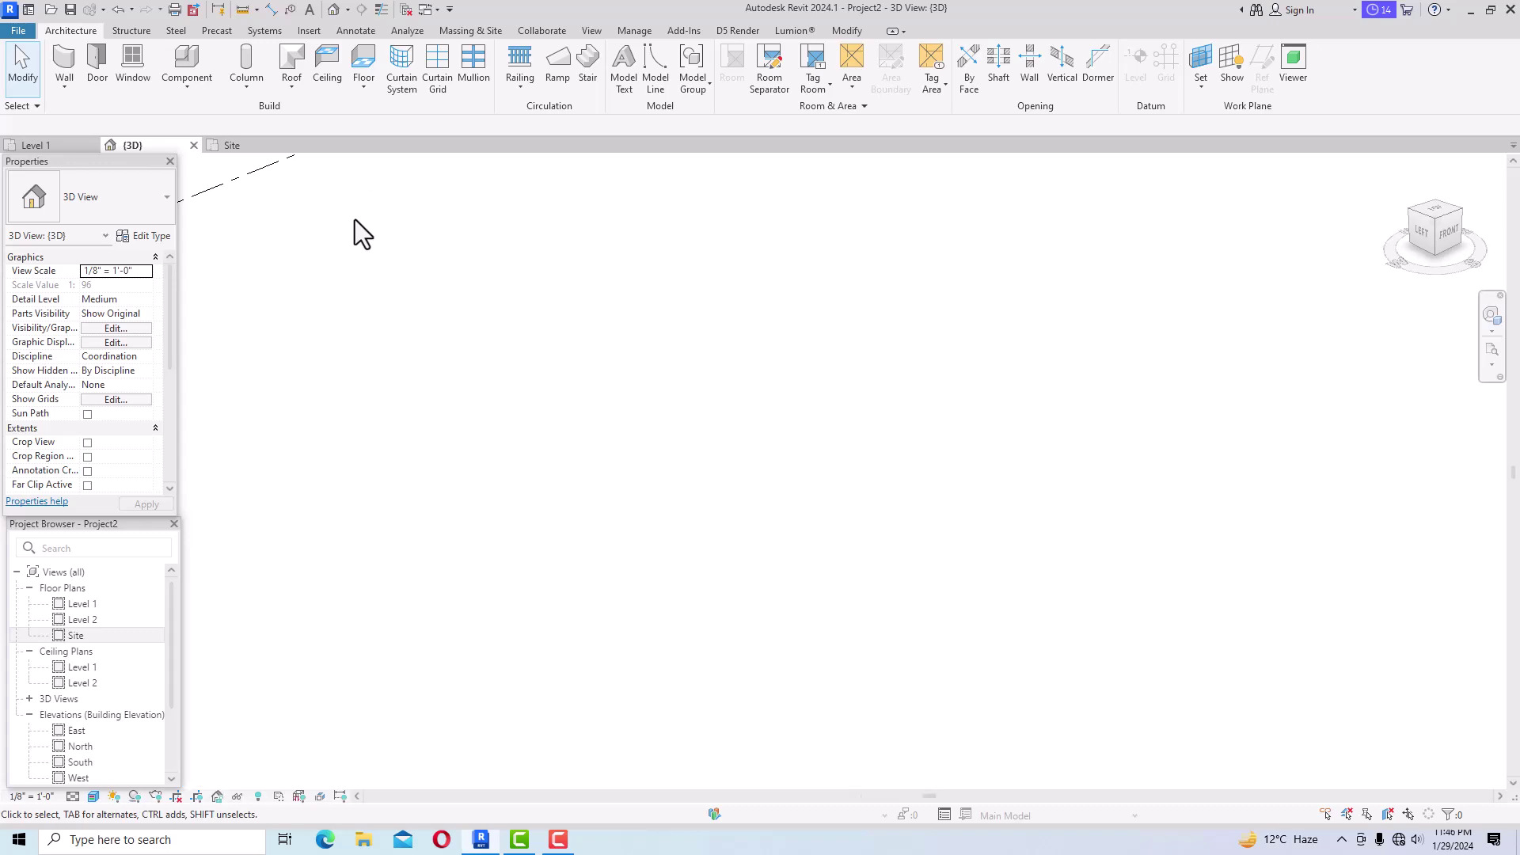
Open the Site floor plan and start creating a toposolid from a sketch.
scroll(848, 579, down, 5)
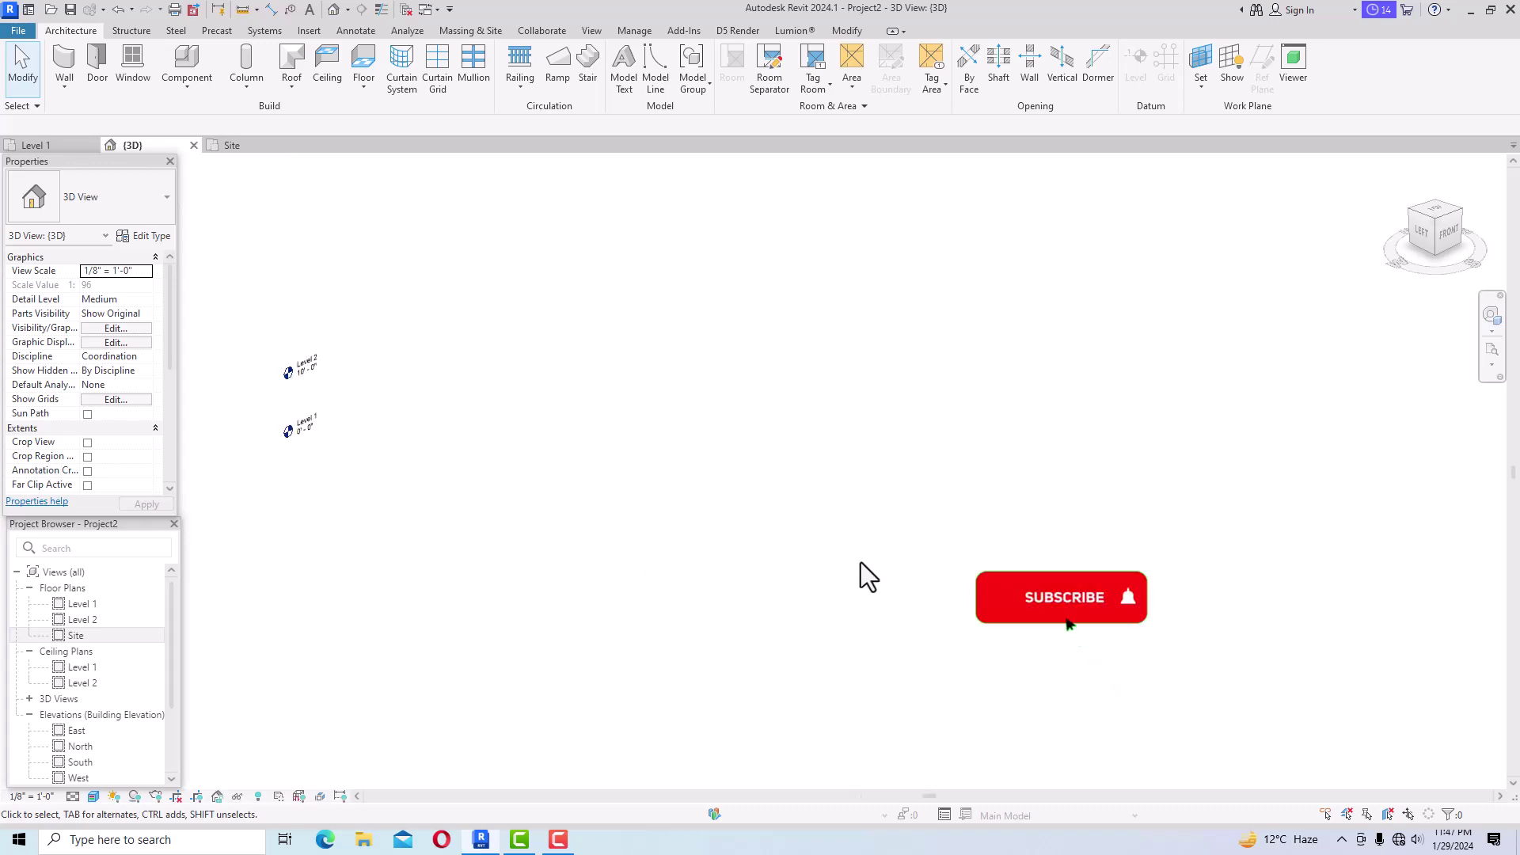
click(79, 635)
double_click(82, 635)
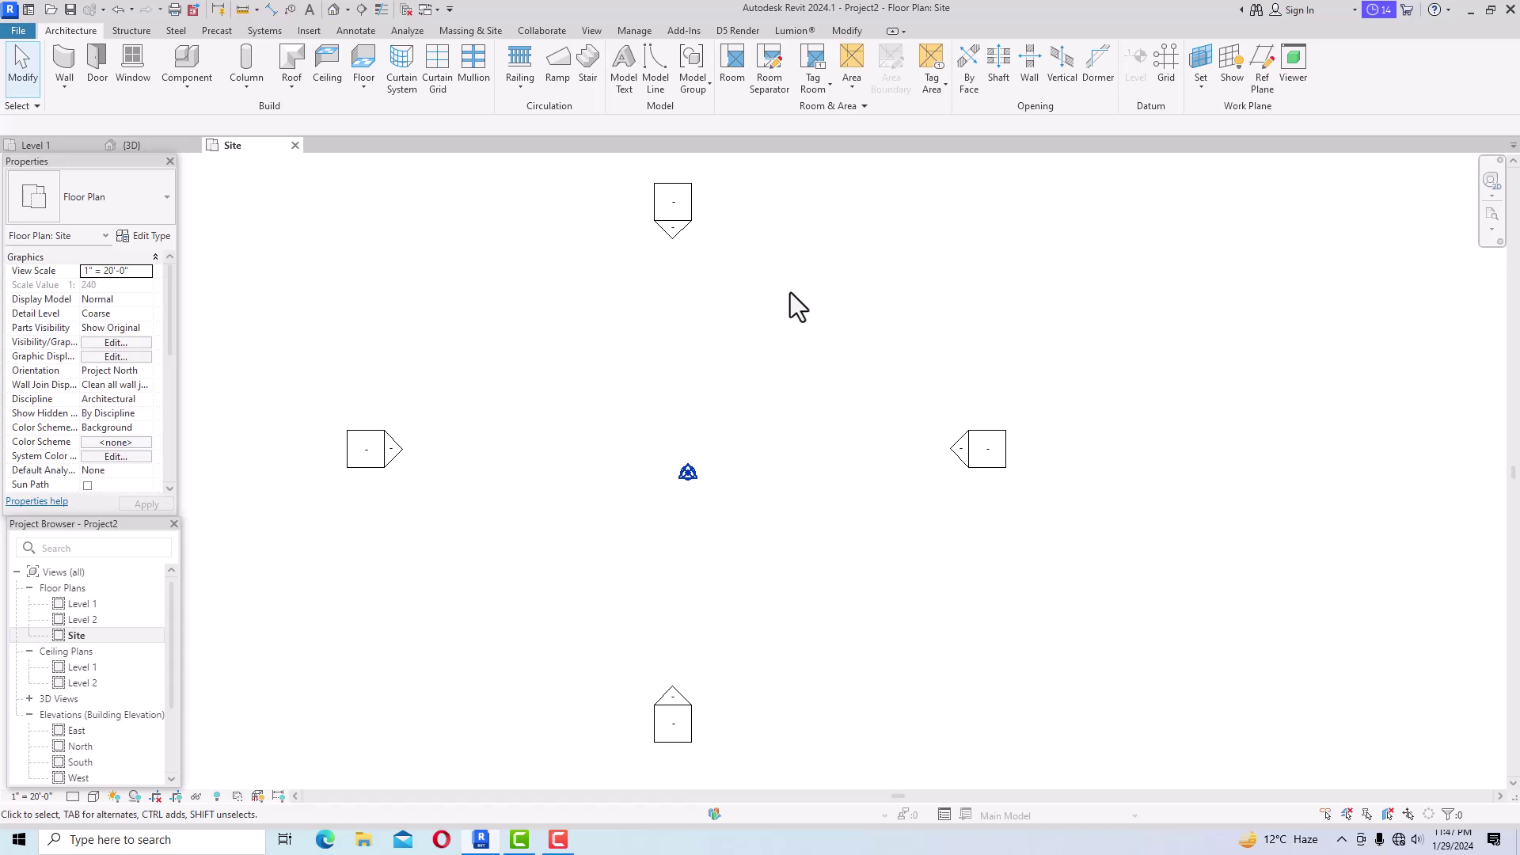
click(475, 32)
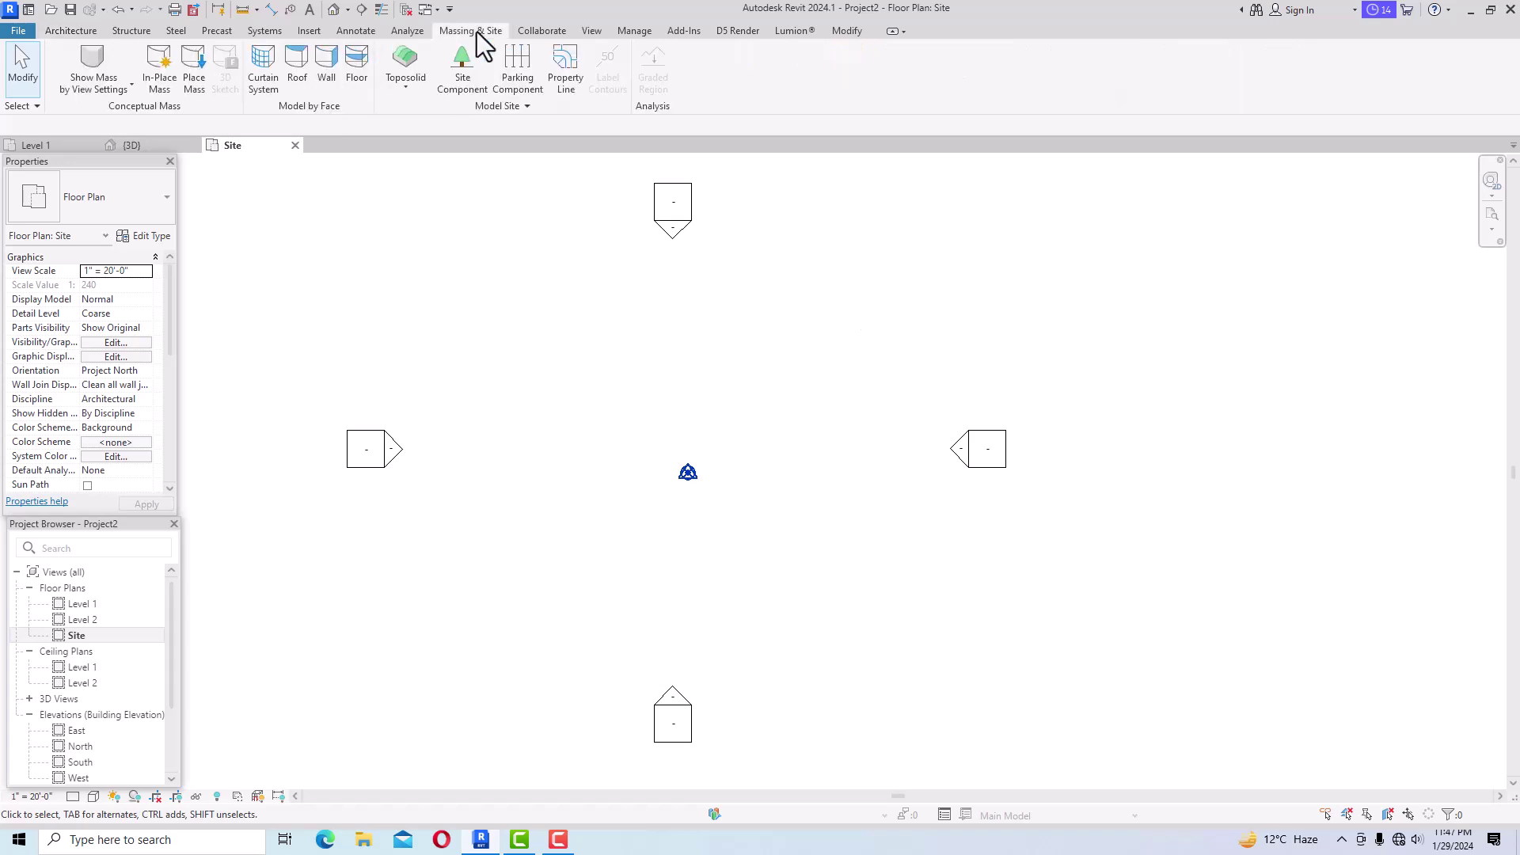
click(406, 88)
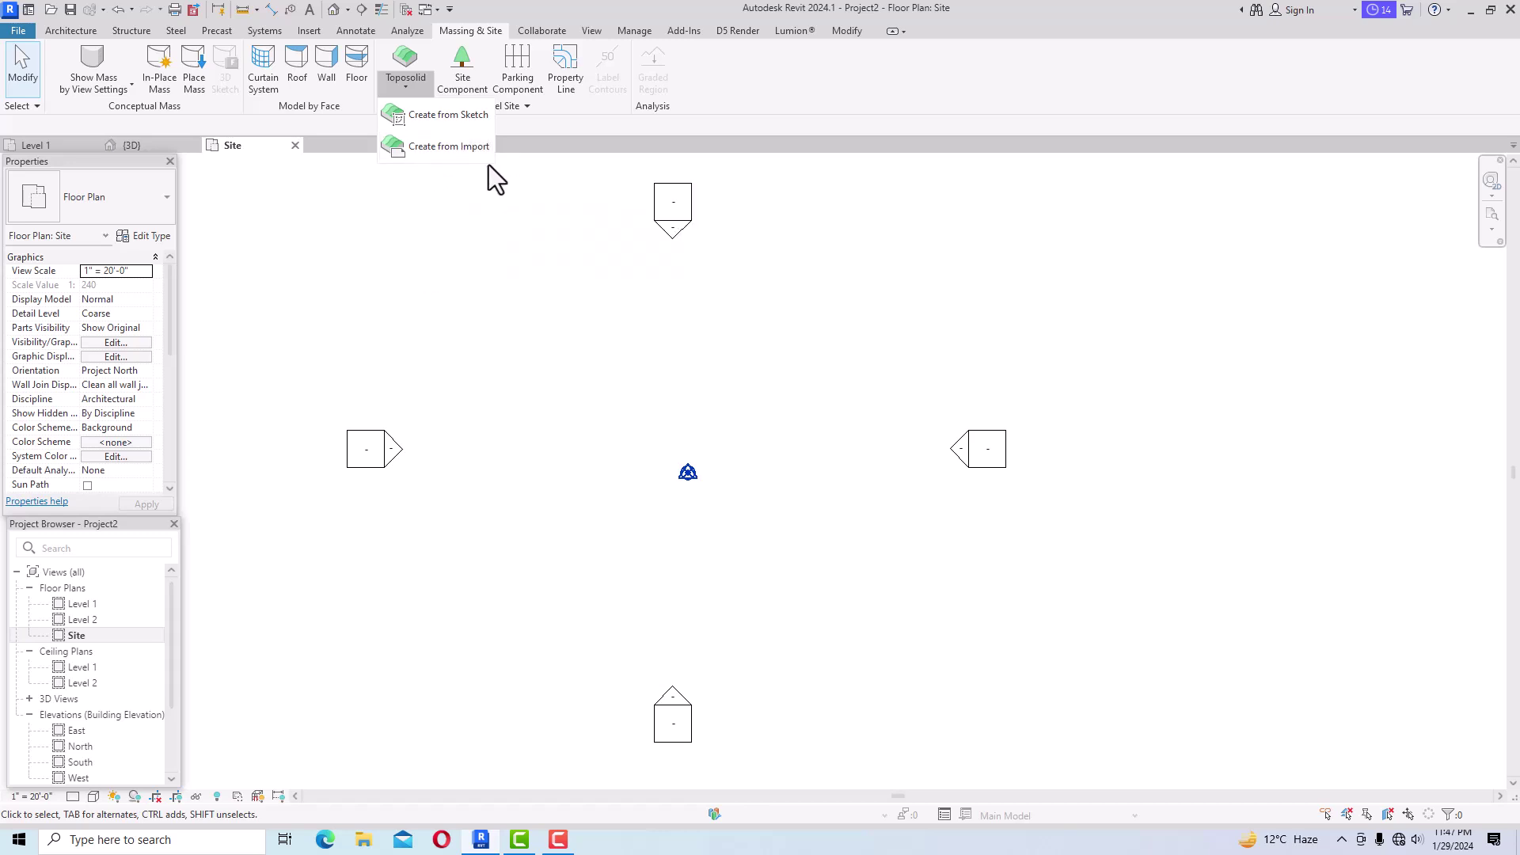
click(438, 118)
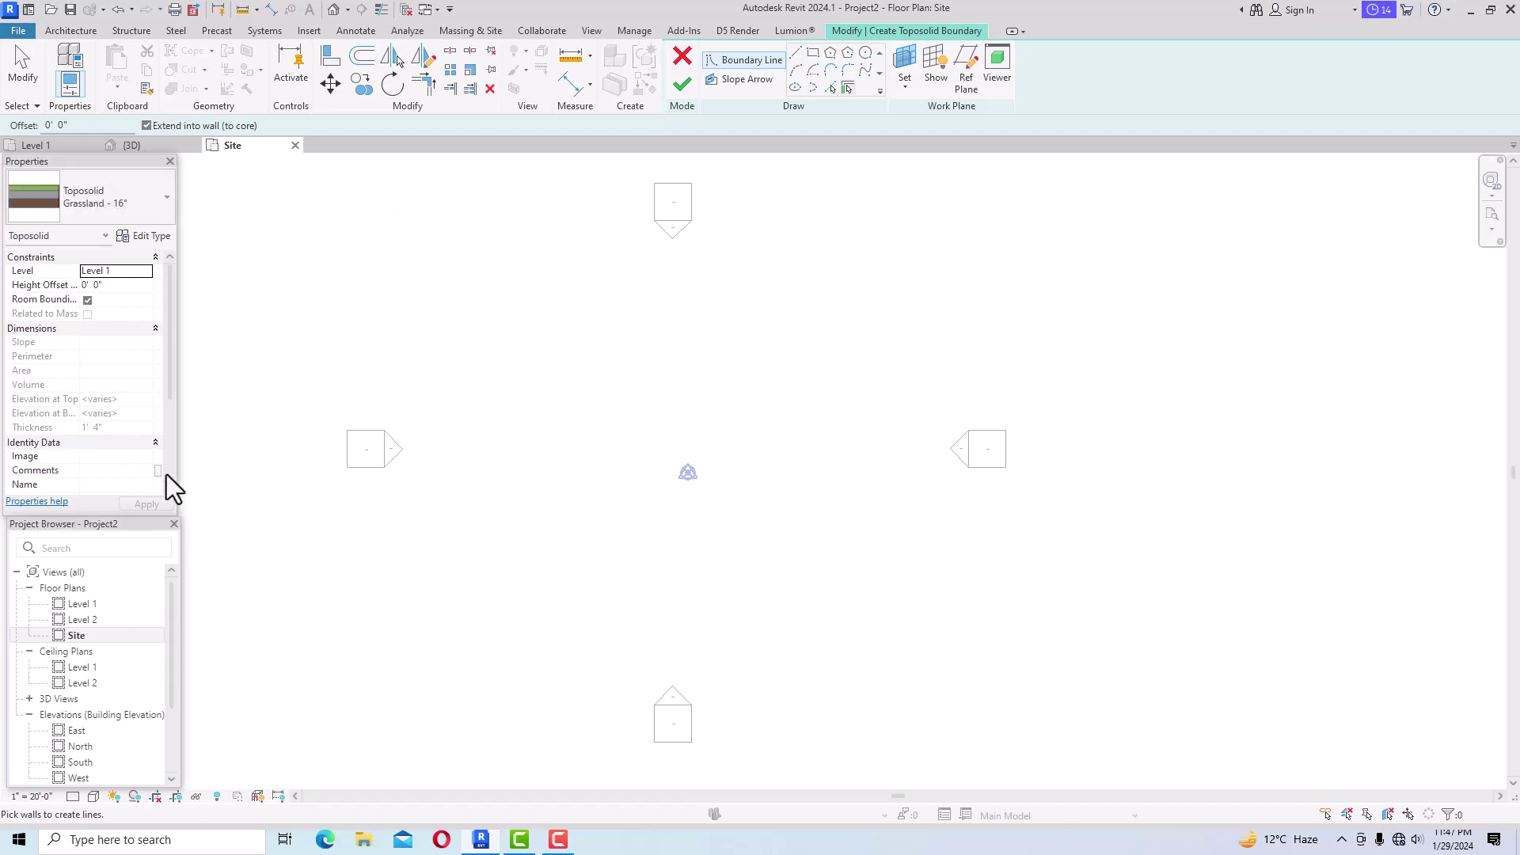
Duplicate the Grassland - 16" toposolid type, accepting the suggested name.
click(135, 210)
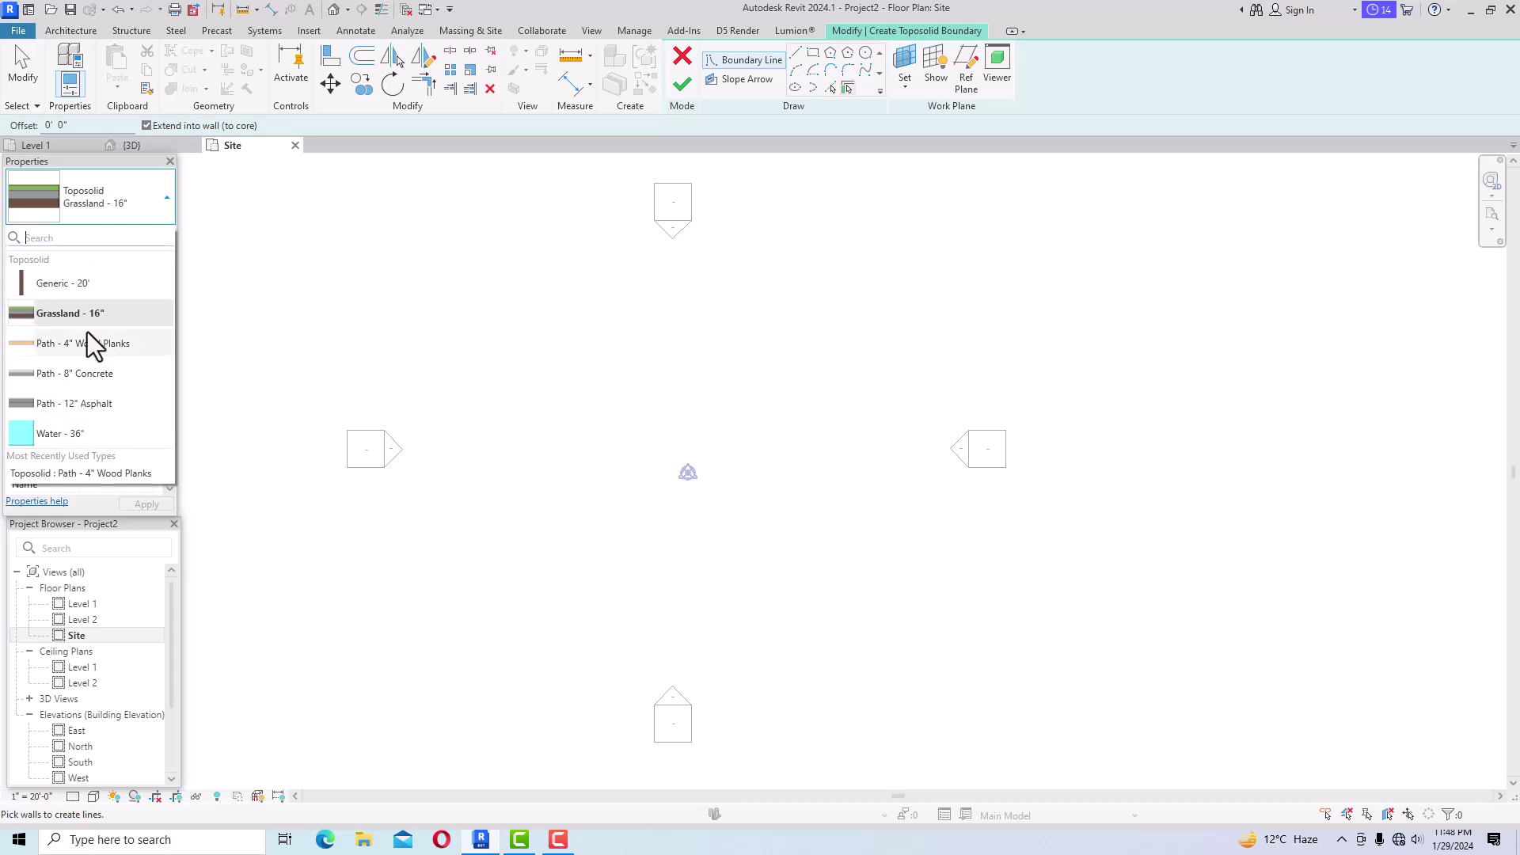
click(98, 201)
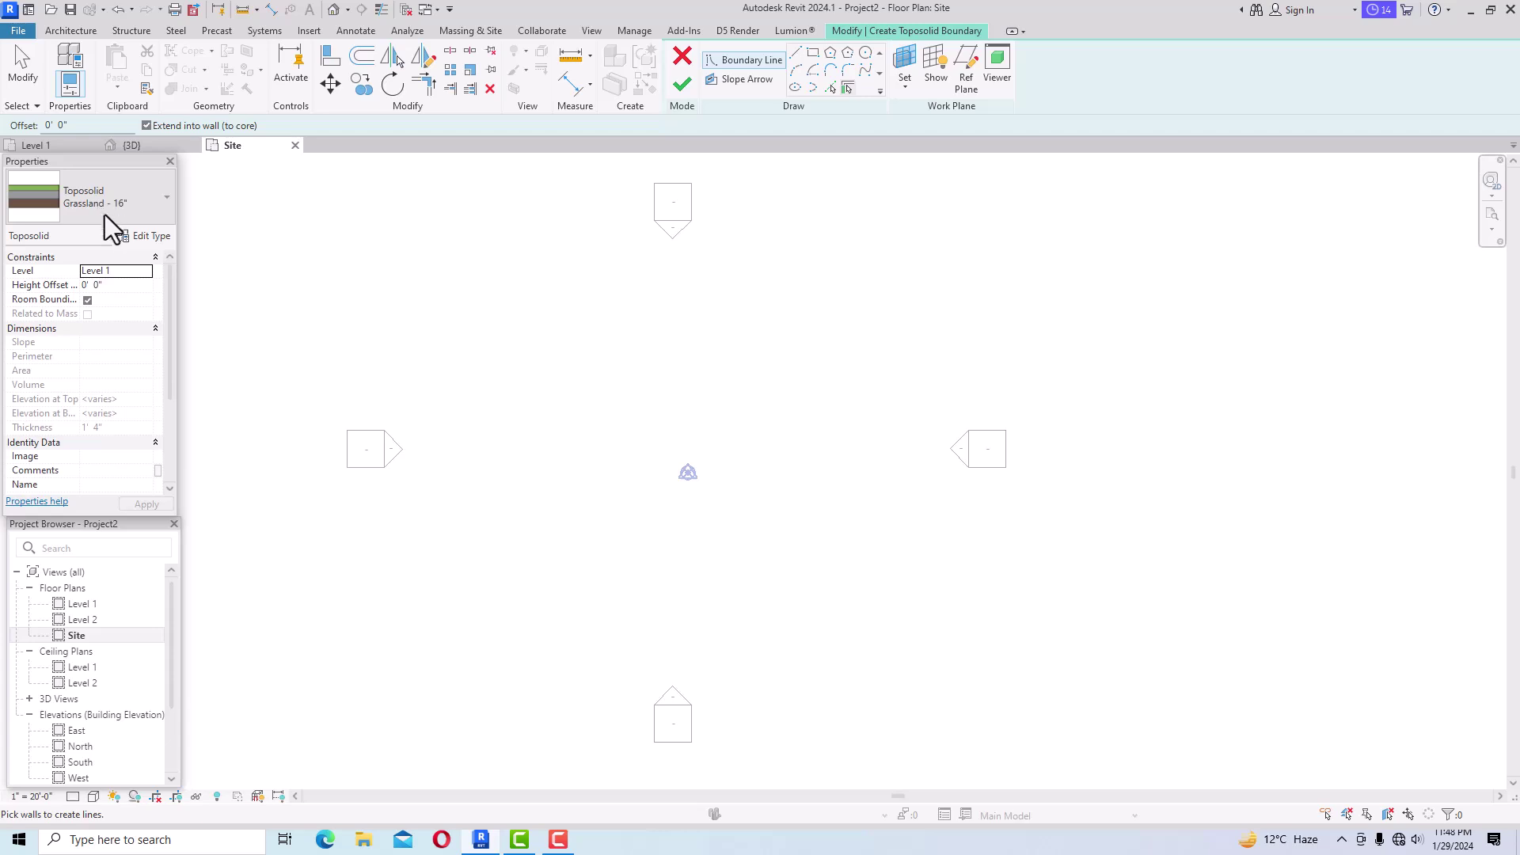
click(142, 234)
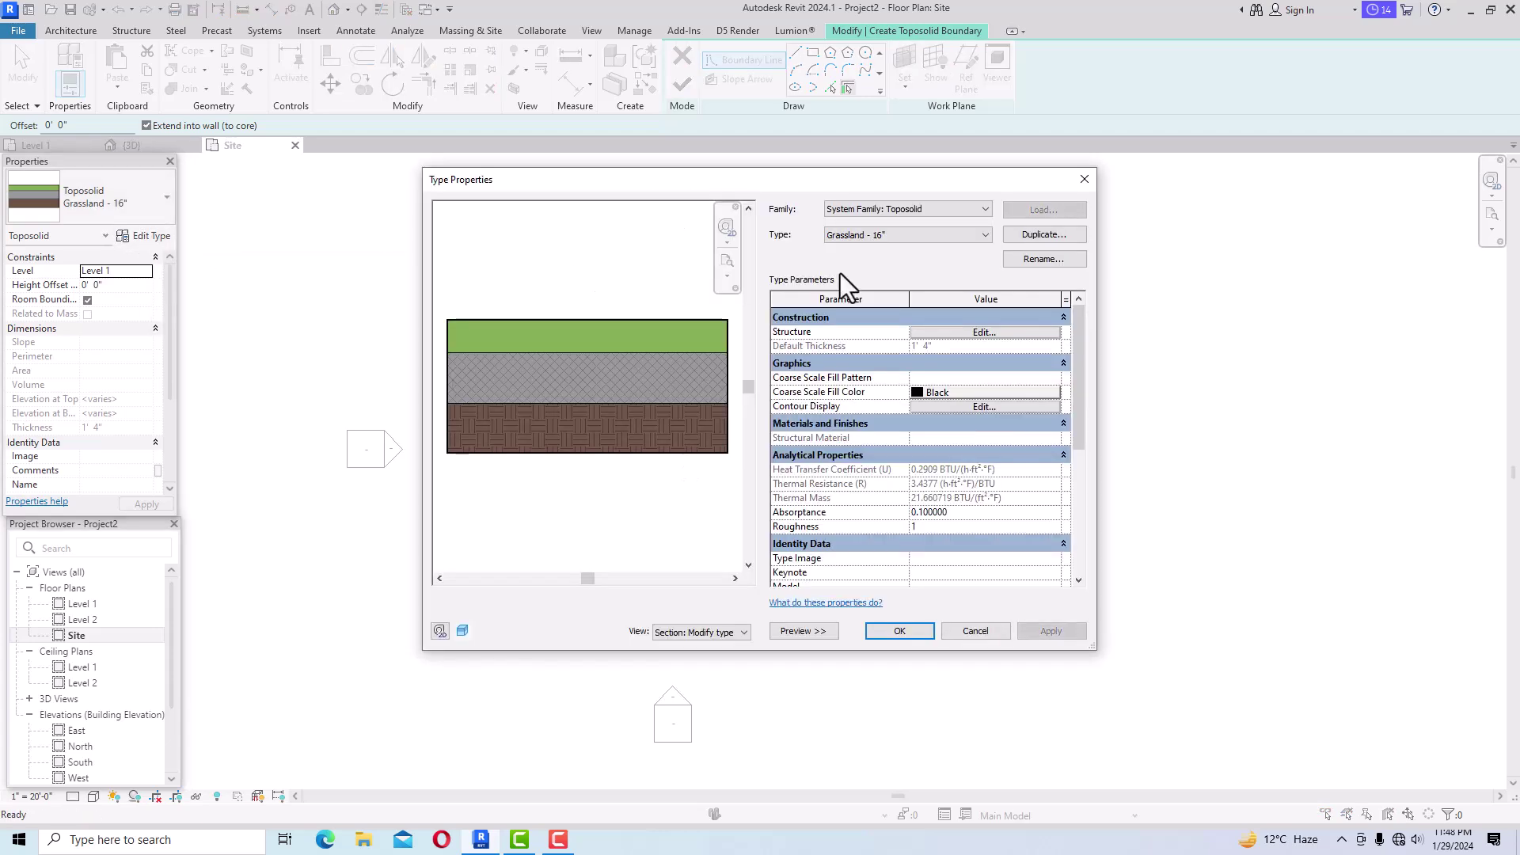
click(1029, 236)
click(762, 446)
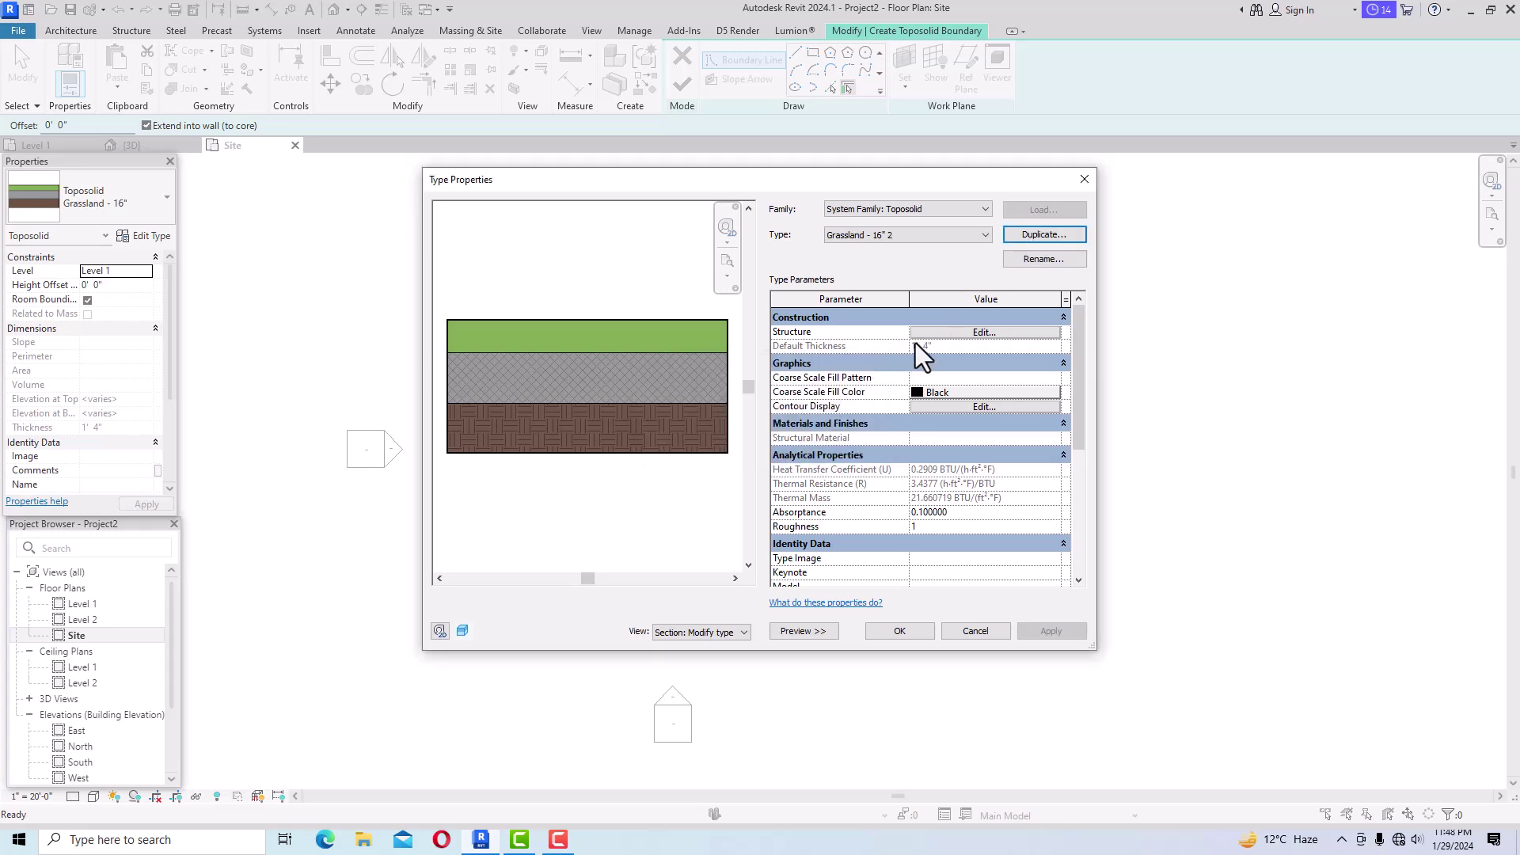
Insert a layer above the Gravel substrate in the duplicated type's structure and create a new material for it.
click(942, 331)
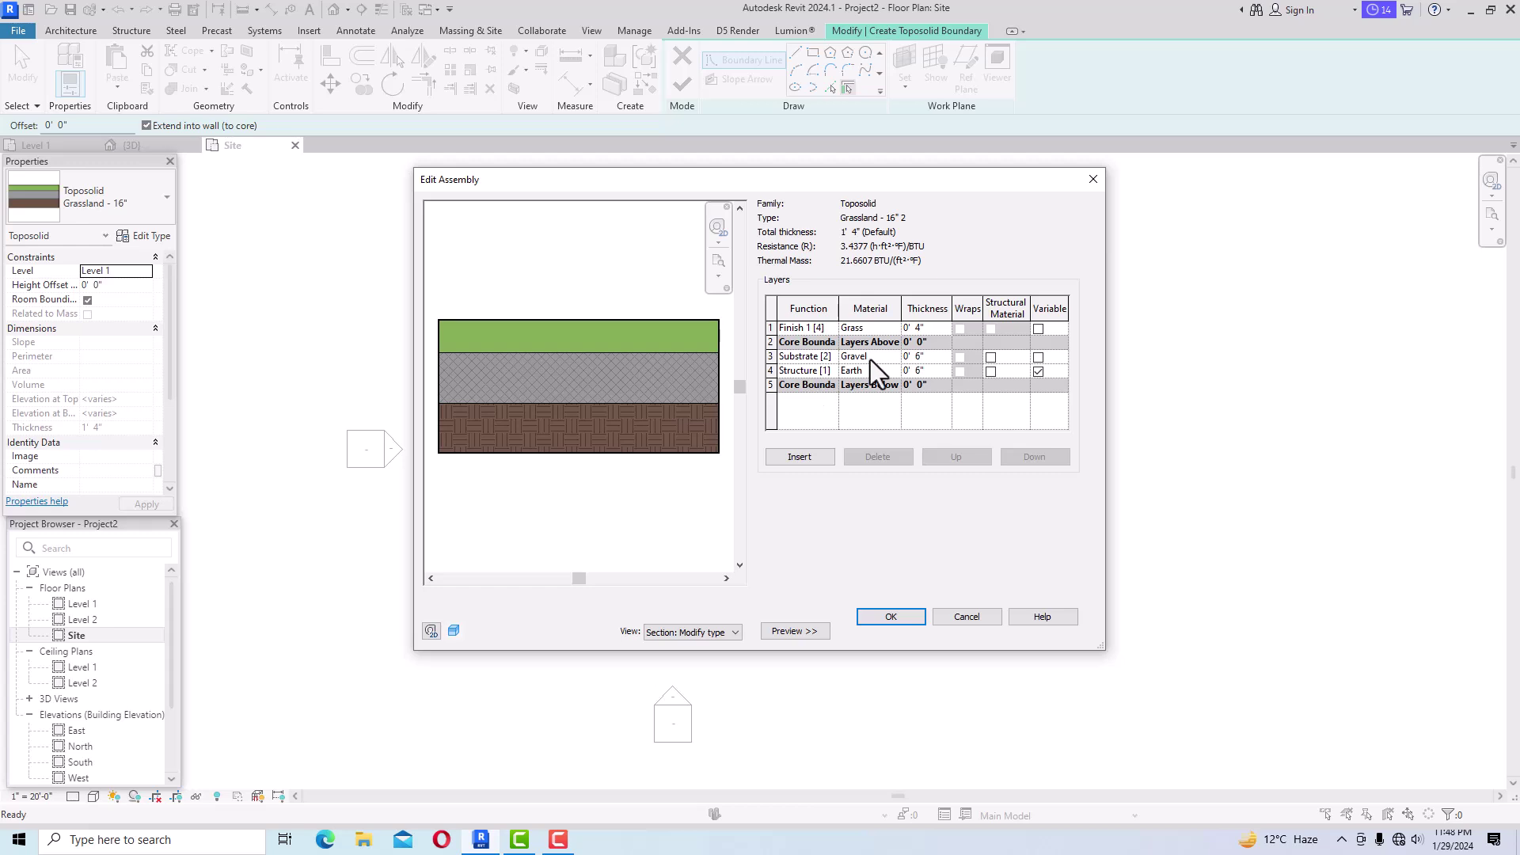
click(817, 359)
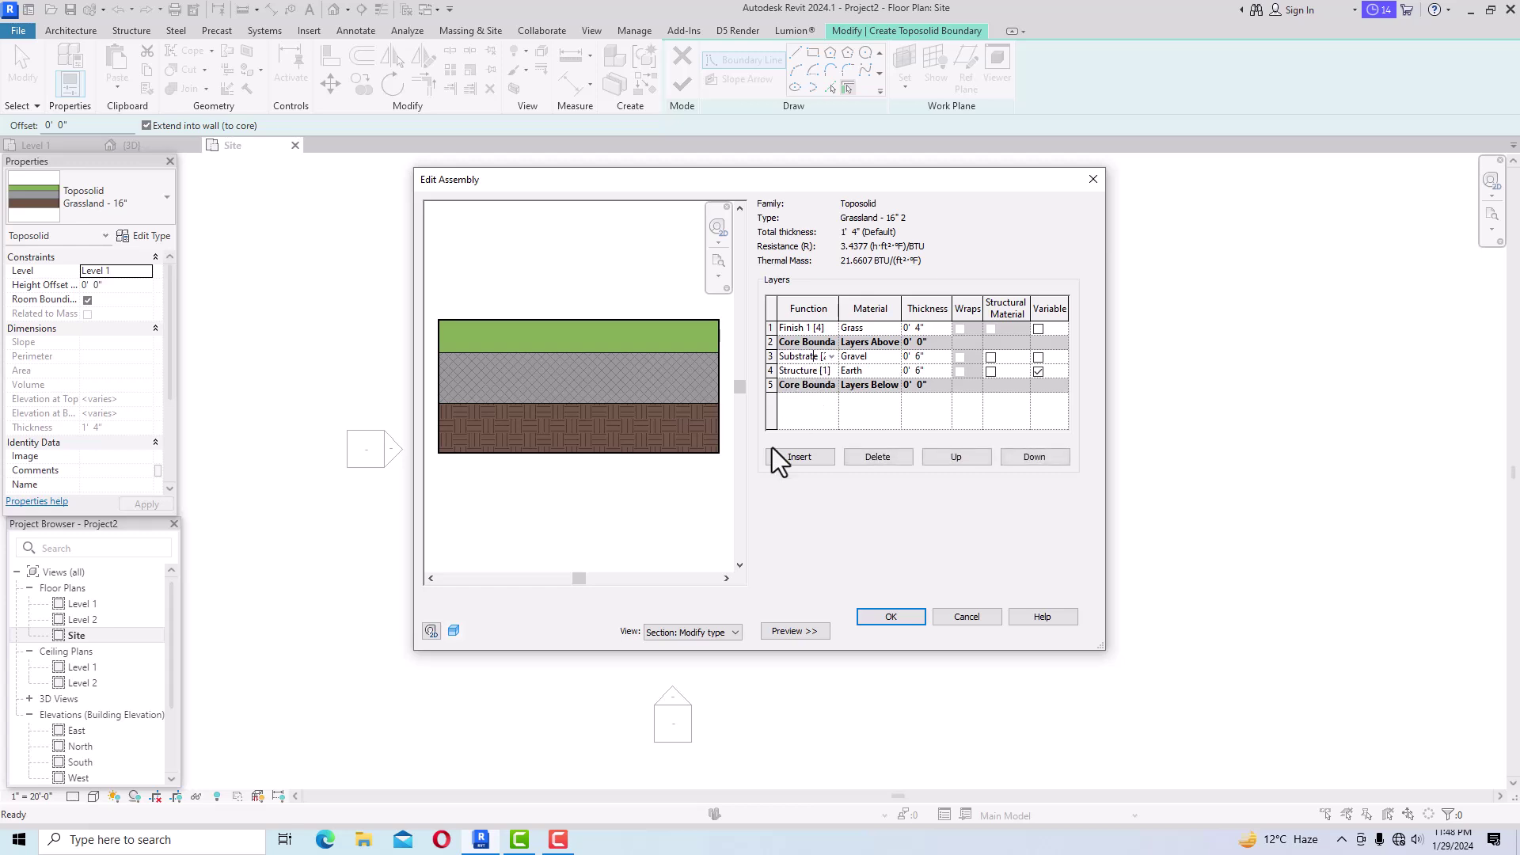
click(790, 464)
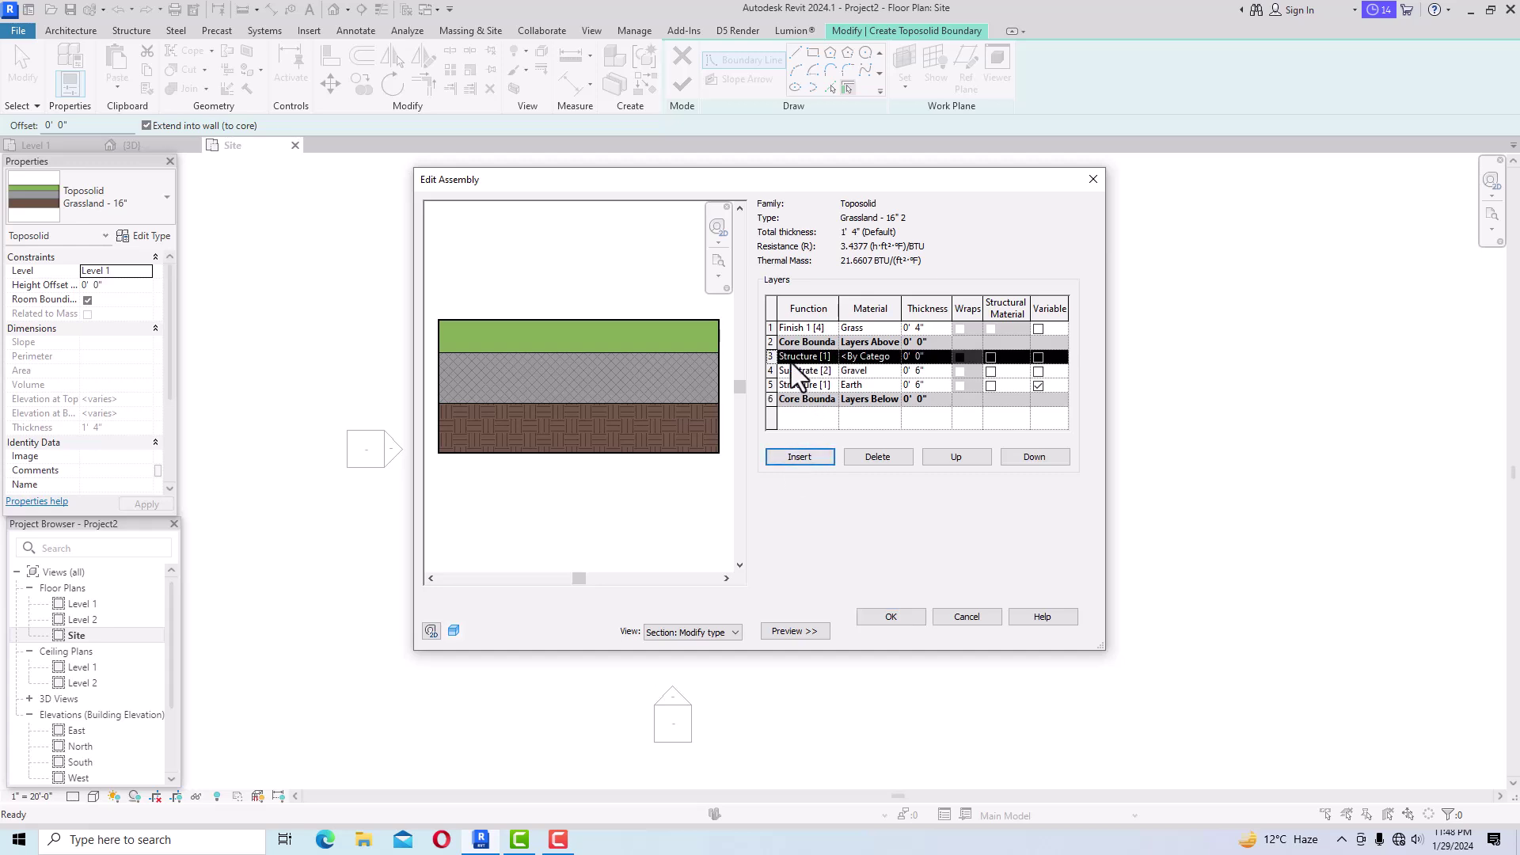
click(867, 358)
click(894, 357)
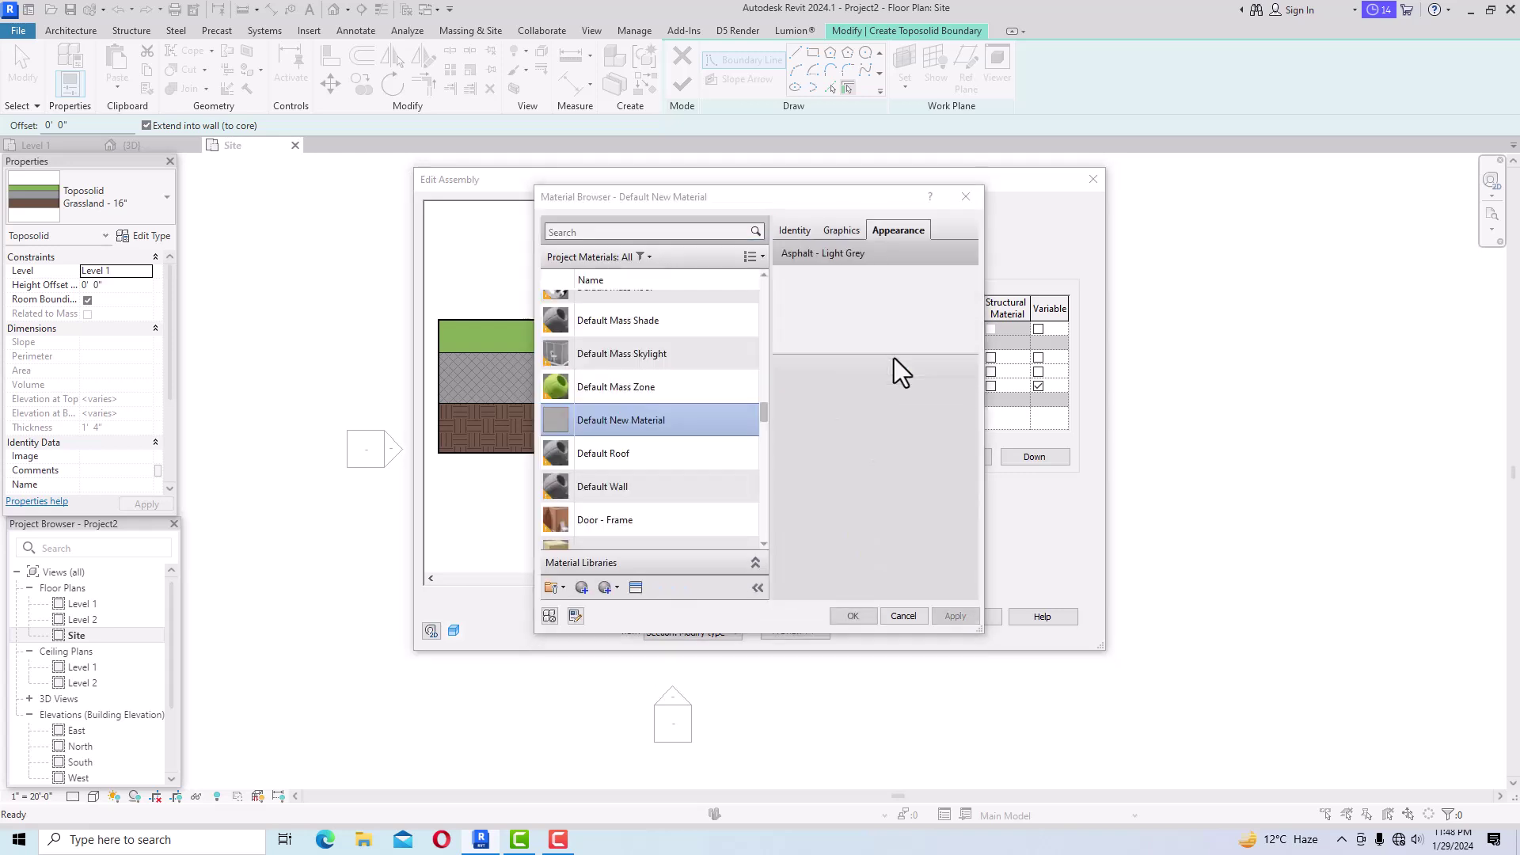
click(592, 587)
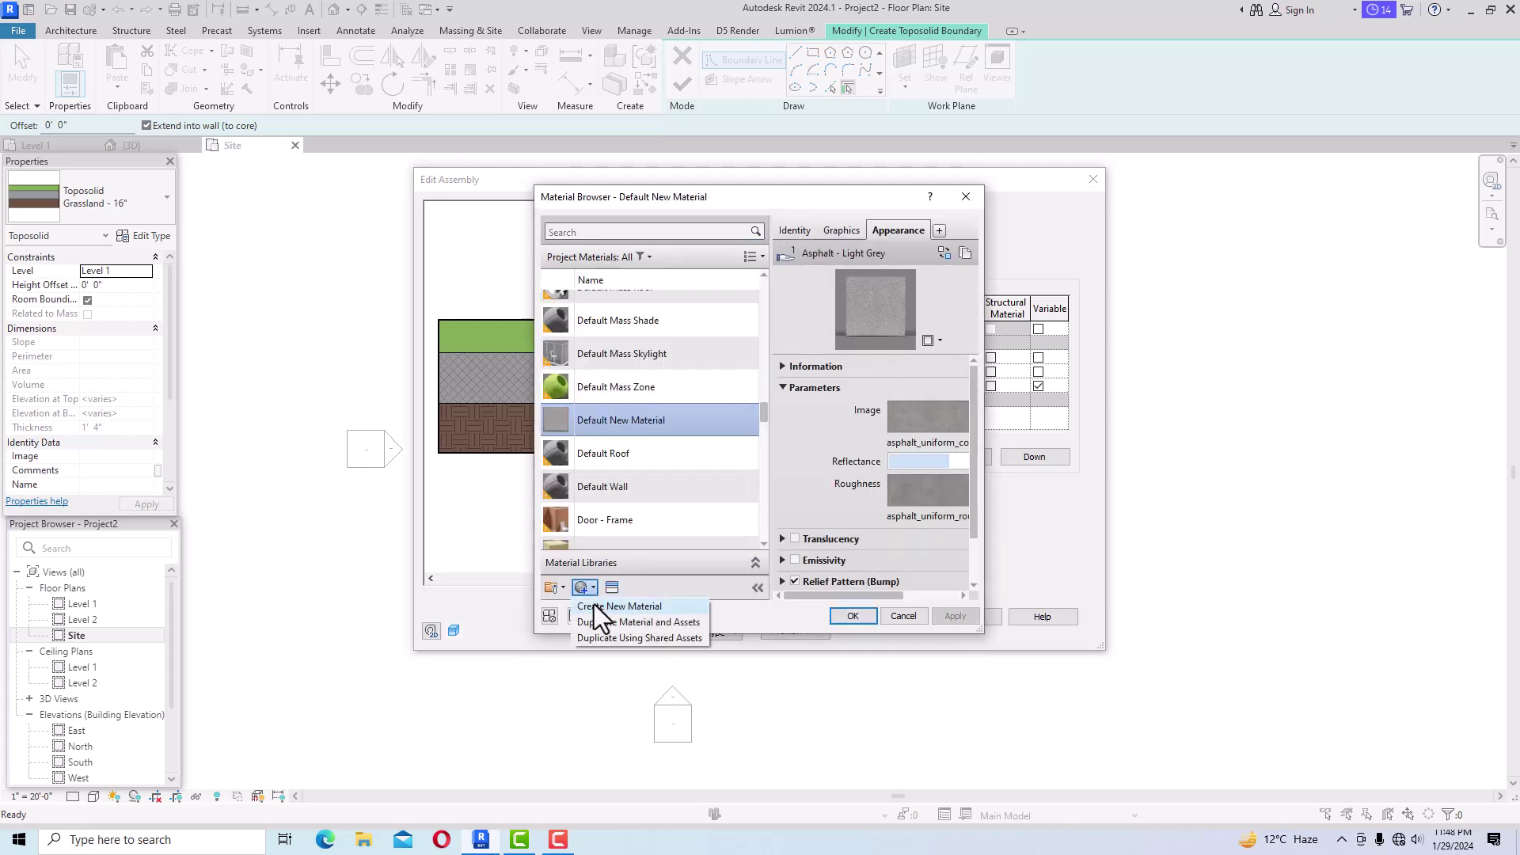
click(595, 606)
Search the appearance assets for "stone" and apply the Masonry asset Field Stones to the new layer's material.
click(611, 587)
click(1042, 226)
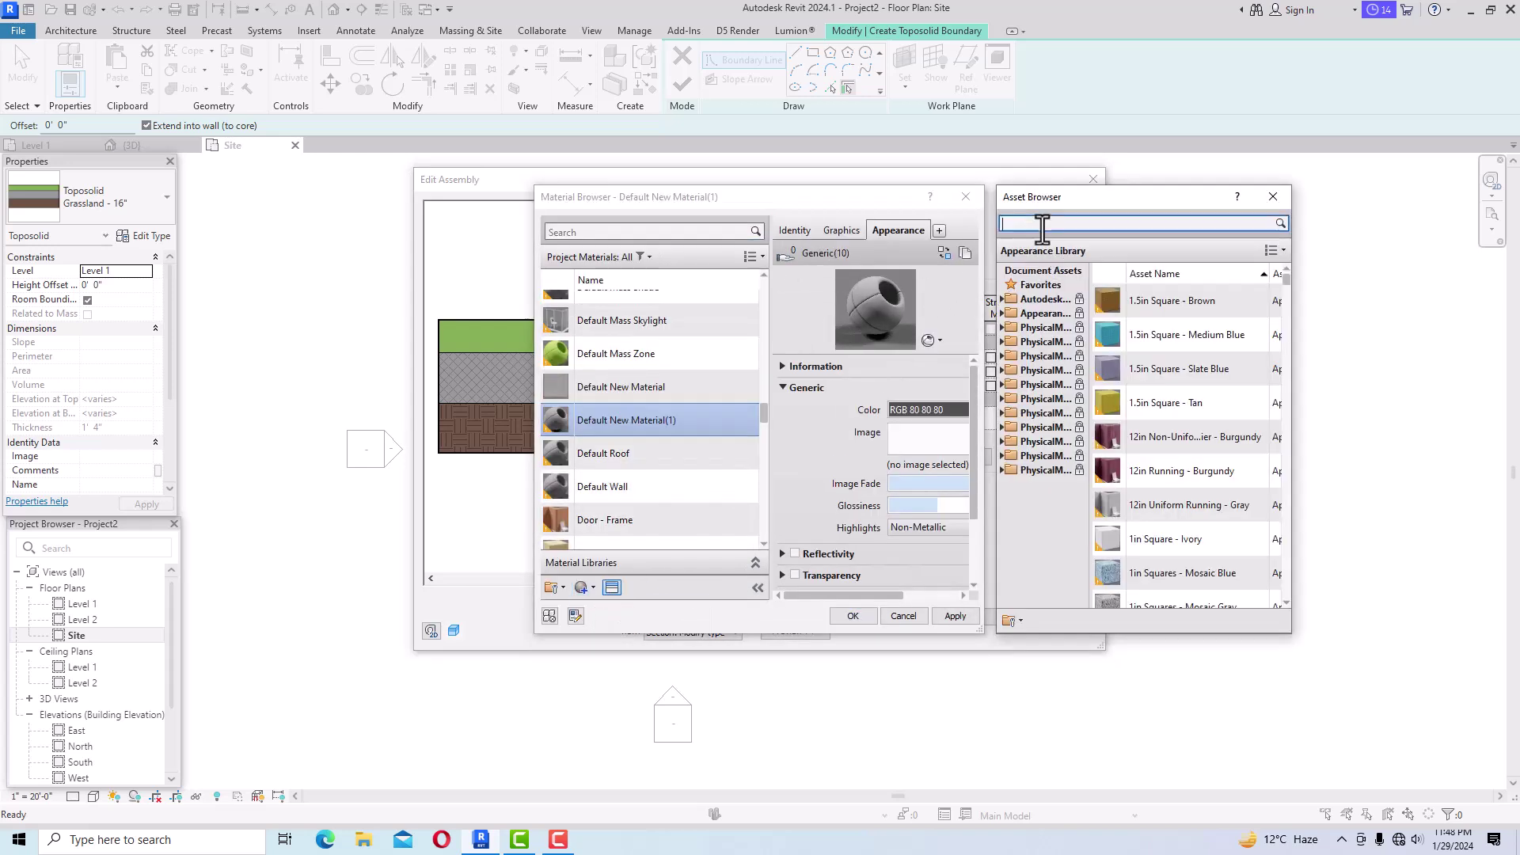
text(stone)
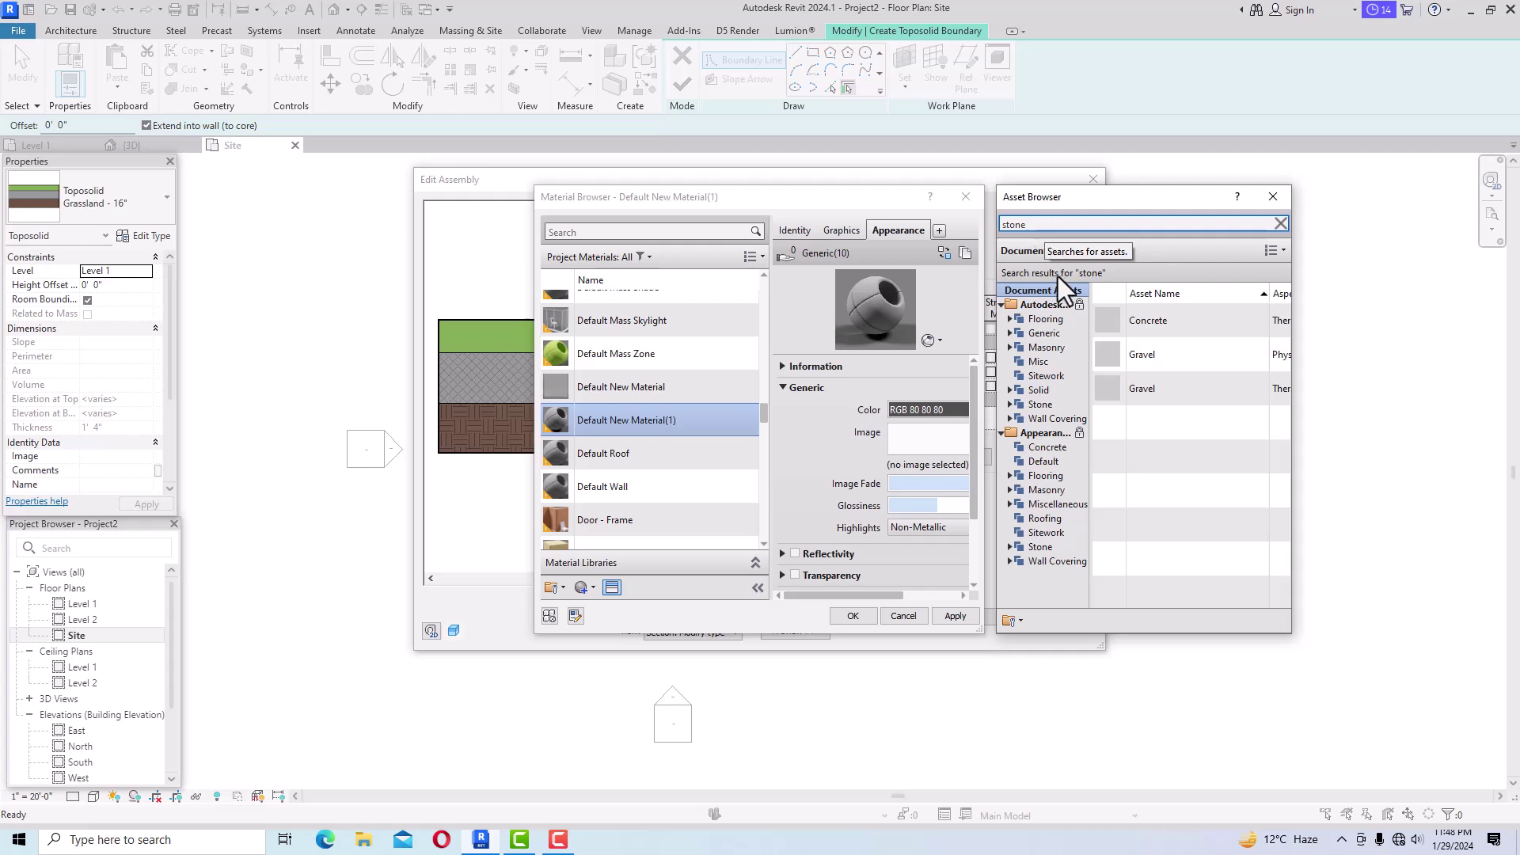
click(1048, 489)
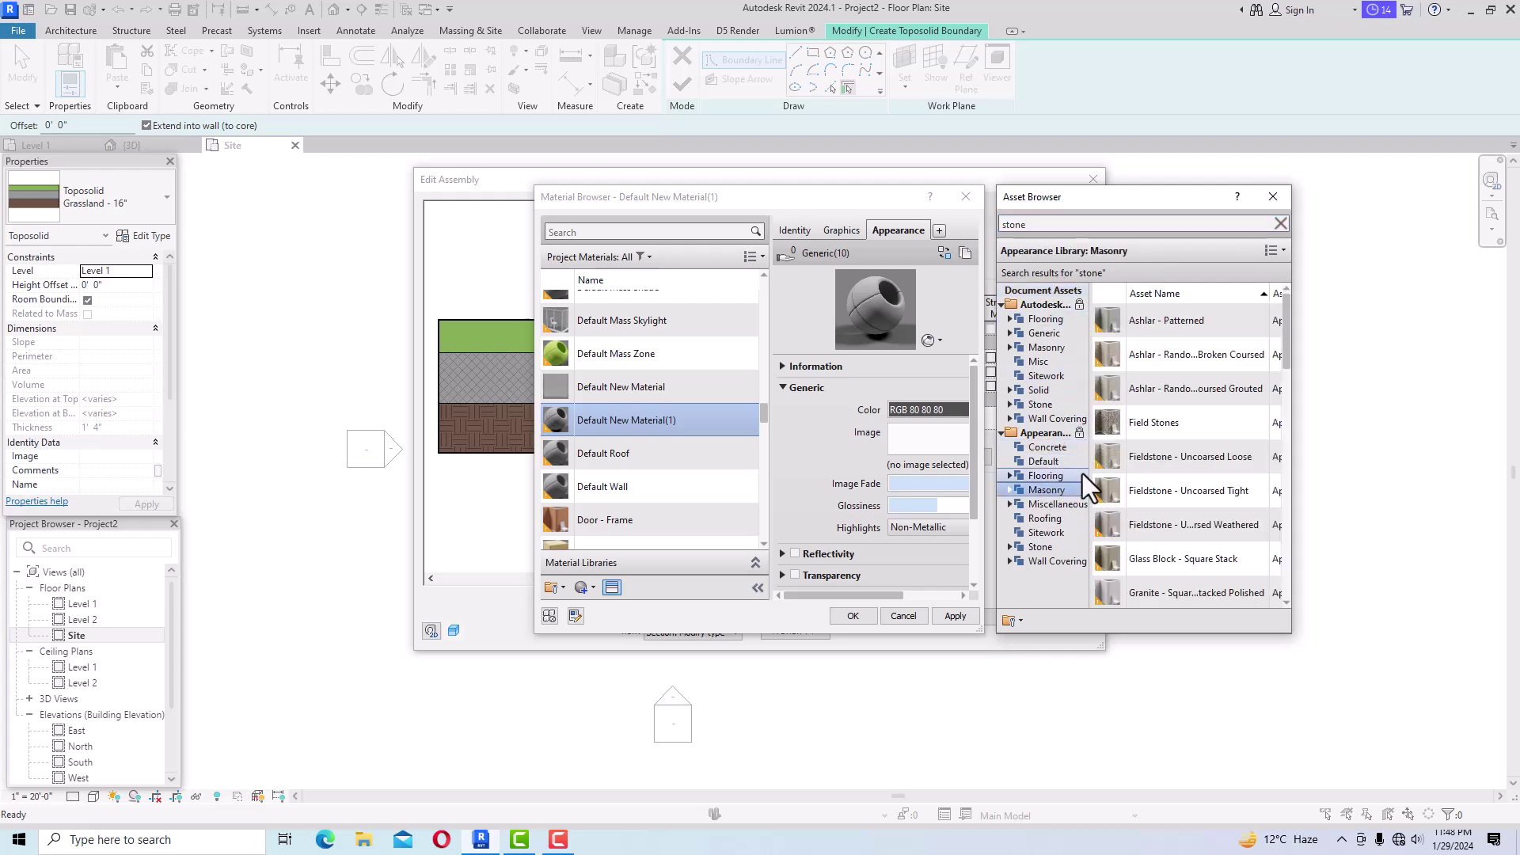
double_click(1154, 426)
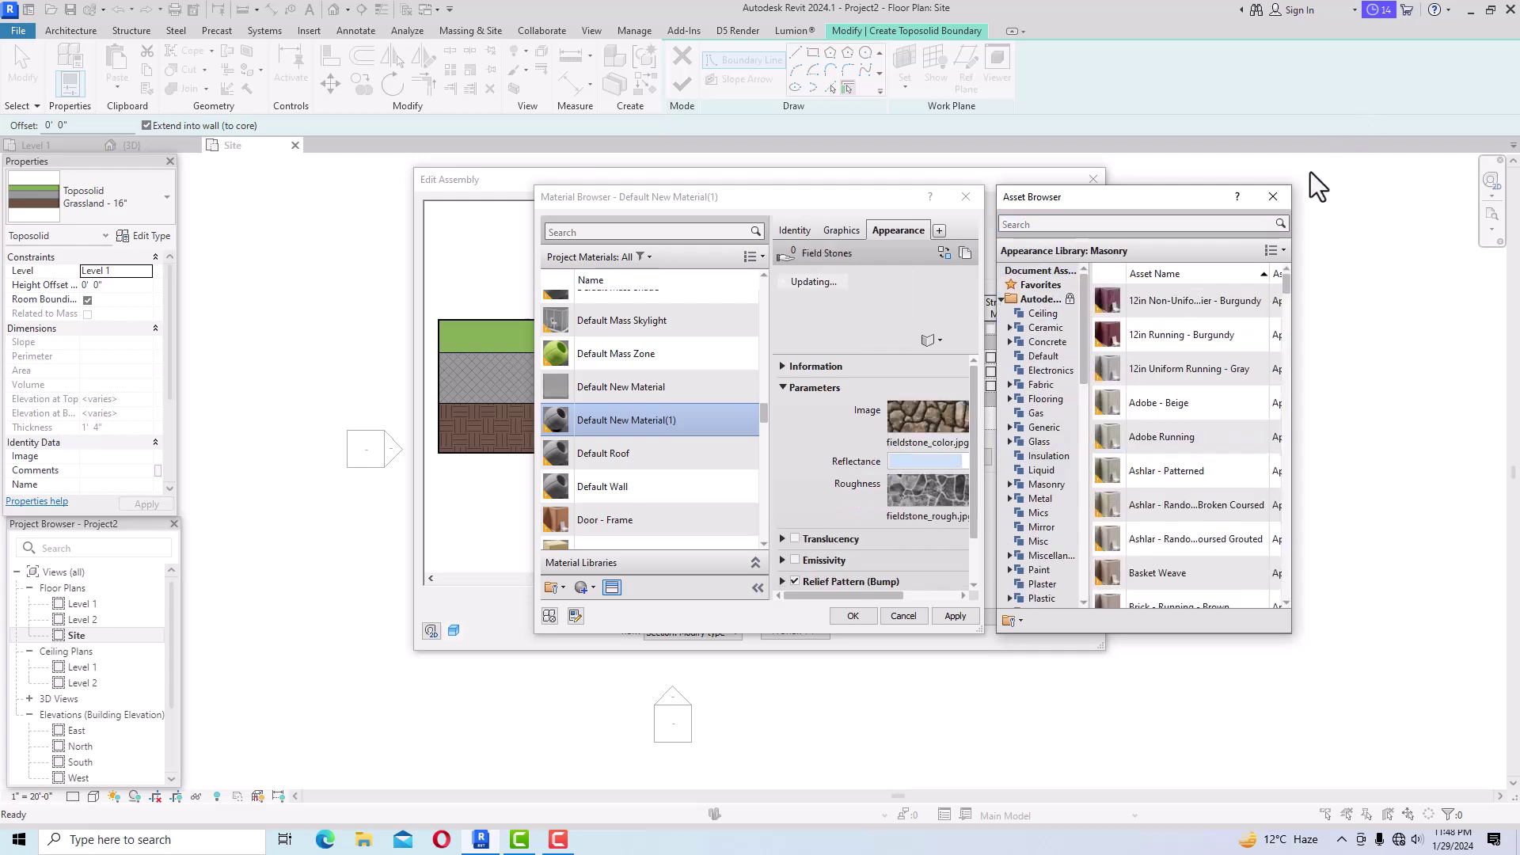
click(1279, 201)
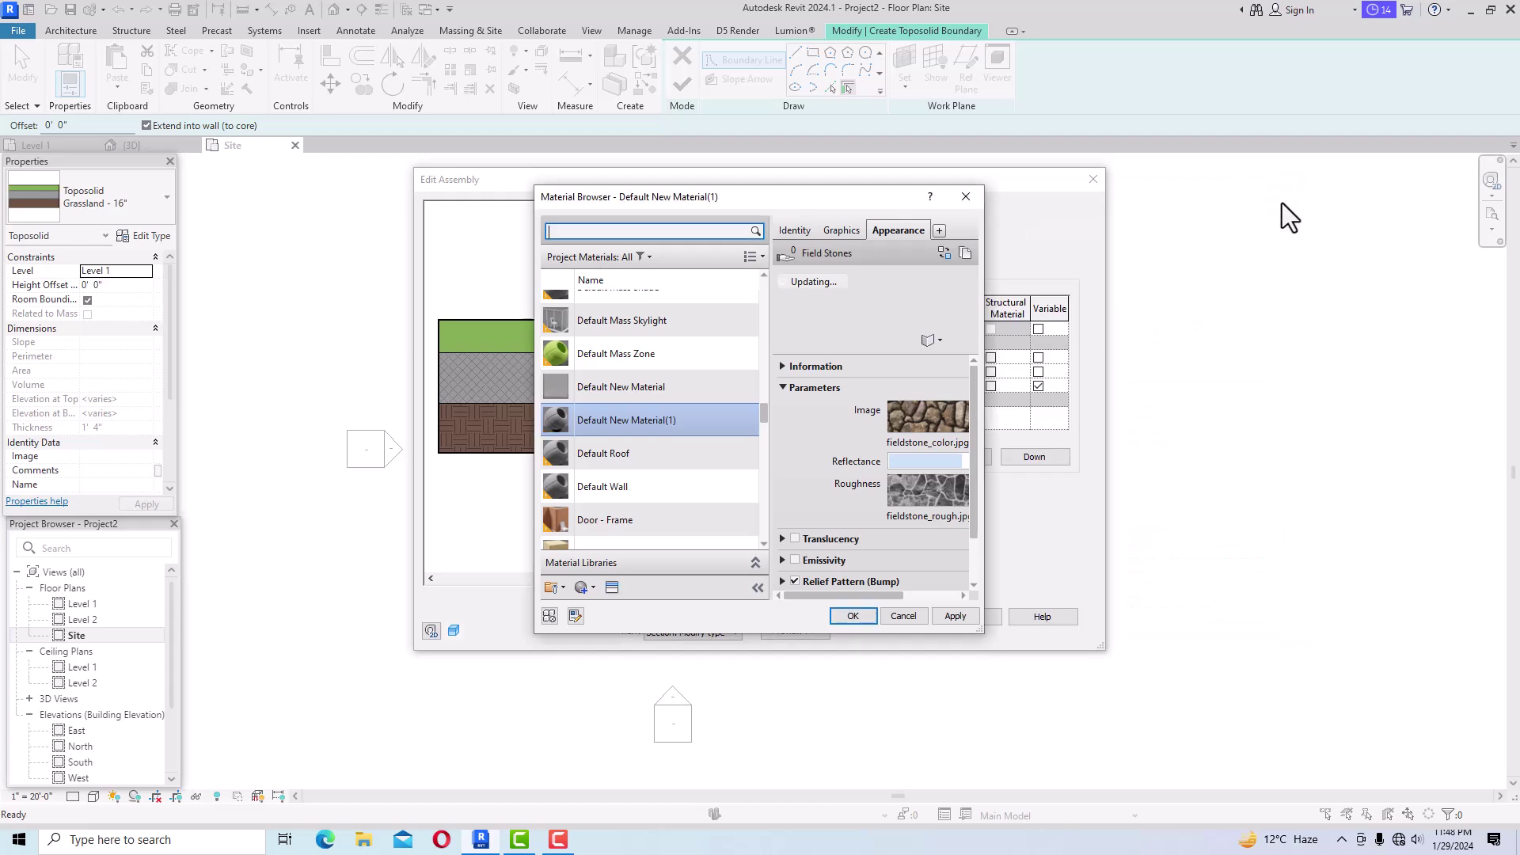
click(942, 618)
click(866, 617)
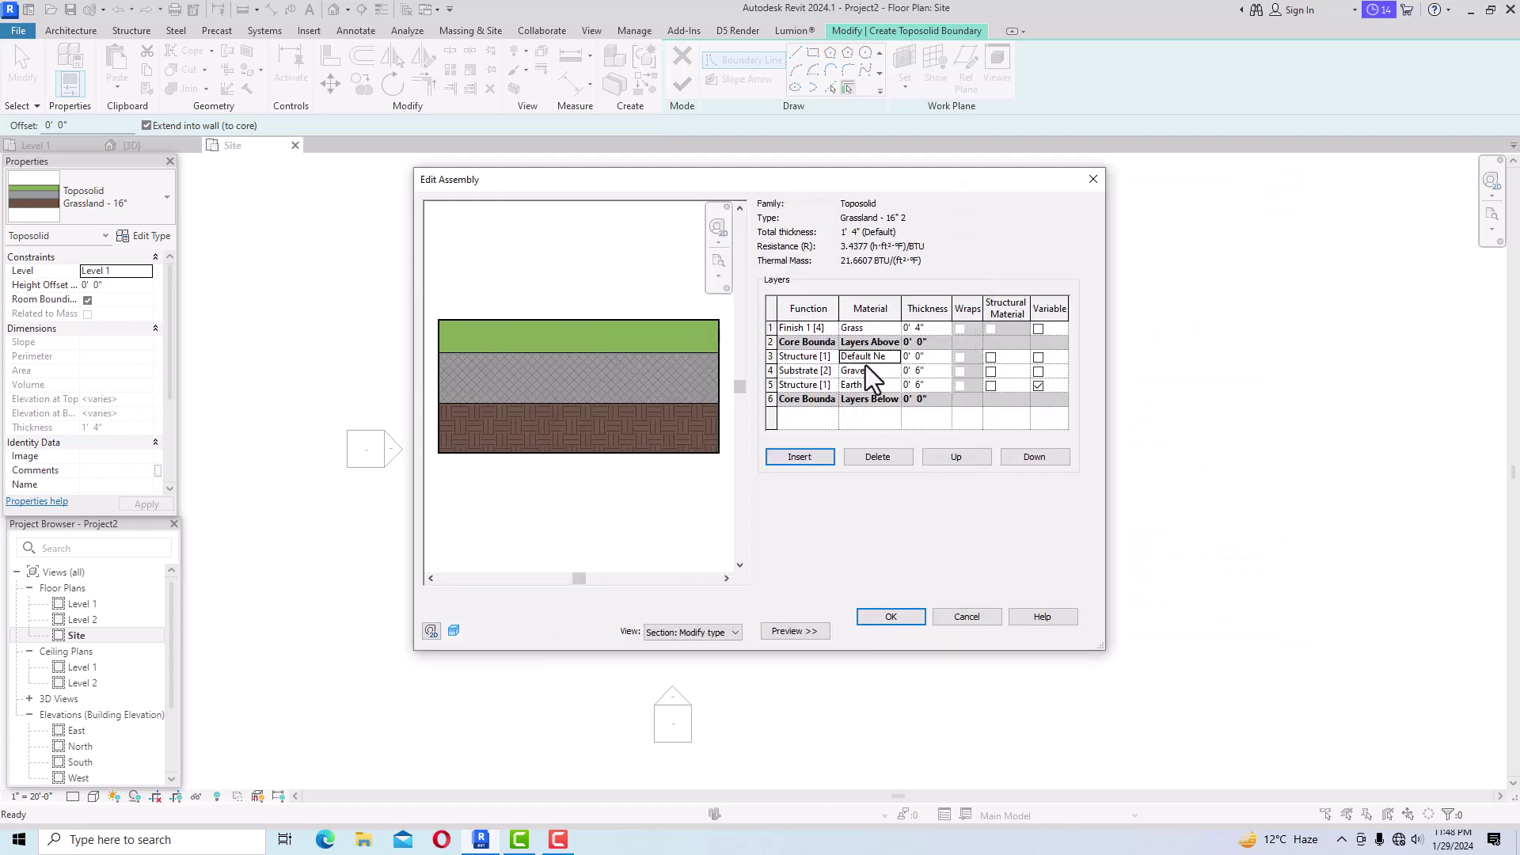
Set the inserted layer's thickness to 0' 4" and apply the type changes.
click(923, 358)
text(4)
click(890, 616)
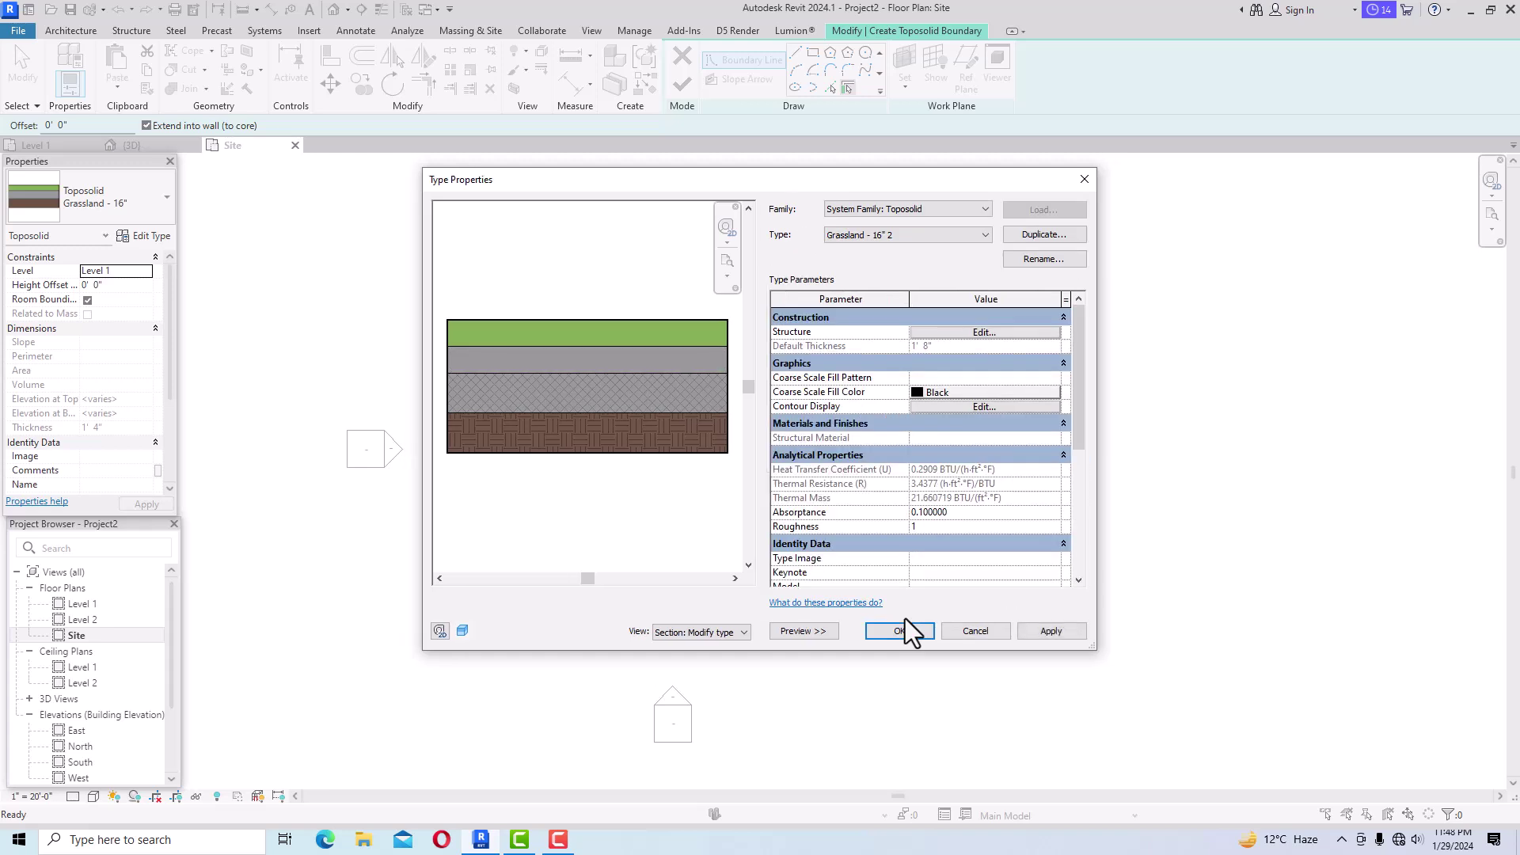
click(1034, 633)
click(908, 633)
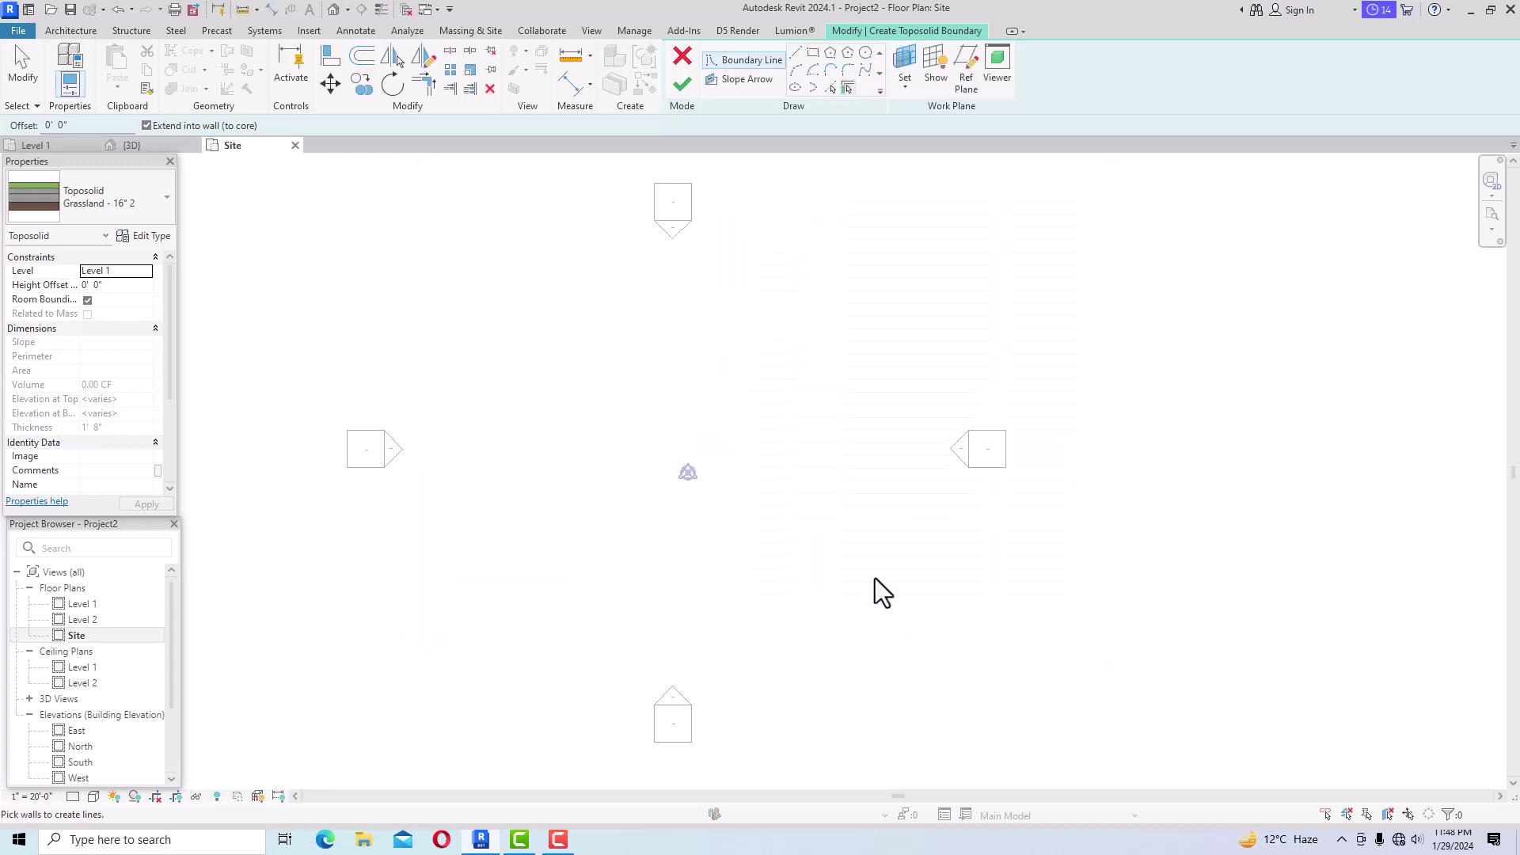
Delete the inserted 4" layer above the Gravel substrate from the toposolid type's structure.
click(153, 236)
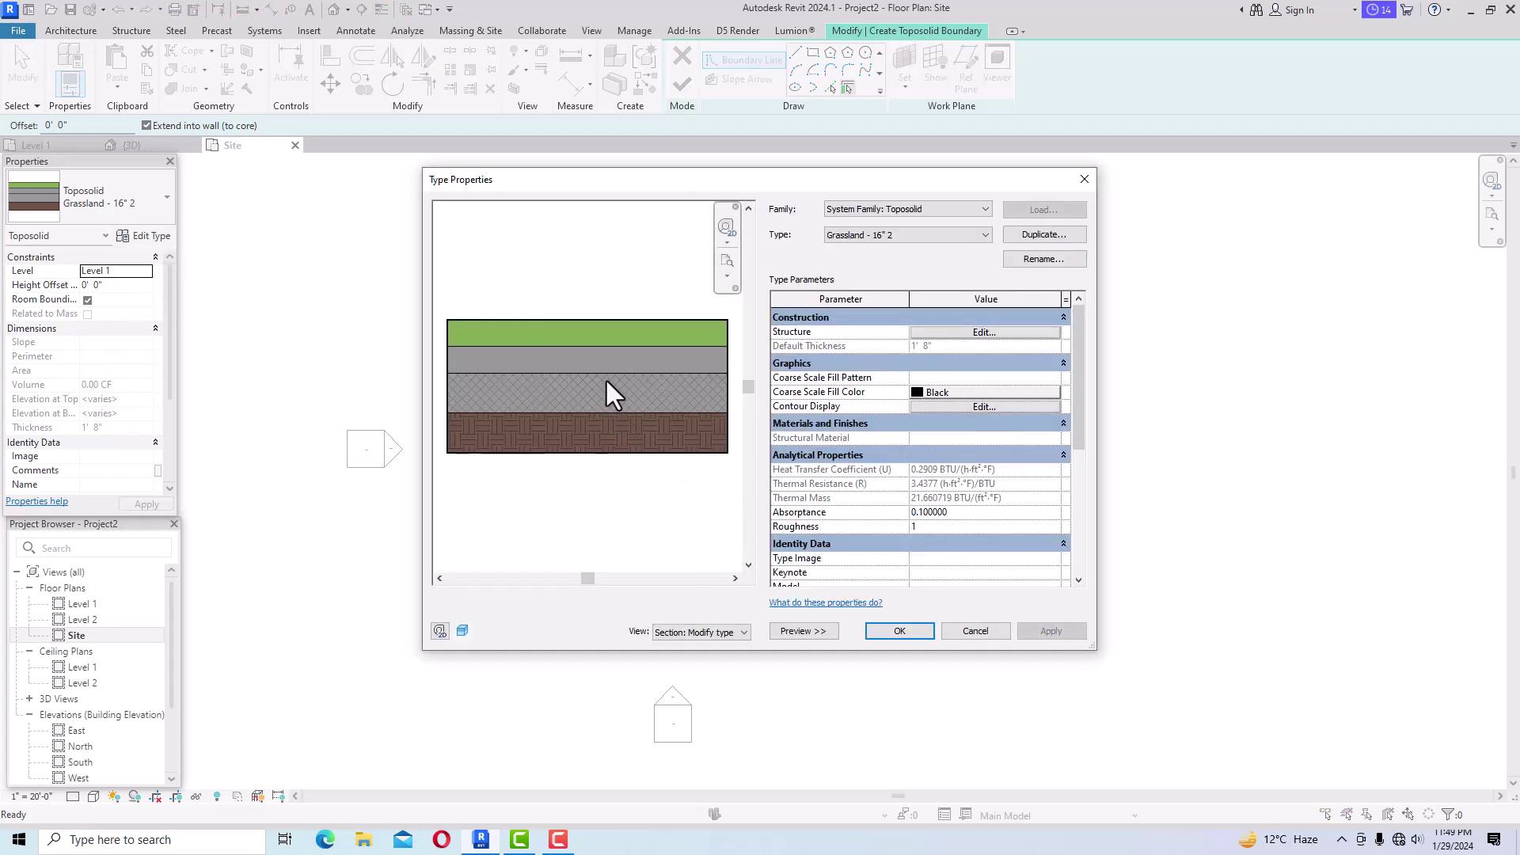
click(942, 337)
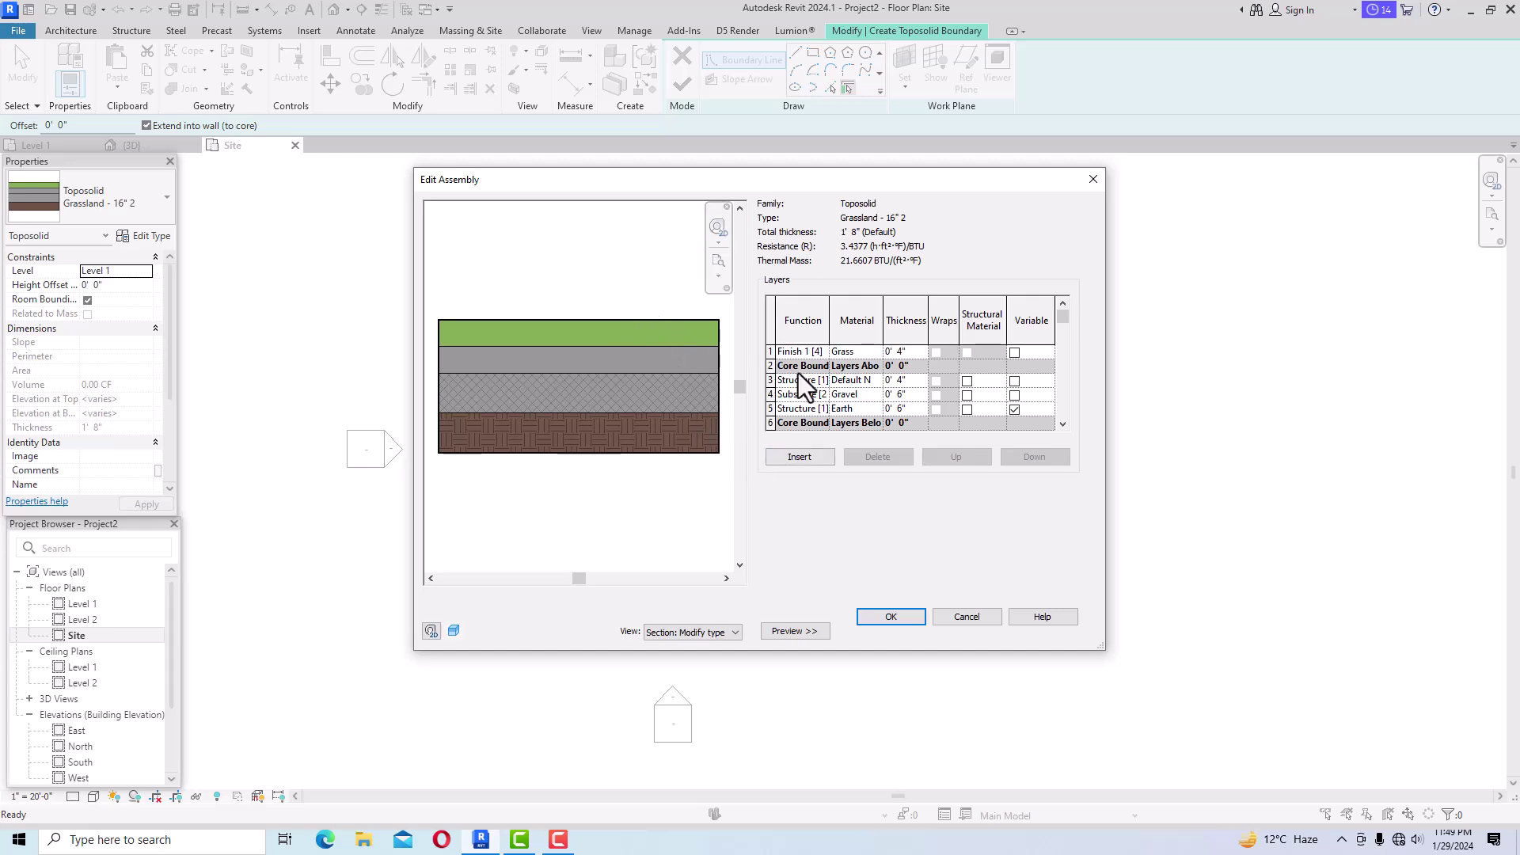
click(817, 381)
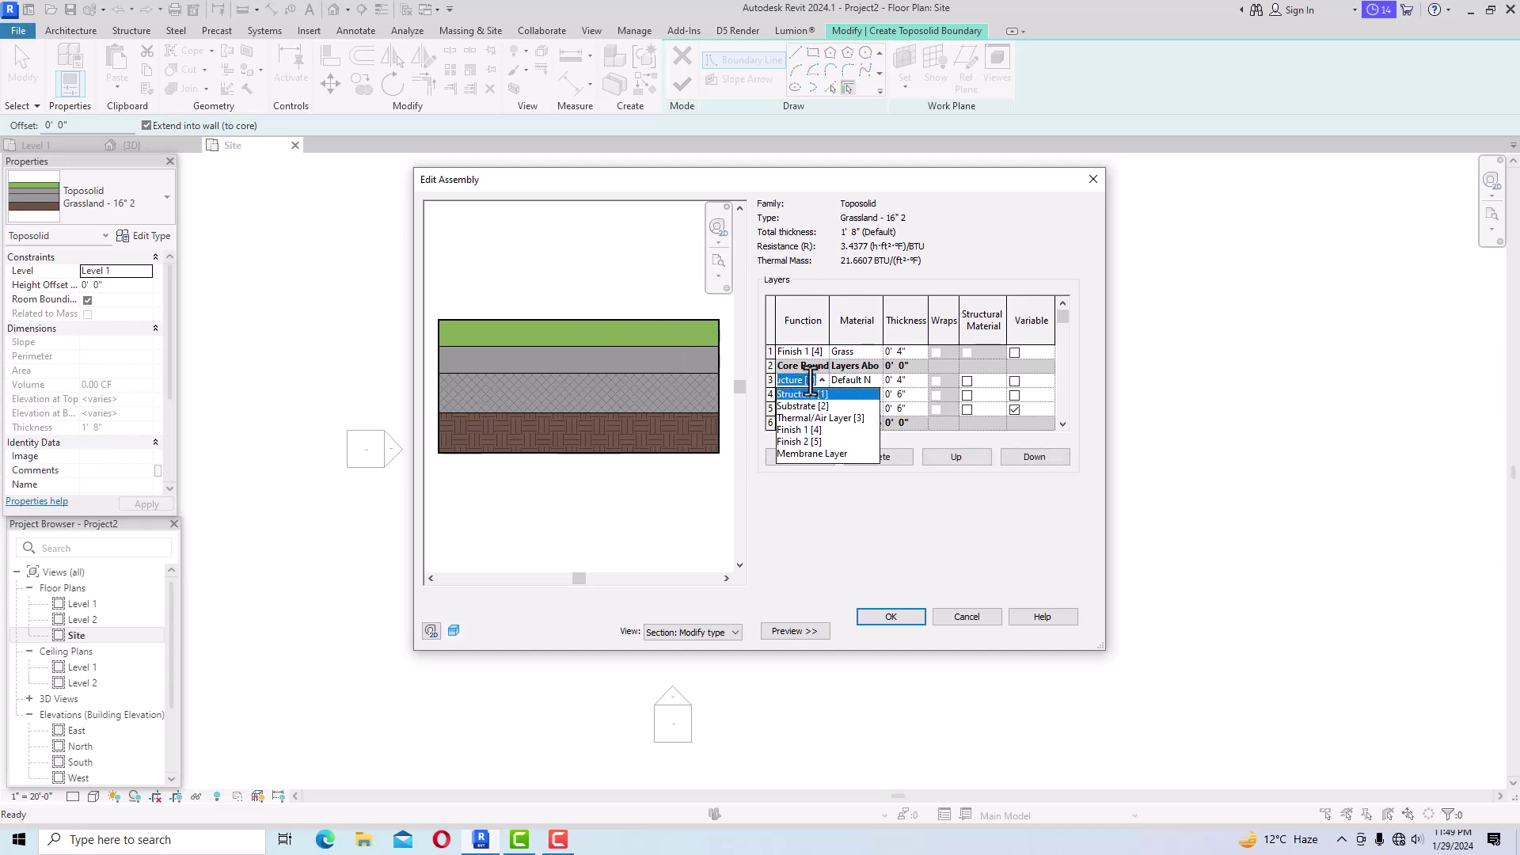
click(967, 382)
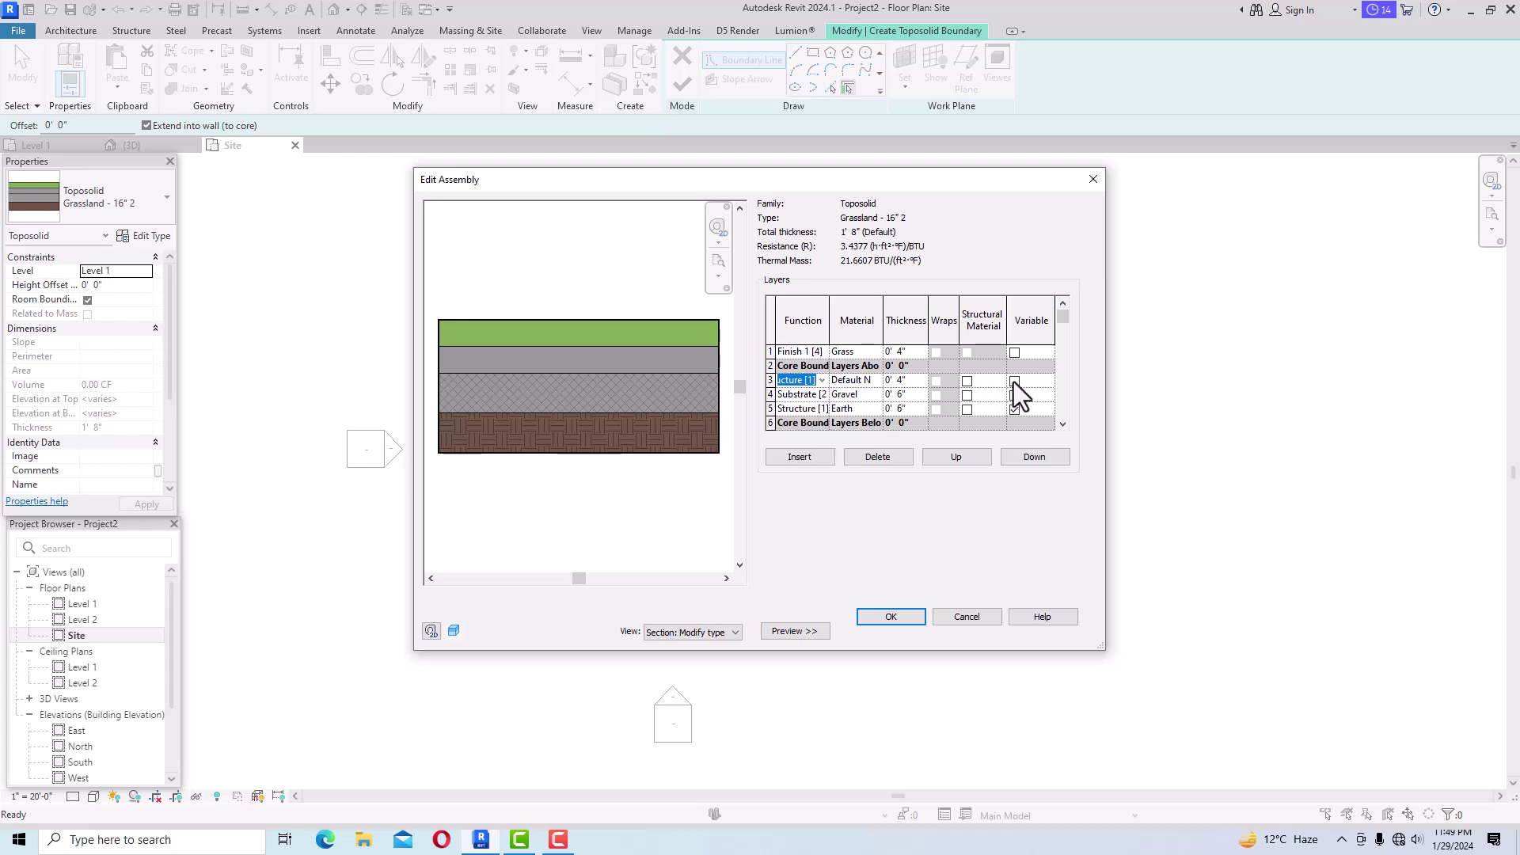
click(869, 458)
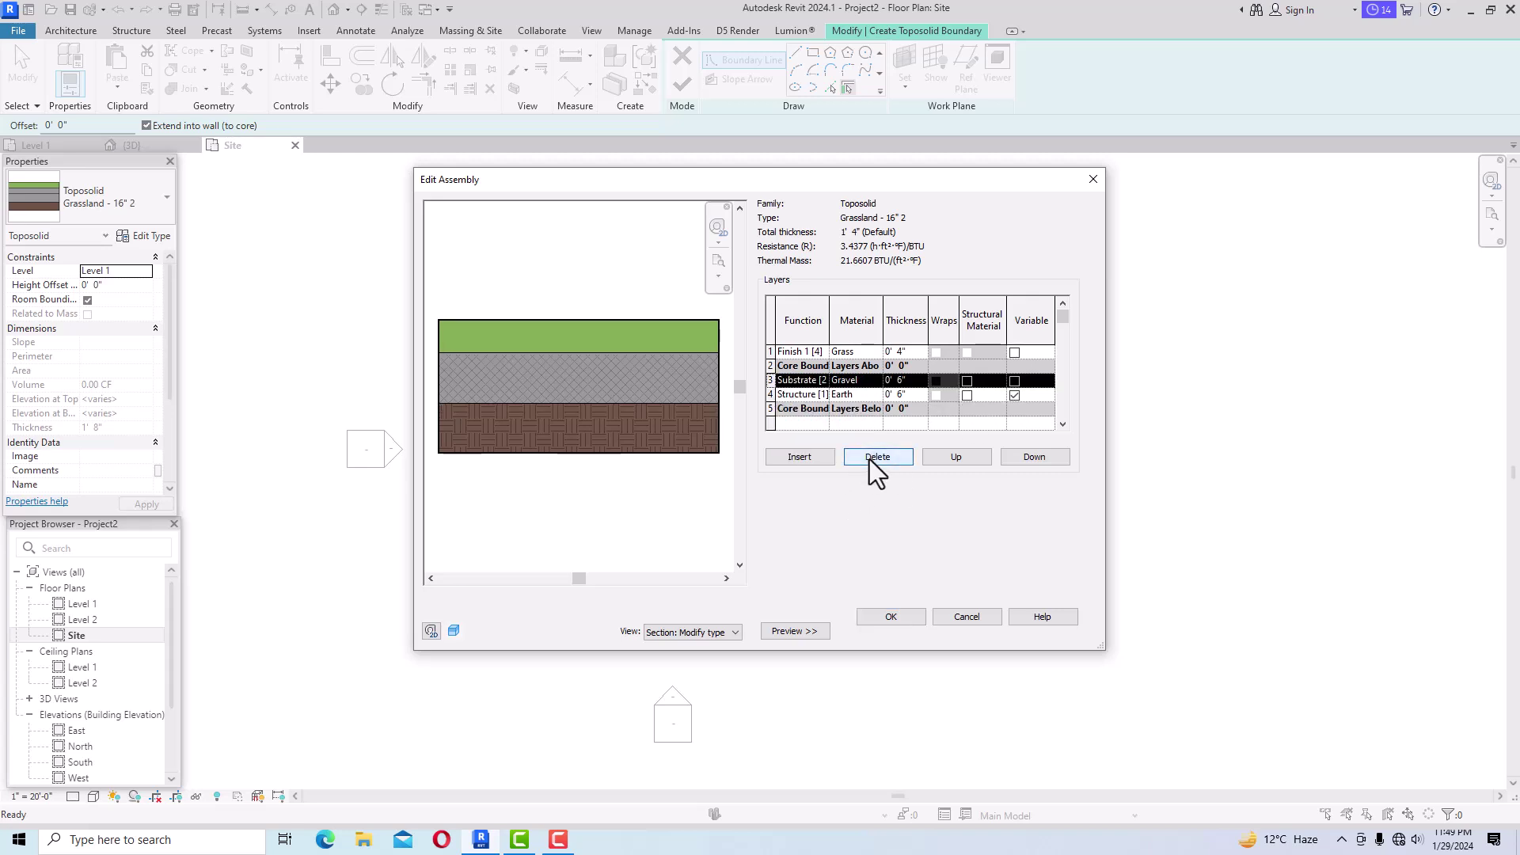
click(911, 620)
click(919, 632)
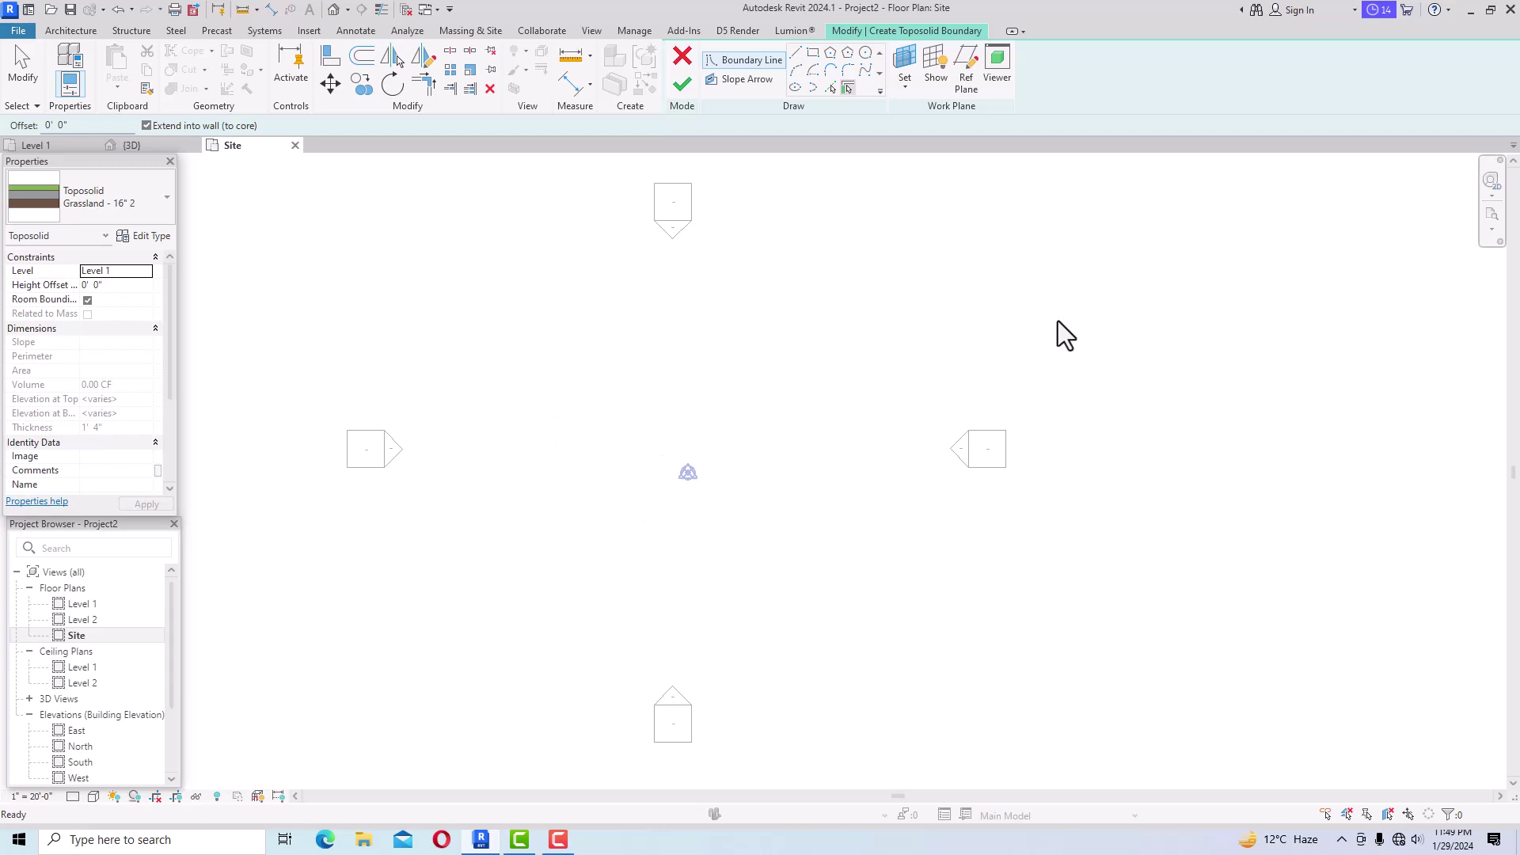
Sketch a rectangular toposolid boundary about 282' 6" by 130' 6" on the site plan and finish the toposolid.
click(795, 55)
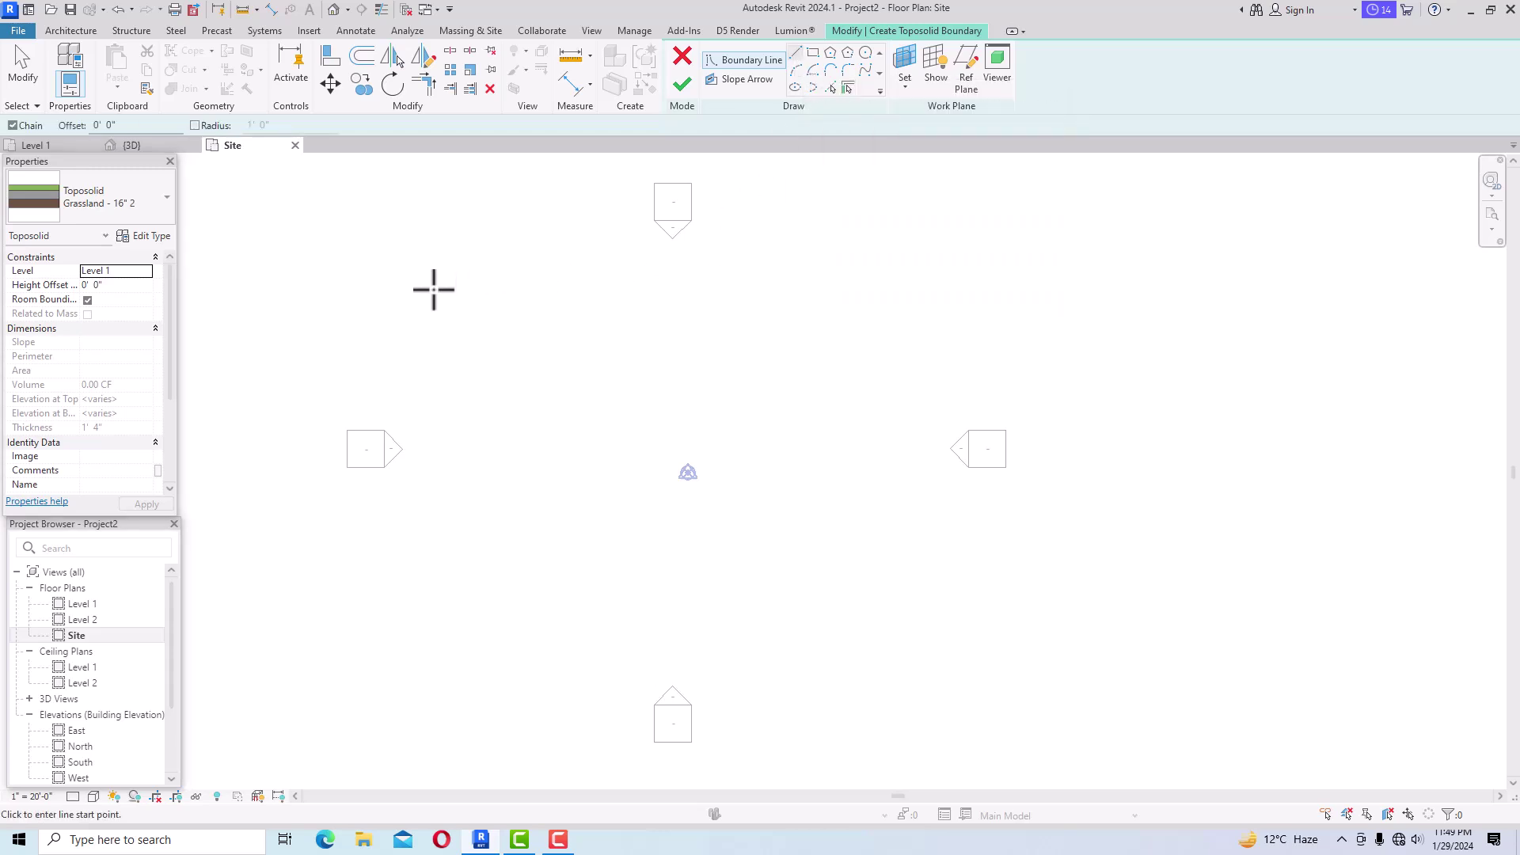
click(813, 52)
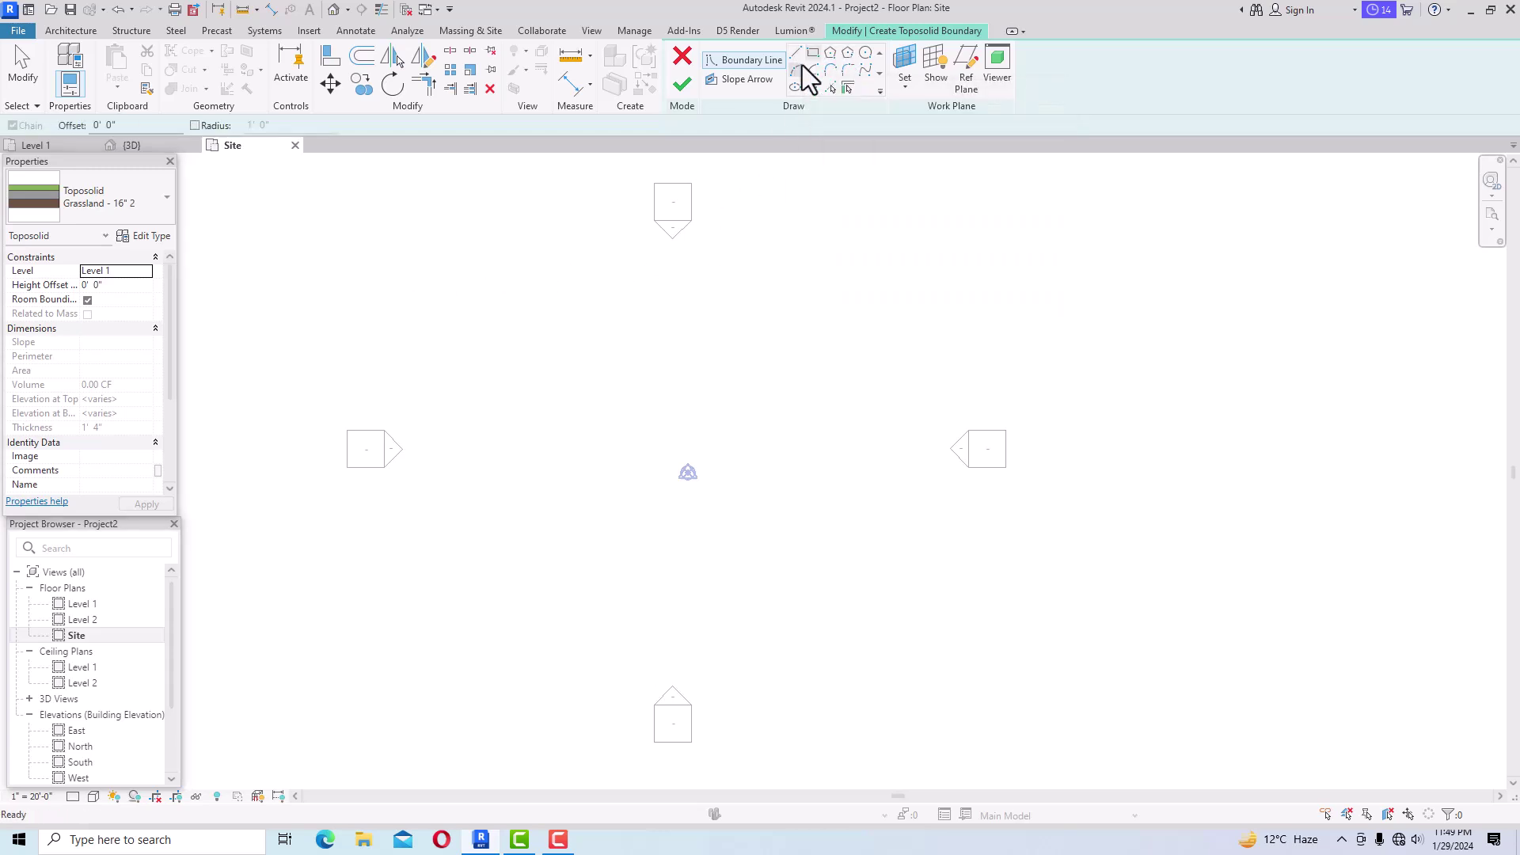
click(393, 262)
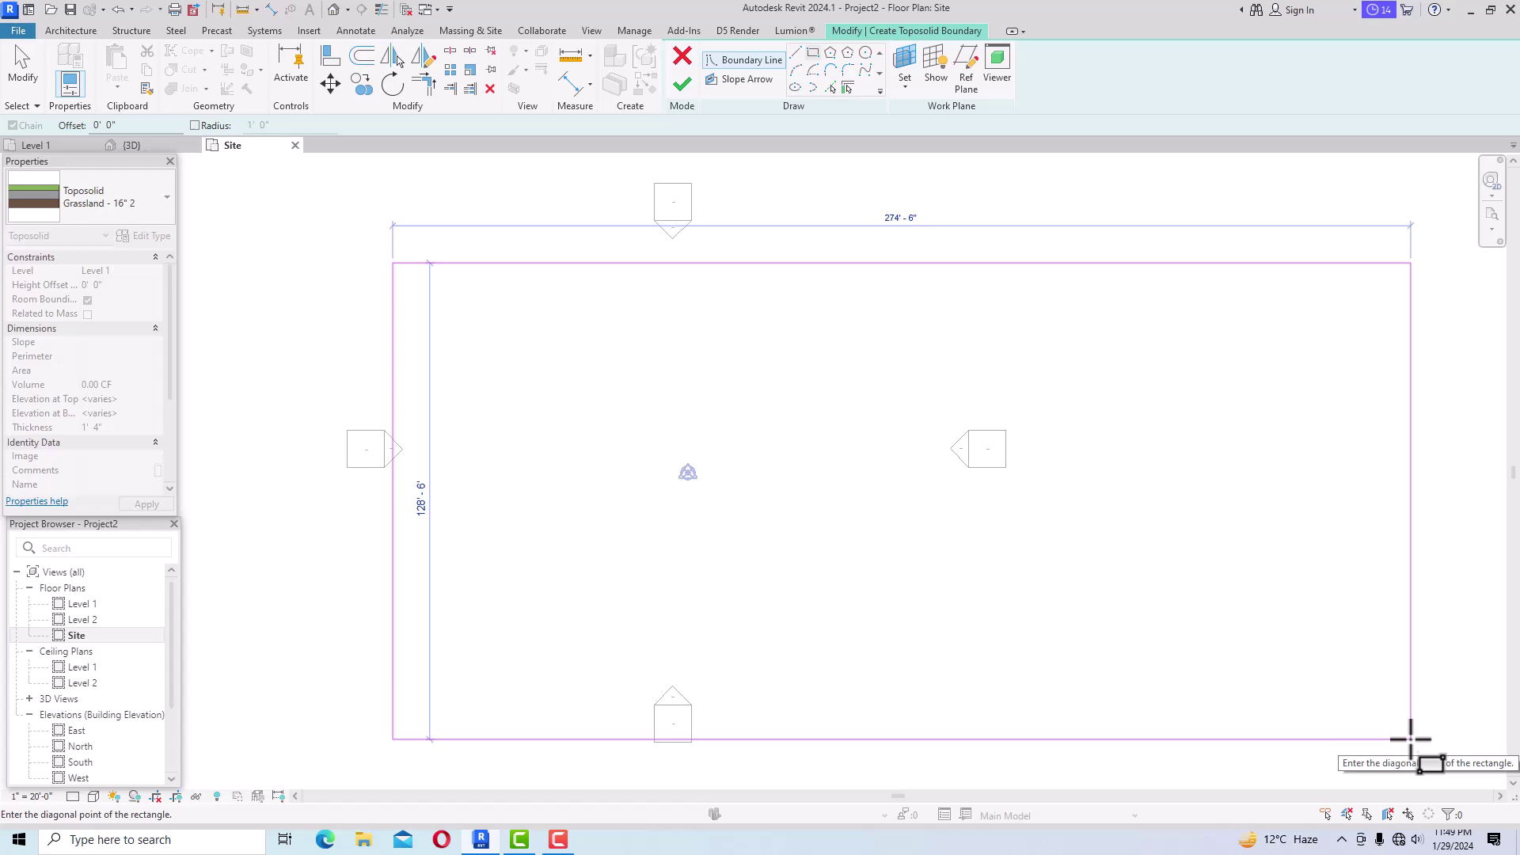
click(1440, 746)
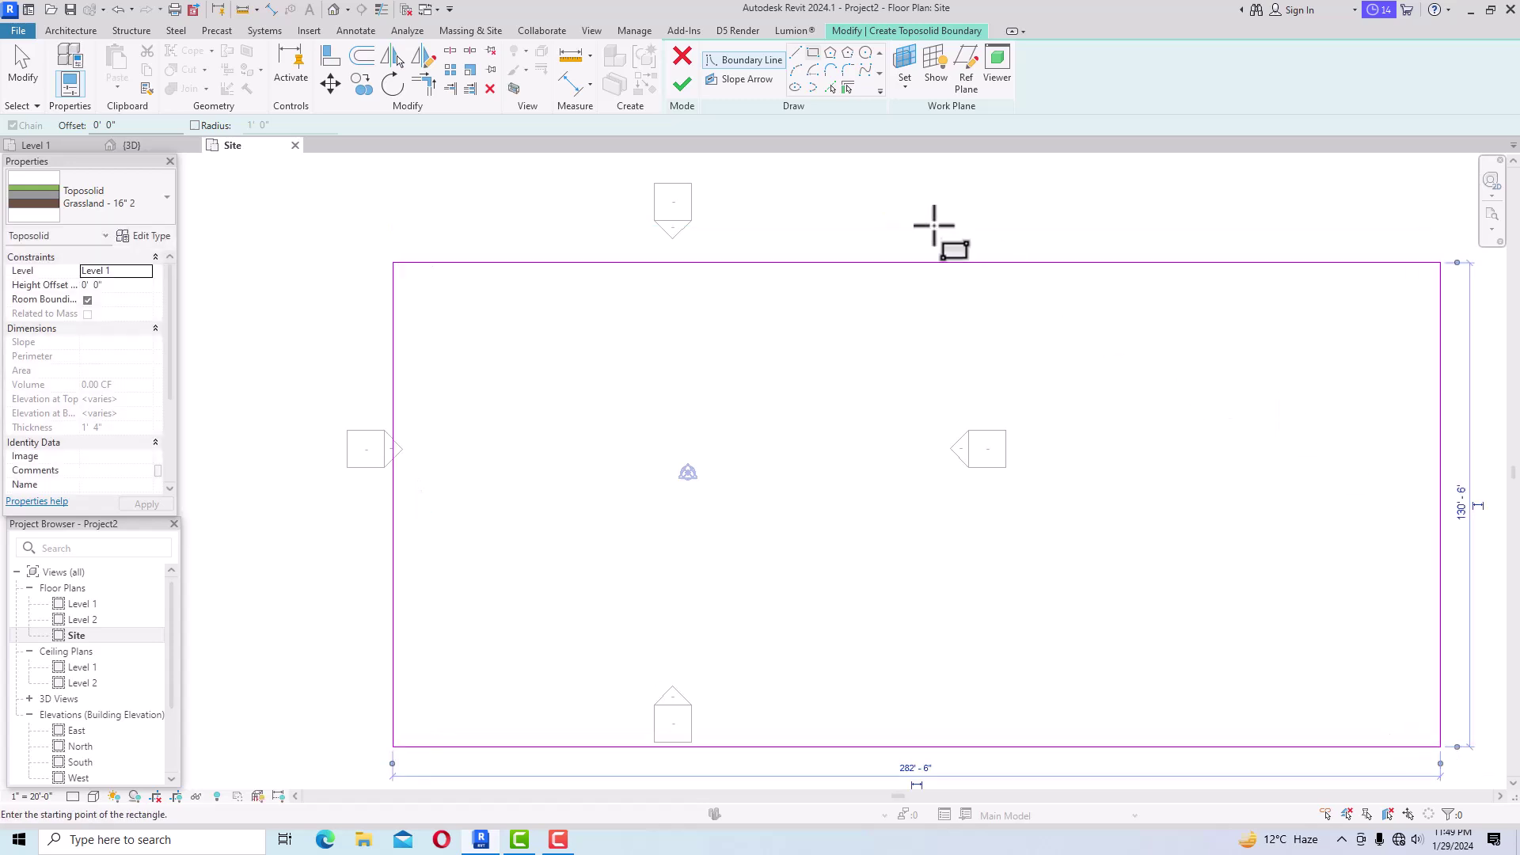
click(692, 87)
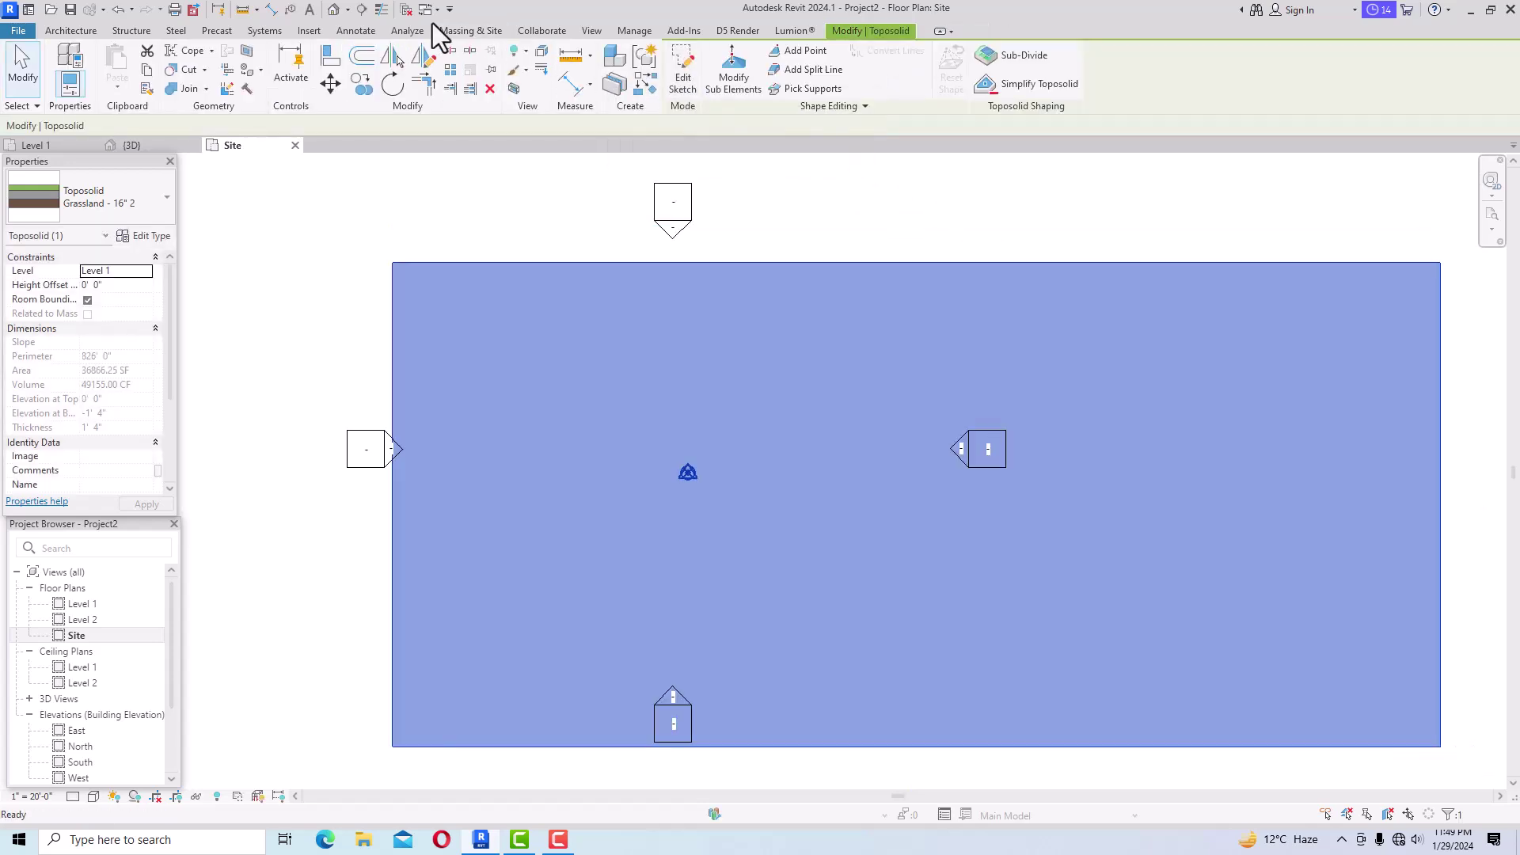
Examine the finished toposolid in the default 3D view.
click(335, 10)
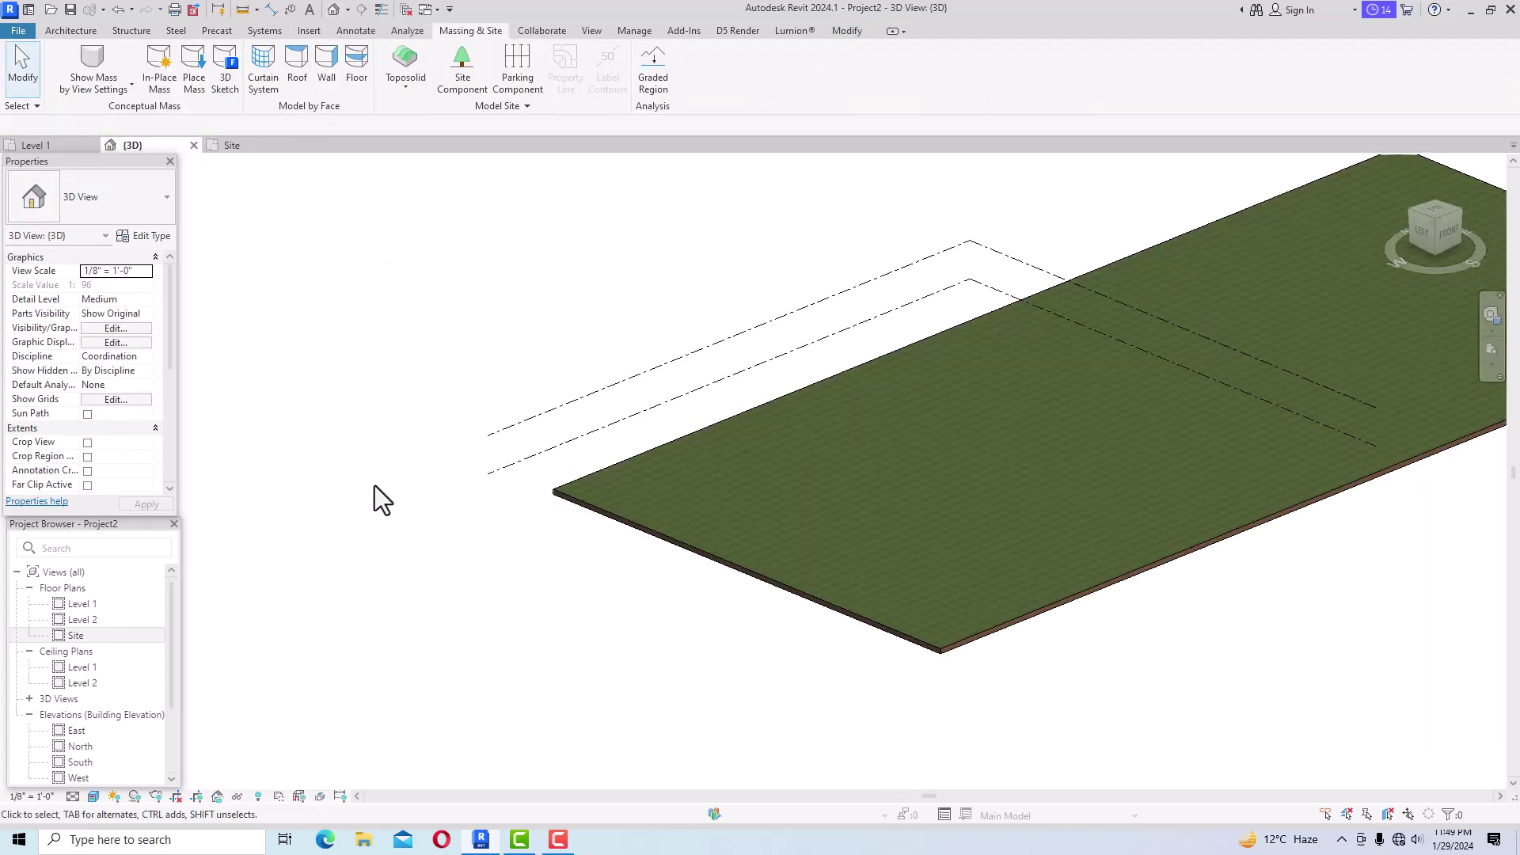
scroll(374, 486, down, 3)
scroll(1358, 325, up, 4)
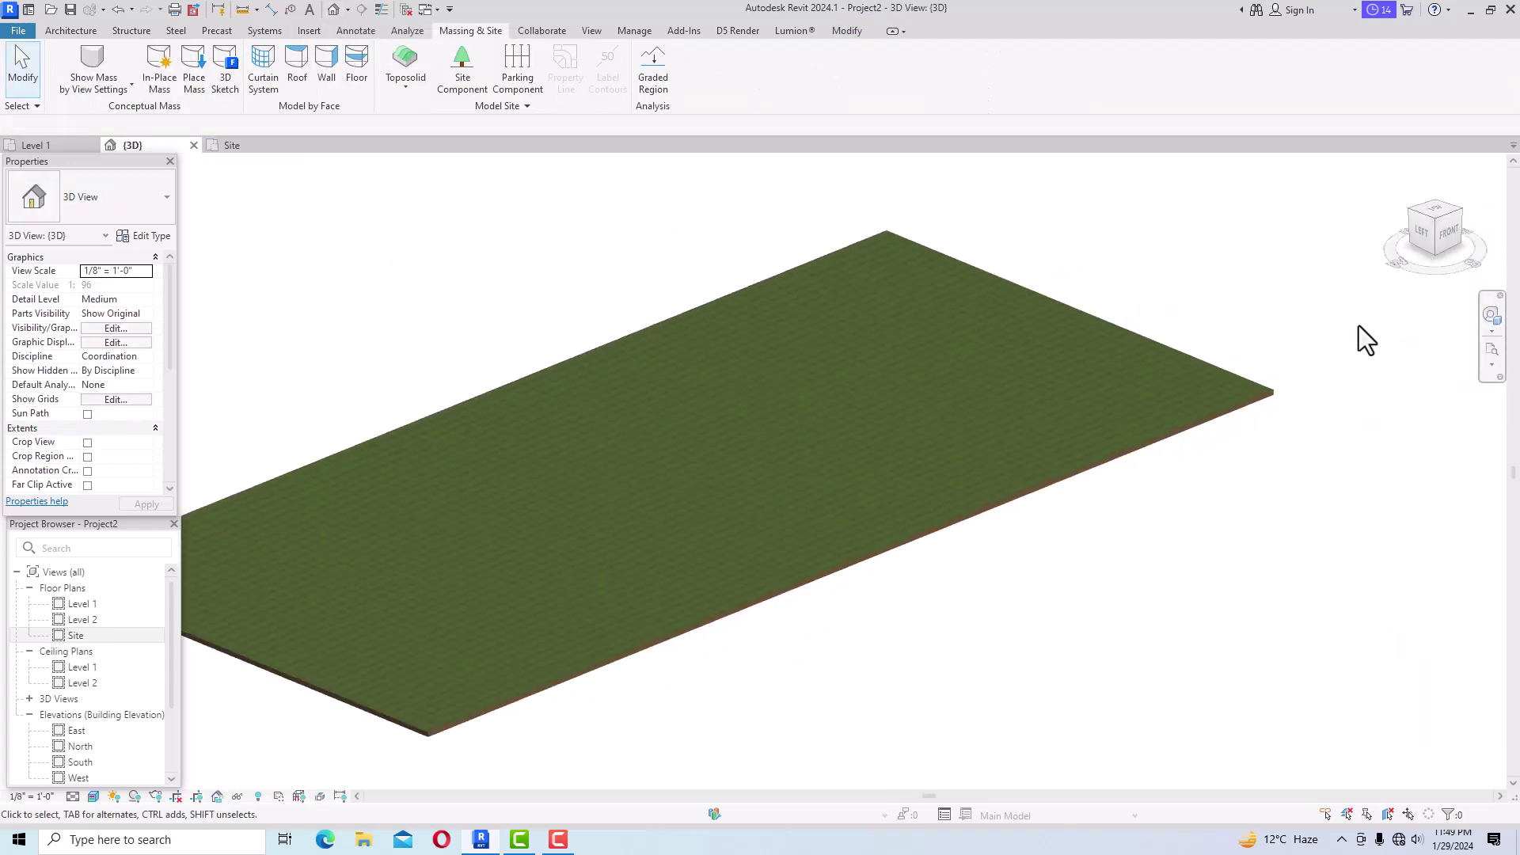
On the Site plan, add five points with a 1' offset from the surface in a column across the toposolid's west part.
scroll(996, 402, down, 2)
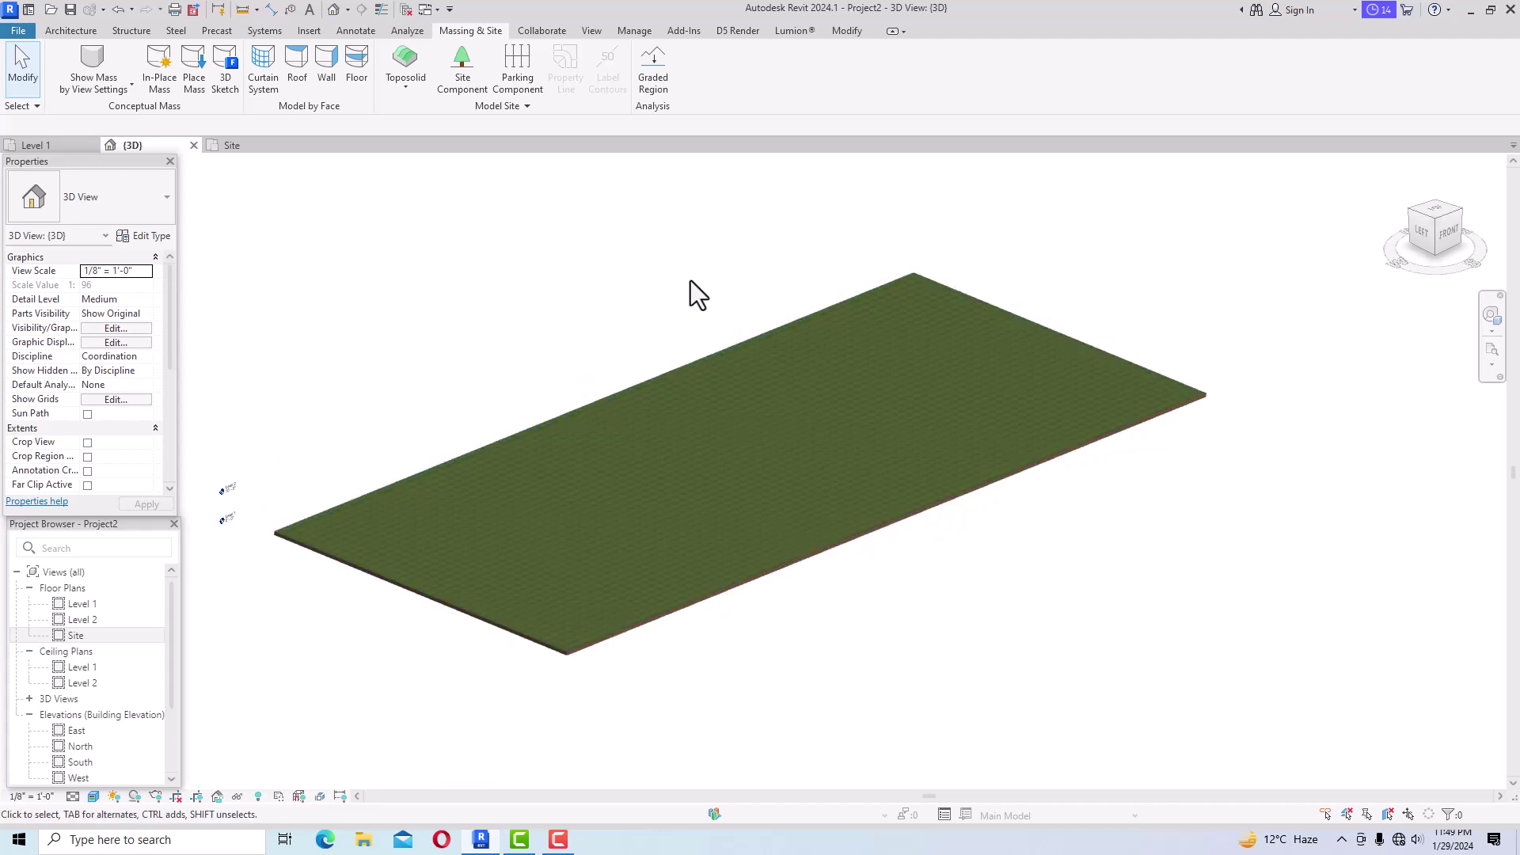
double_click(77, 640)
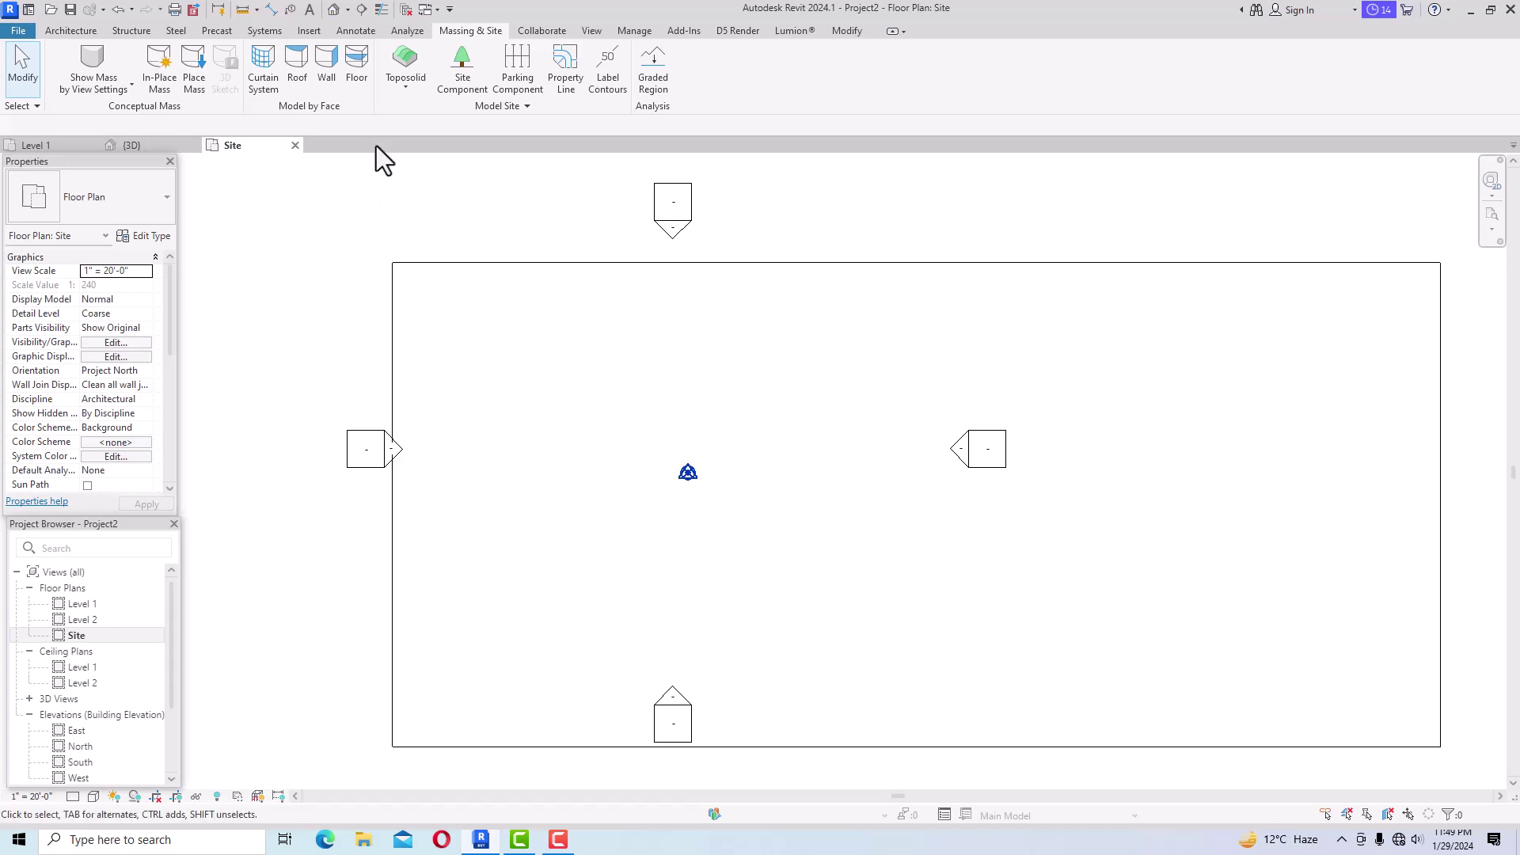
click(449, 263)
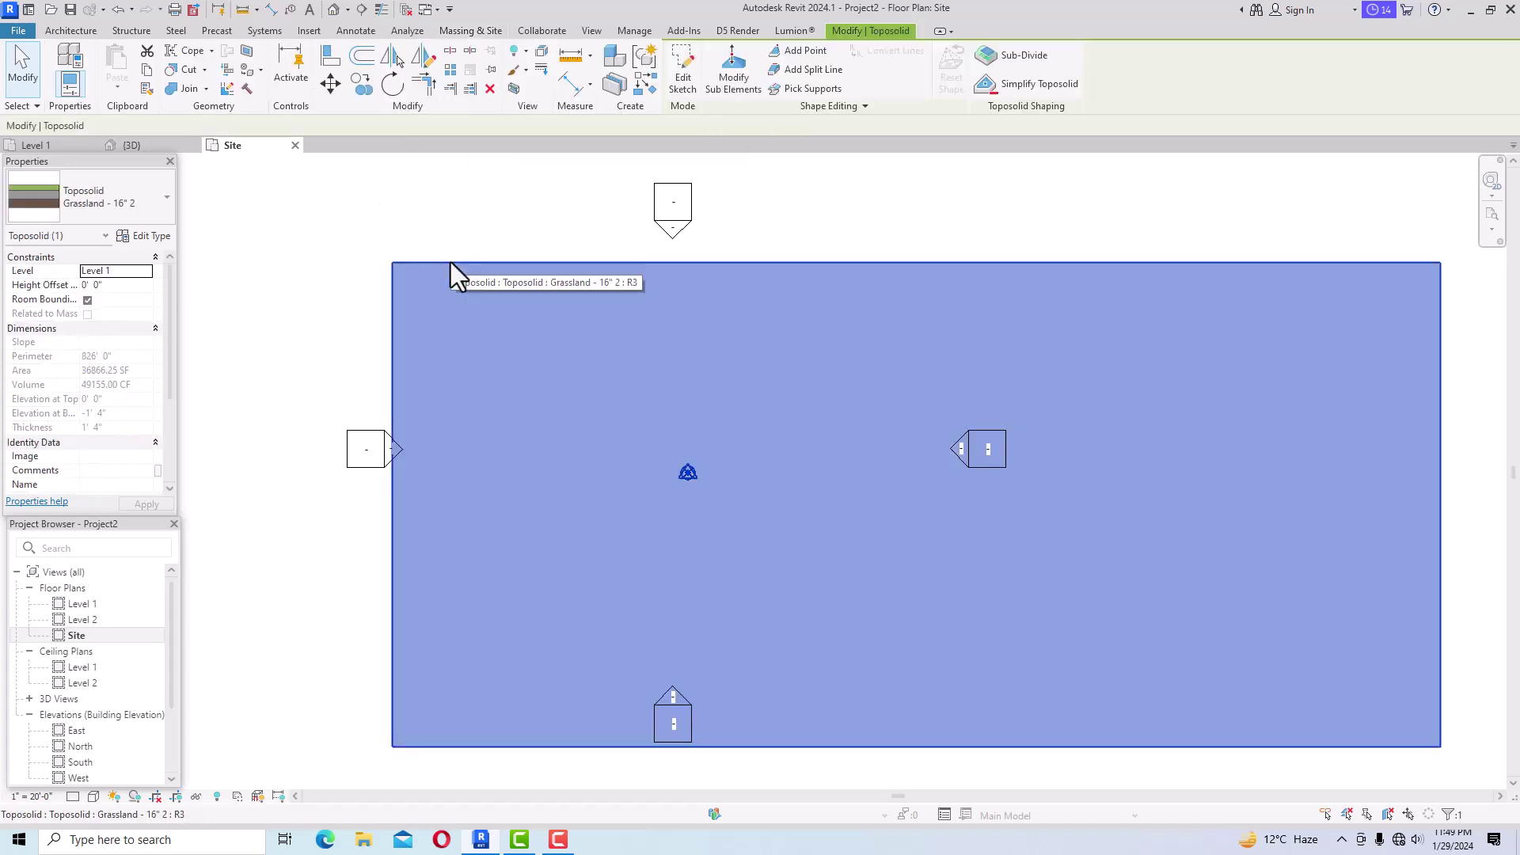
click(792, 50)
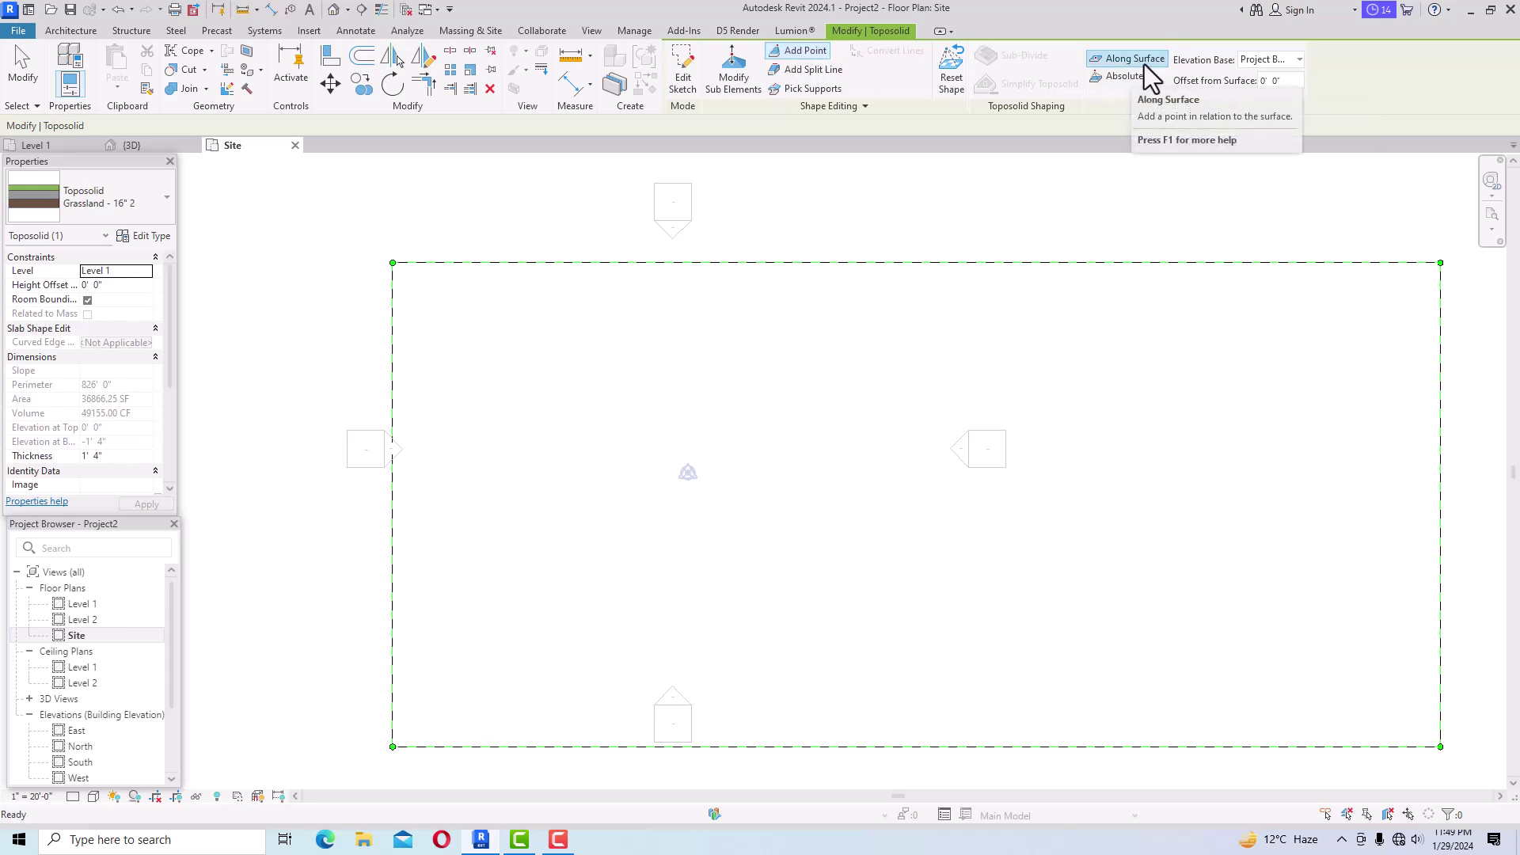
click(1279, 72)
click(1274, 65)
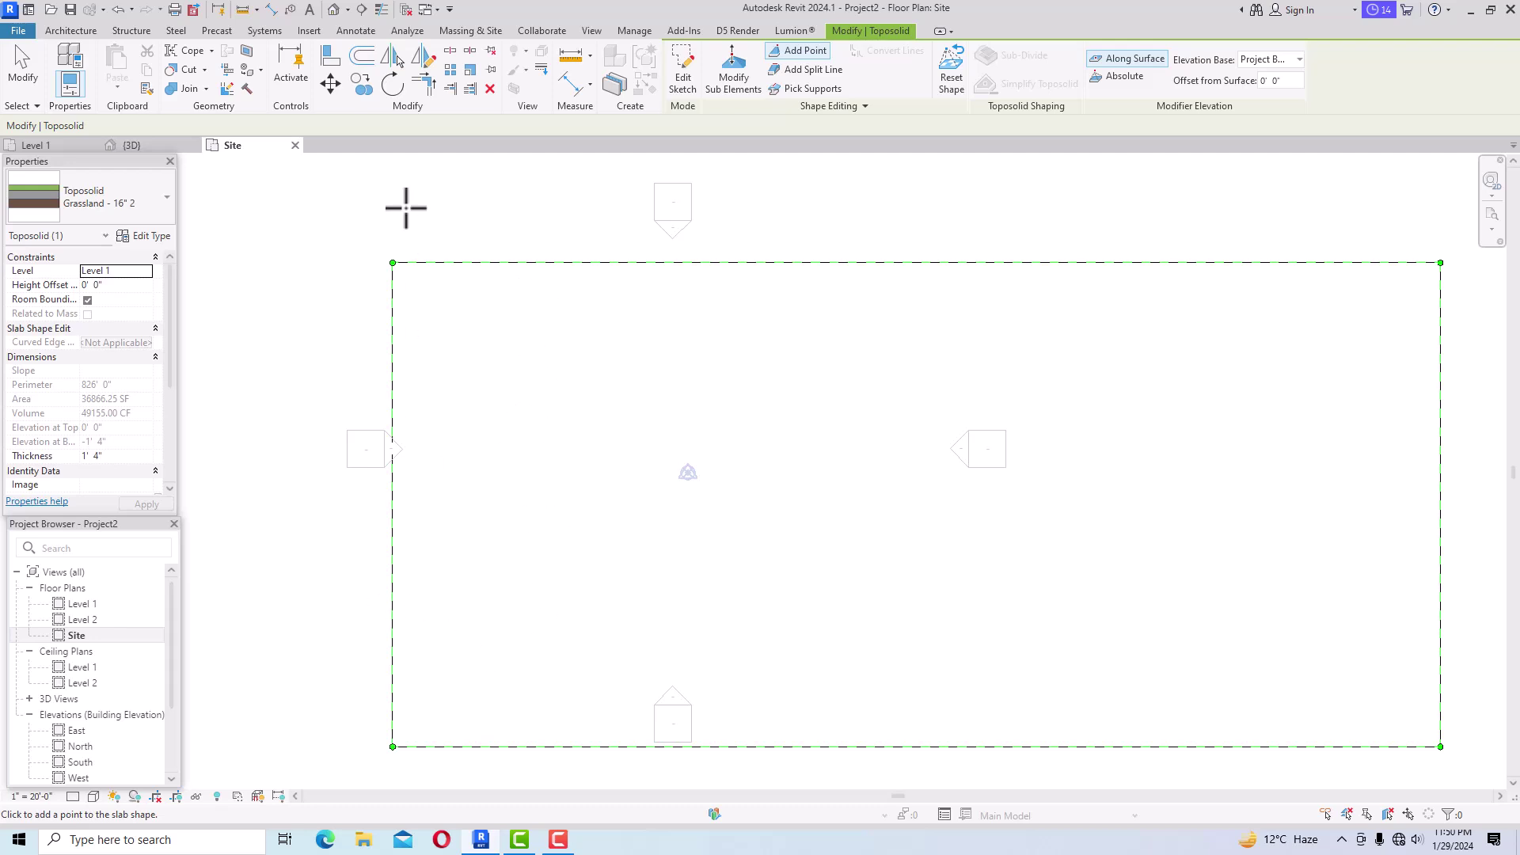
click(1280, 79)
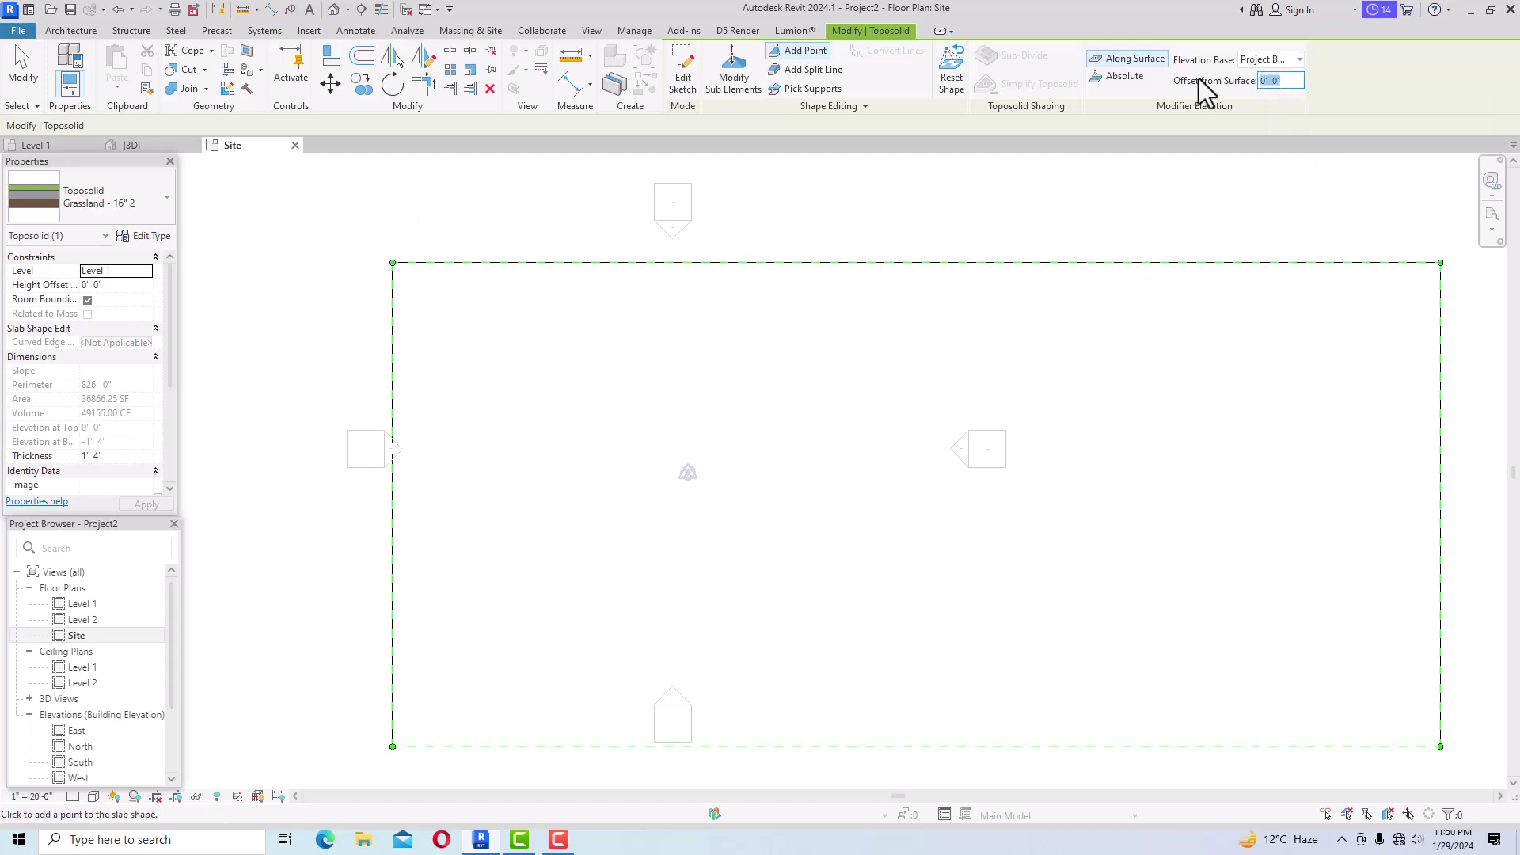
text(1)
click(530, 272)
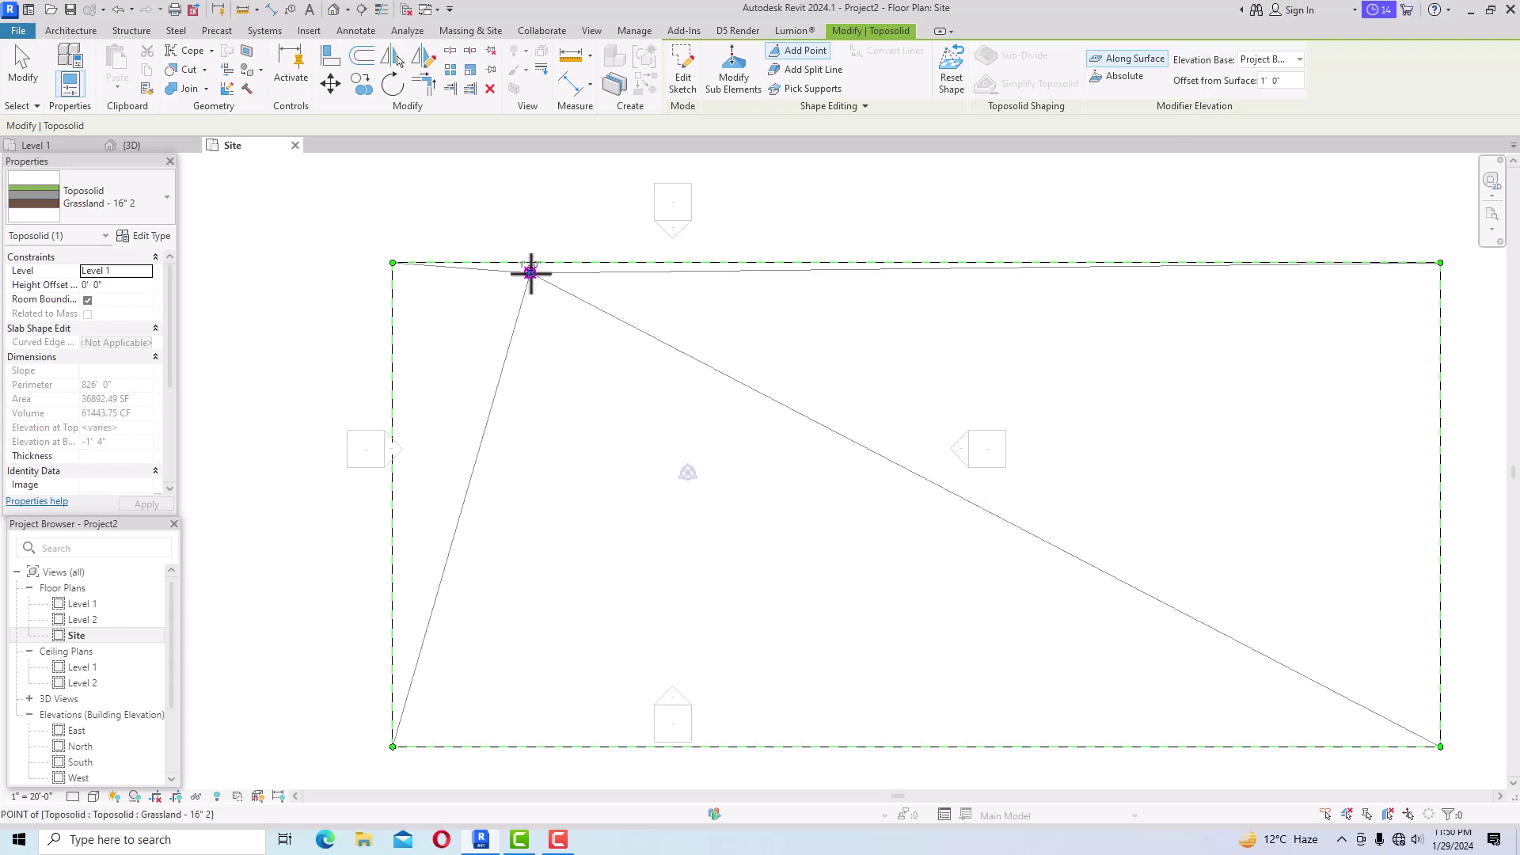
click(589, 408)
click(591, 532)
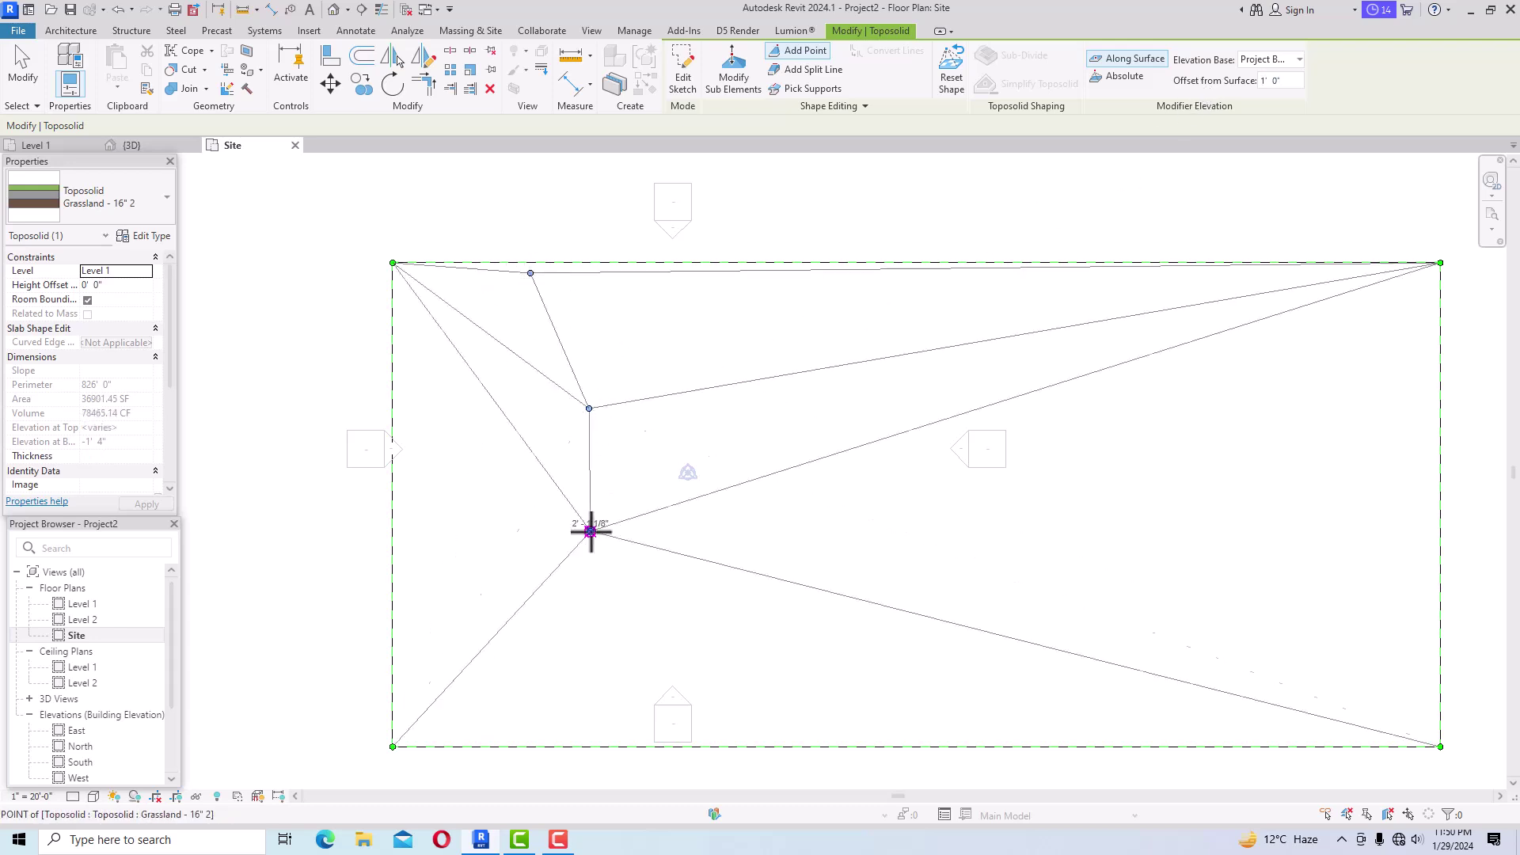
click(592, 616)
click(623, 706)
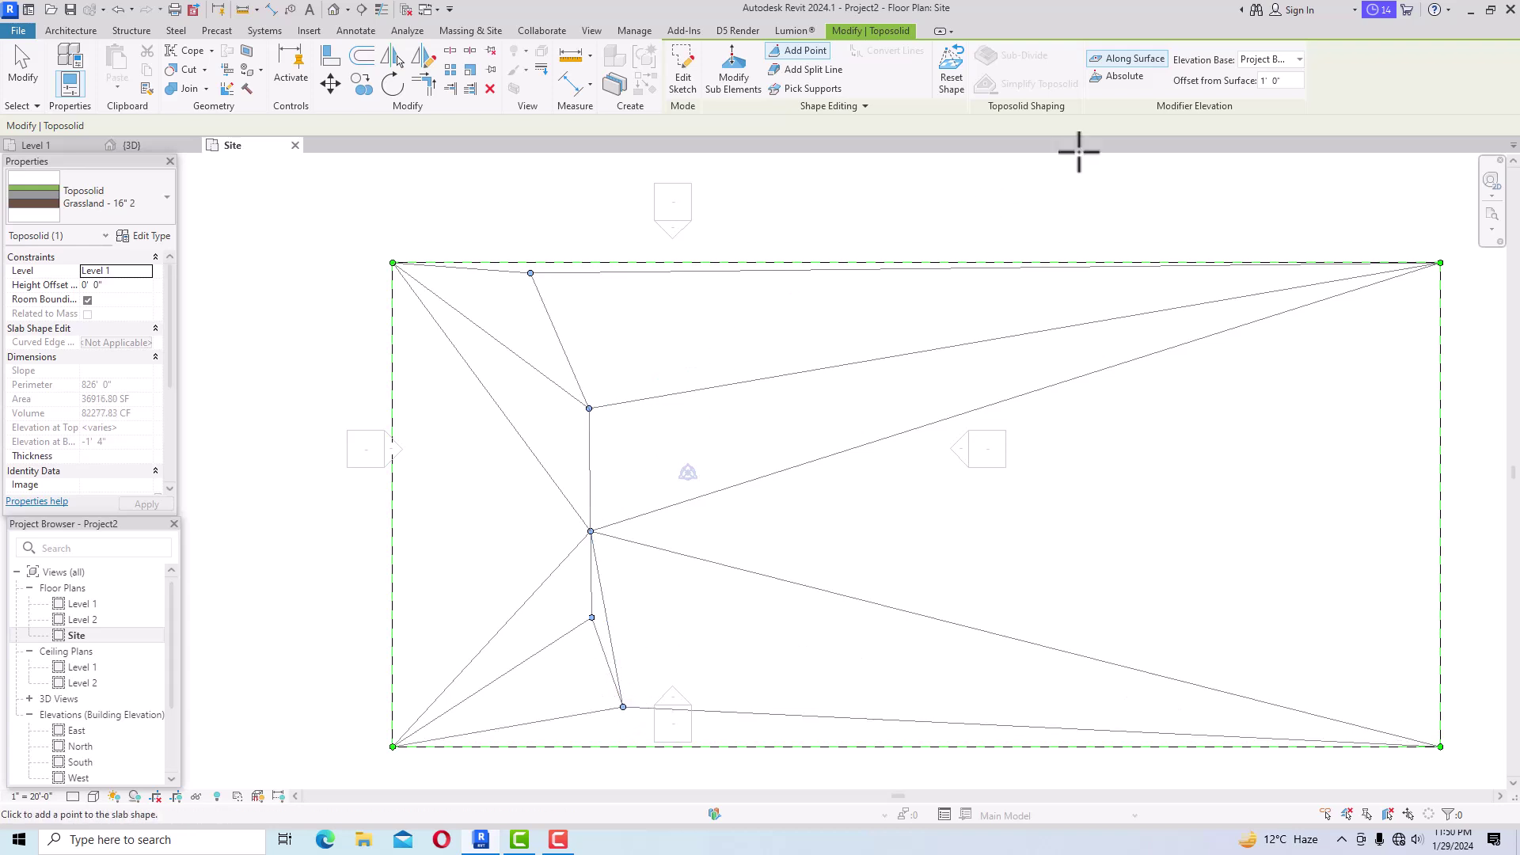
Add a second column of six toposolid points with a 2' offset from the surface, east of the first column.
drag(1289, 80, 1215, 91)
click(668, 269)
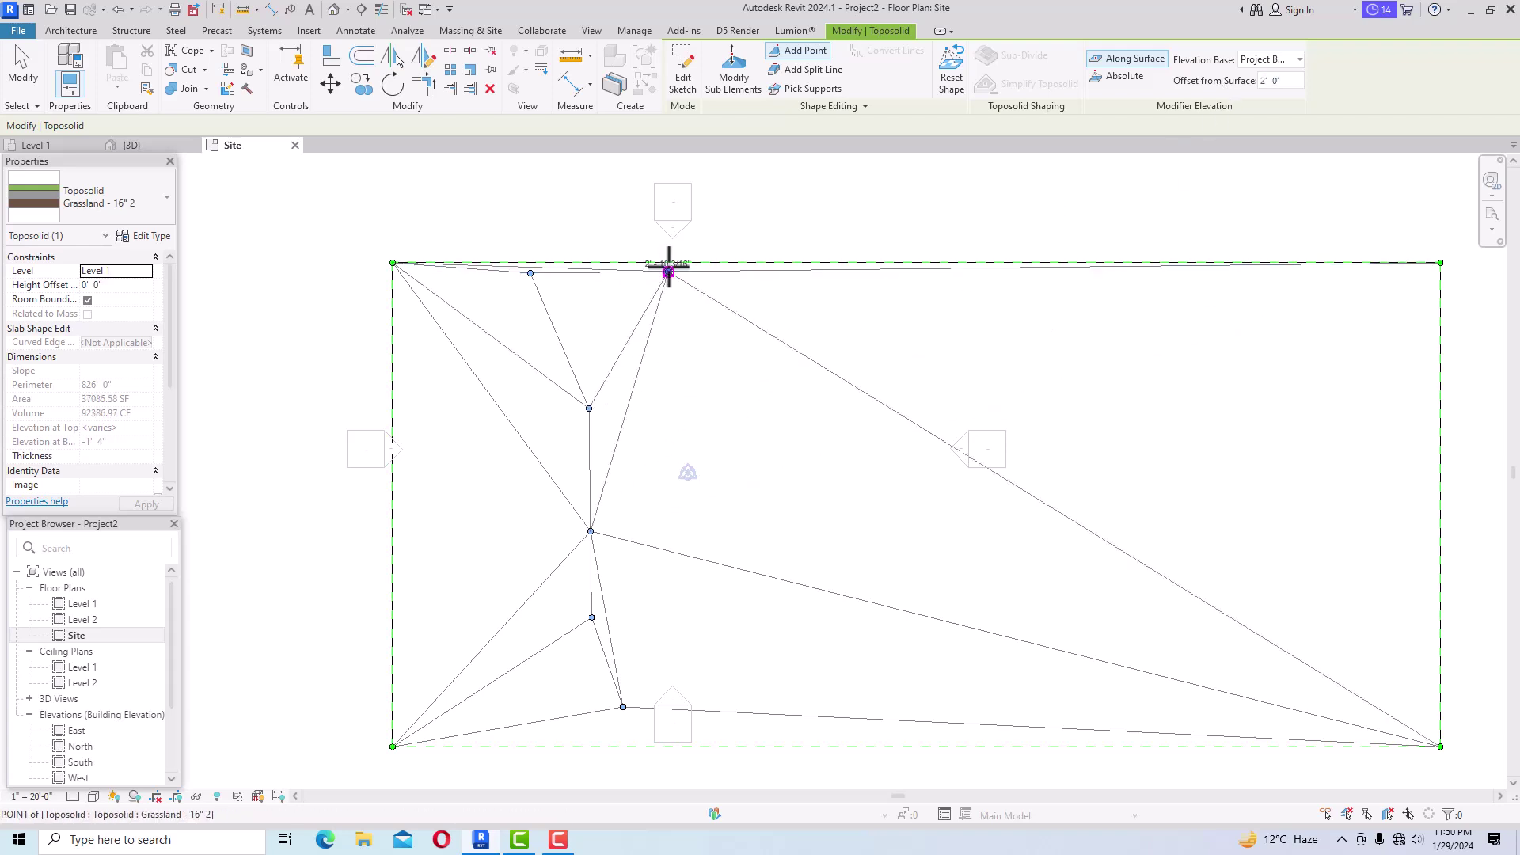
click(723, 338)
click(767, 458)
click(793, 584)
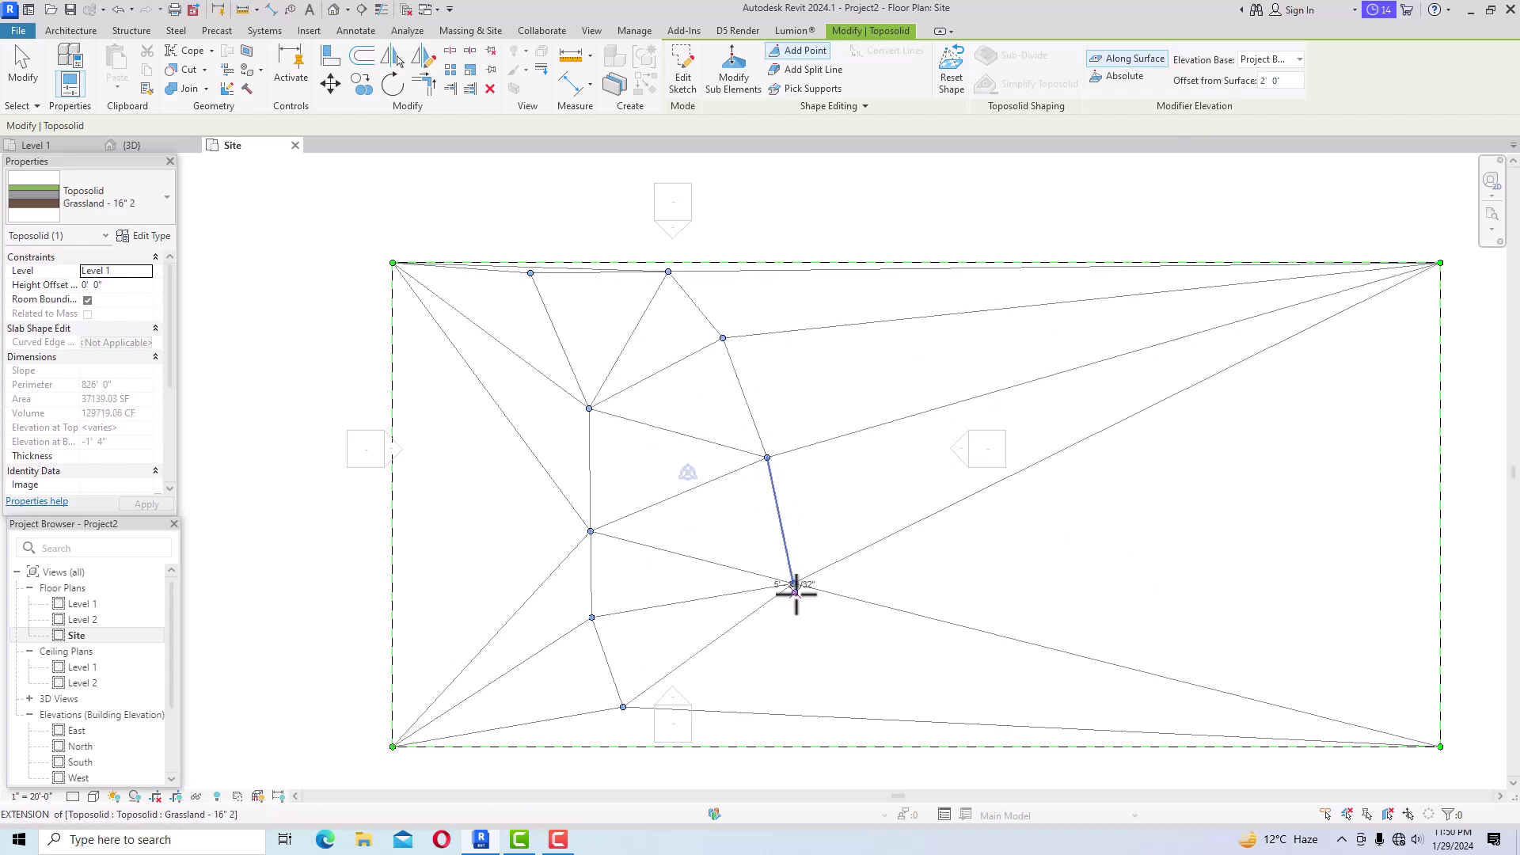
click(812, 674)
click(813, 735)
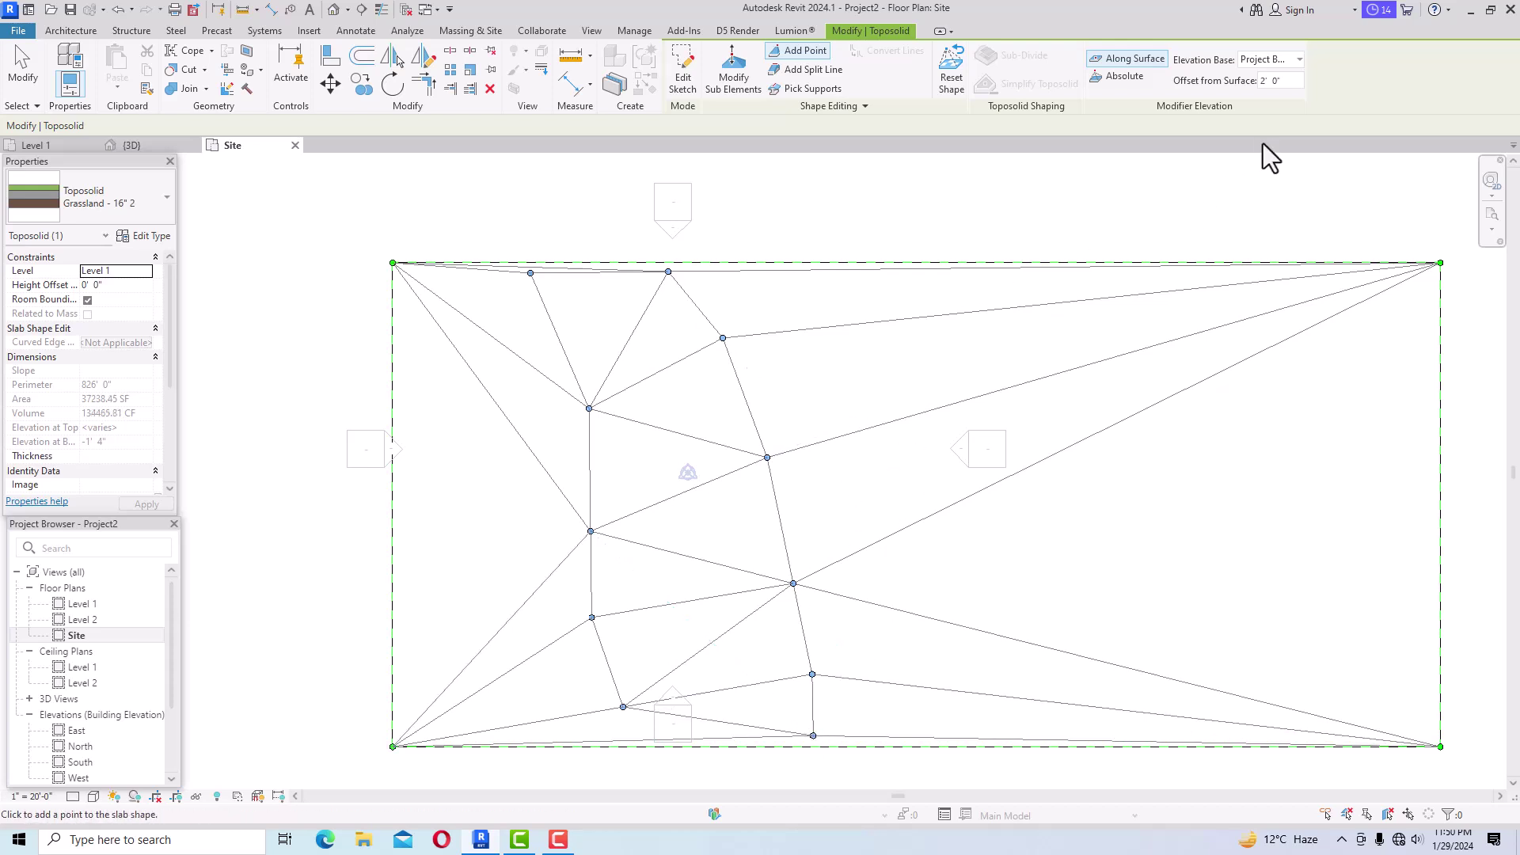
Add a third column of six toposolid points with a 3' offset from the surface, east of the 2' column.
text(3)
click(859, 270)
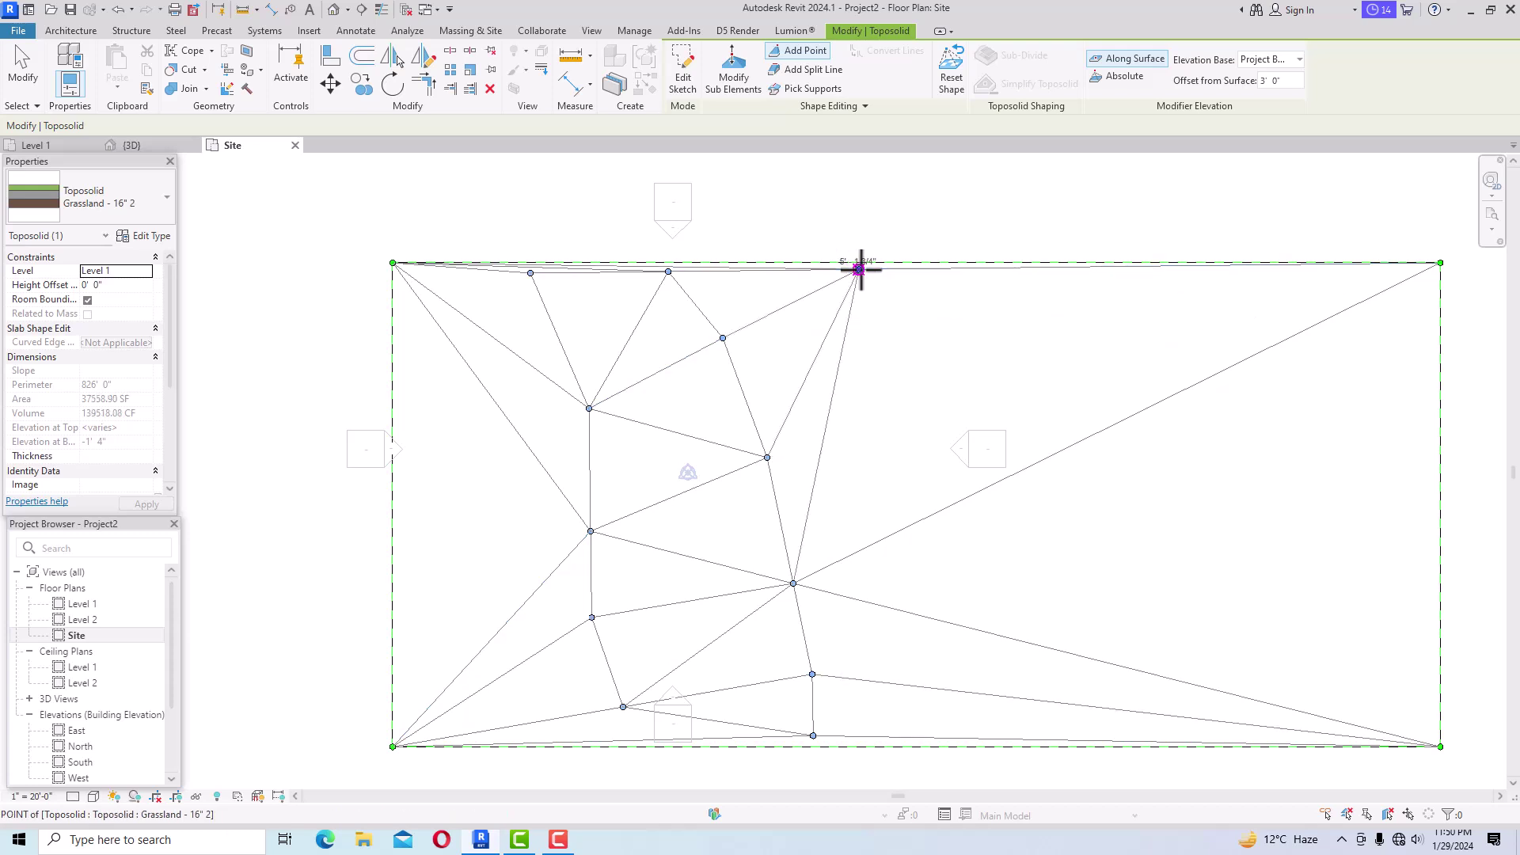
click(934, 376)
click(960, 489)
click(1021, 594)
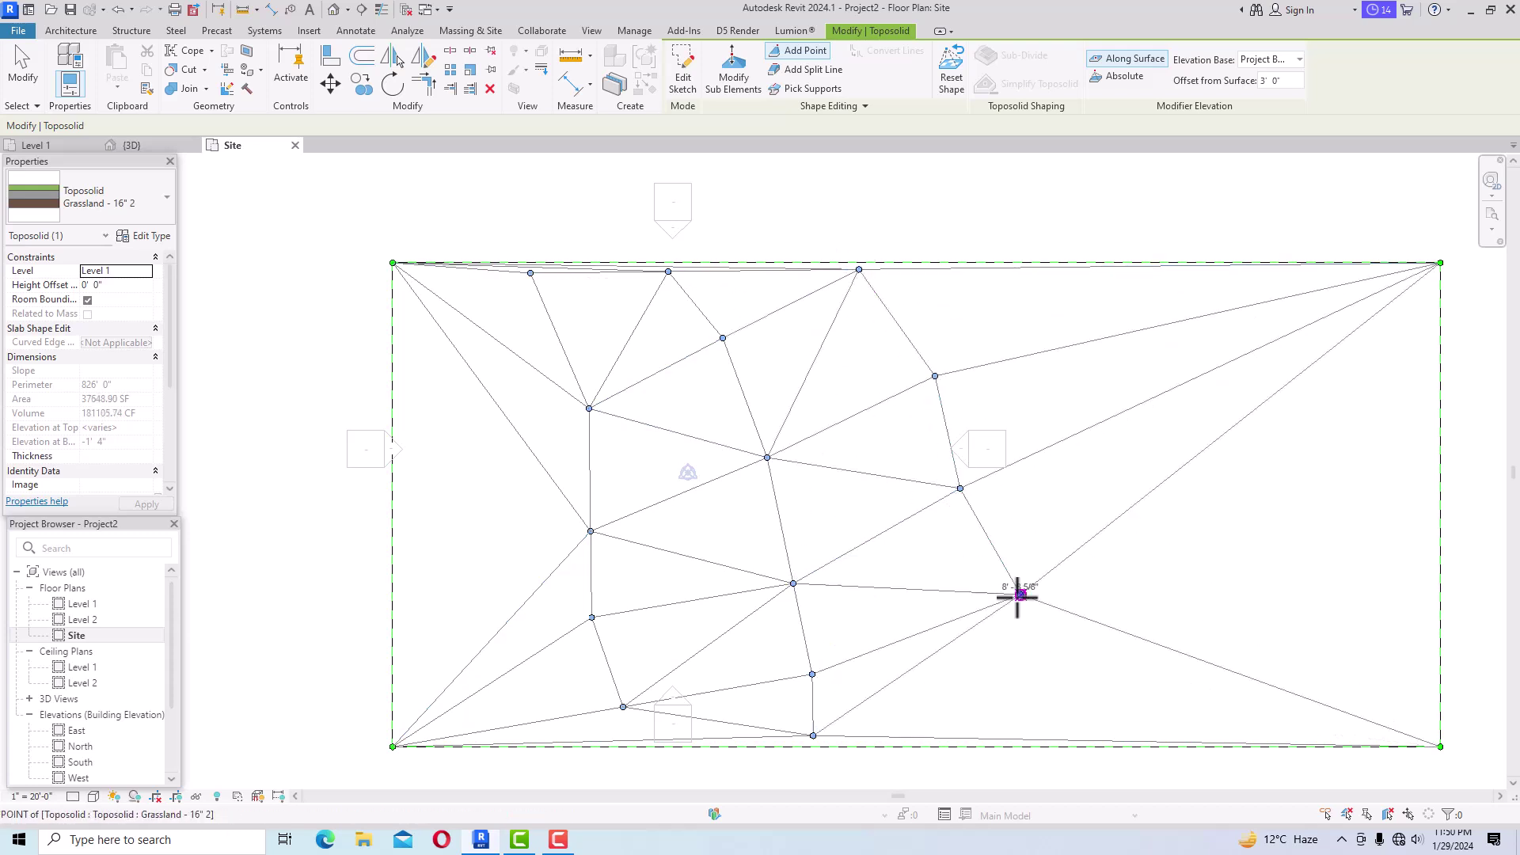
click(1029, 671)
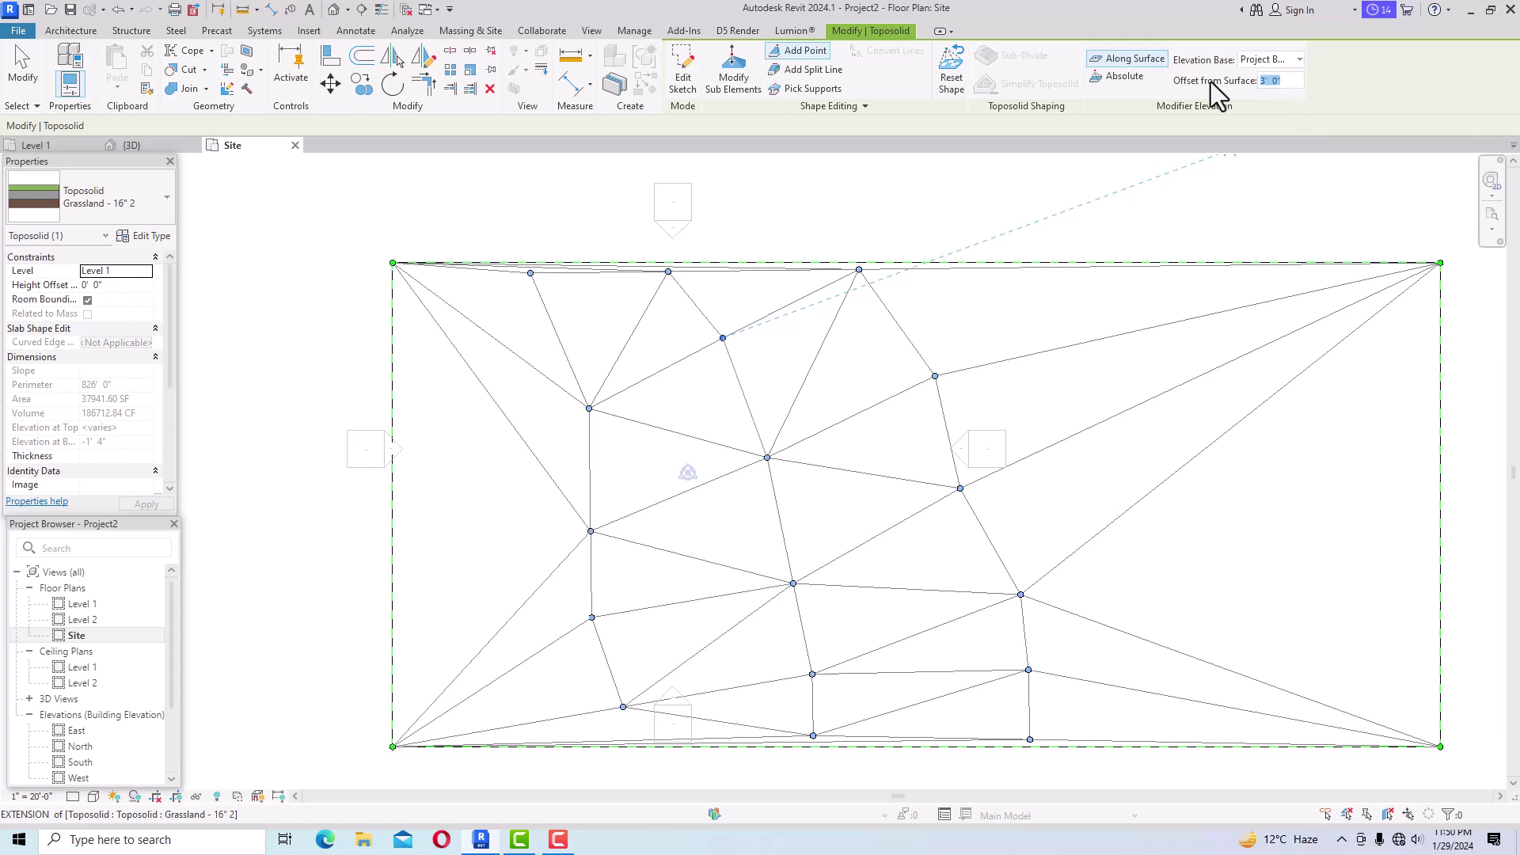
Add a fourth column of five toposolid points with a 4' offset from the surface, east of the 3' column.
click(1052, 267)
click(1146, 401)
click(1141, 567)
click(1138, 673)
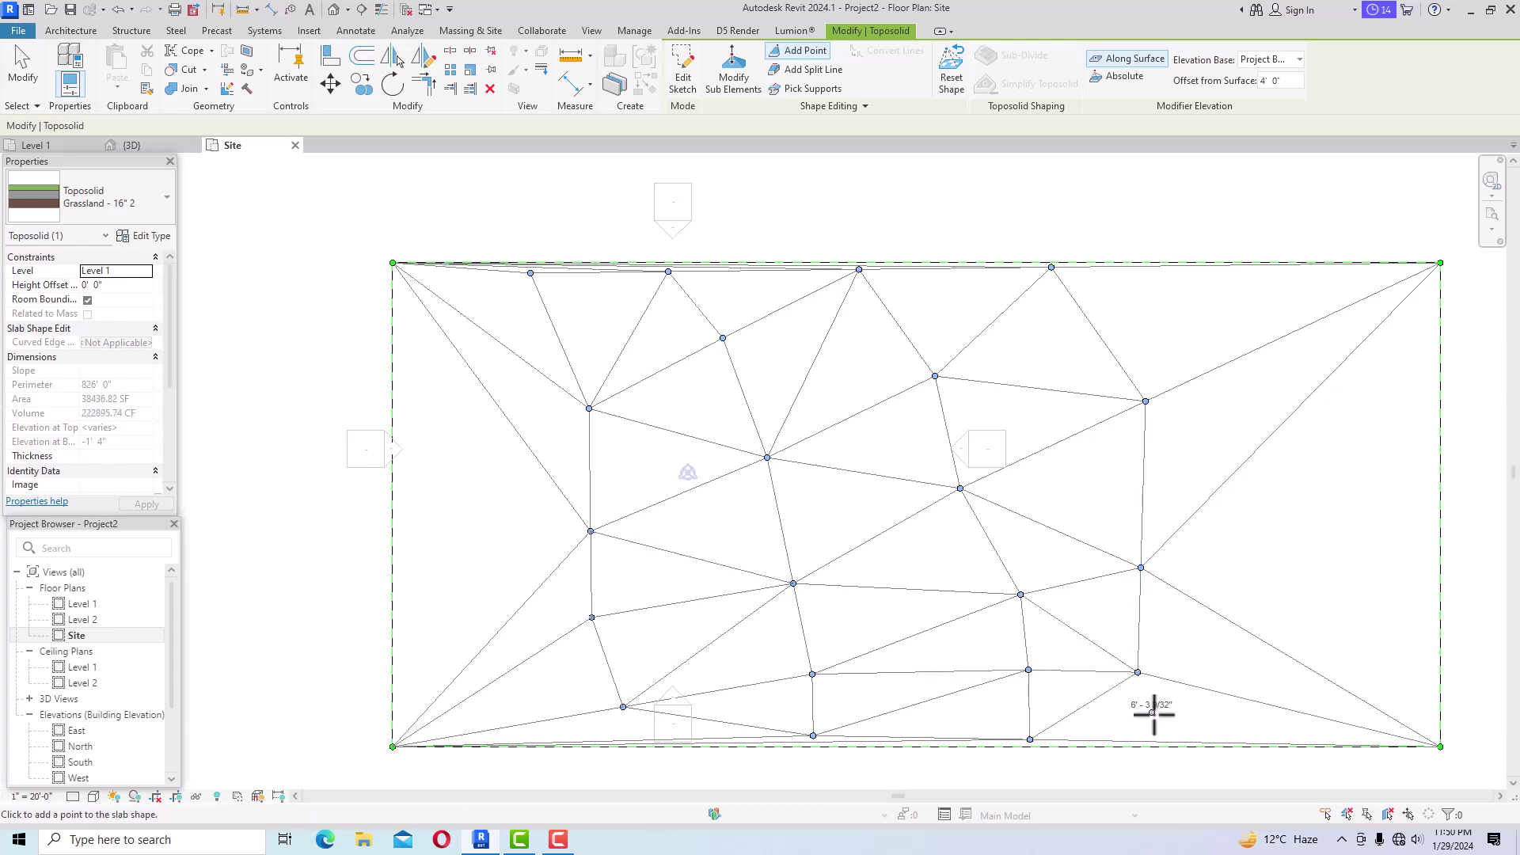
click(1156, 742)
Add a fifth column of six toposolid points with a 5' offset from the surface near the east edge.
click(1271, 80)
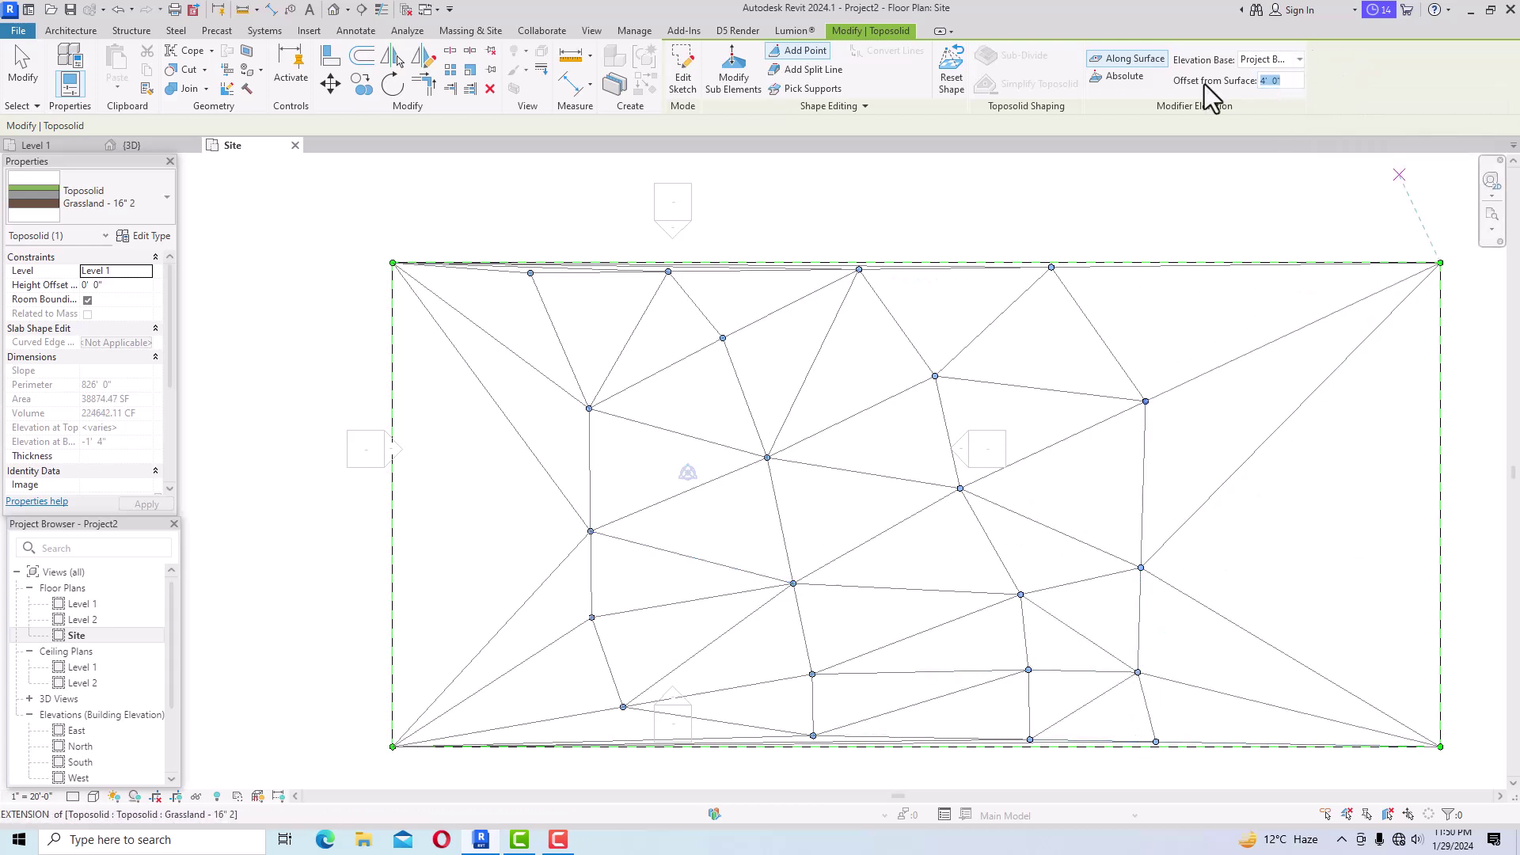
text(5)
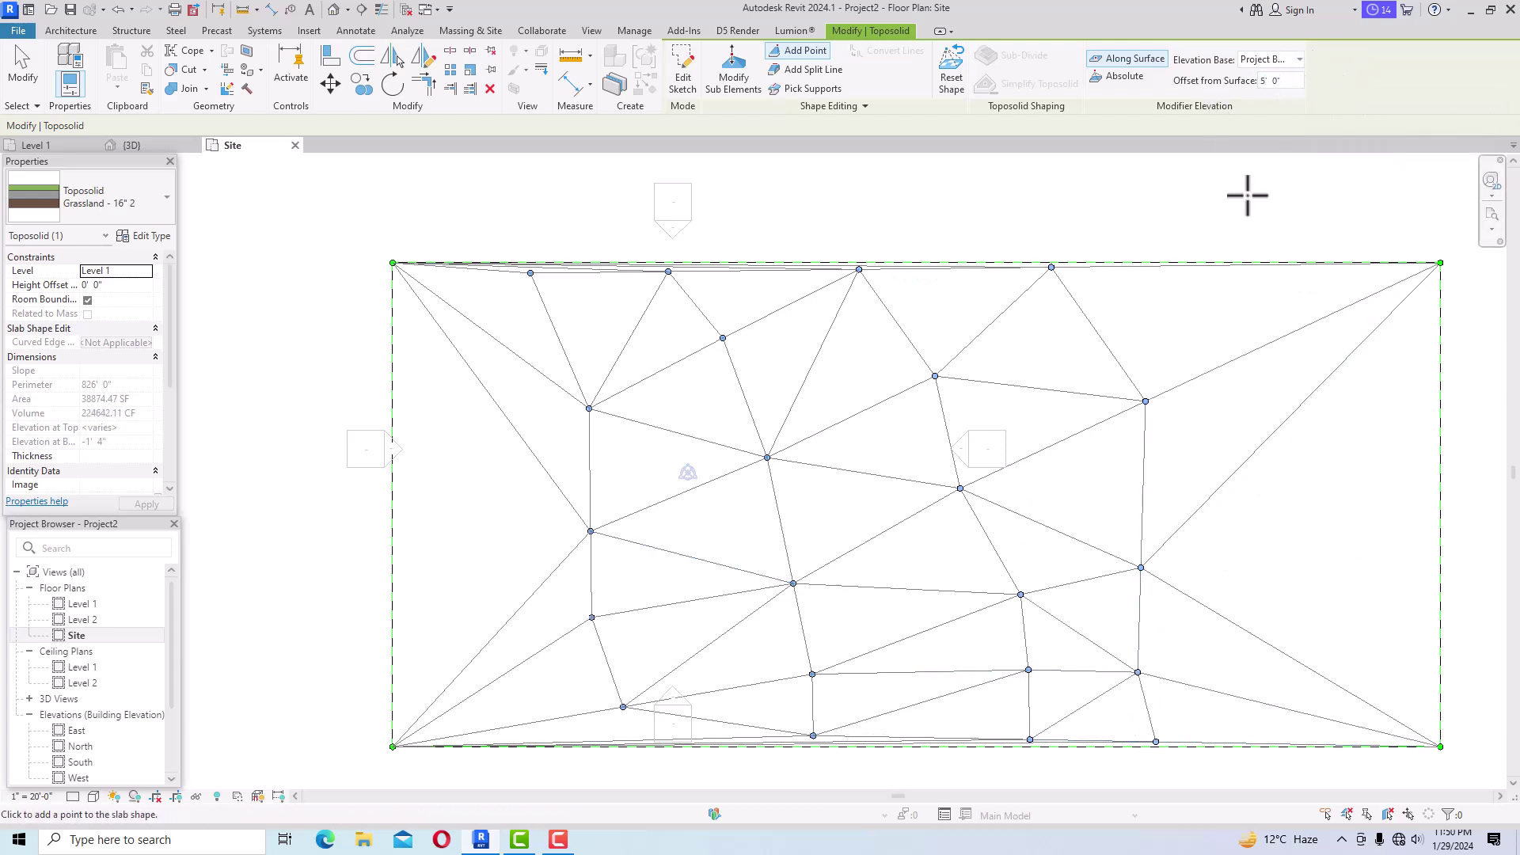
click(1246, 264)
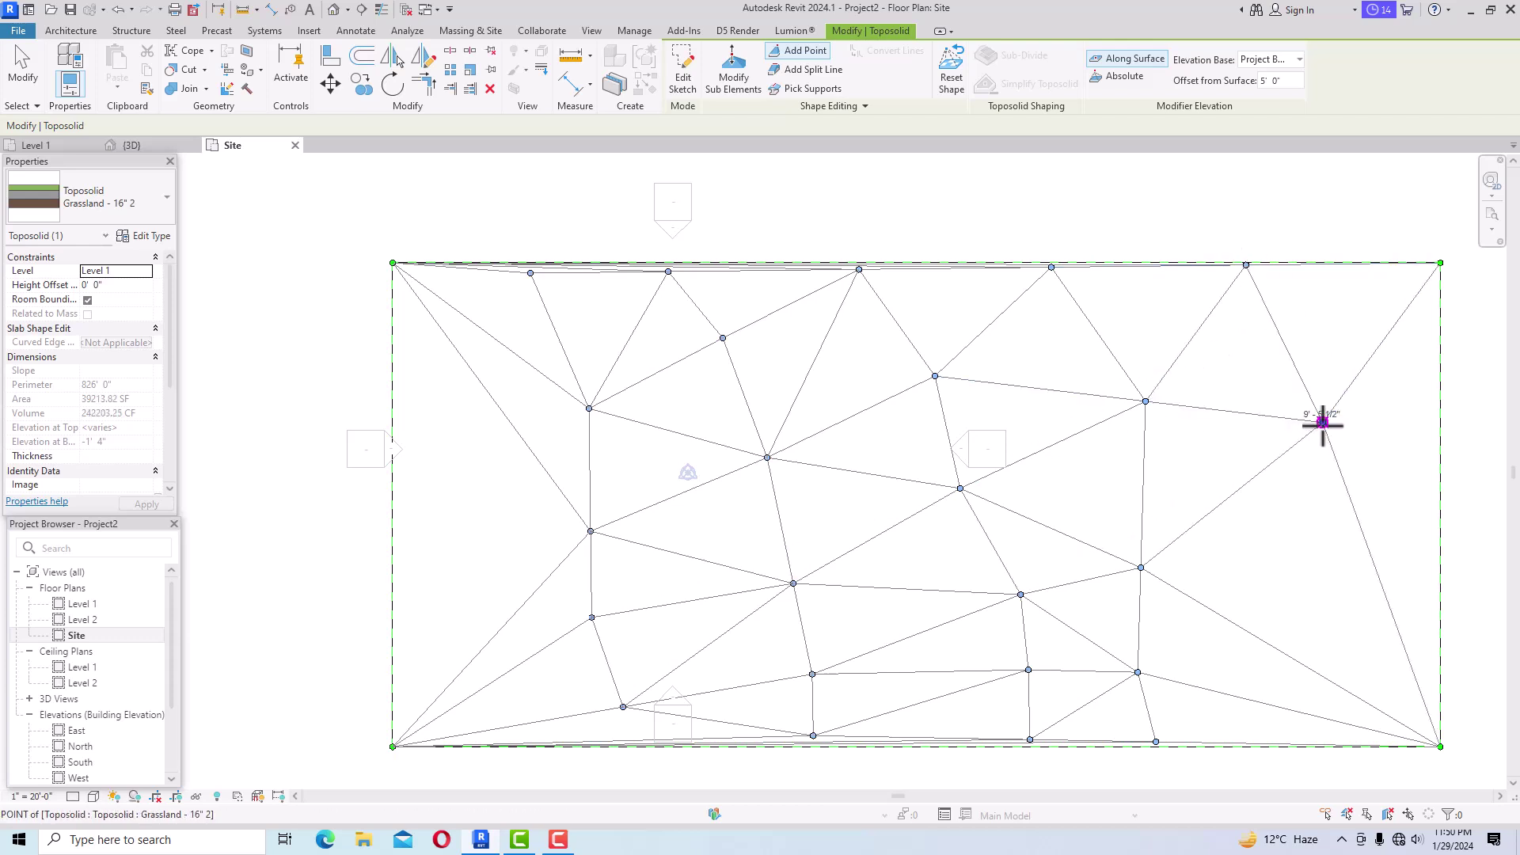
click(1311, 505)
click(1320, 580)
click(1349, 691)
click(1345, 745)
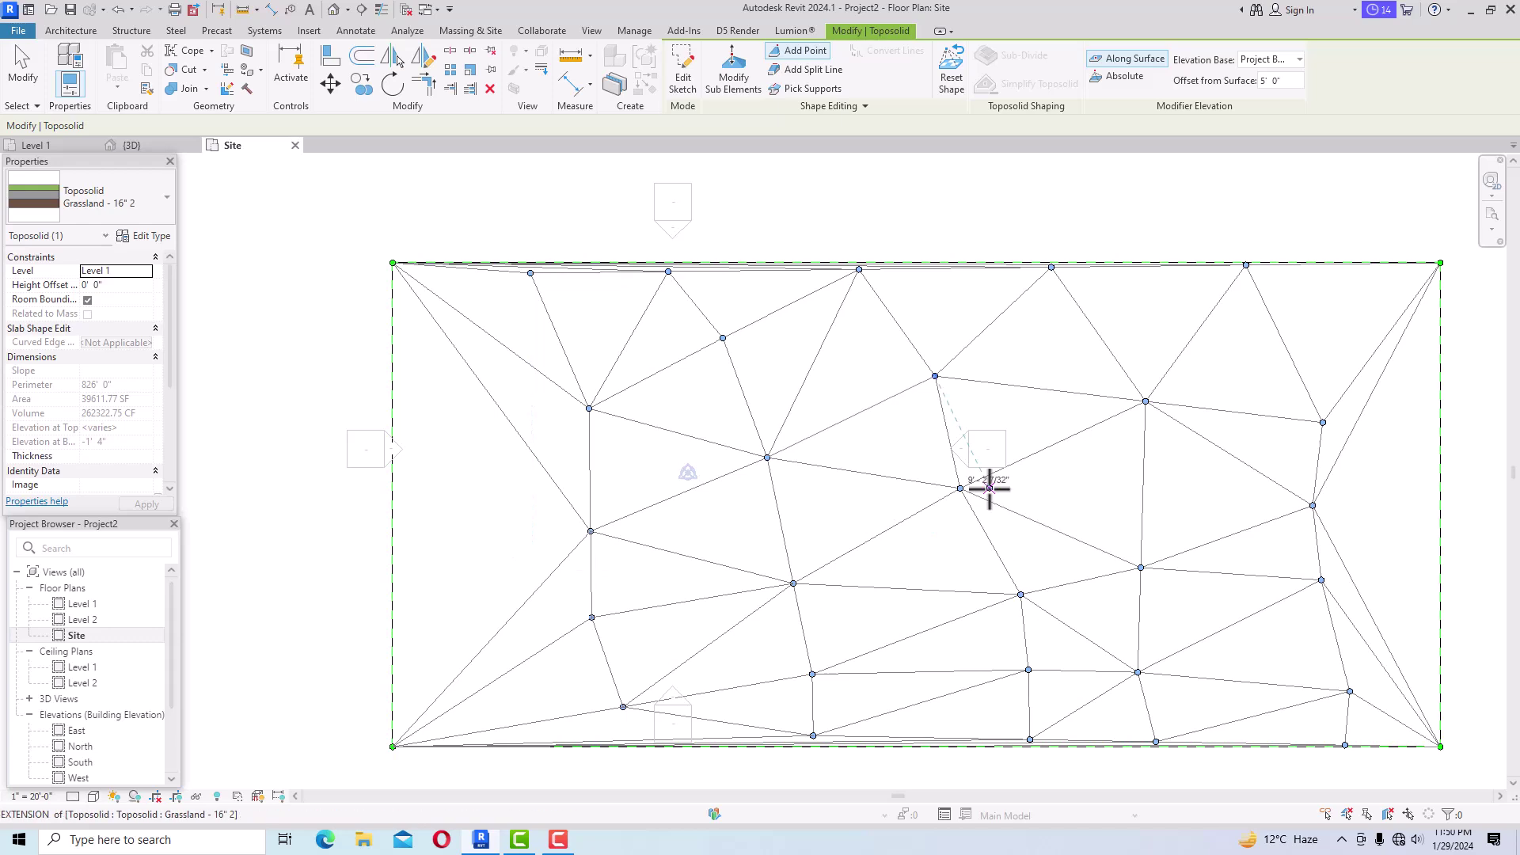
Examine the toposolid's added points and raised surface in the default 3D view.
click(336, 17)
scroll(595, 500, up, 4)
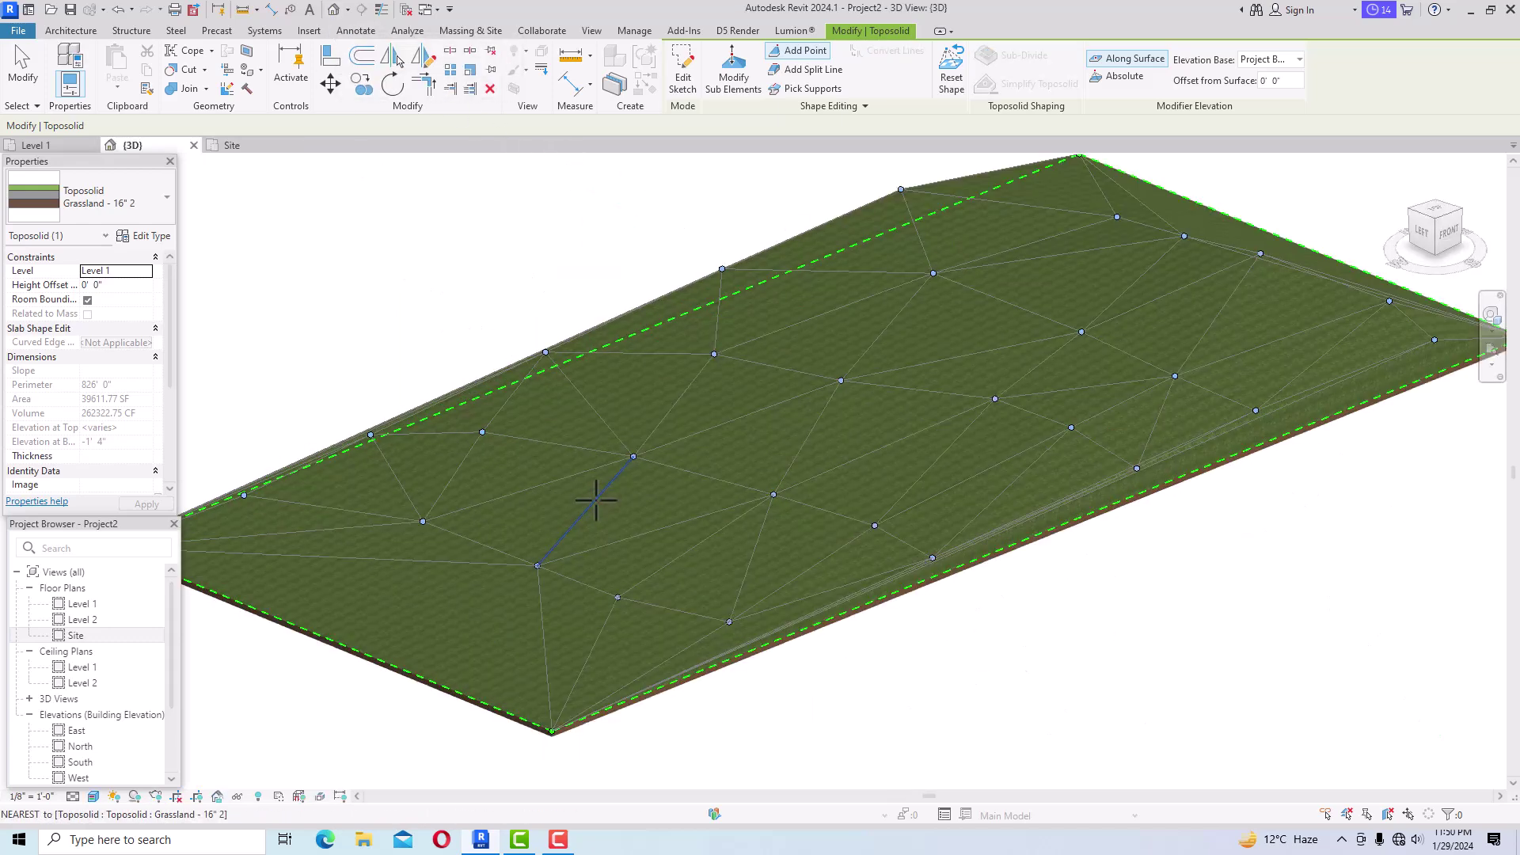
scroll(595, 500, down, 2)
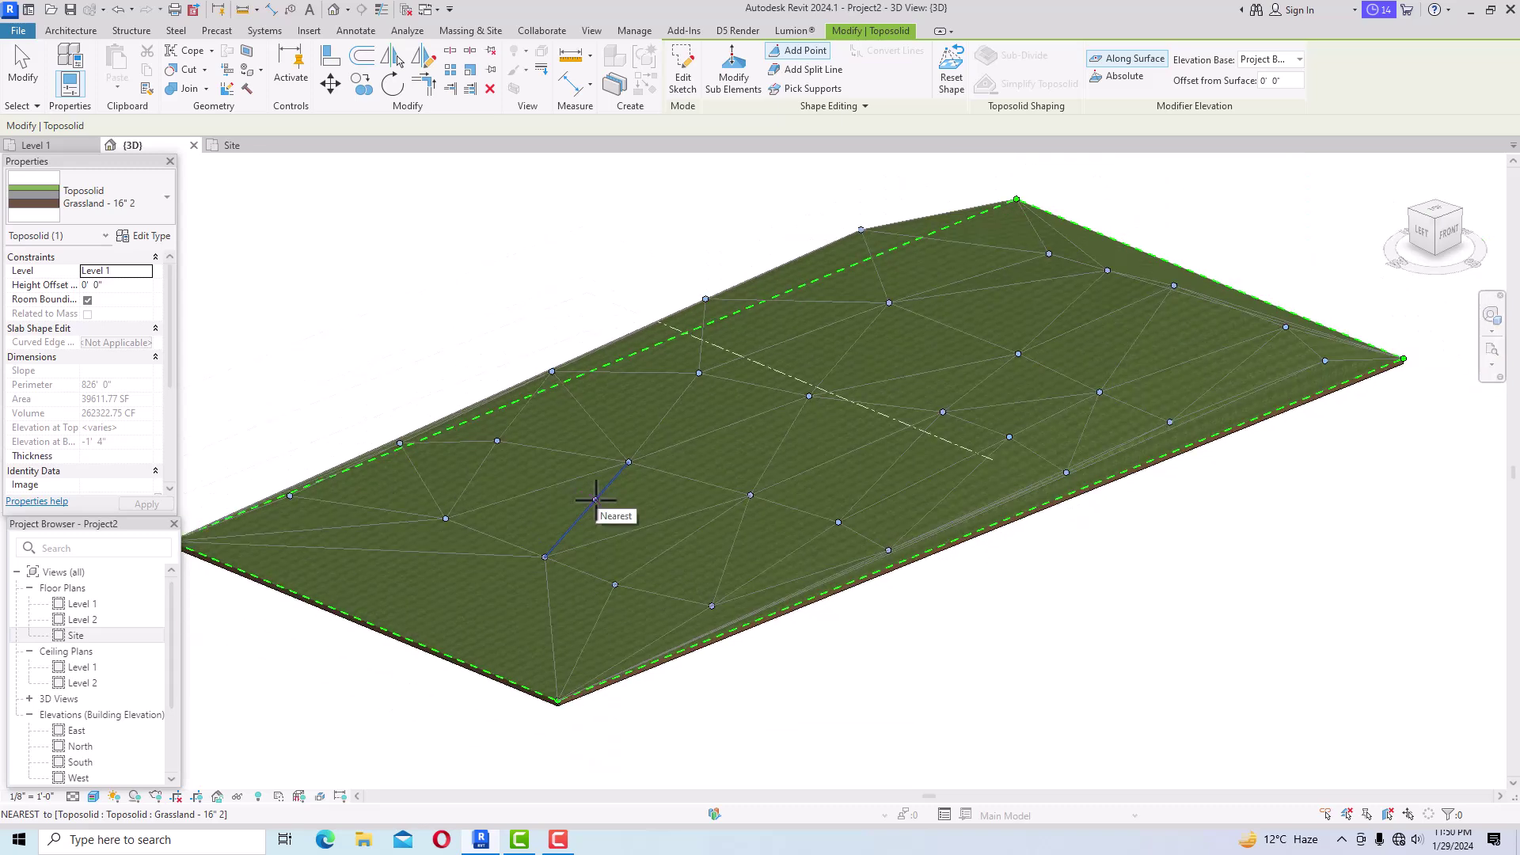
double_click(595, 500)
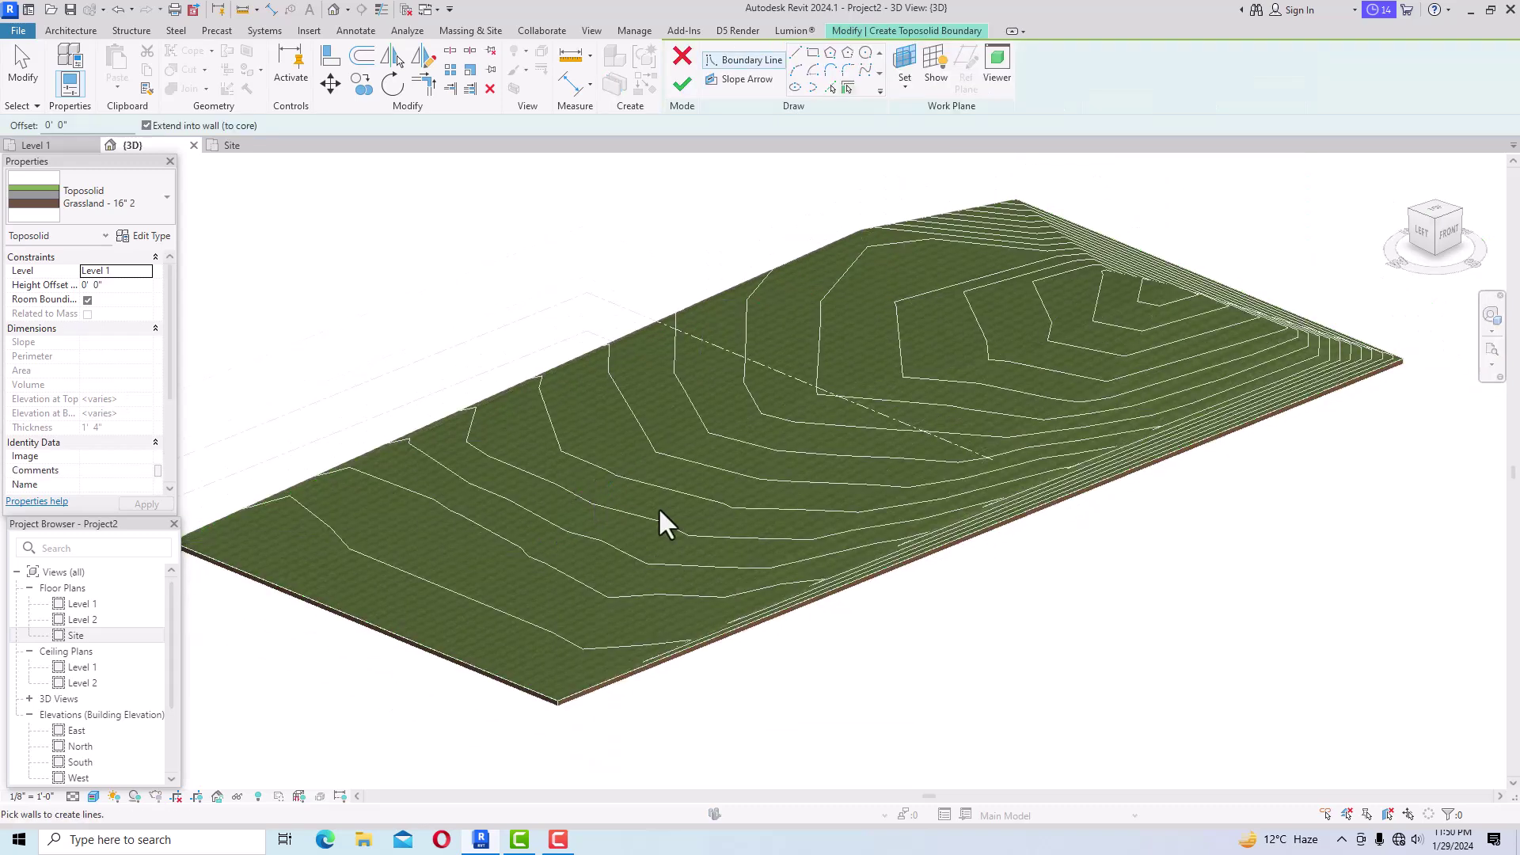
click(681, 84)
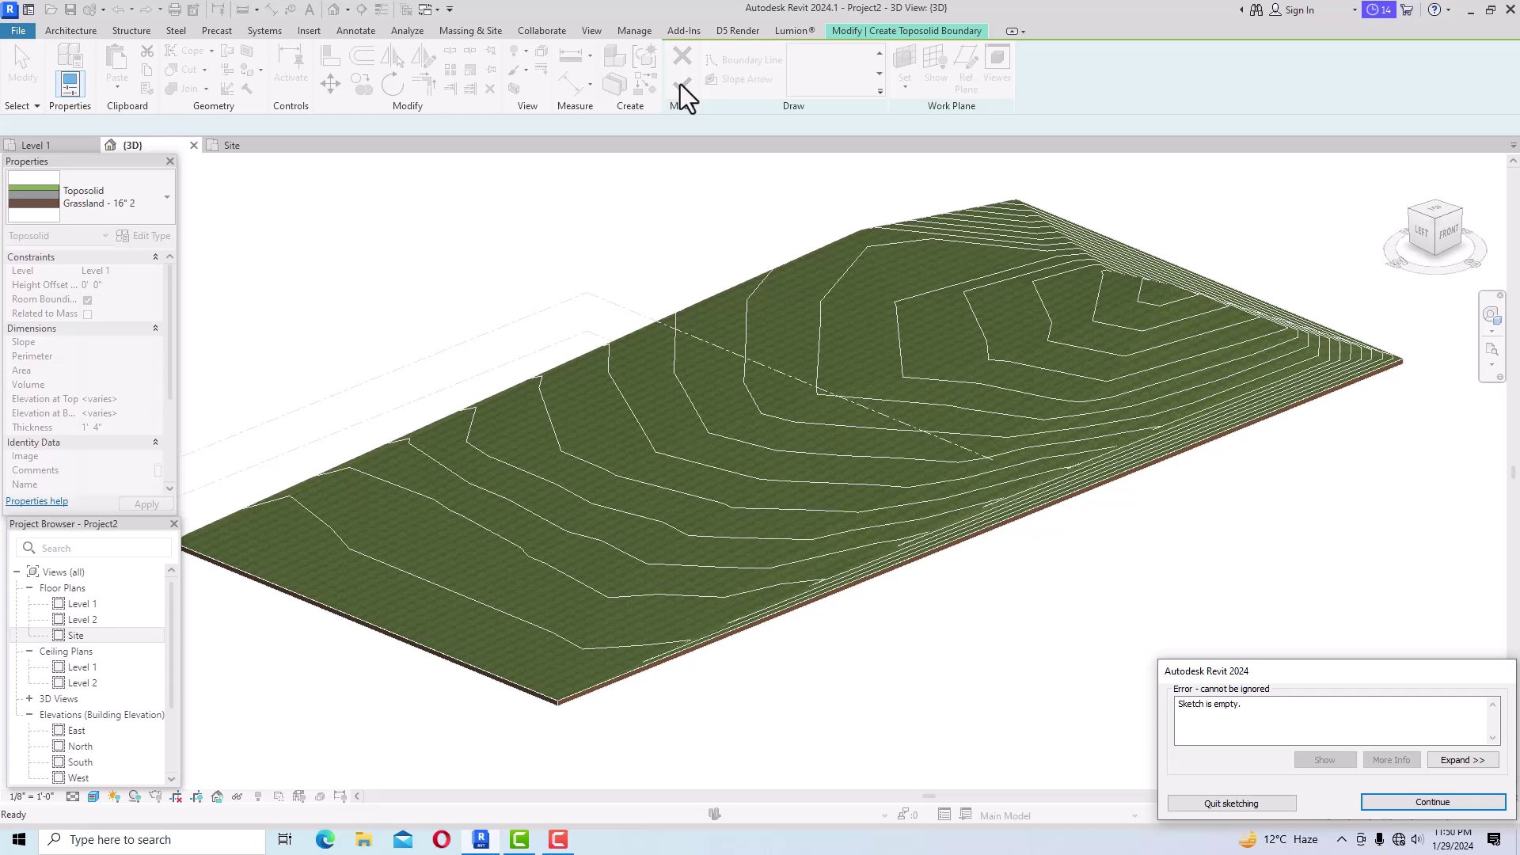
click(1396, 804)
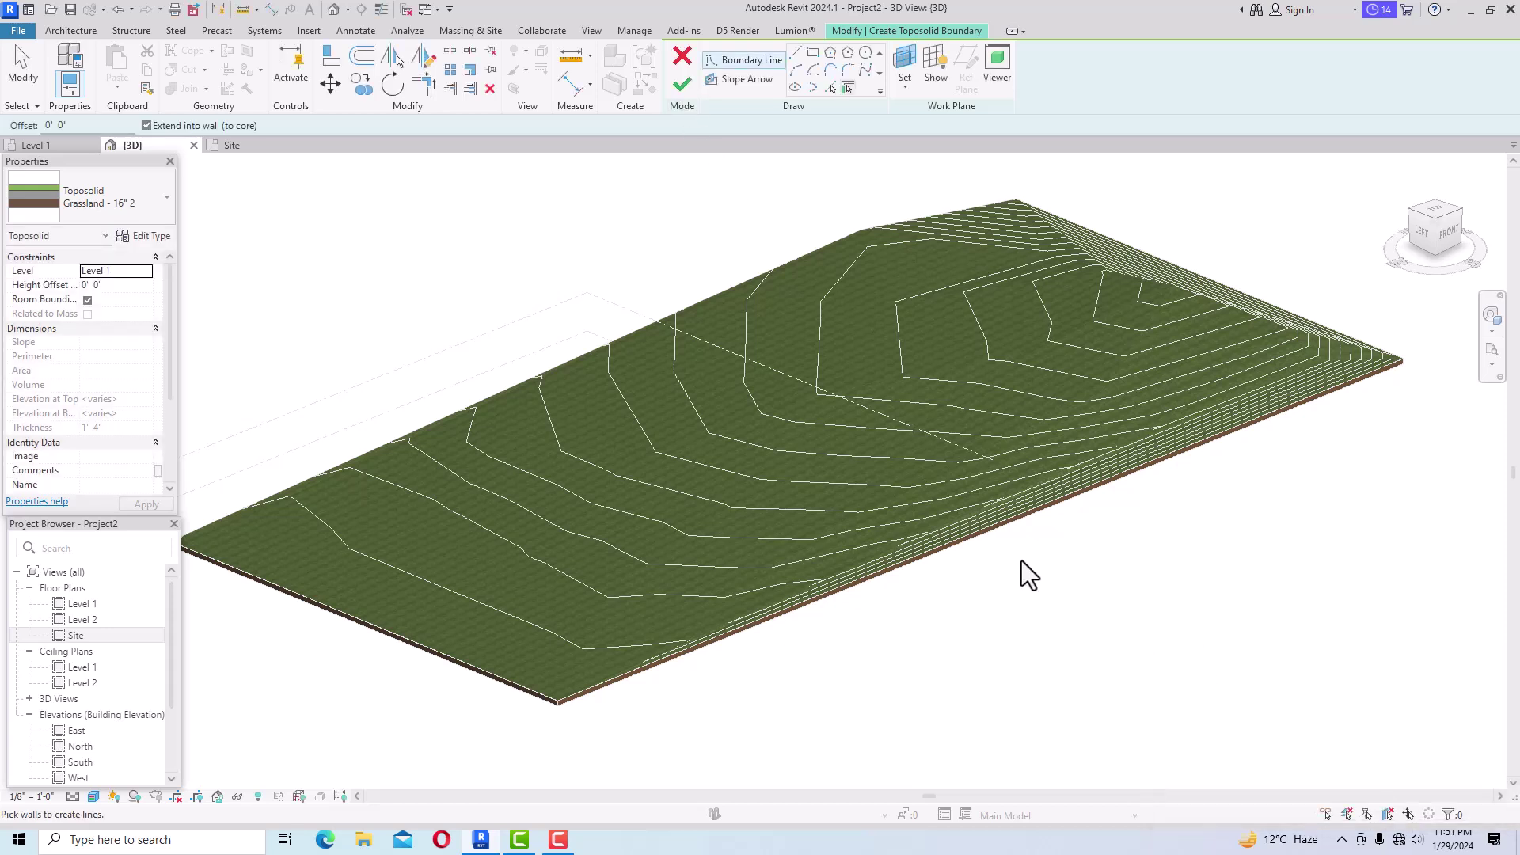
click(682, 59)
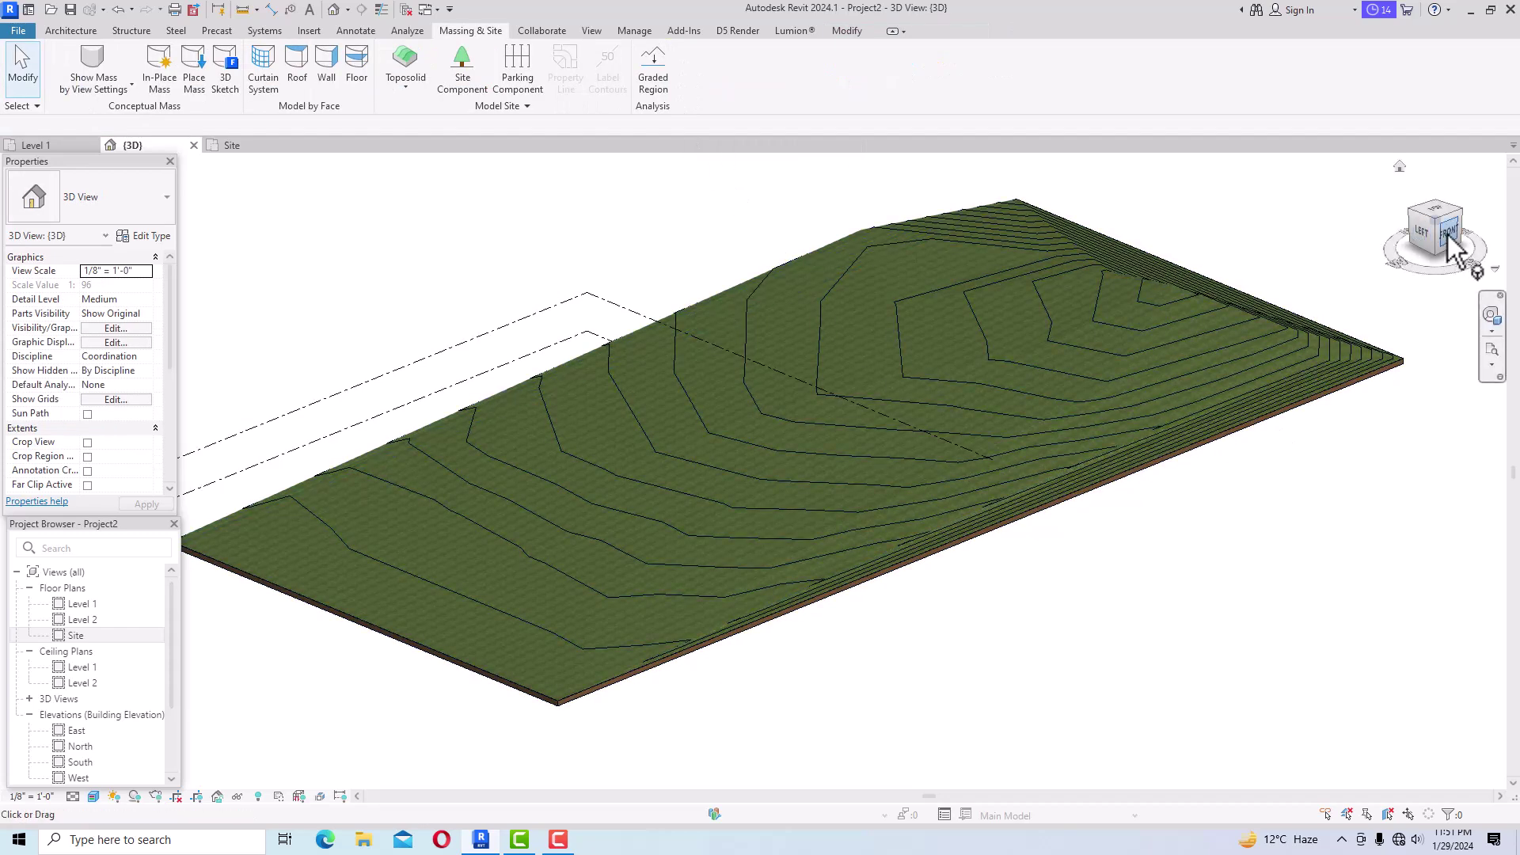
Modify the toposolid's sub-elements near its east end, lowering one interior point and raising the neighbouring point behind it.
mouse_move(1448, 234)
mouse_down()
mouse_move(1370, 231)
mouse_move(1445, 234)
mouse_up()
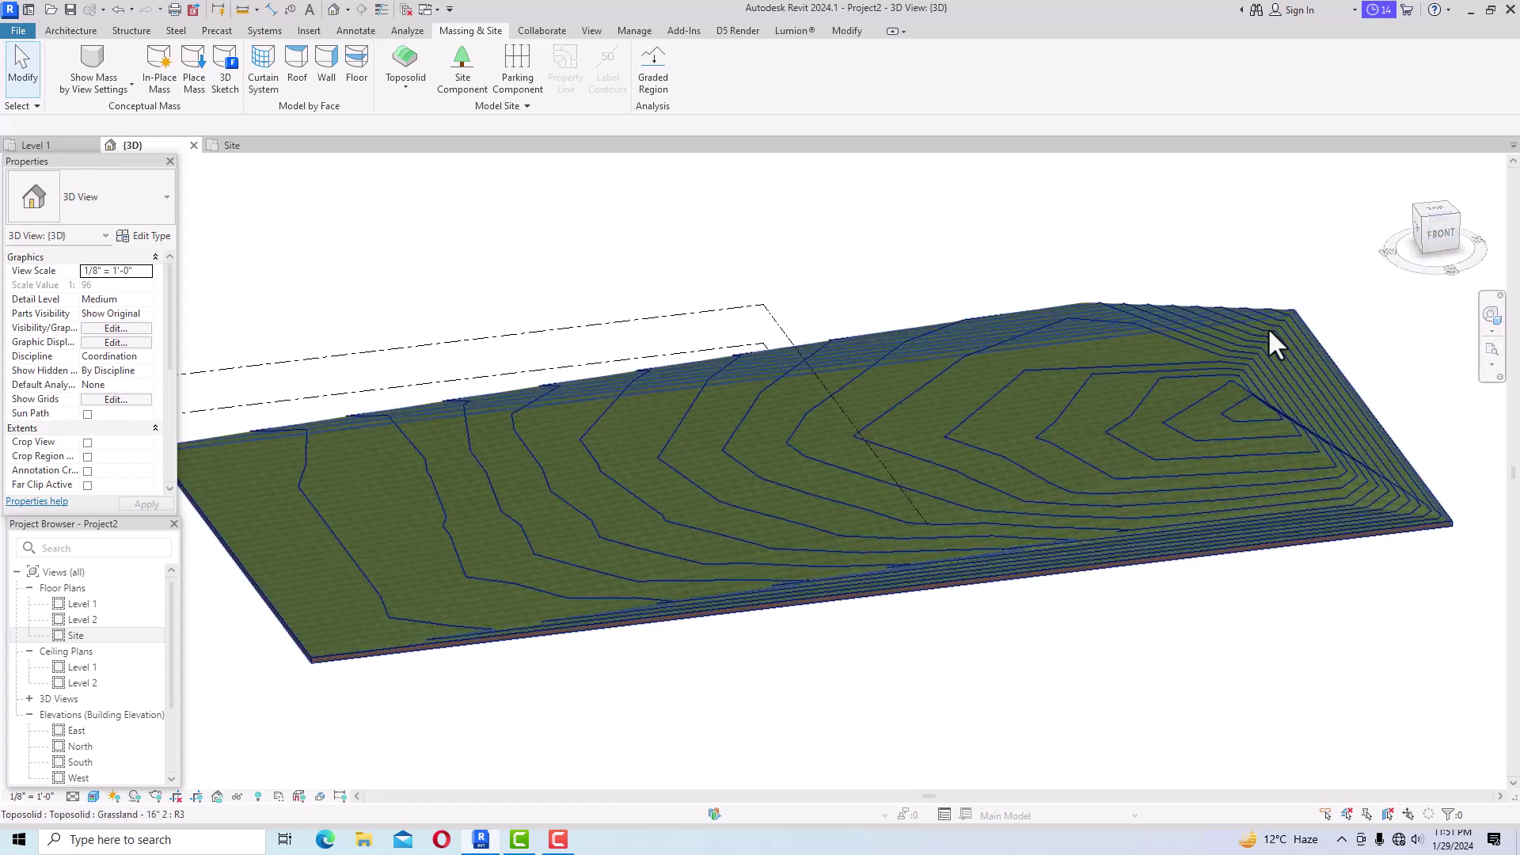
click(1254, 383)
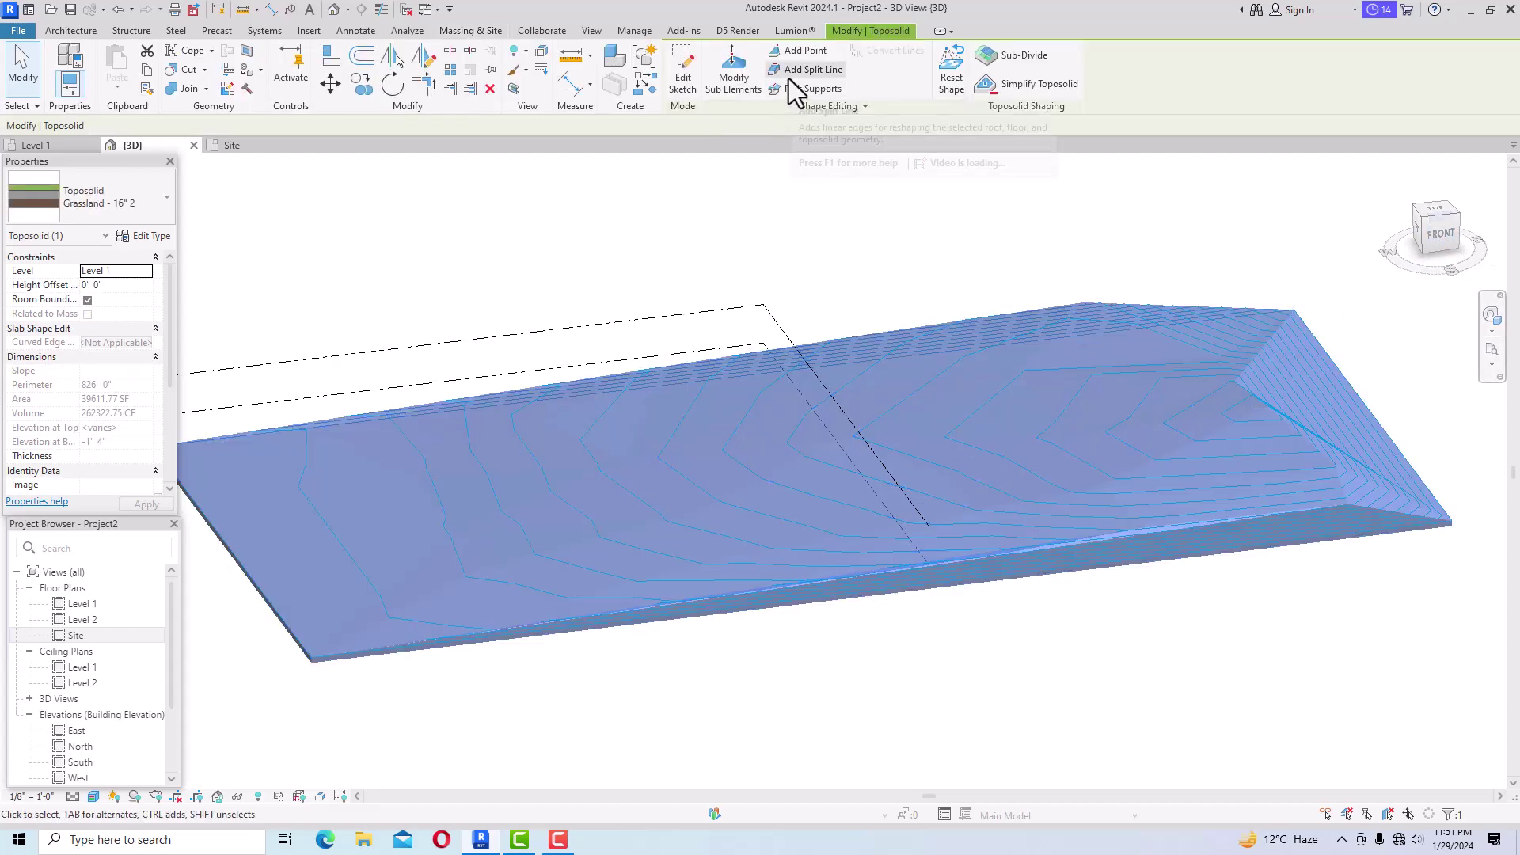
click(734, 83)
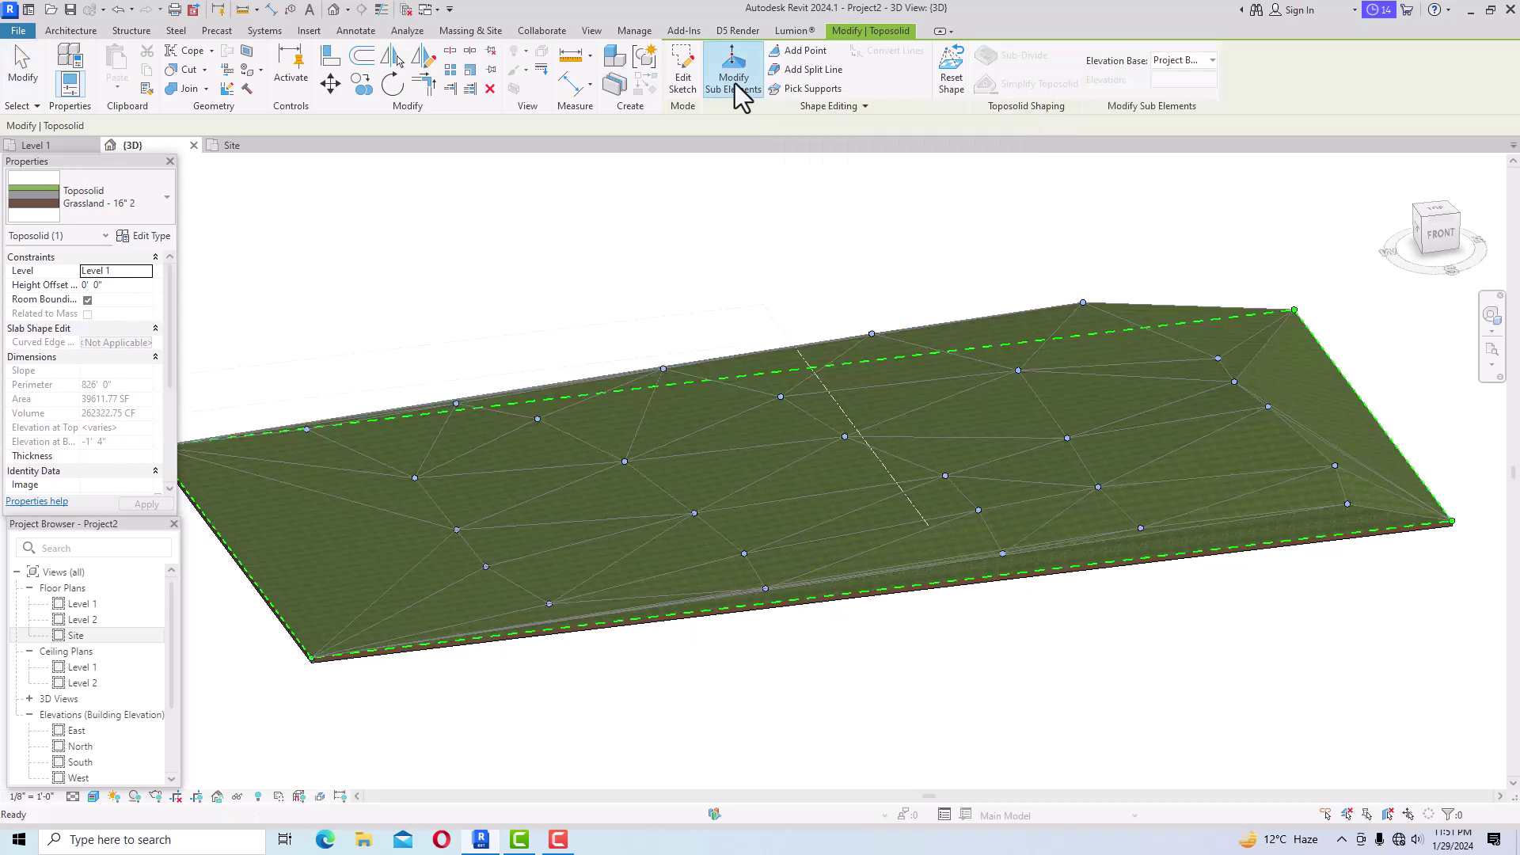
click(1233, 381)
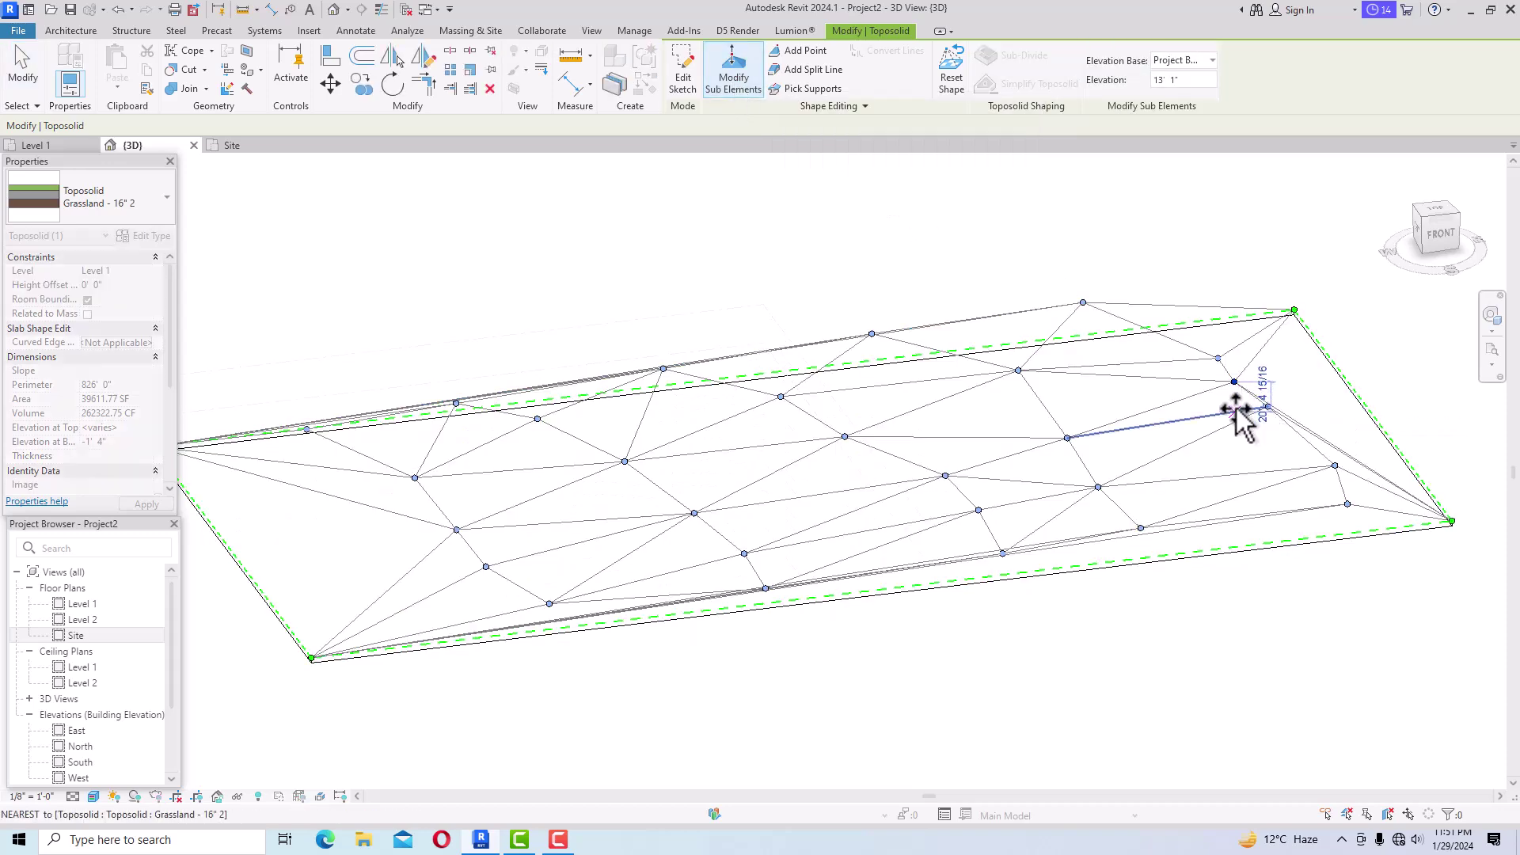
drag(1239, 420, 1270, 324)
key(Escape)
key(Escape)
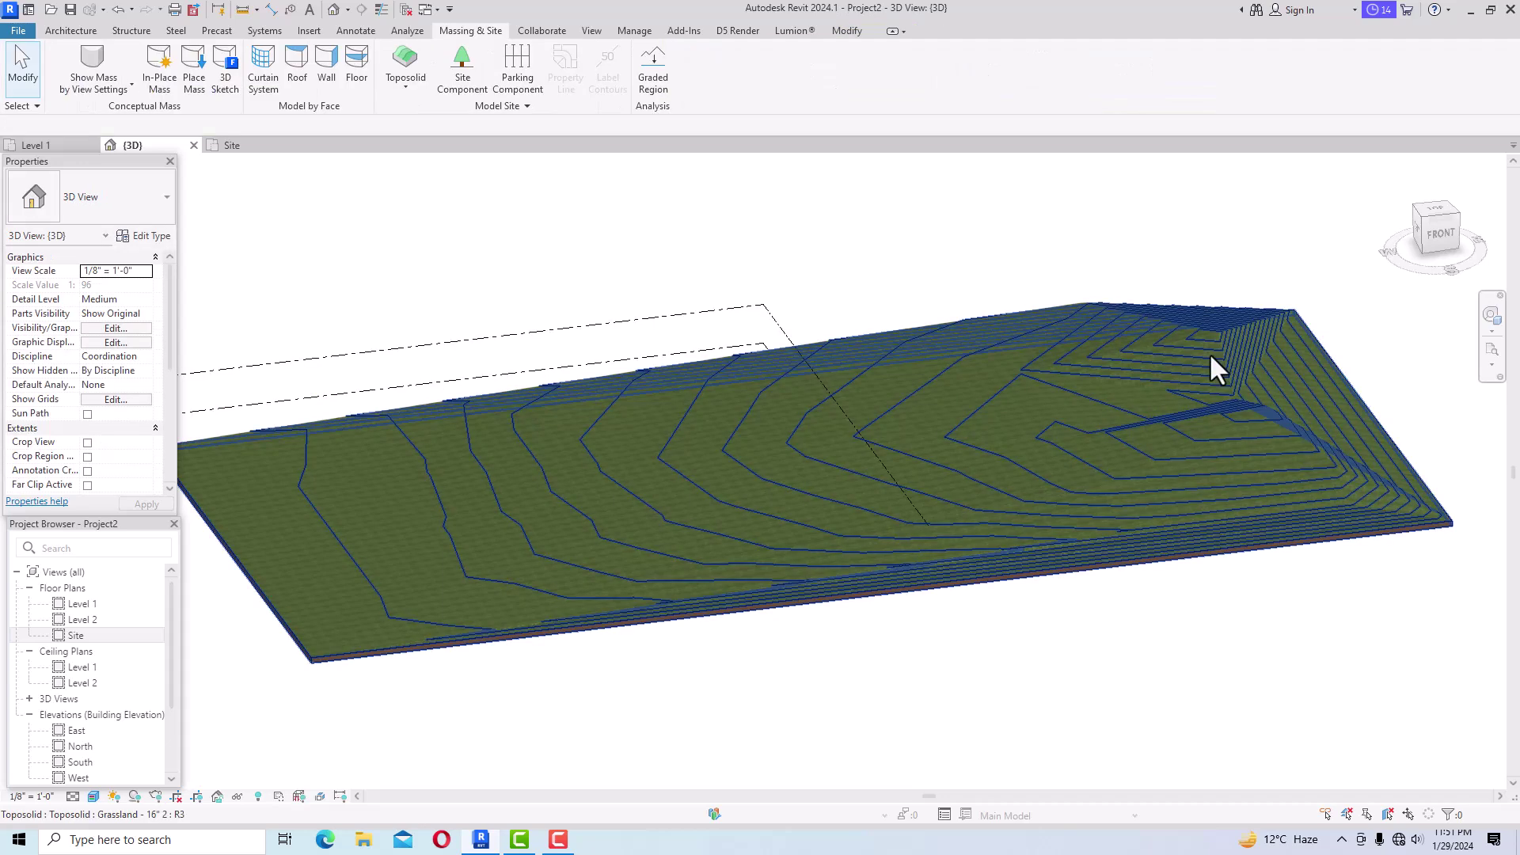
Add a split line to the toposolid from the interior point nearest the northeast corner southwest to the triangulation edge between two neighbouring points.
click(1218, 364)
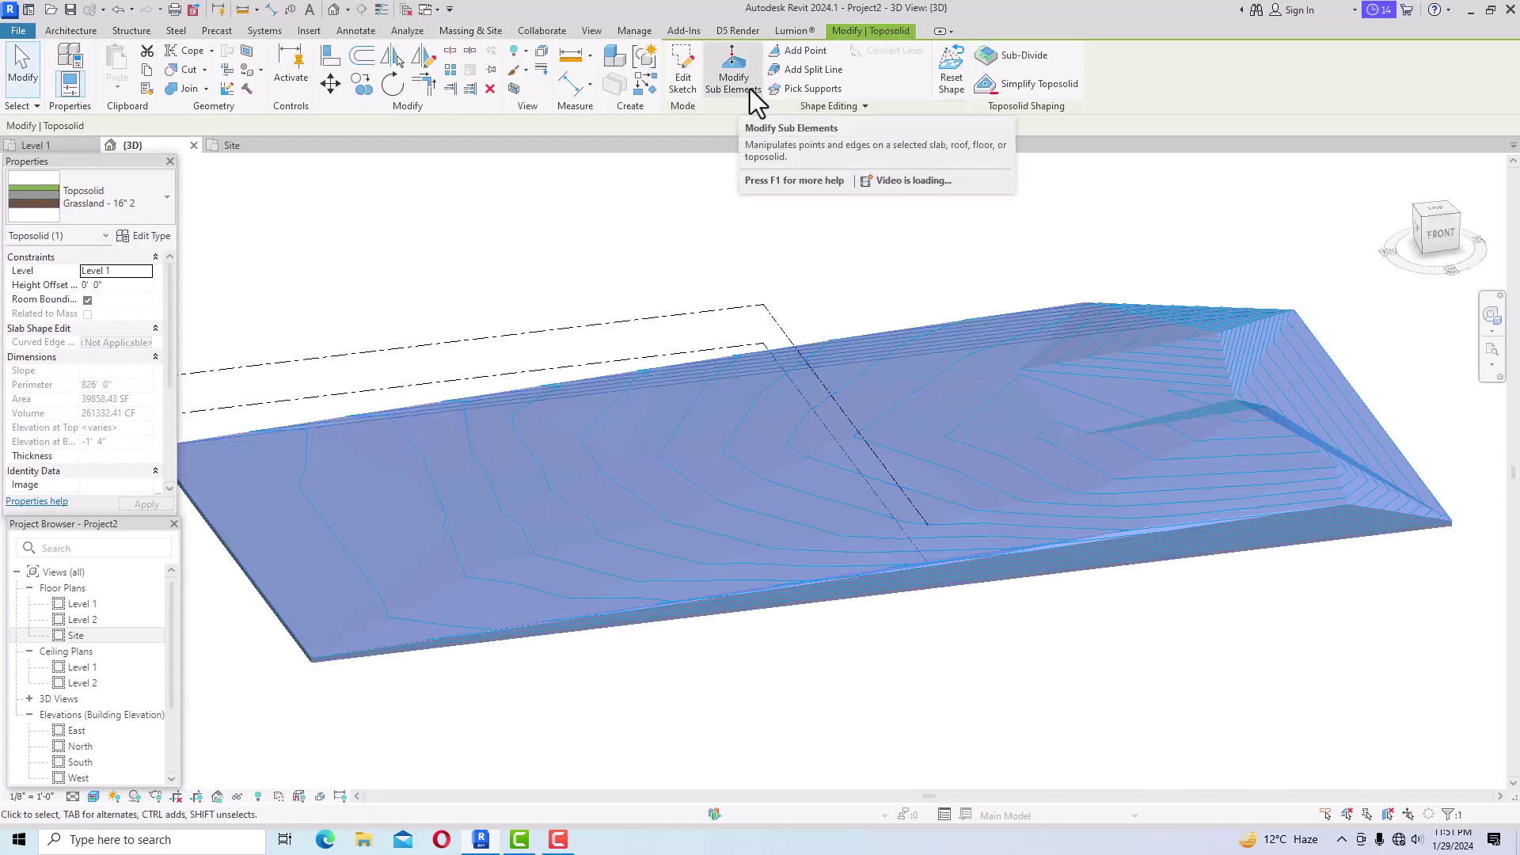
click(784, 73)
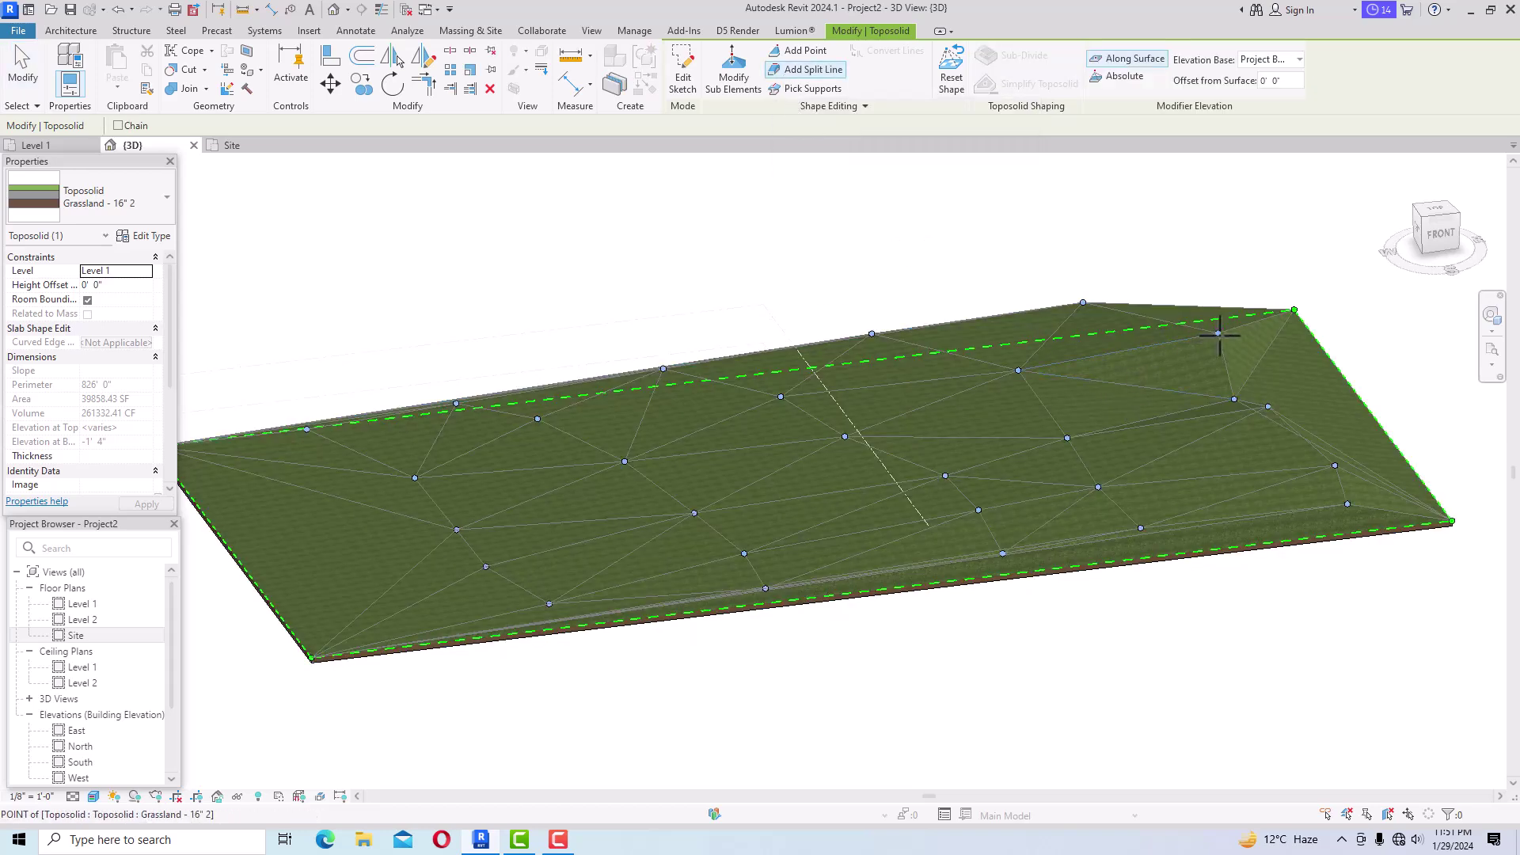
click(1216, 333)
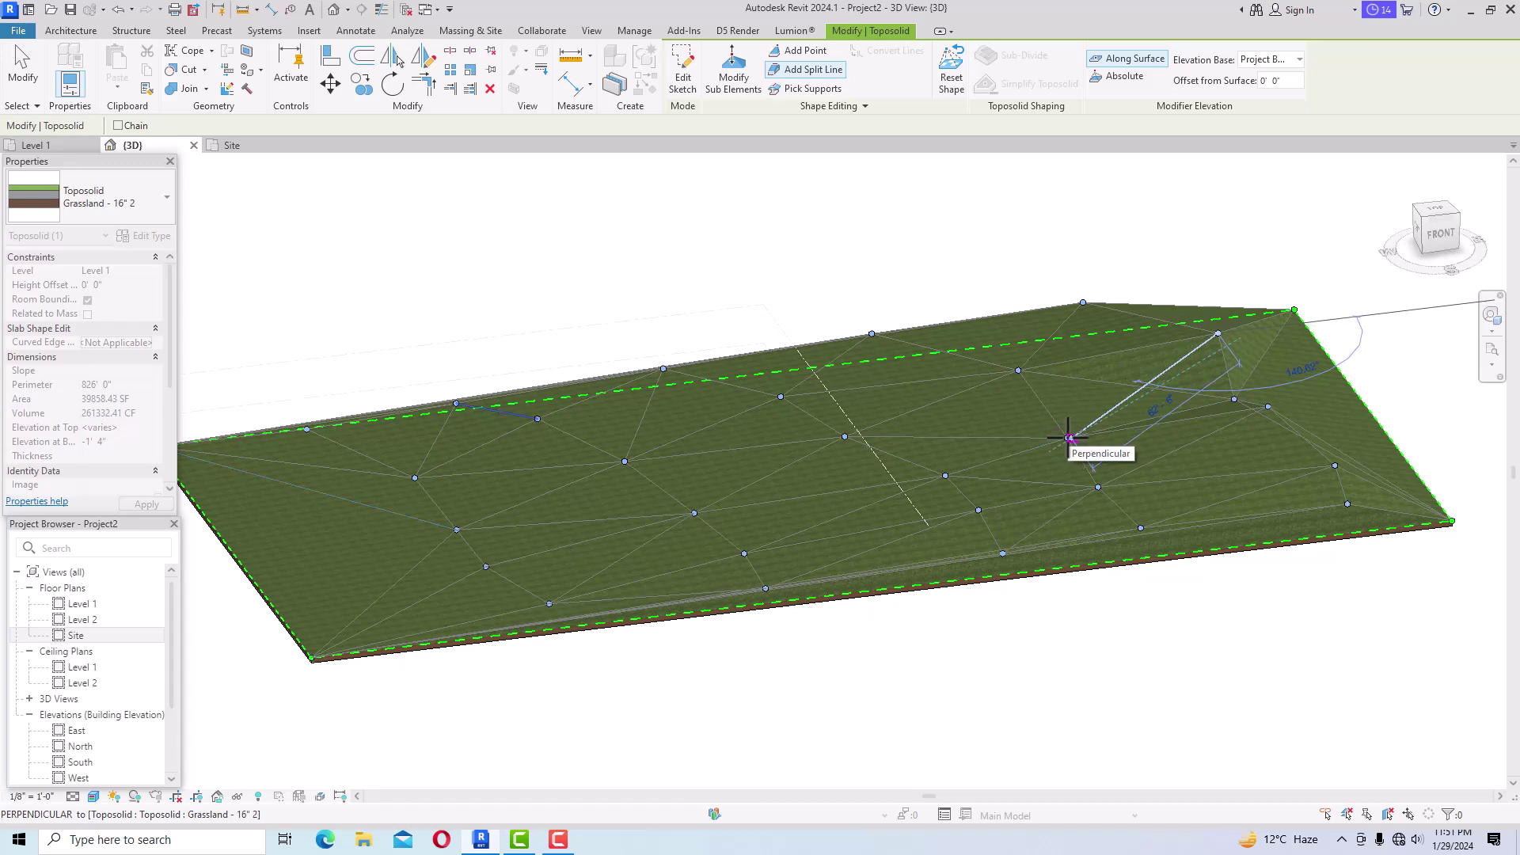
scroll(1068, 438, up, 1)
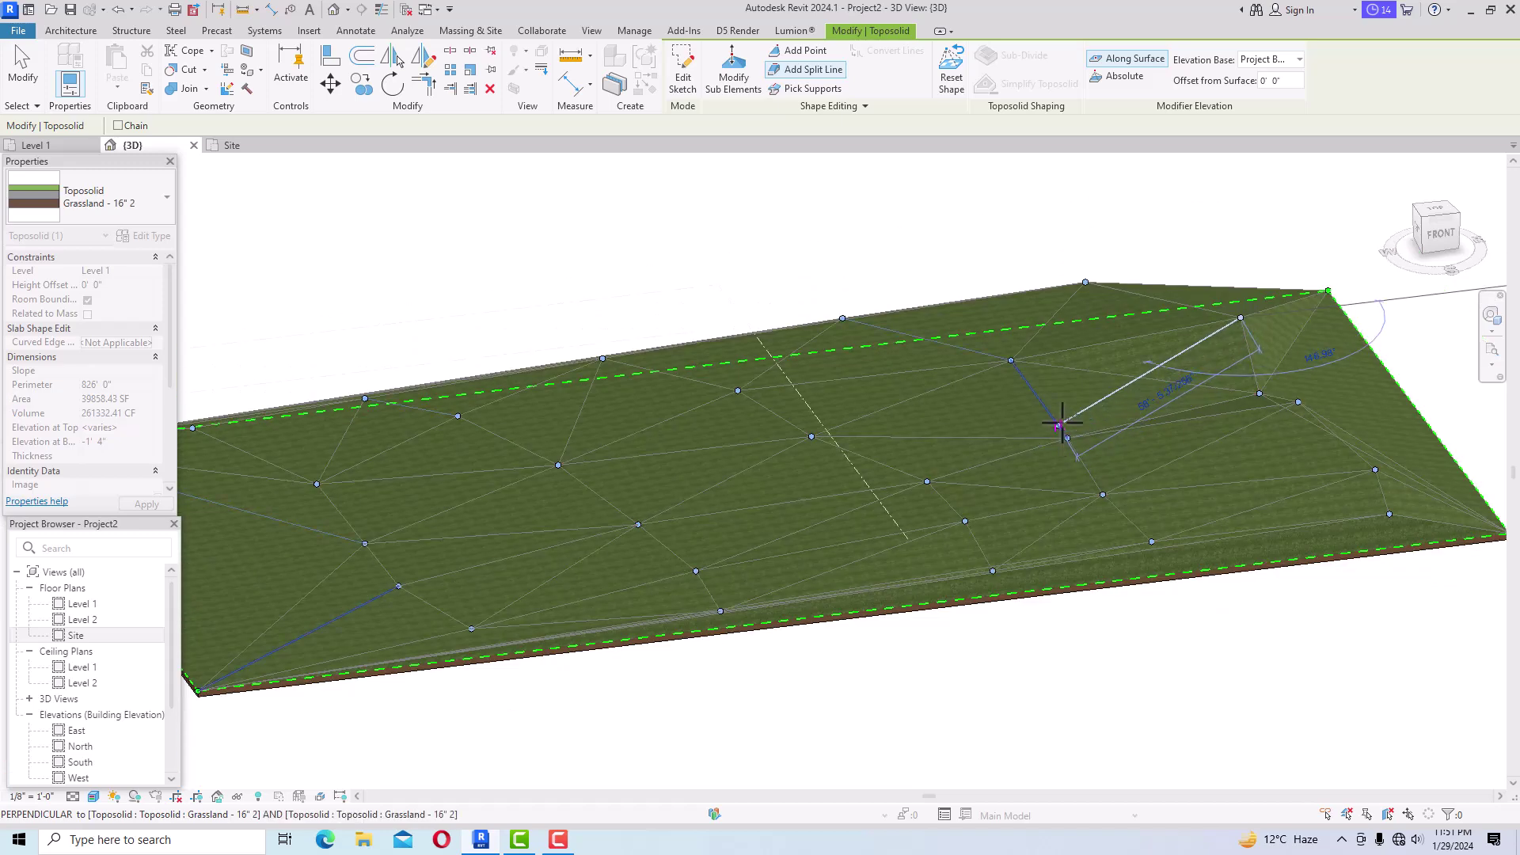
click(1052, 411)
key(Escape)
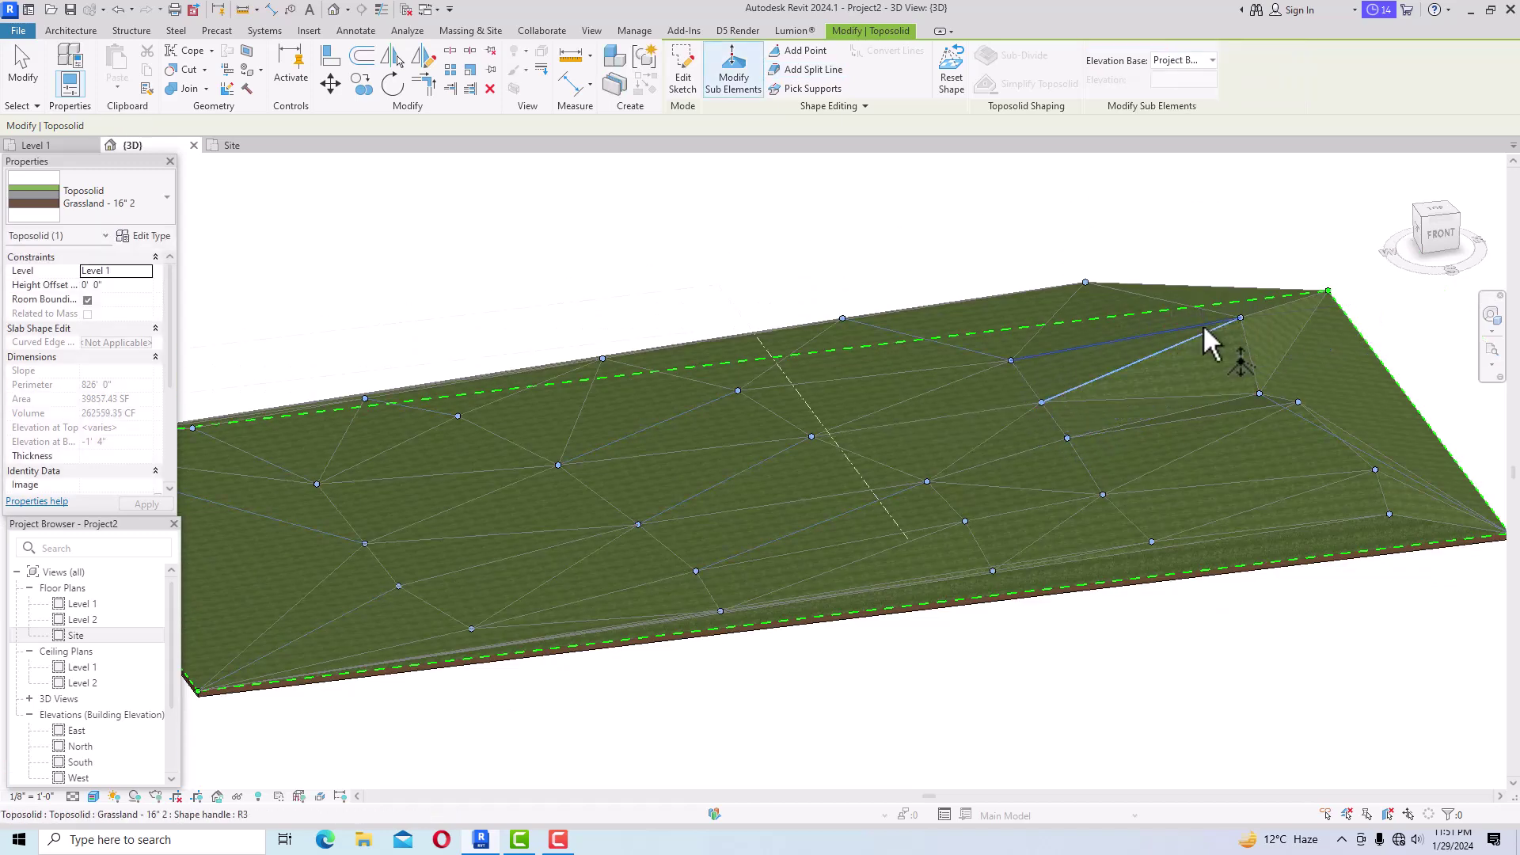
key(Escape)
scroll(966, 487, down, 2)
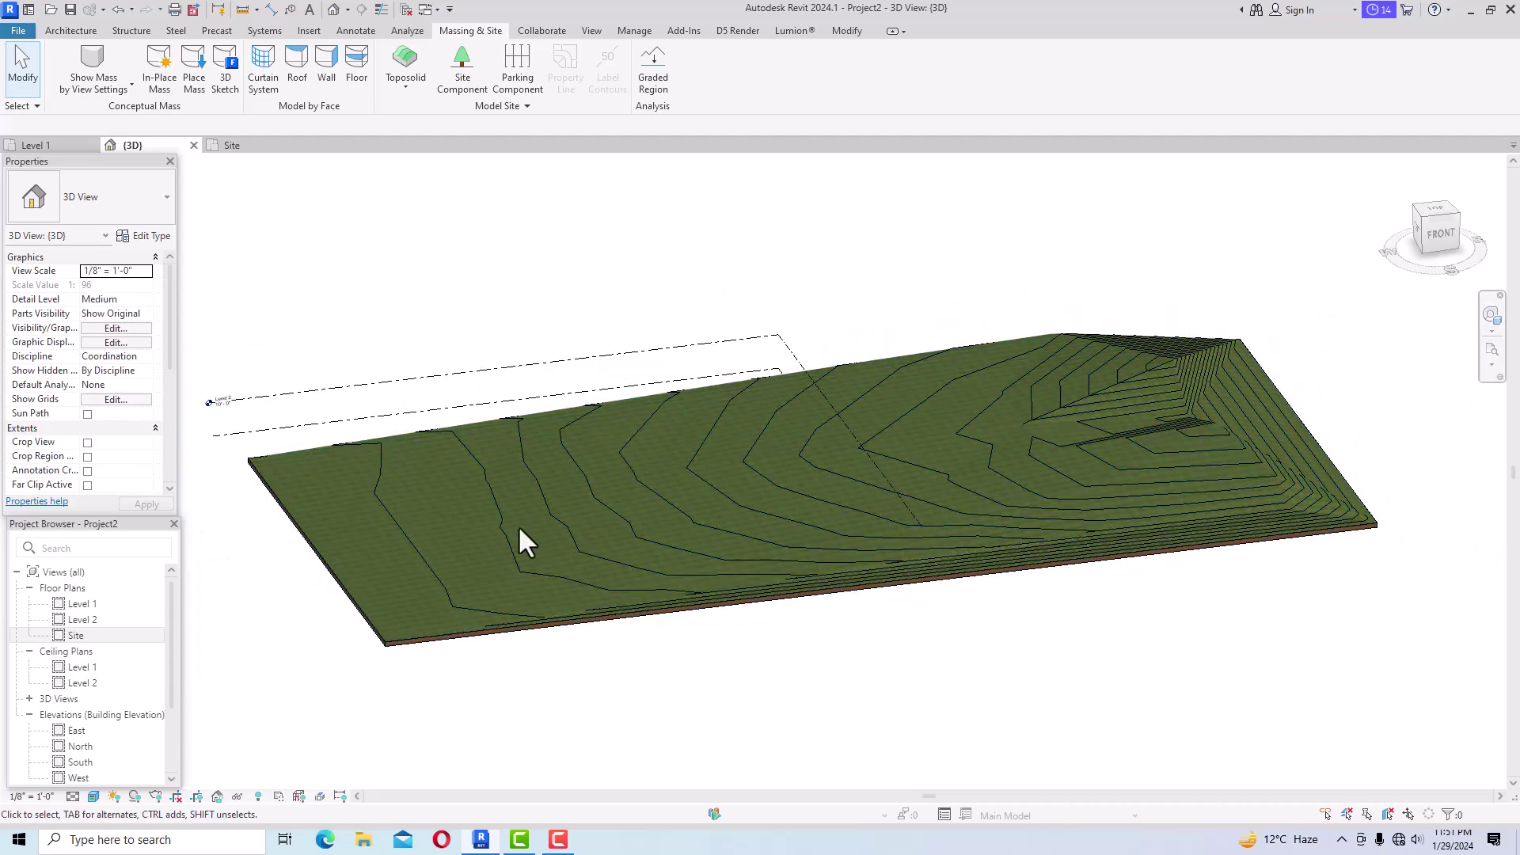
Start a toposolid sub-division and sketch its rectangular boundary in the Site plan, about 282'-6" by 13'-4", spanning west to east across the northern part.
click(550, 620)
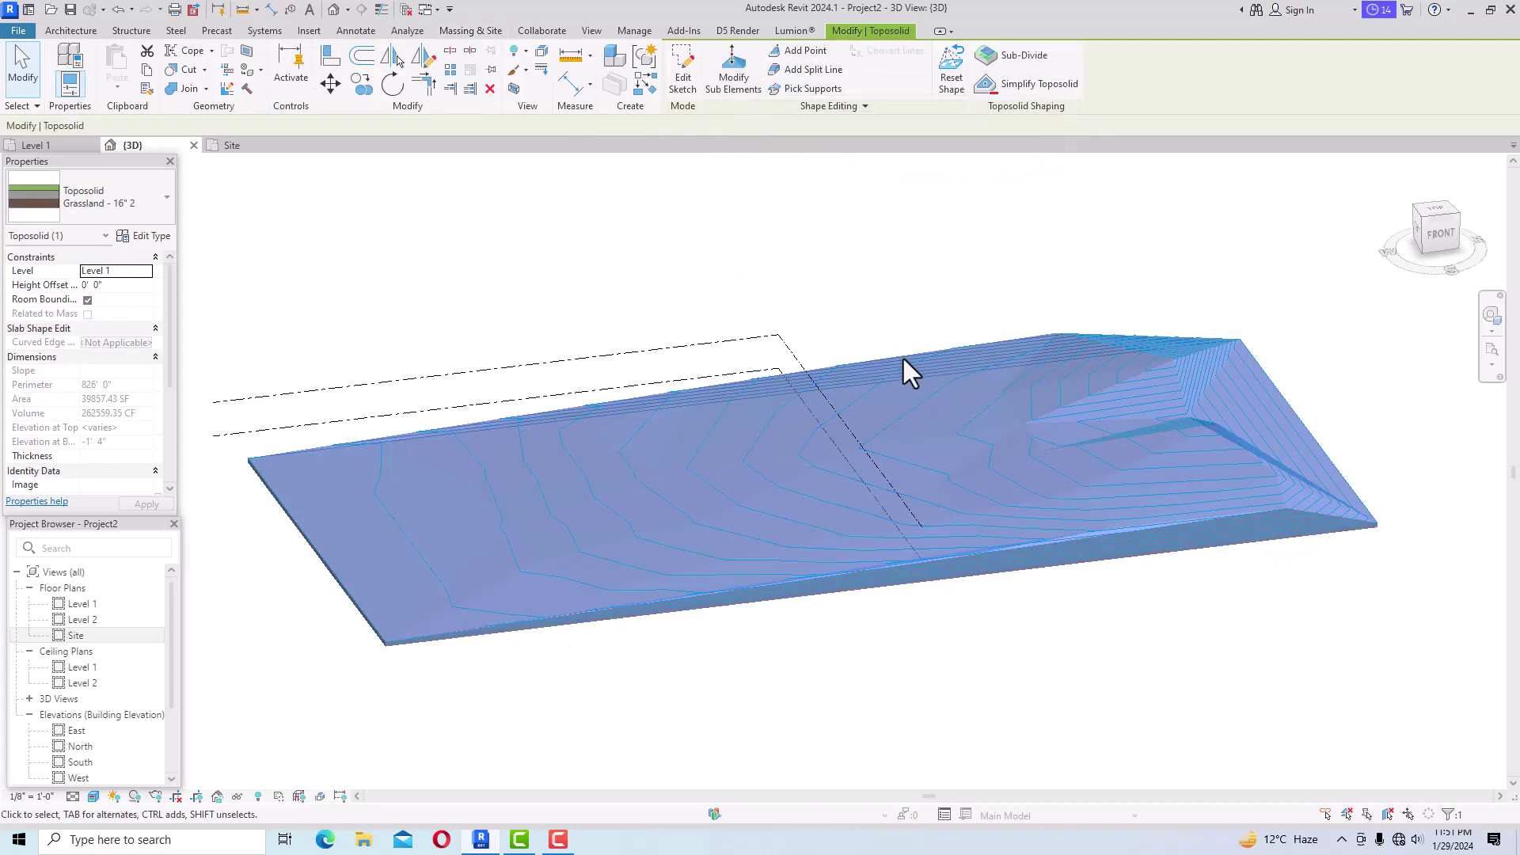
key(Escape)
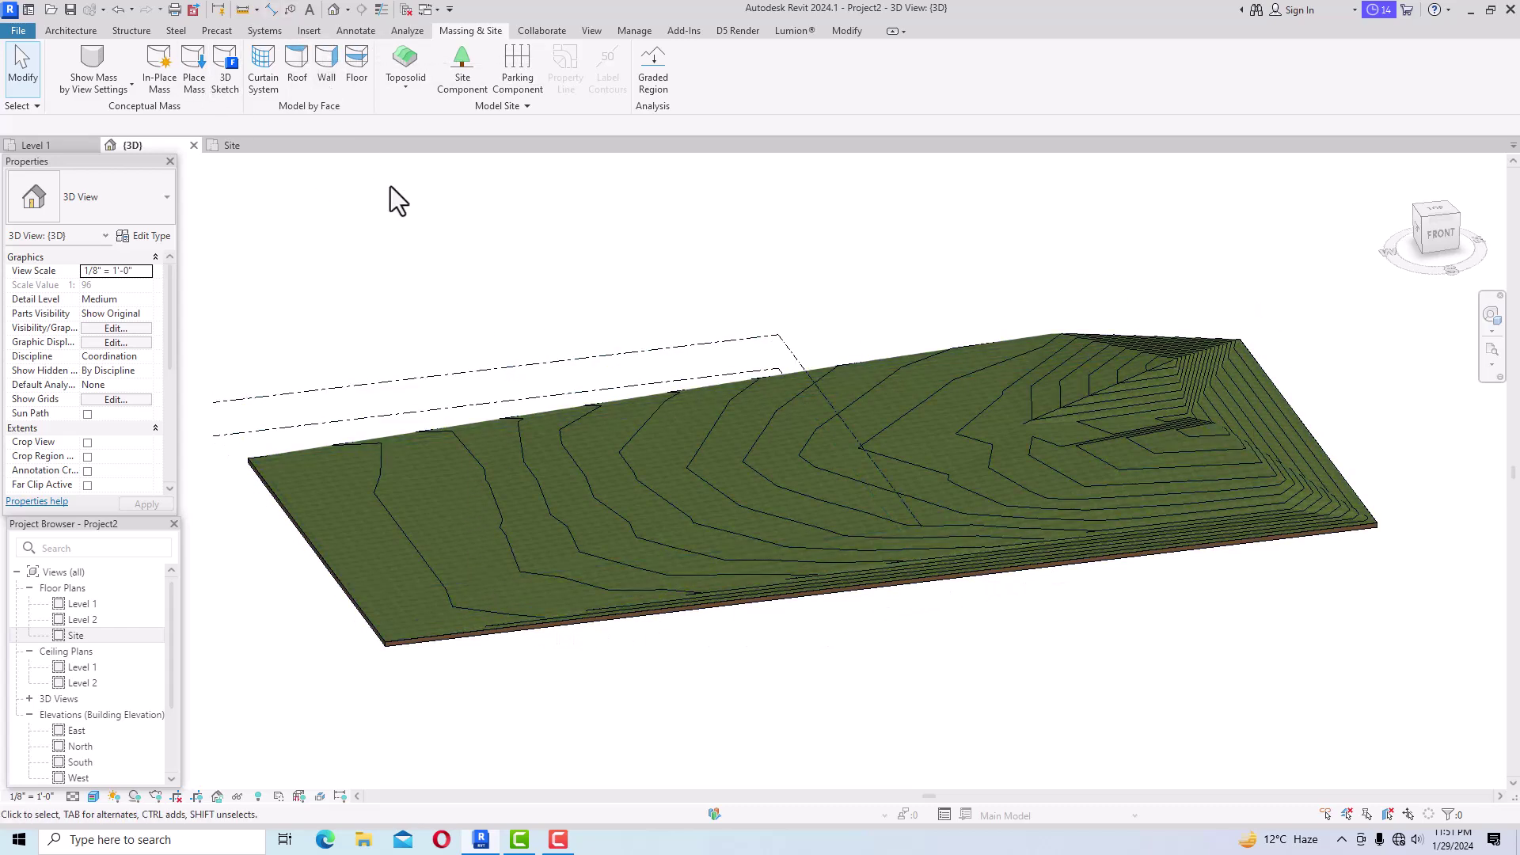
click(1047, 339)
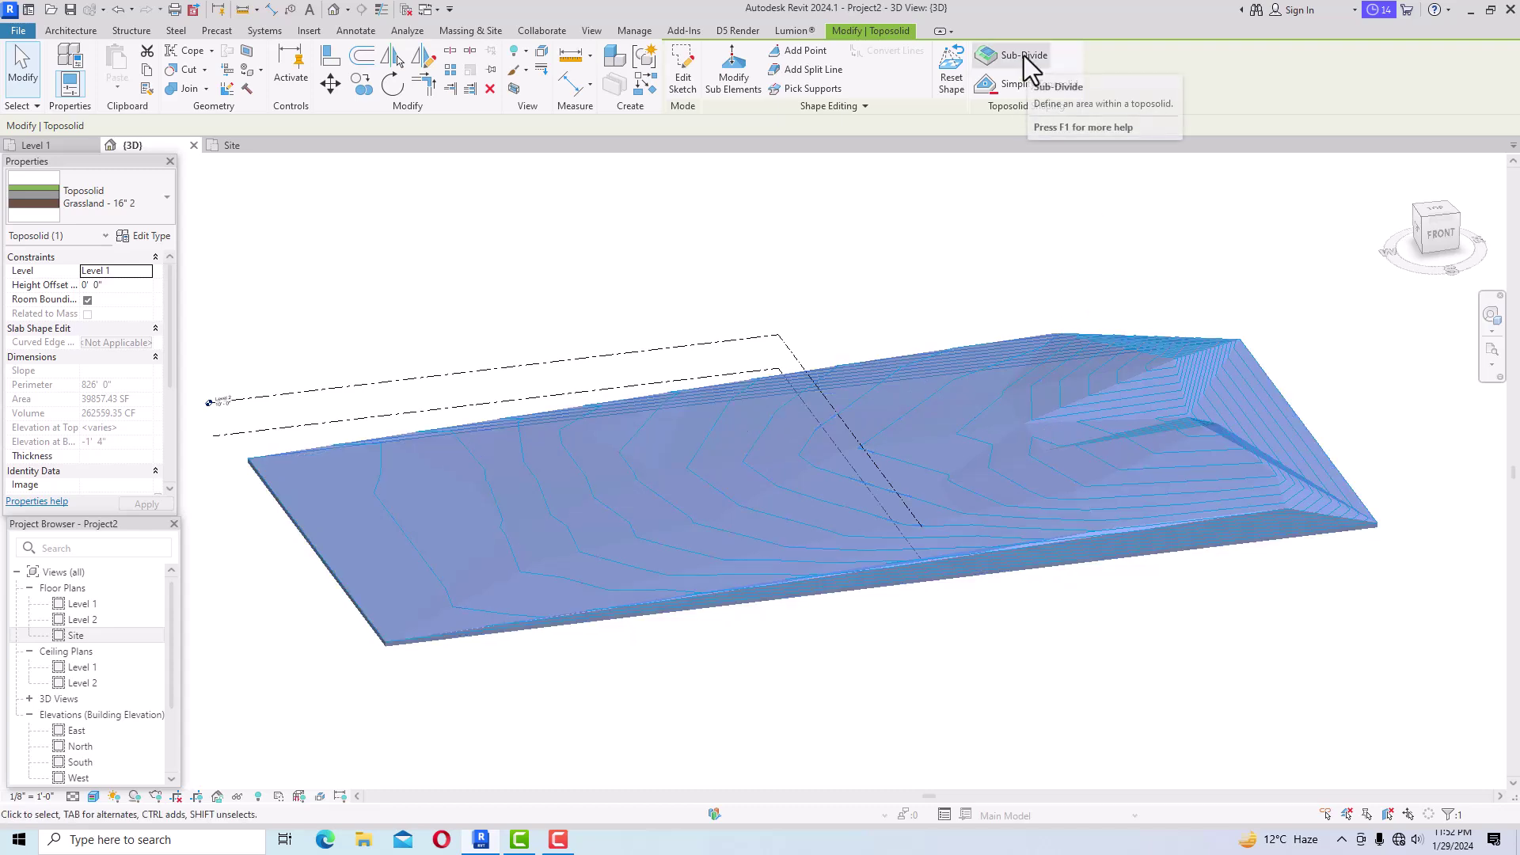
click(994, 529)
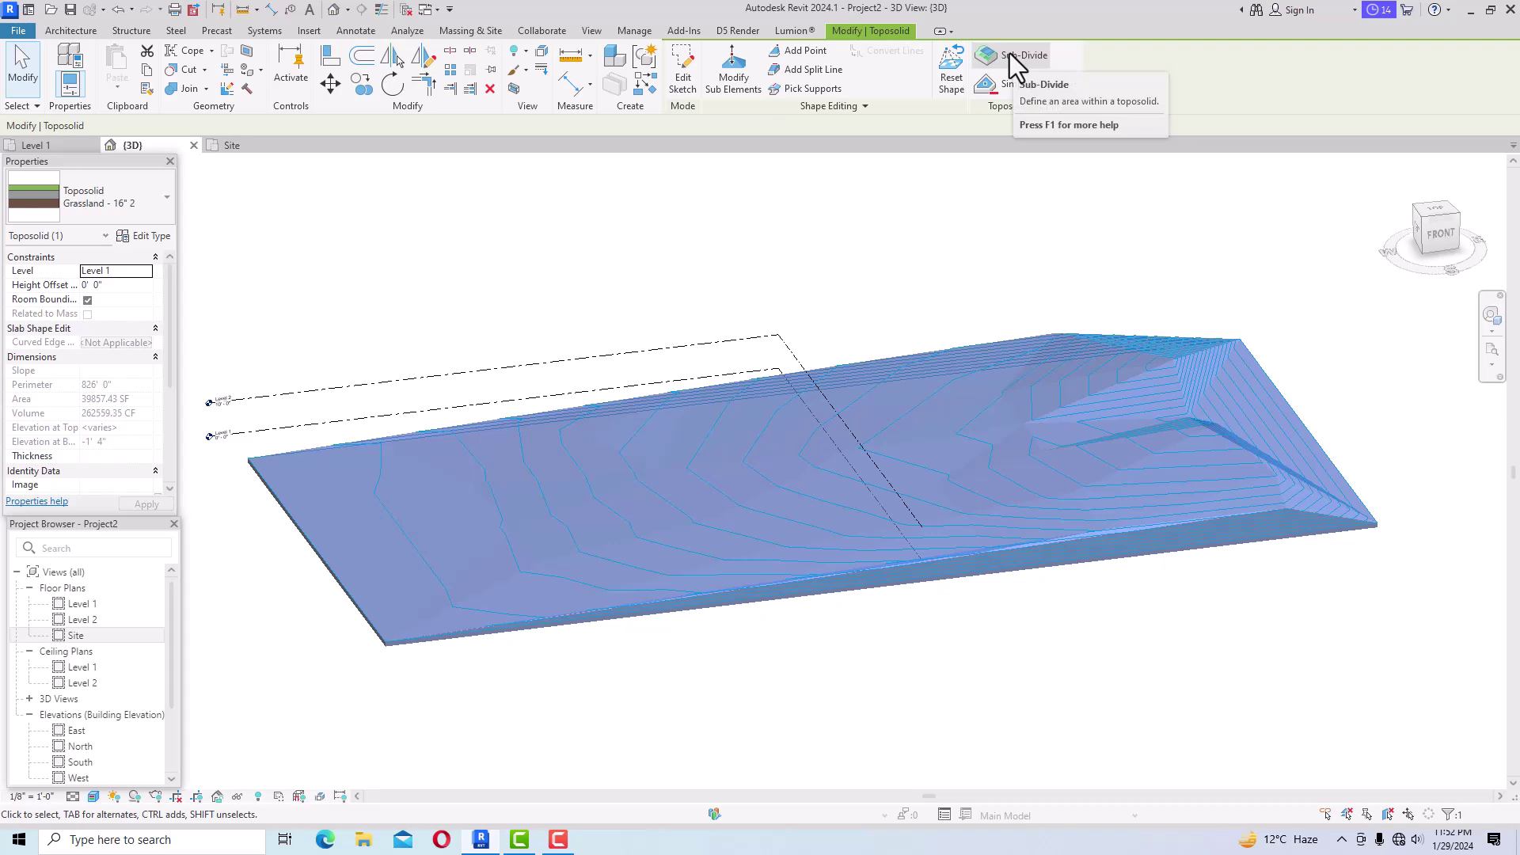
click(1011, 57)
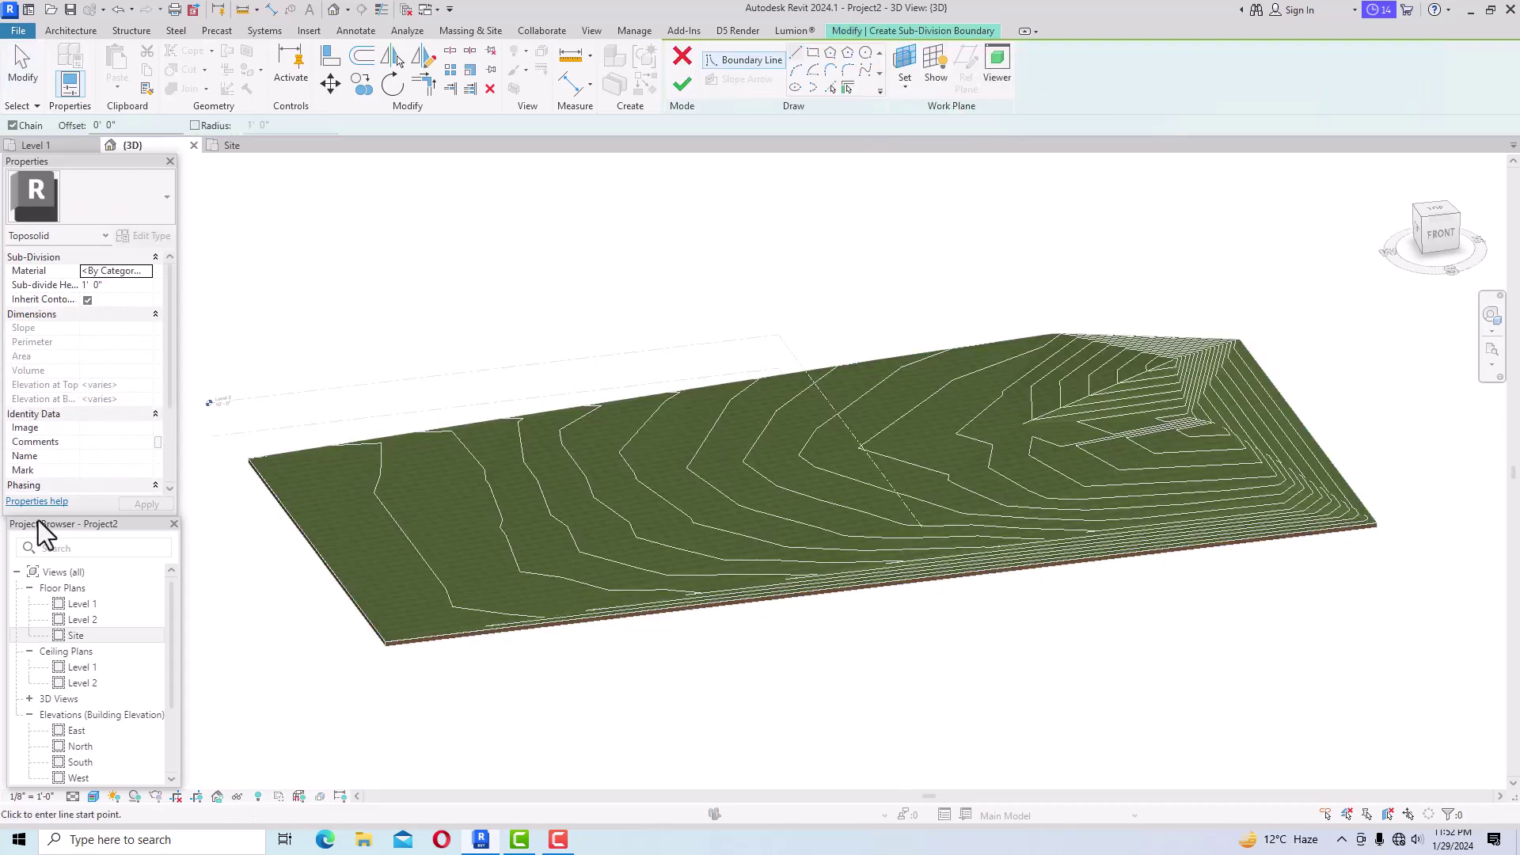
double_click(75, 635)
scroll(307, 254, down, 2)
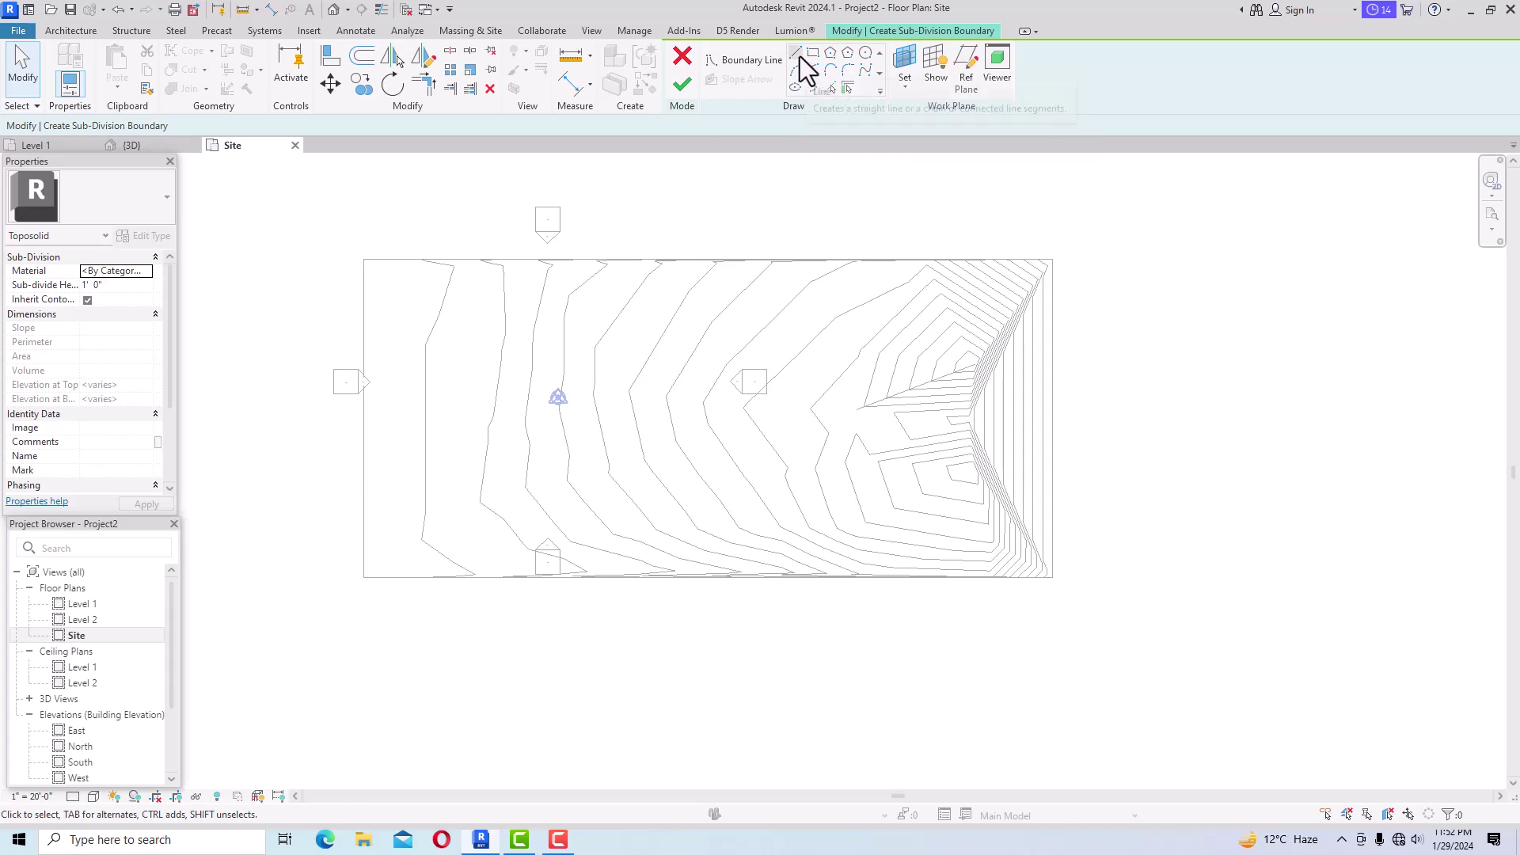
click(812, 54)
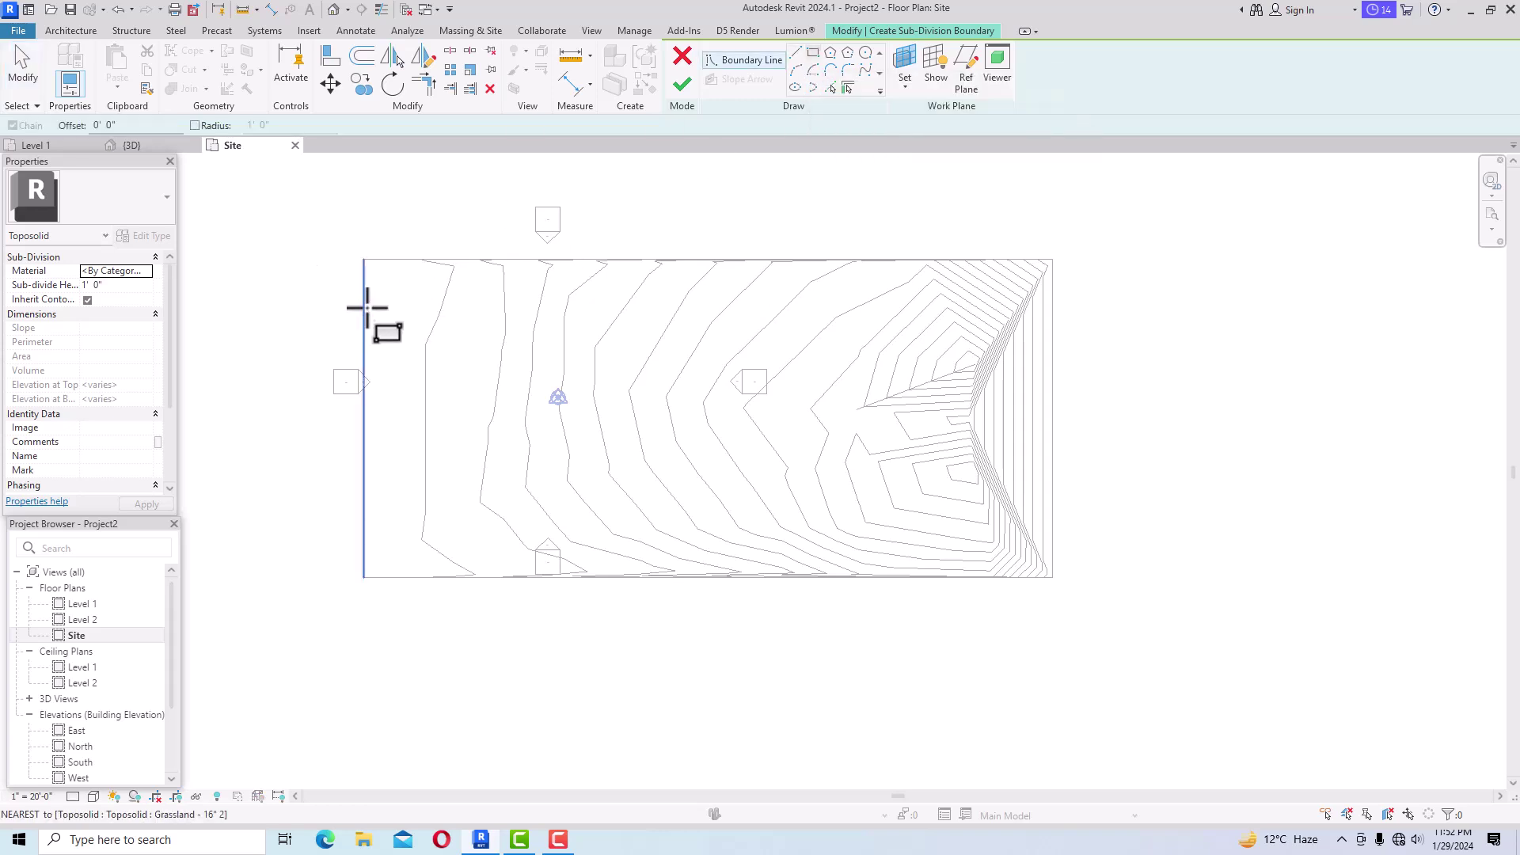
click(365, 307)
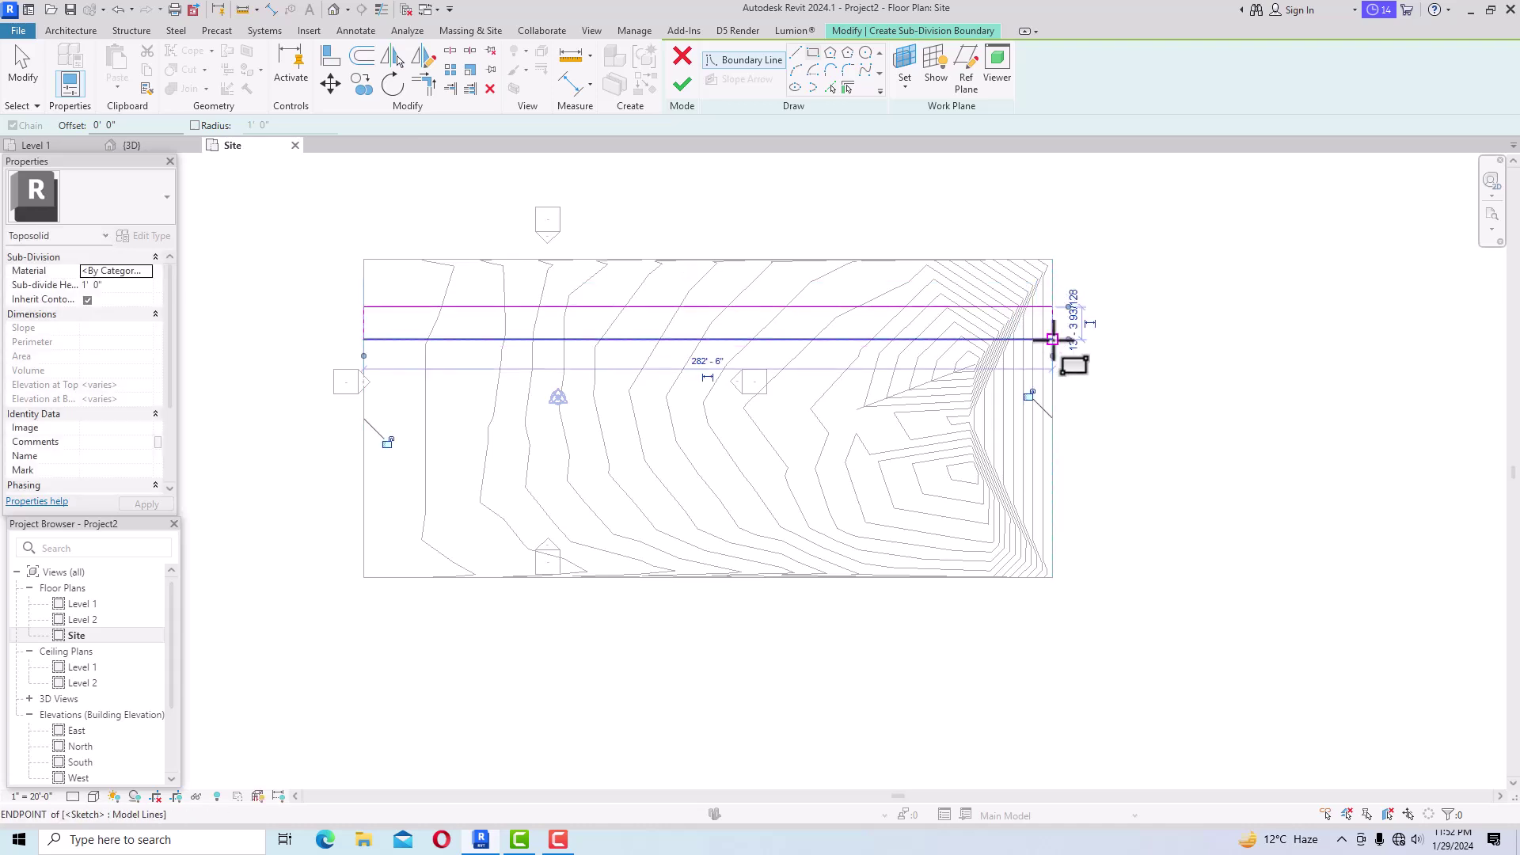
click(1051, 340)
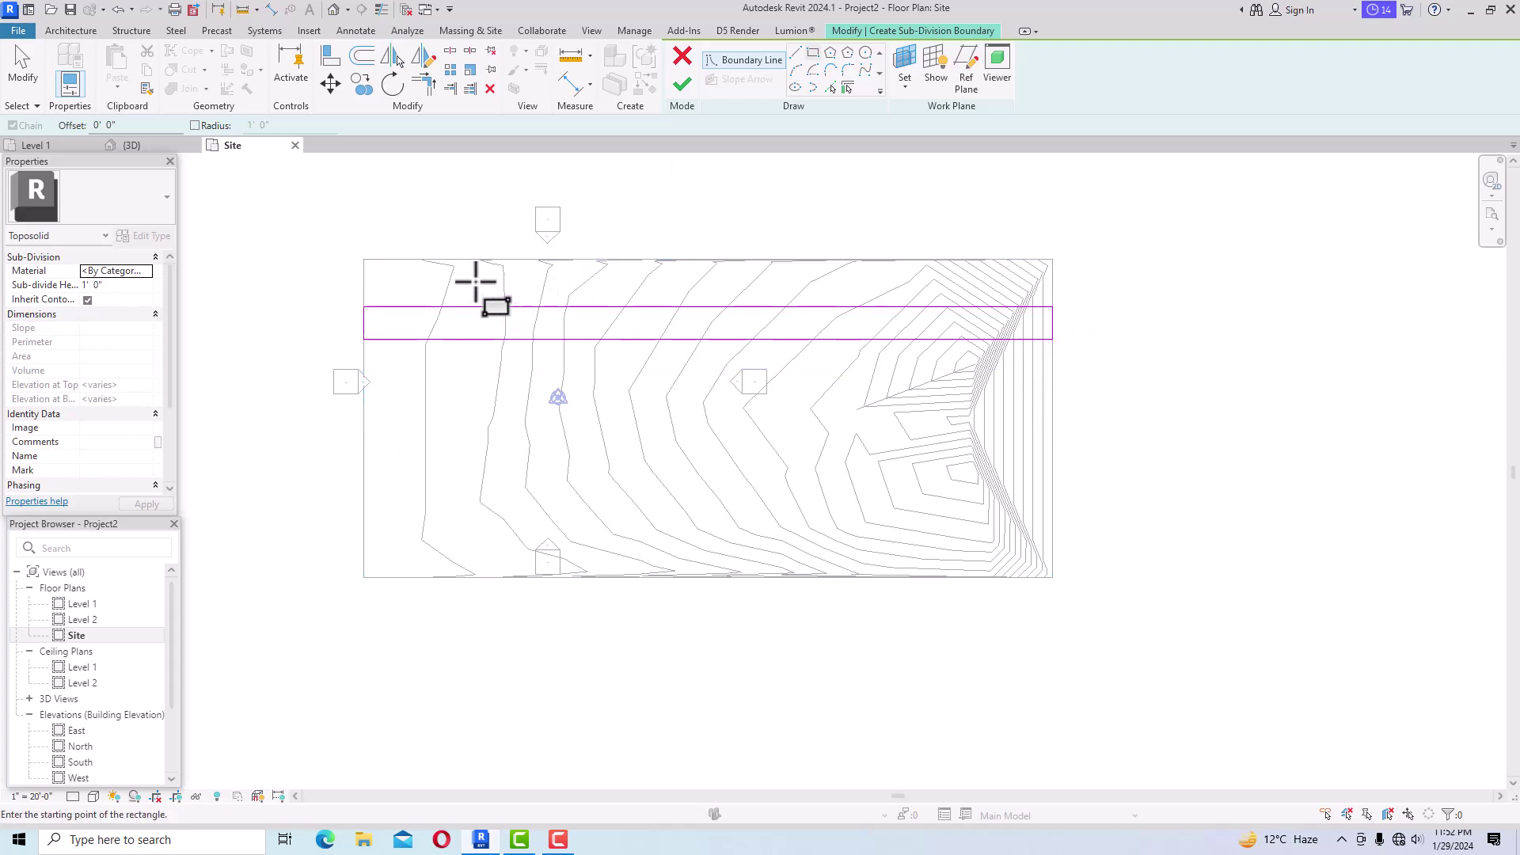
Create a new project material while choosing the sub-division's material.
click(146, 270)
click(64, 511)
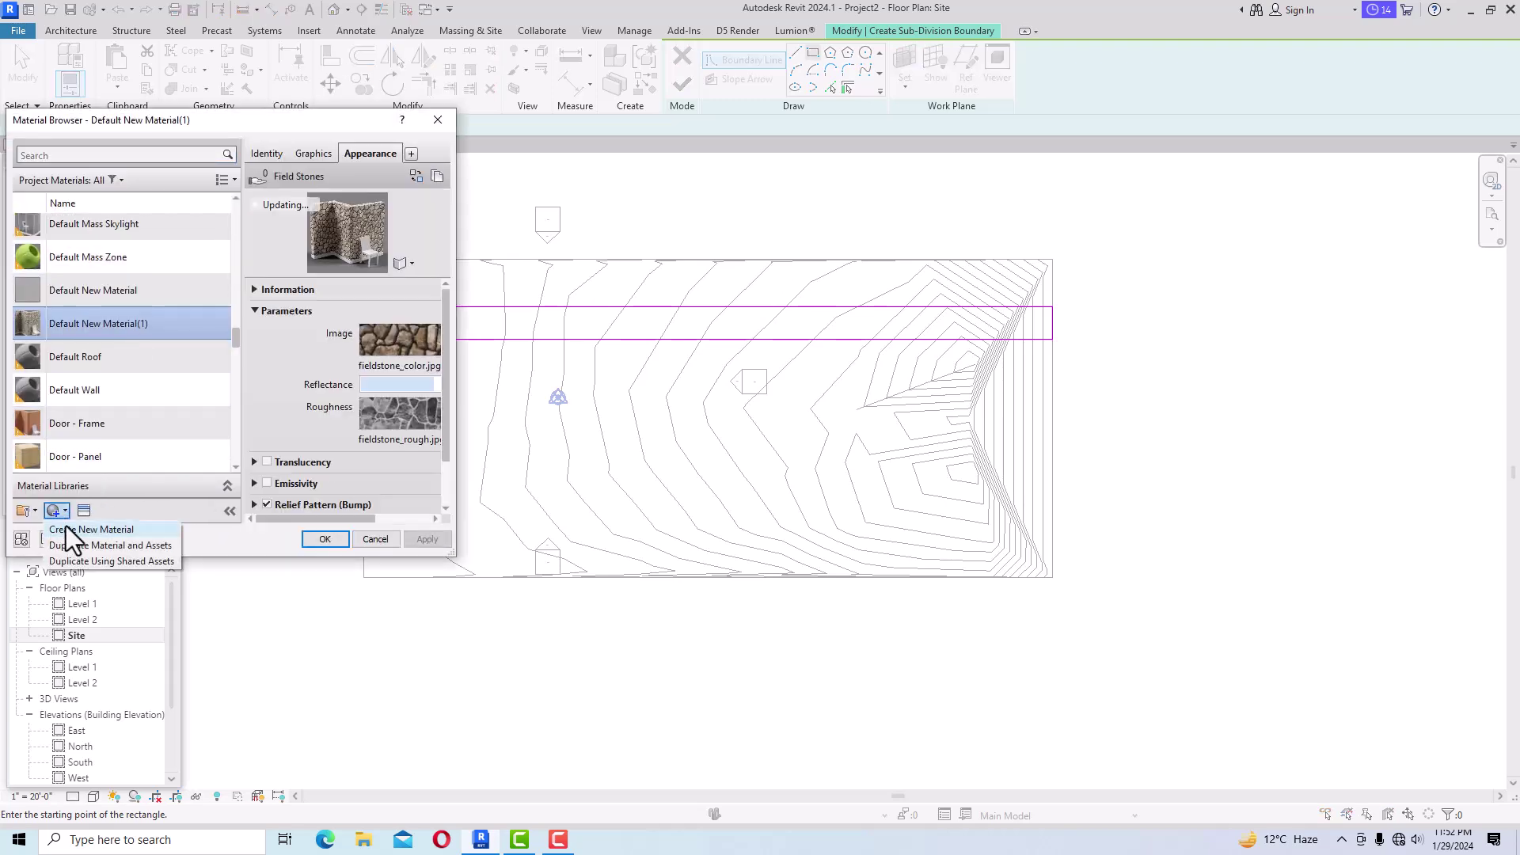
click(65, 530)
Find the Asphalt - Light Grey appearance with the search "asphalt", assign it to the new material, apply the material and finish the sub-division.
click(84, 511)
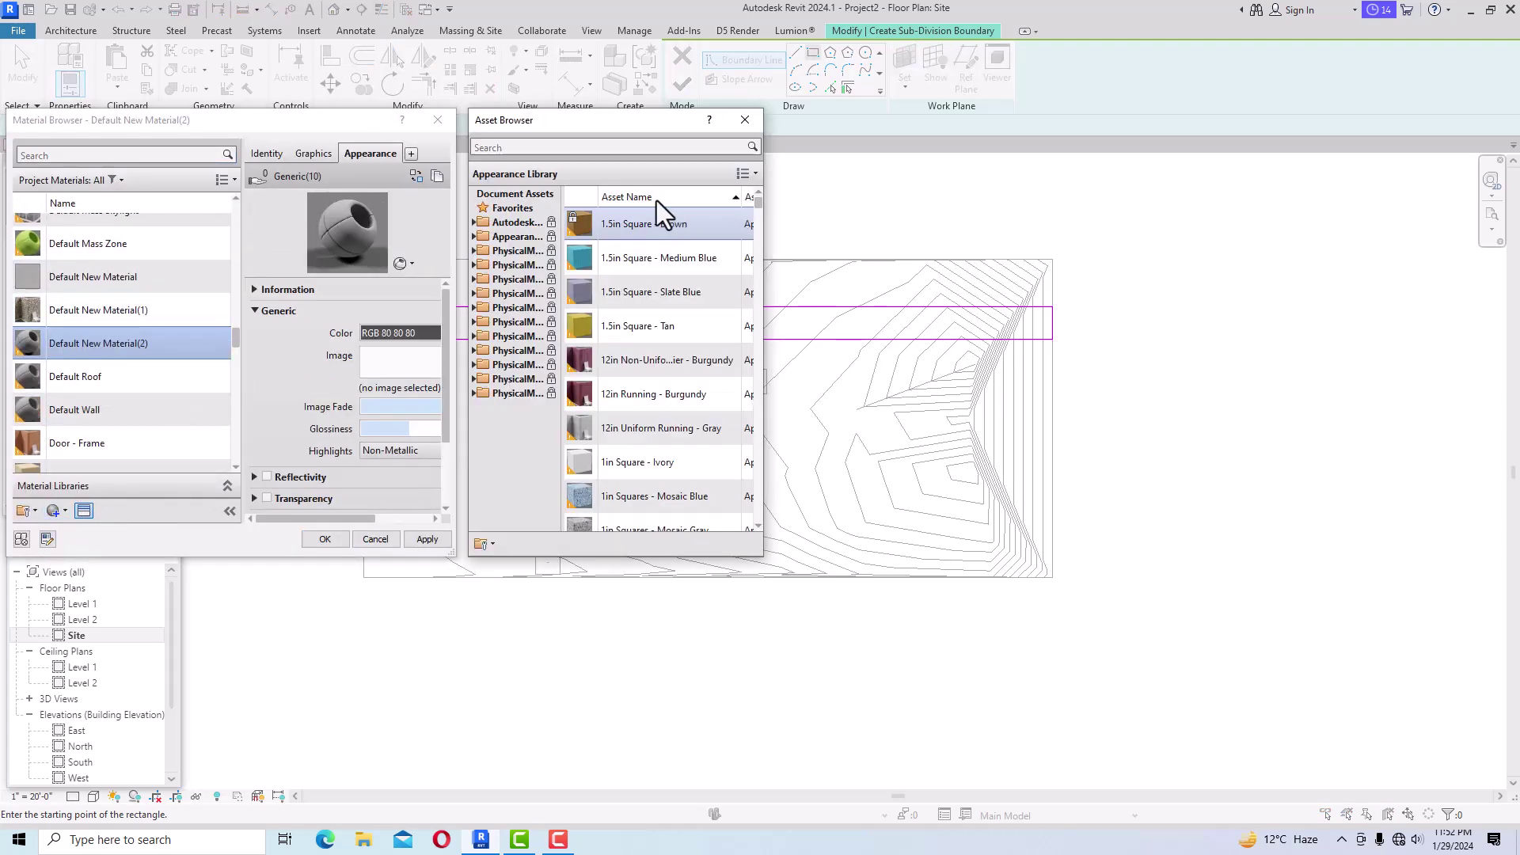
click(606, 148)
text(as)
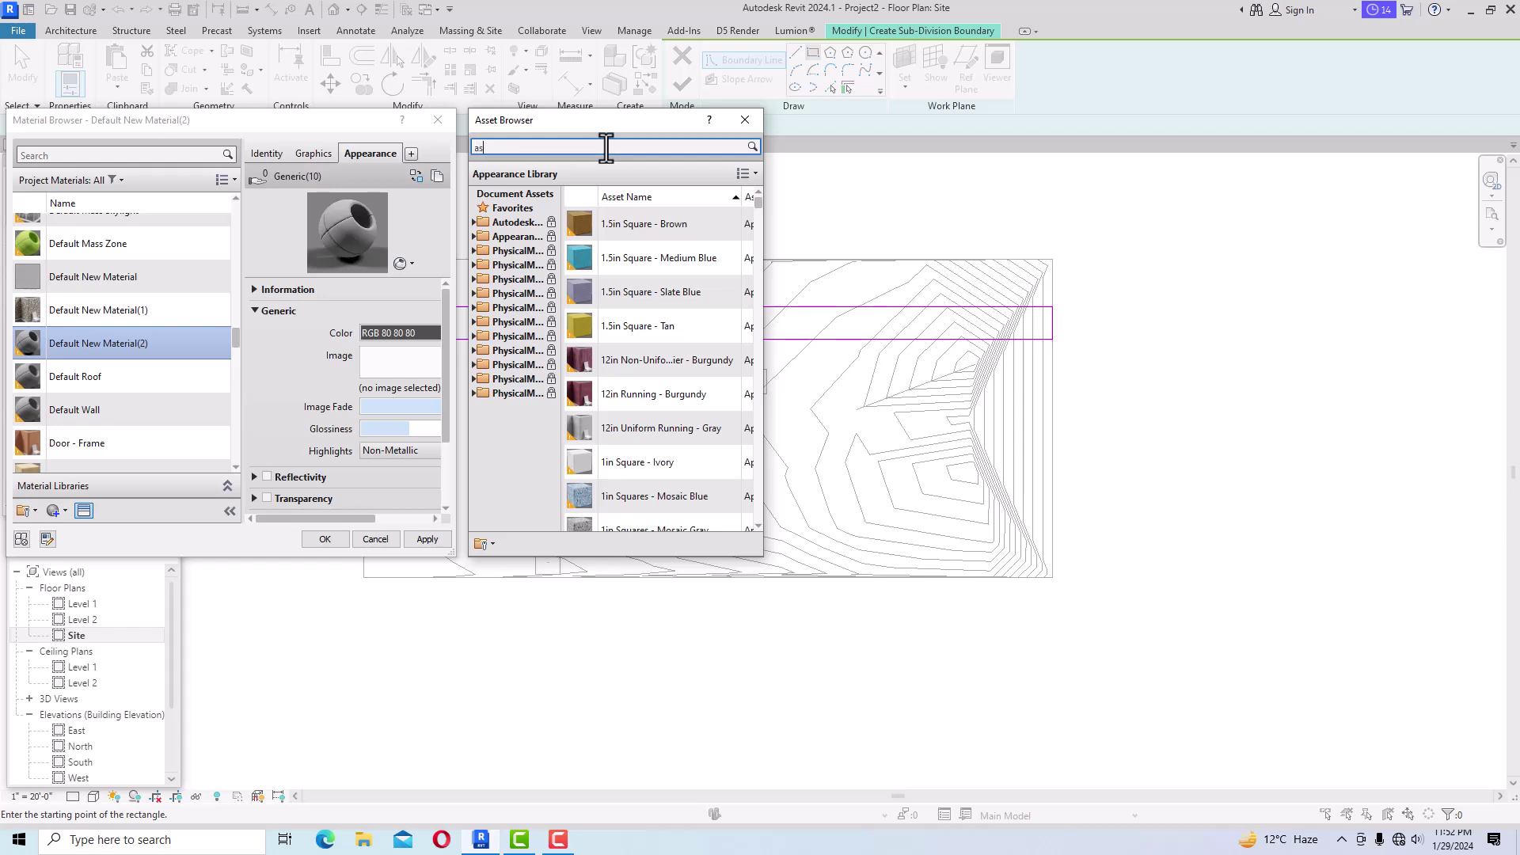
text(phalt)
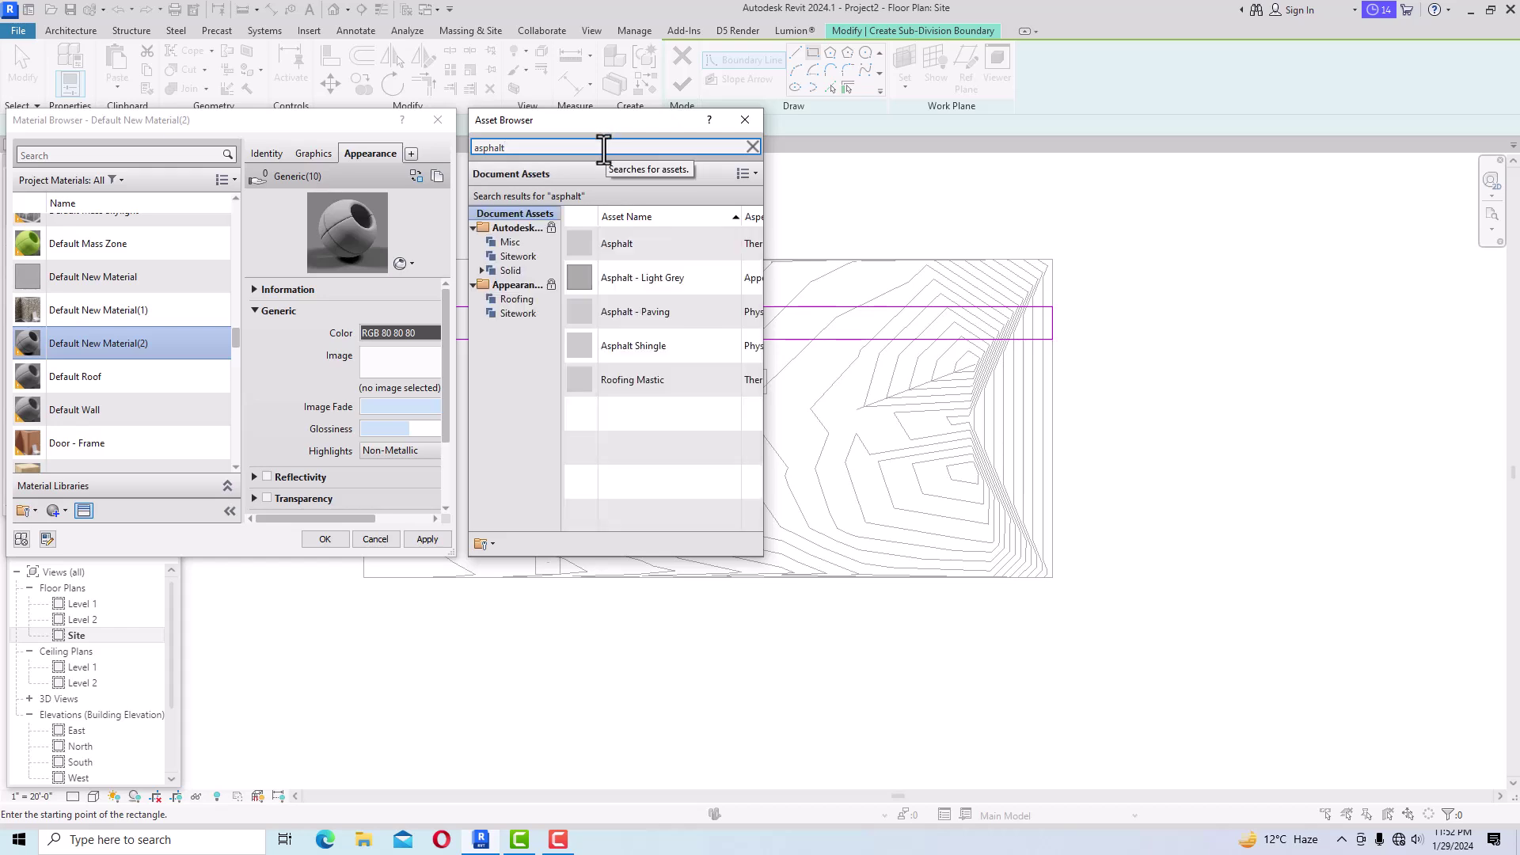
double_click(653, 279)
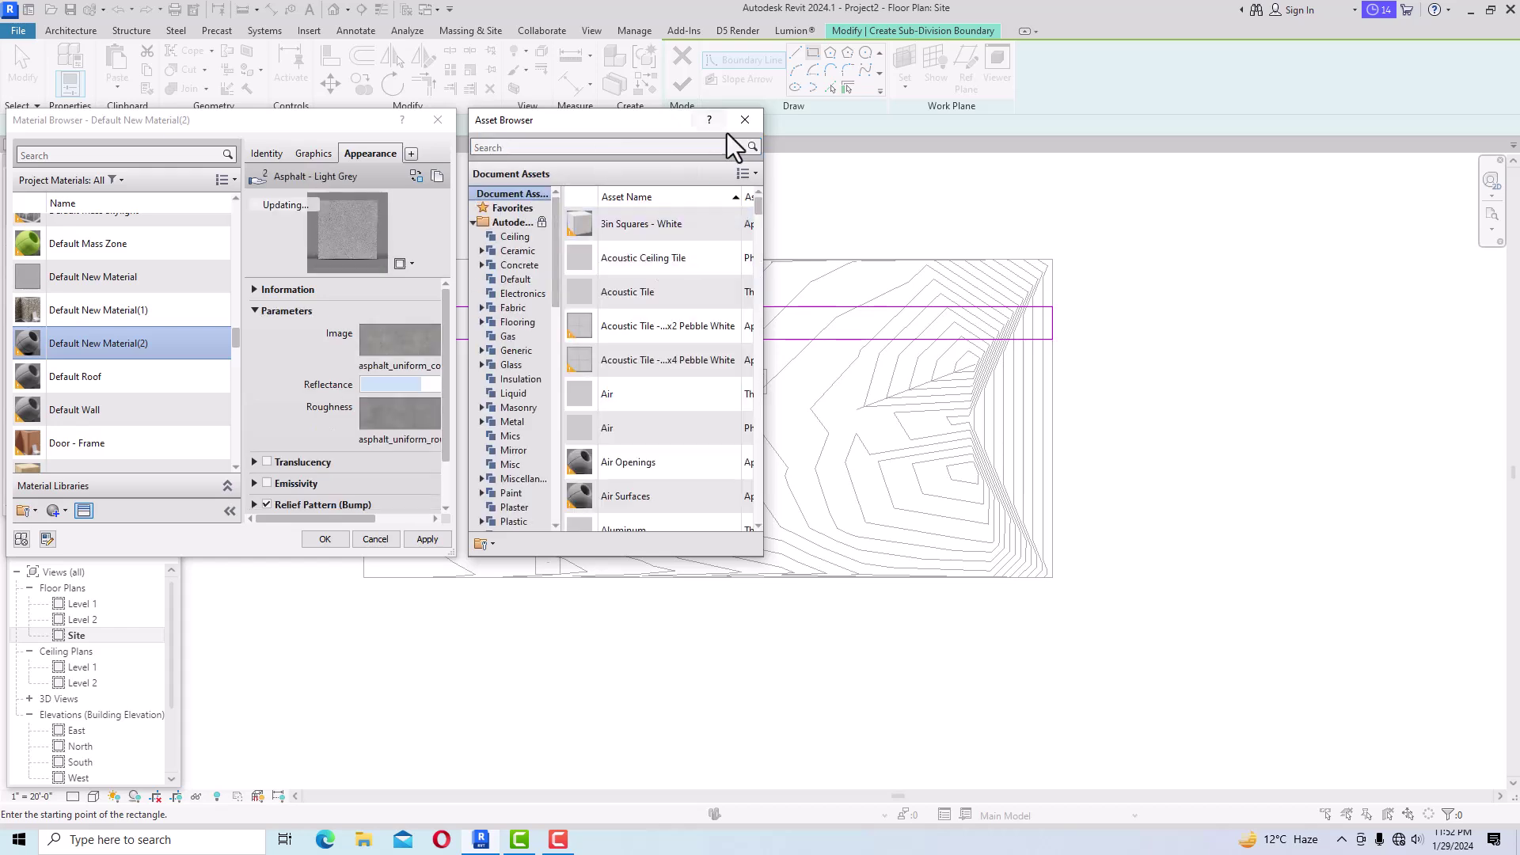
click(744, 120)
click(428, 540)
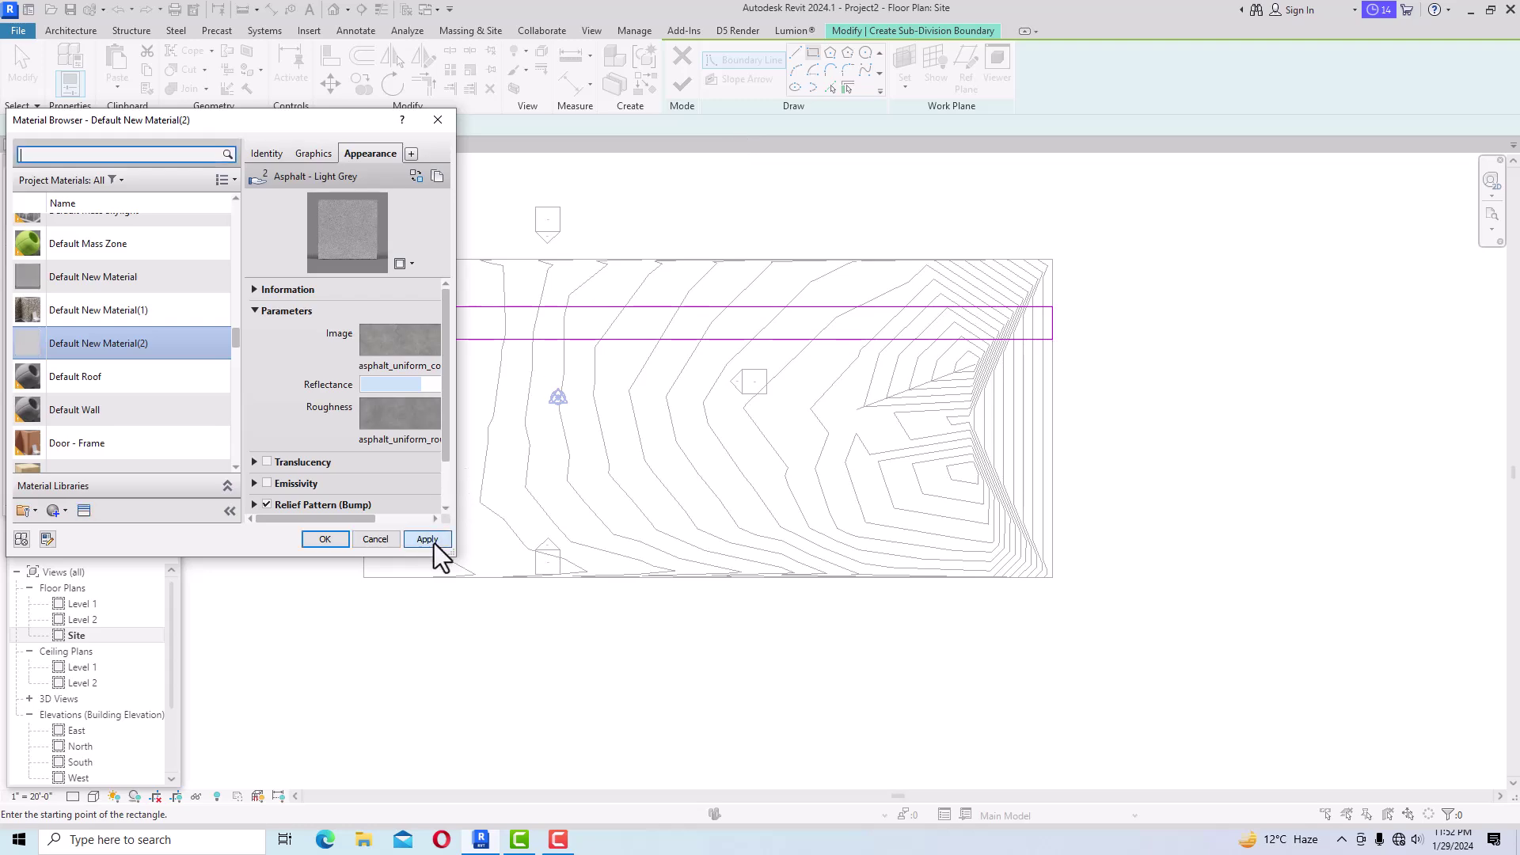
click(331, 540)
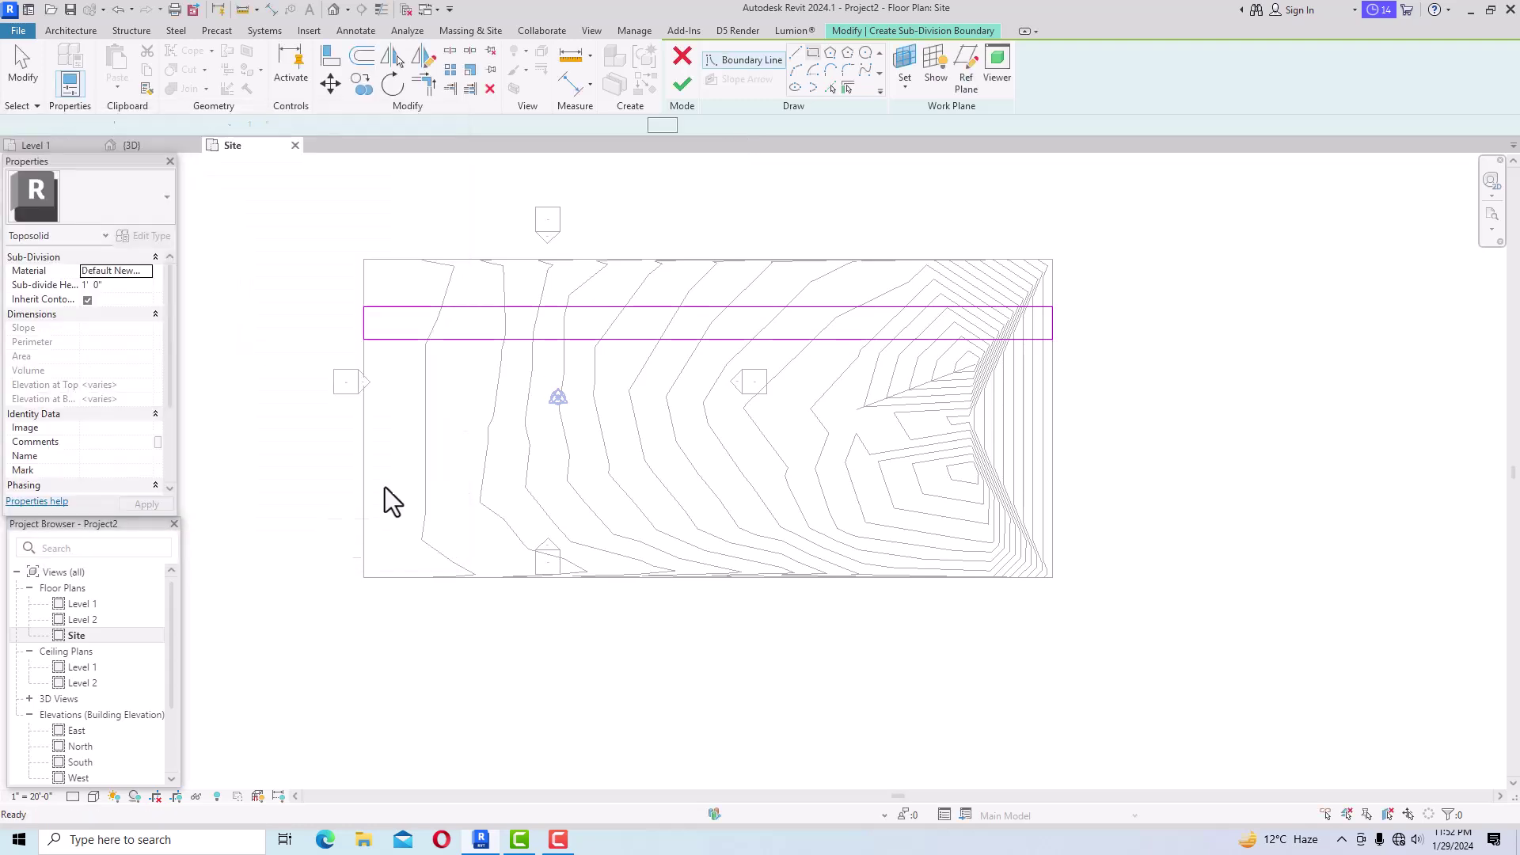
click(684, 88)
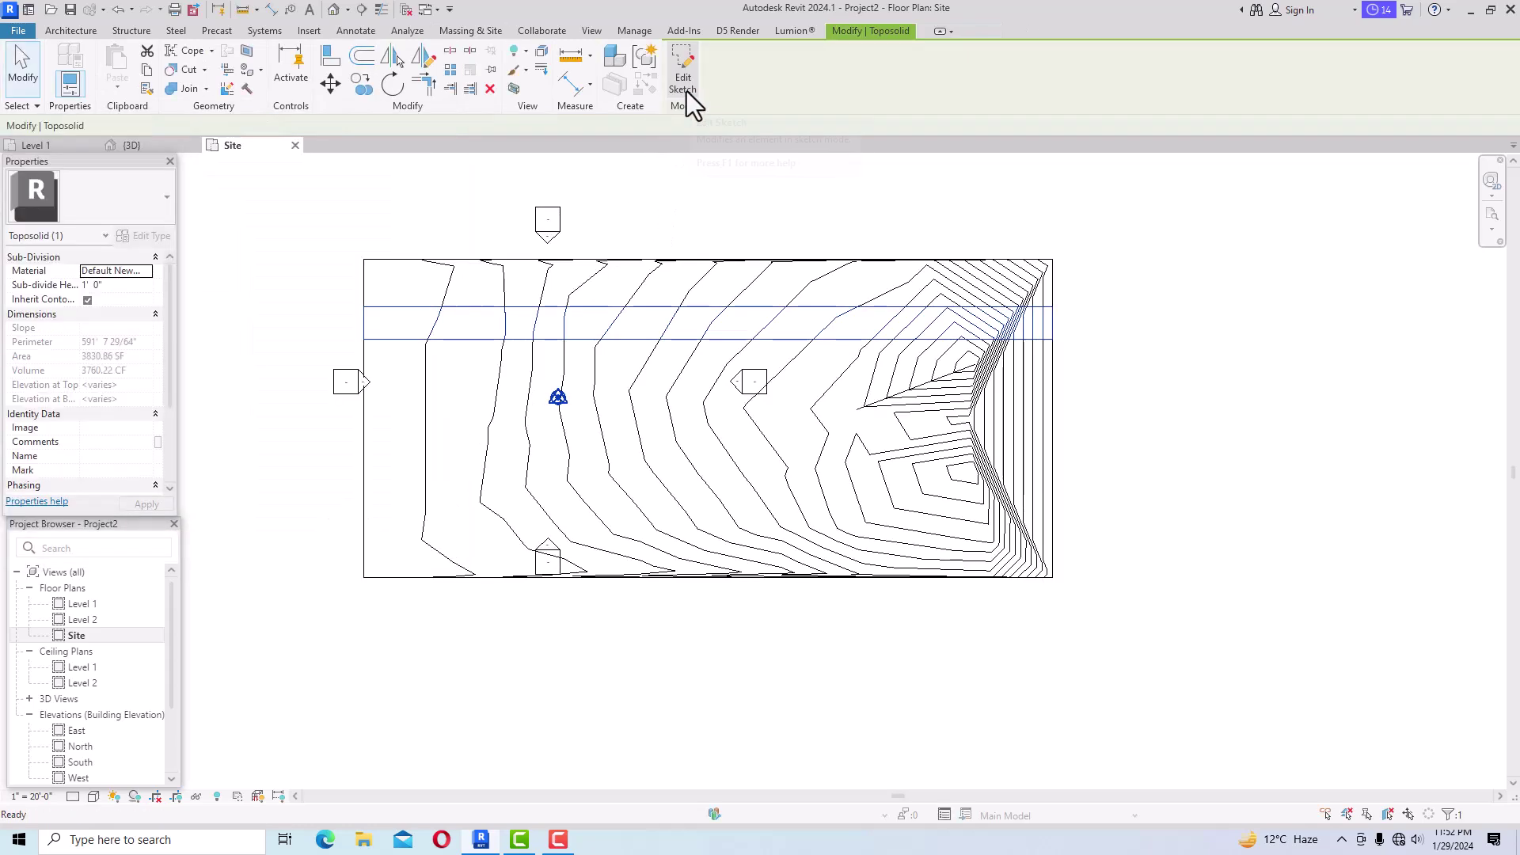
Examine in the 3D view how the sub-division strip follows the terrain, especially over the raised east end.
click(333, 10)
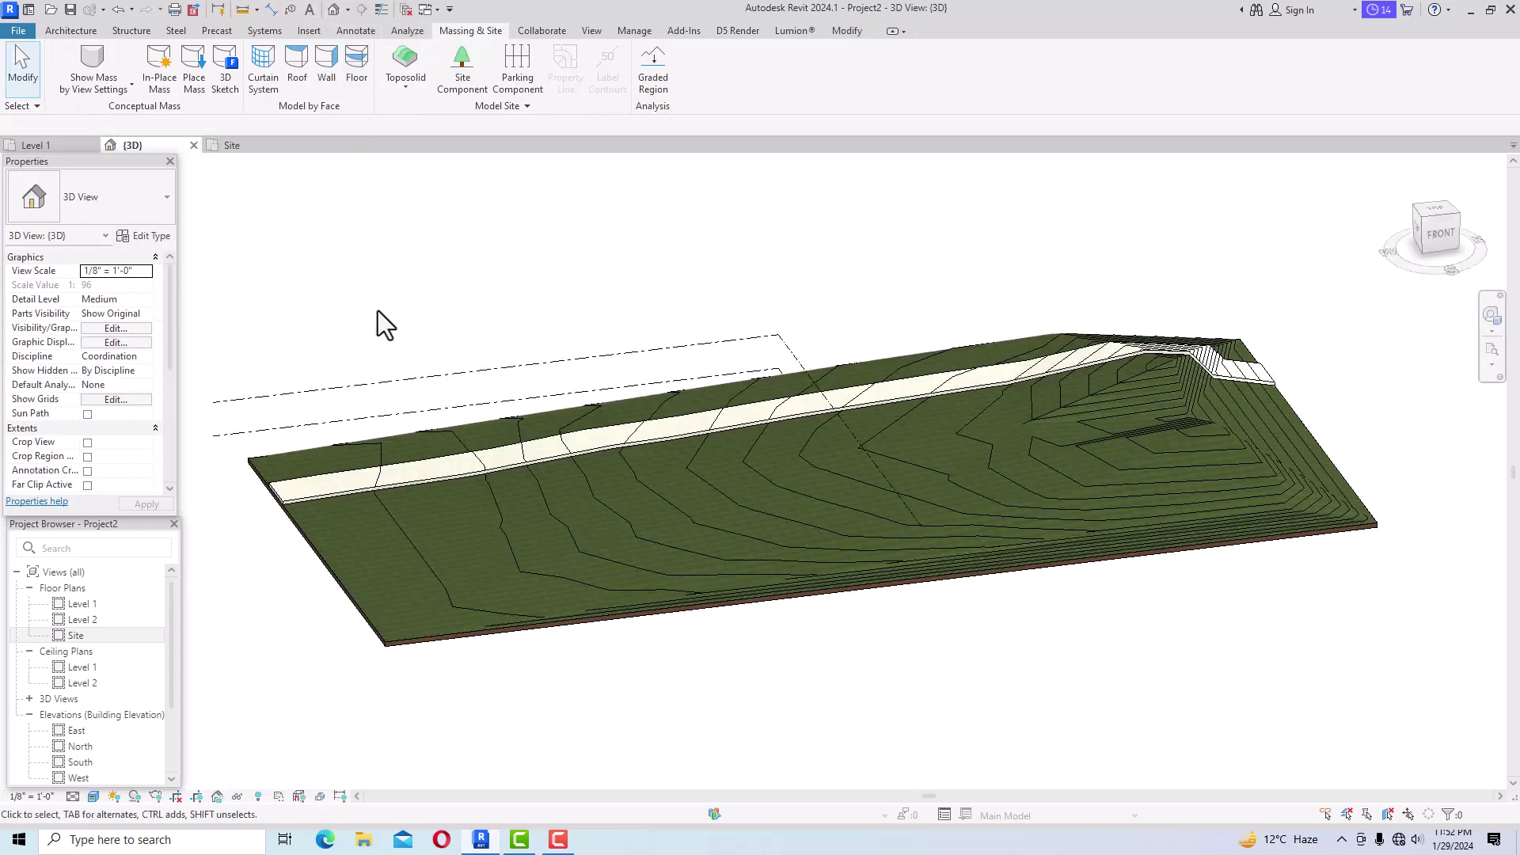
scroll(207, 536, up, 4)
scroll(230, 507, down, 2)
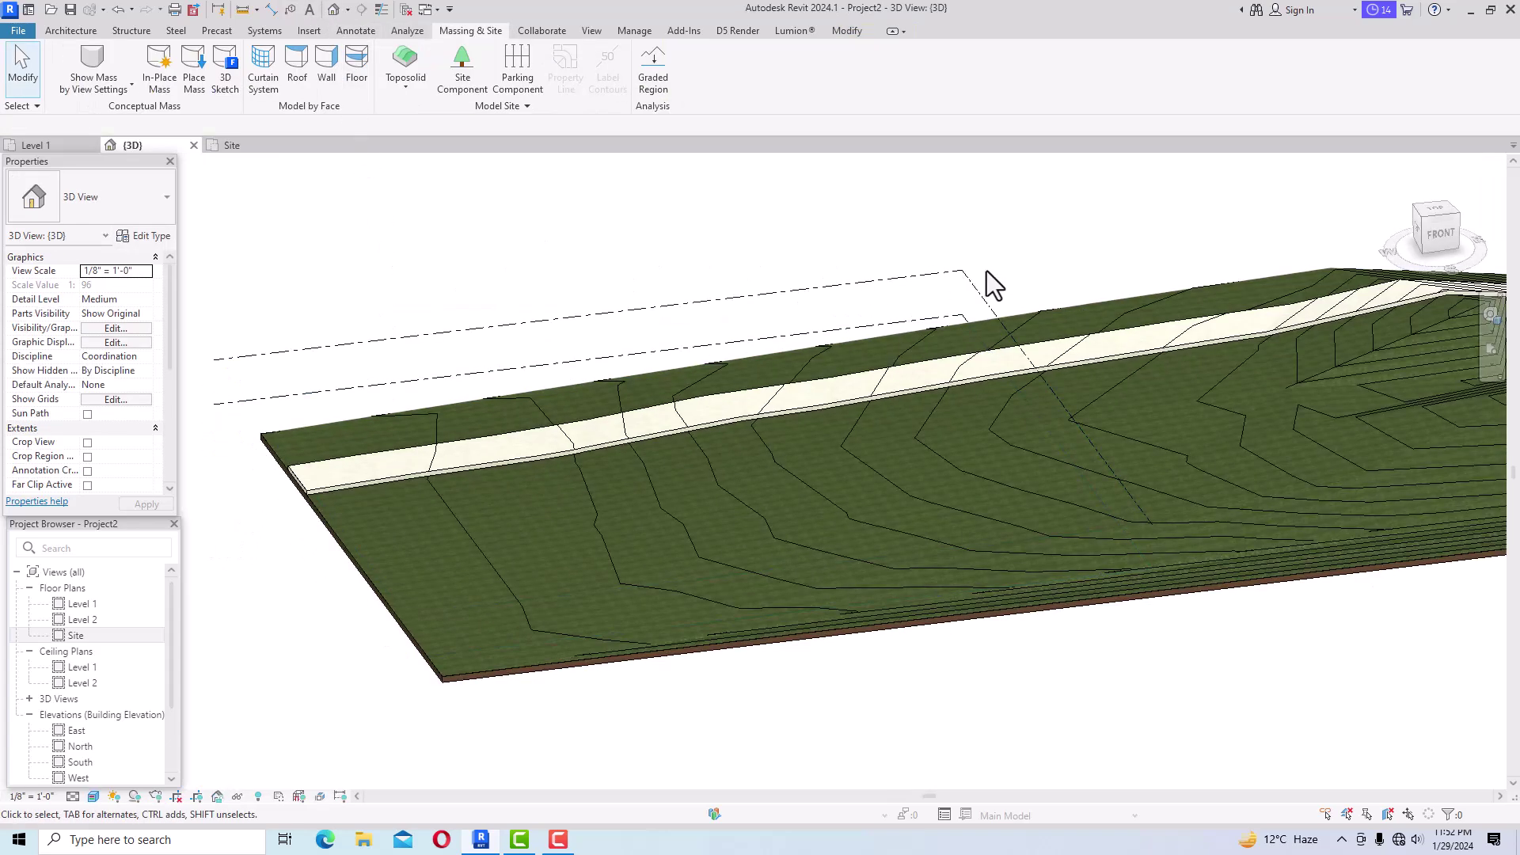
scroll(582, 520, down, 2)
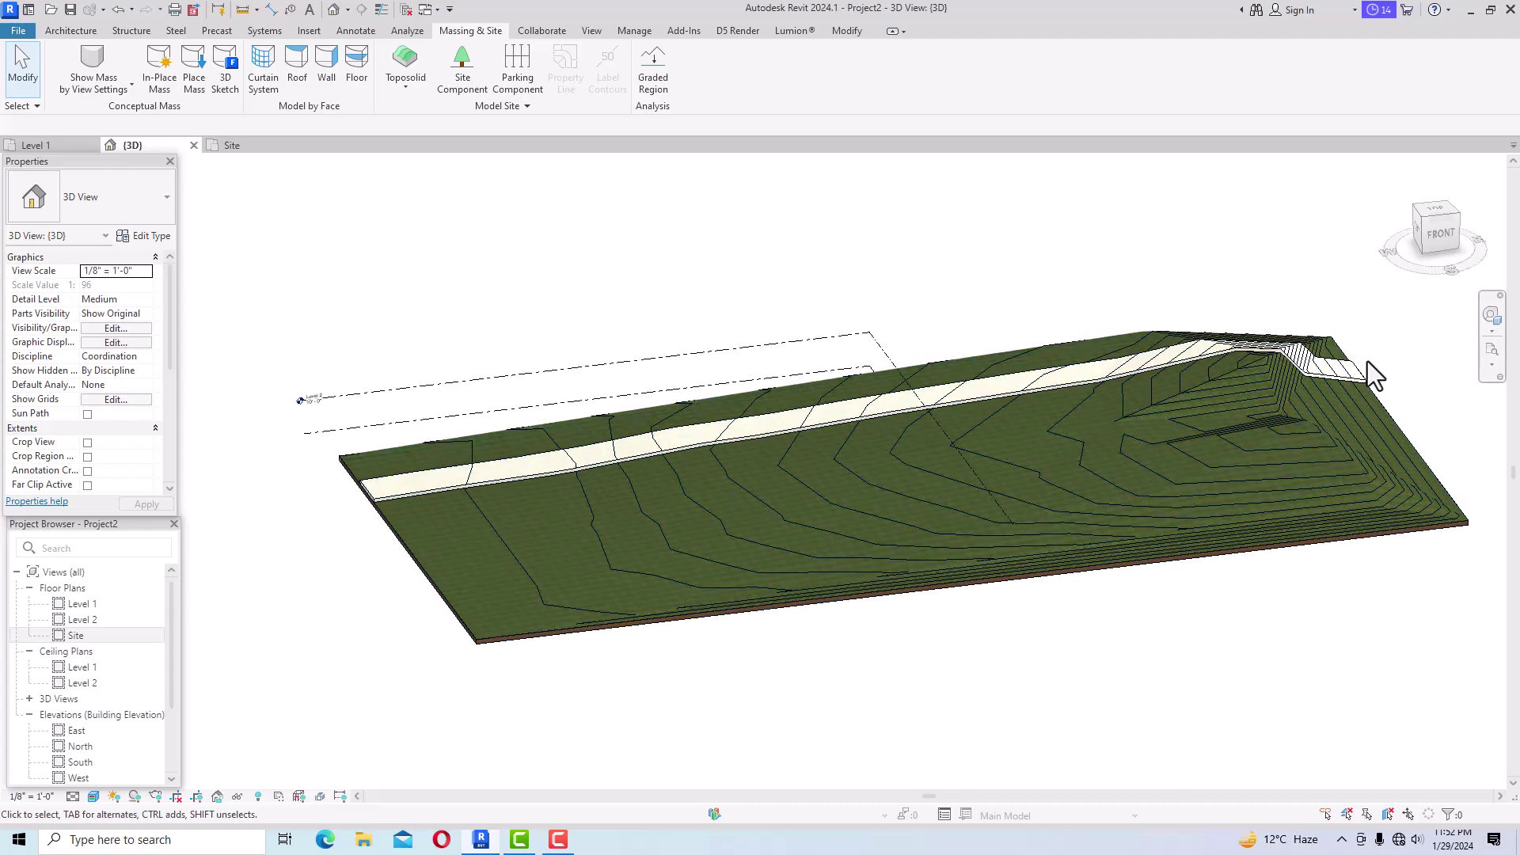
scroll(1368, 353, up, 4)
scroll(1368, 353, down, 3)
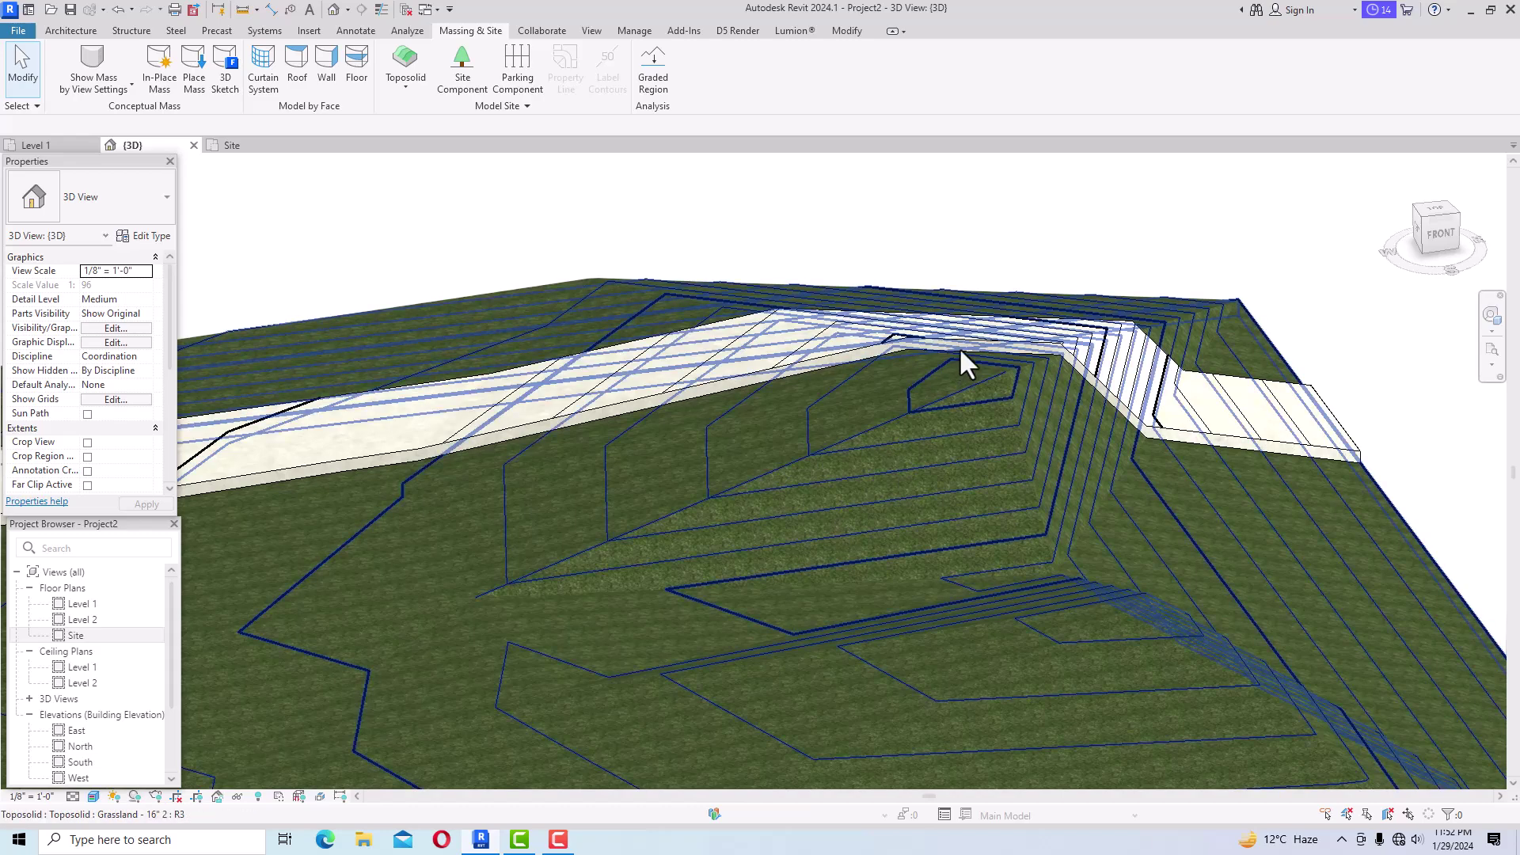
scroll(1066, 329, down, 2)
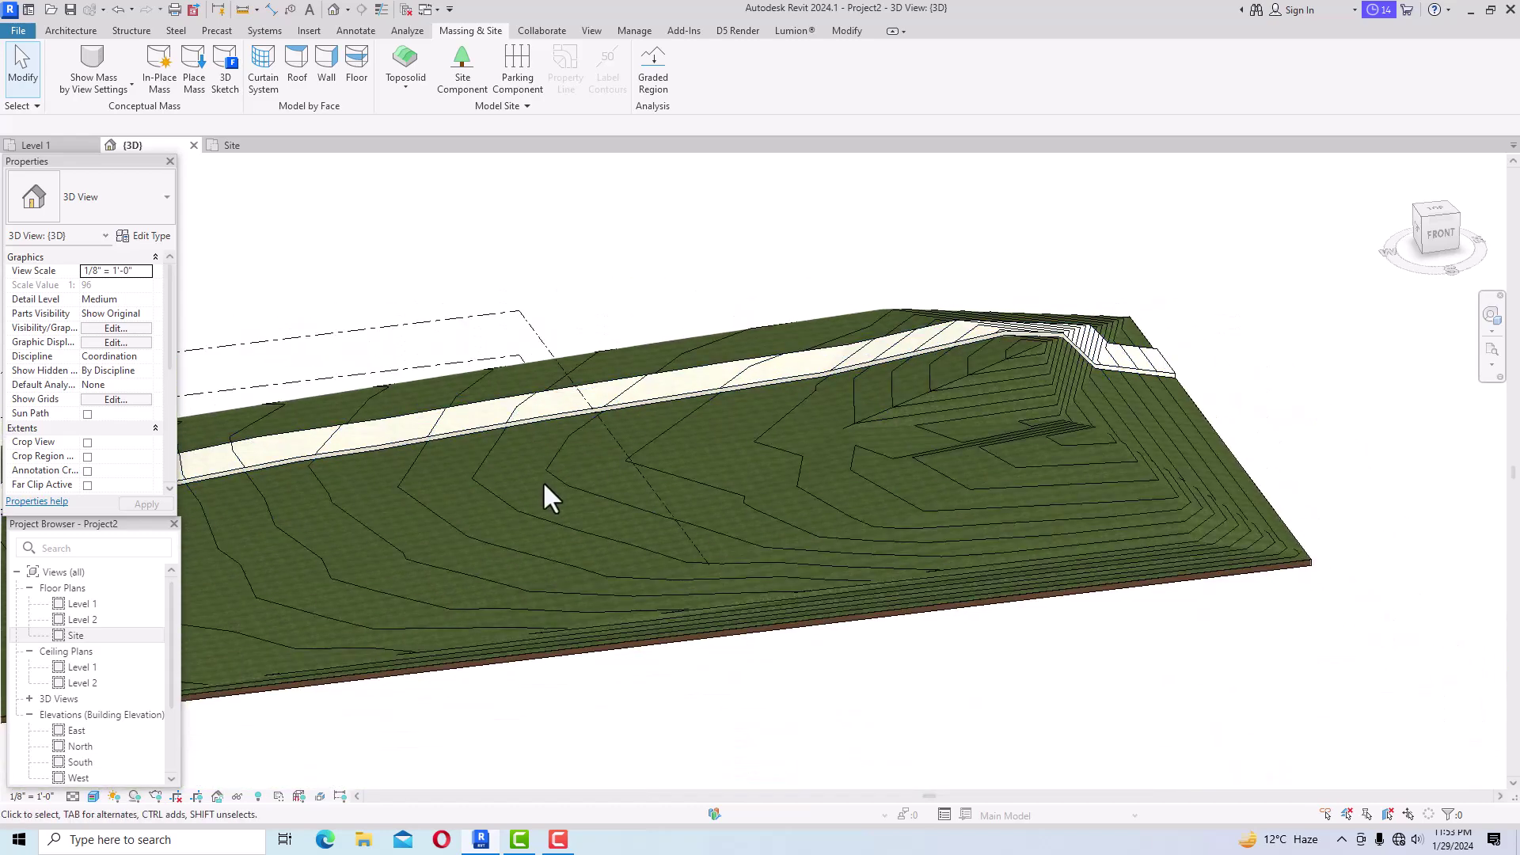
scroll(1224, 417, down, 2)
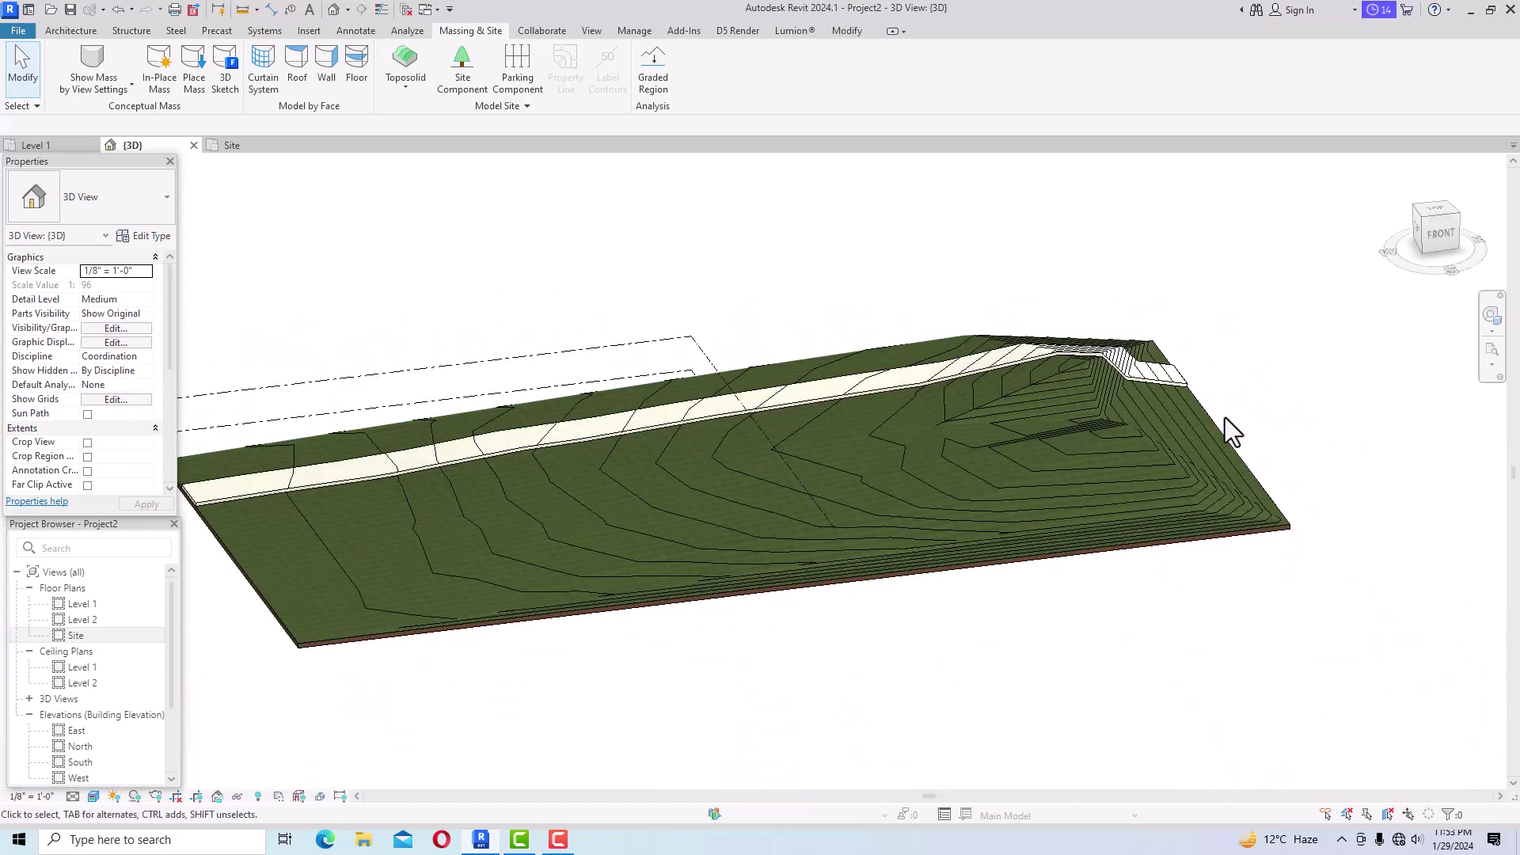
scroll(1107, 354, up, 3)
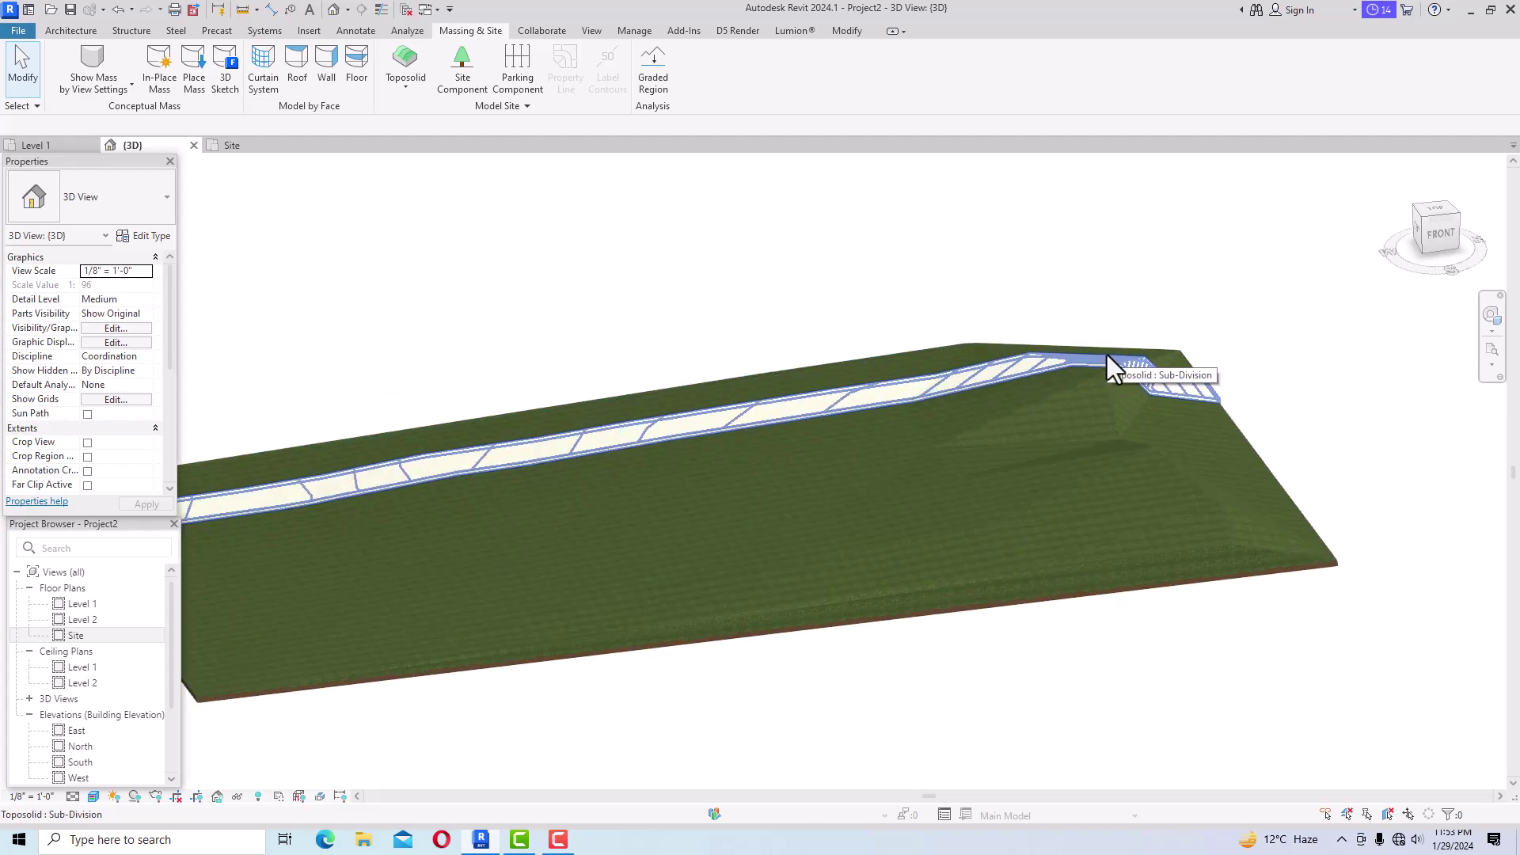
scroll(933, 354, down, 1)
scroll(1409, 321, down, 3)
scroll(662, 429, up, 2)
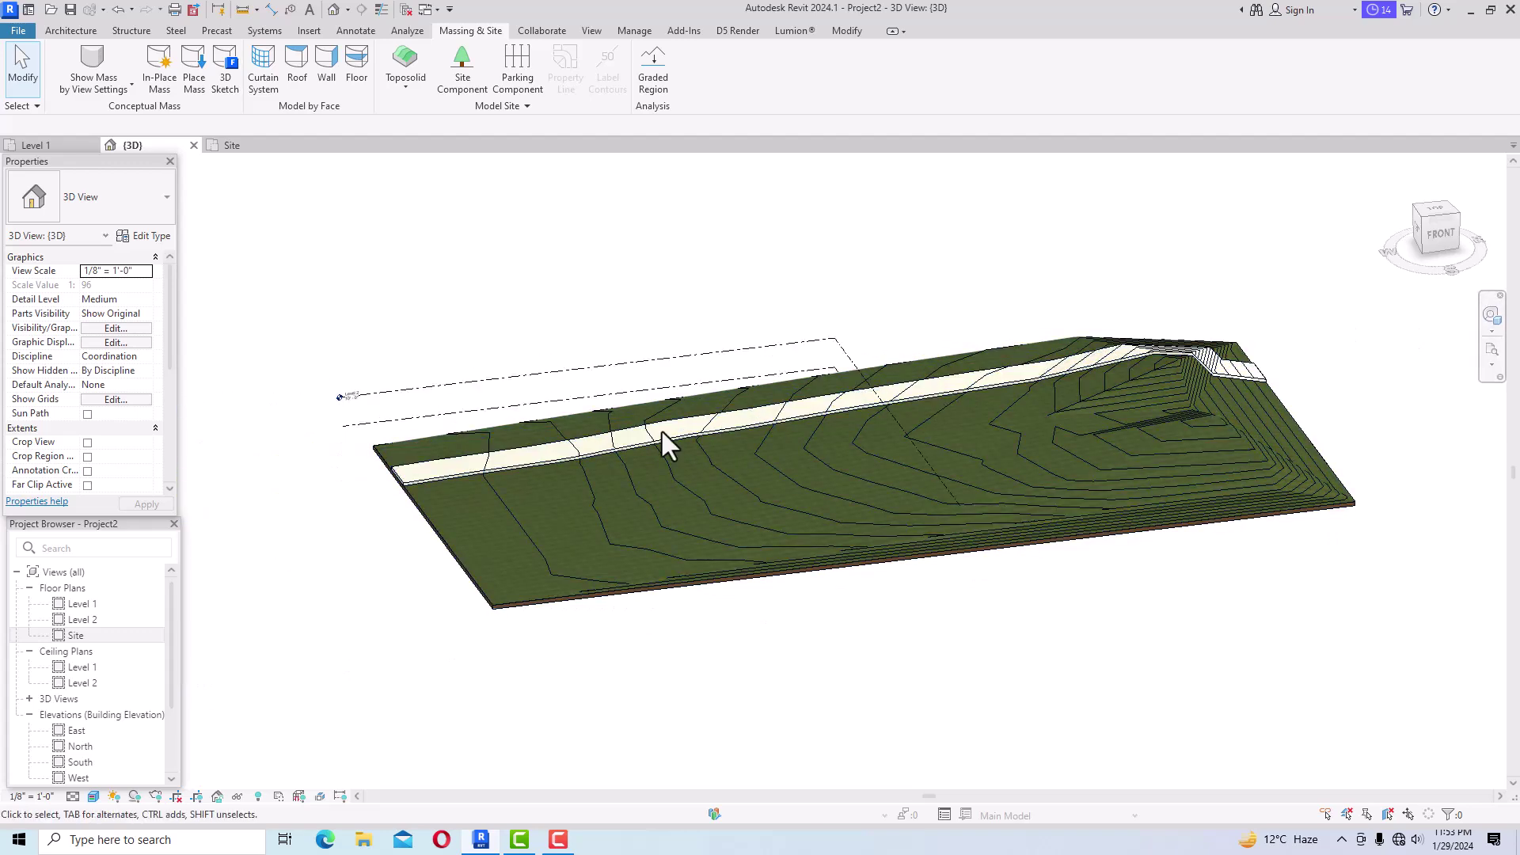
Set the sub-division strip's Sub-divide Height to 0' 1" and apply it.
scroll(463, 459, up, 1)
scroll(300, 496, up, 4)
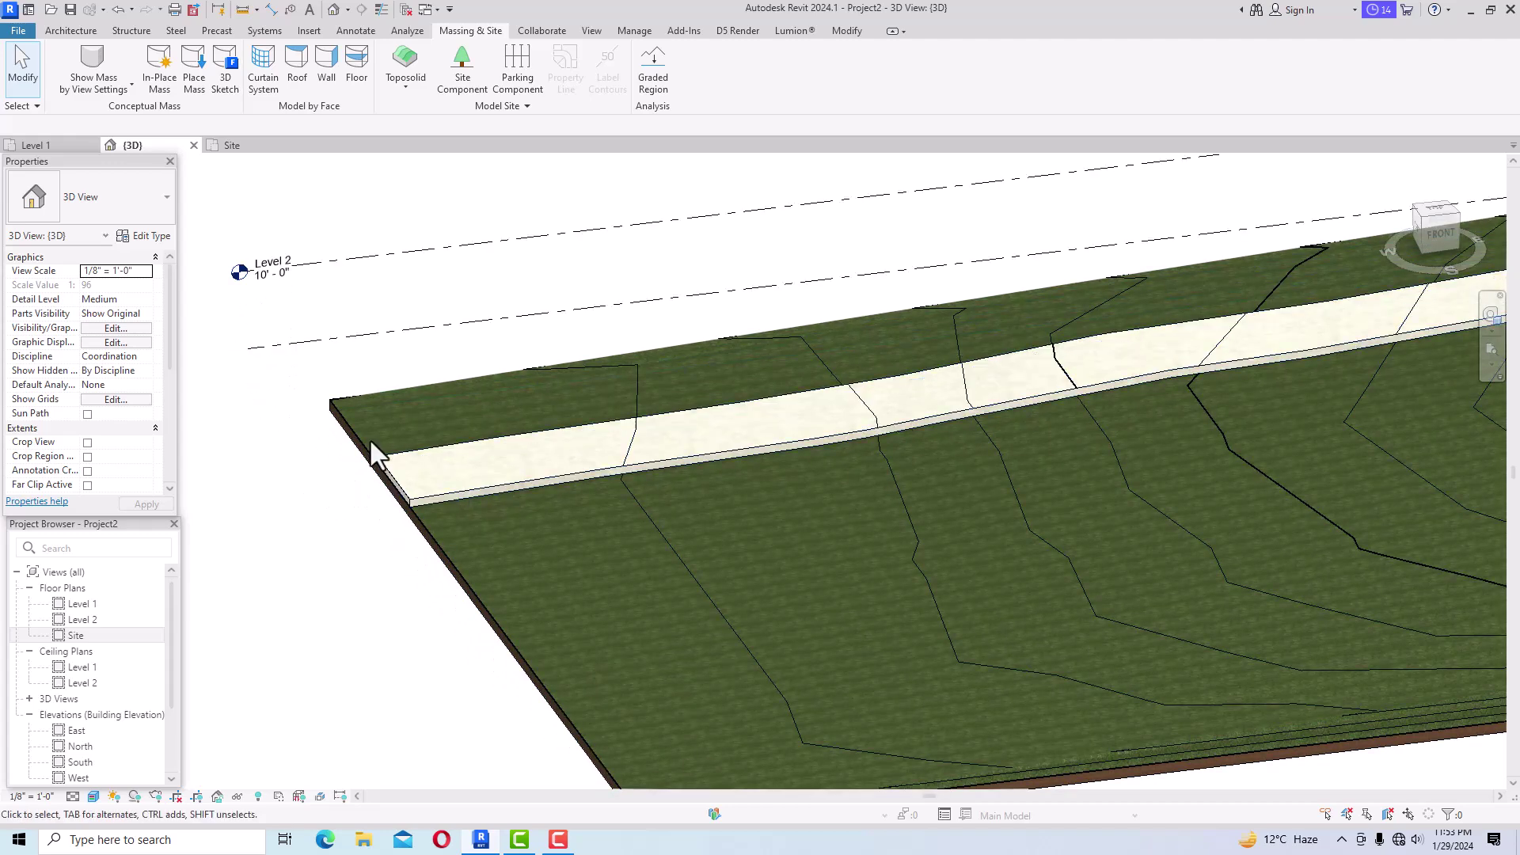
click(404, 485)
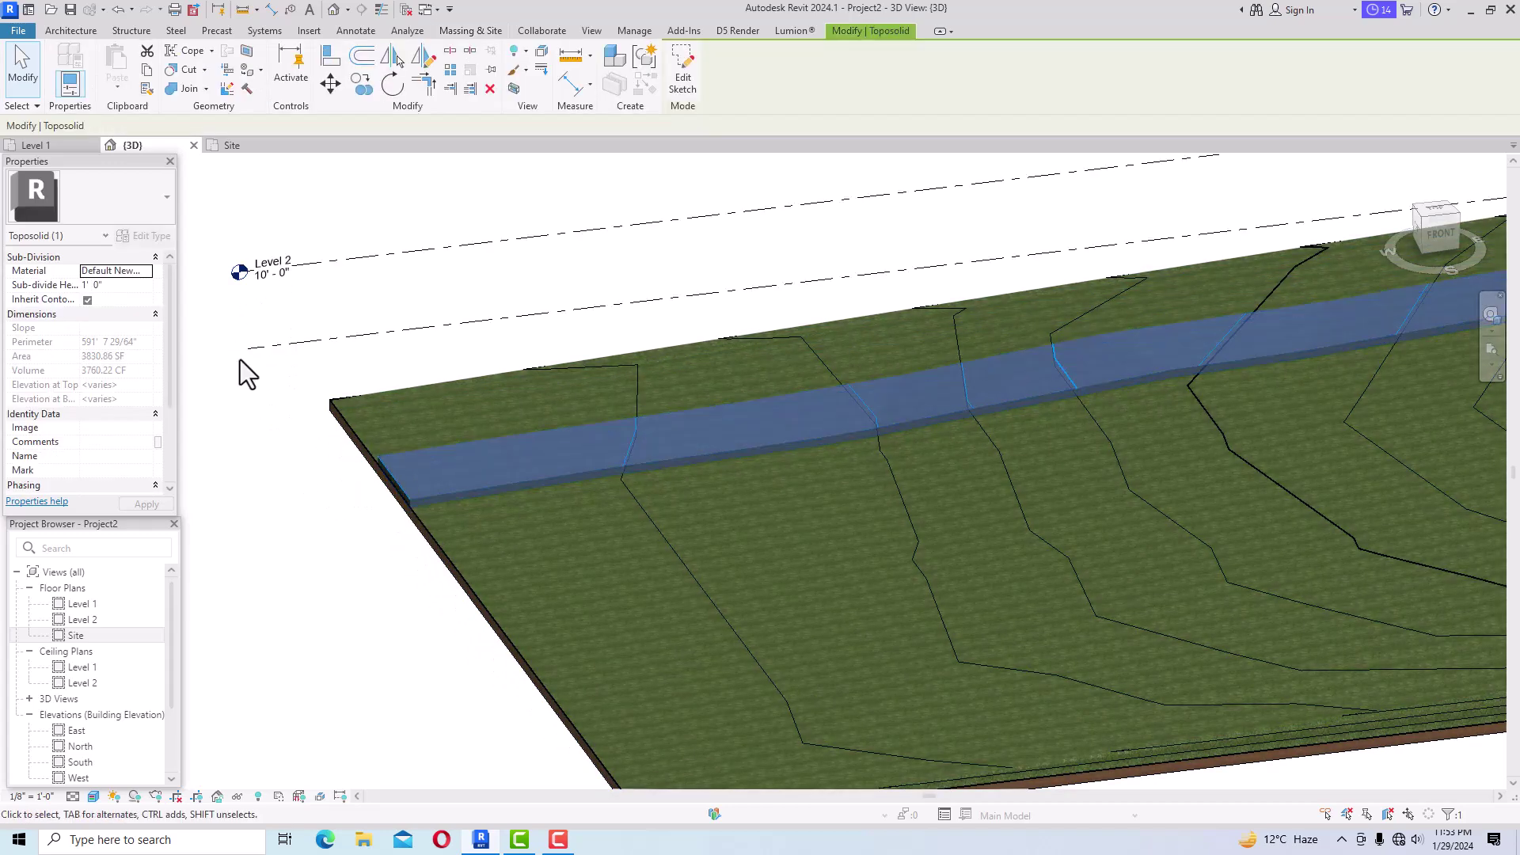
click(113, 285)
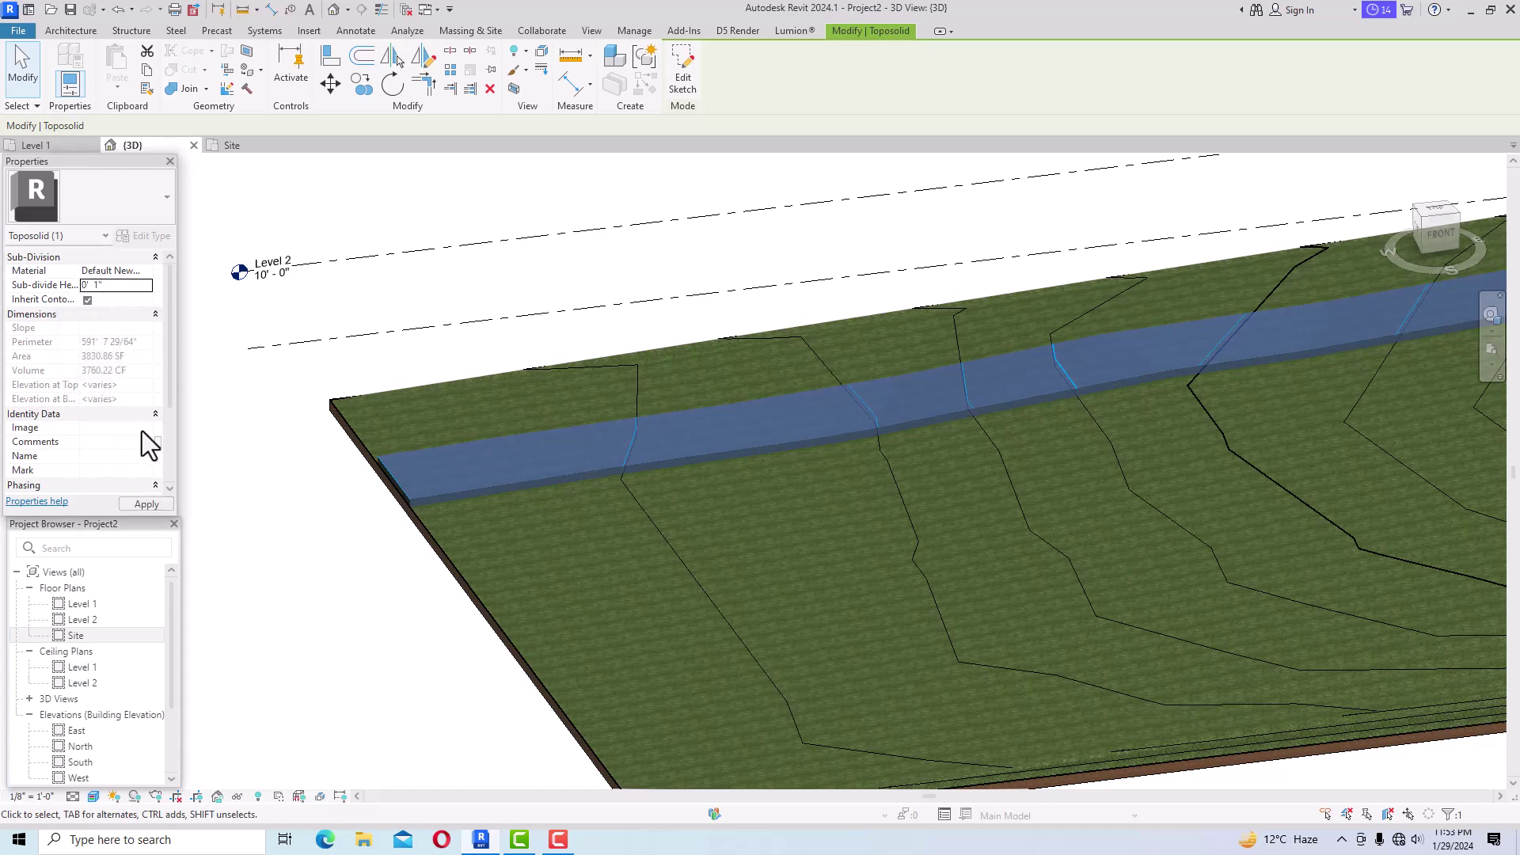
click(159, 506)
click(282, 515)
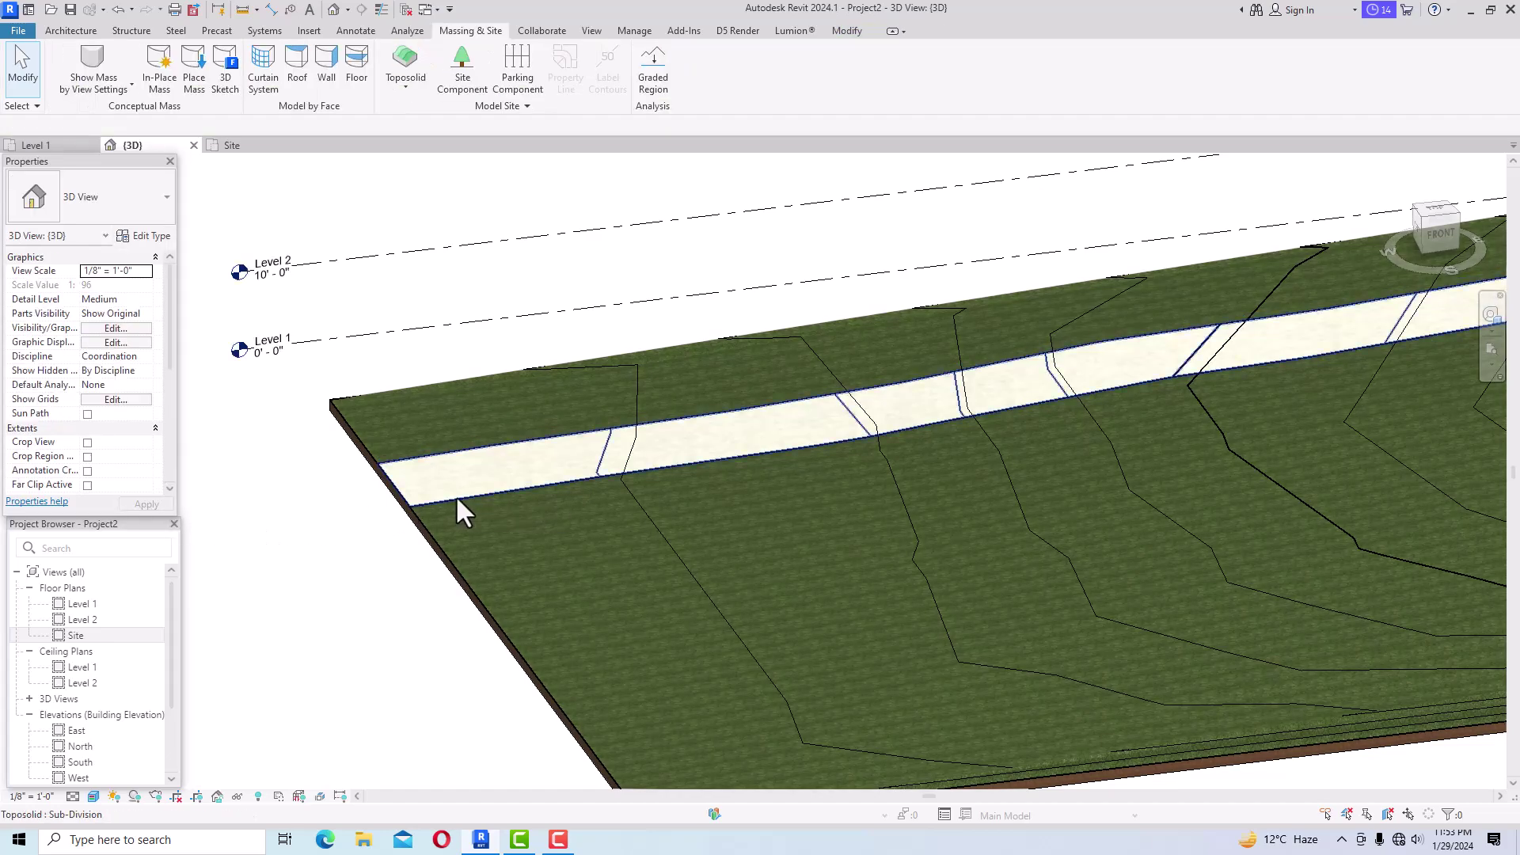
Examine the west end of the sub-division strip up close in the 3D view to check its thickness against the terrain.
scroll(404, 500, up, 4)
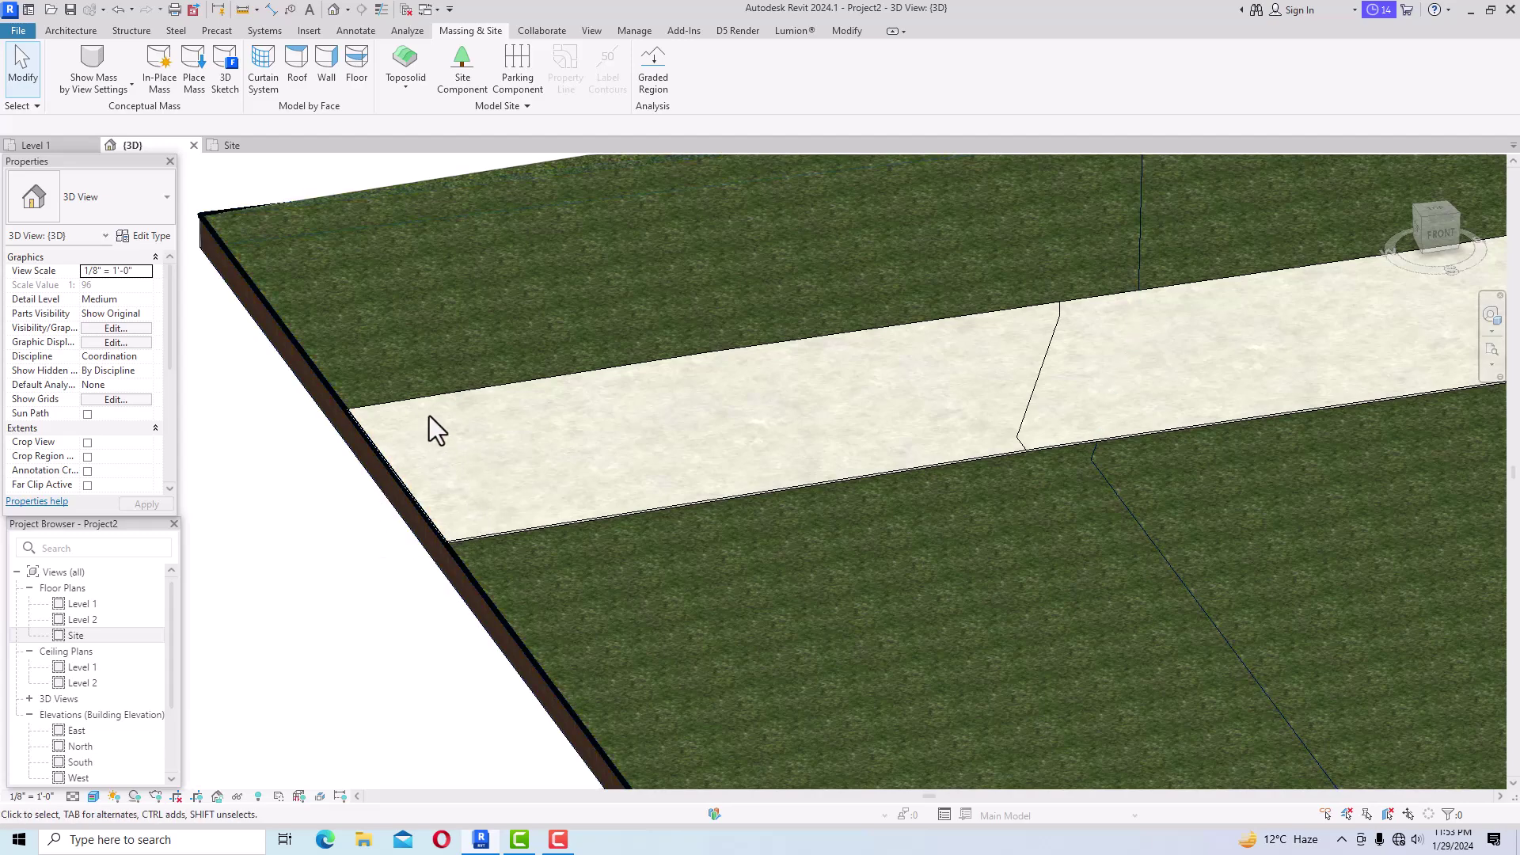
scroll(429, 416, down, 3)
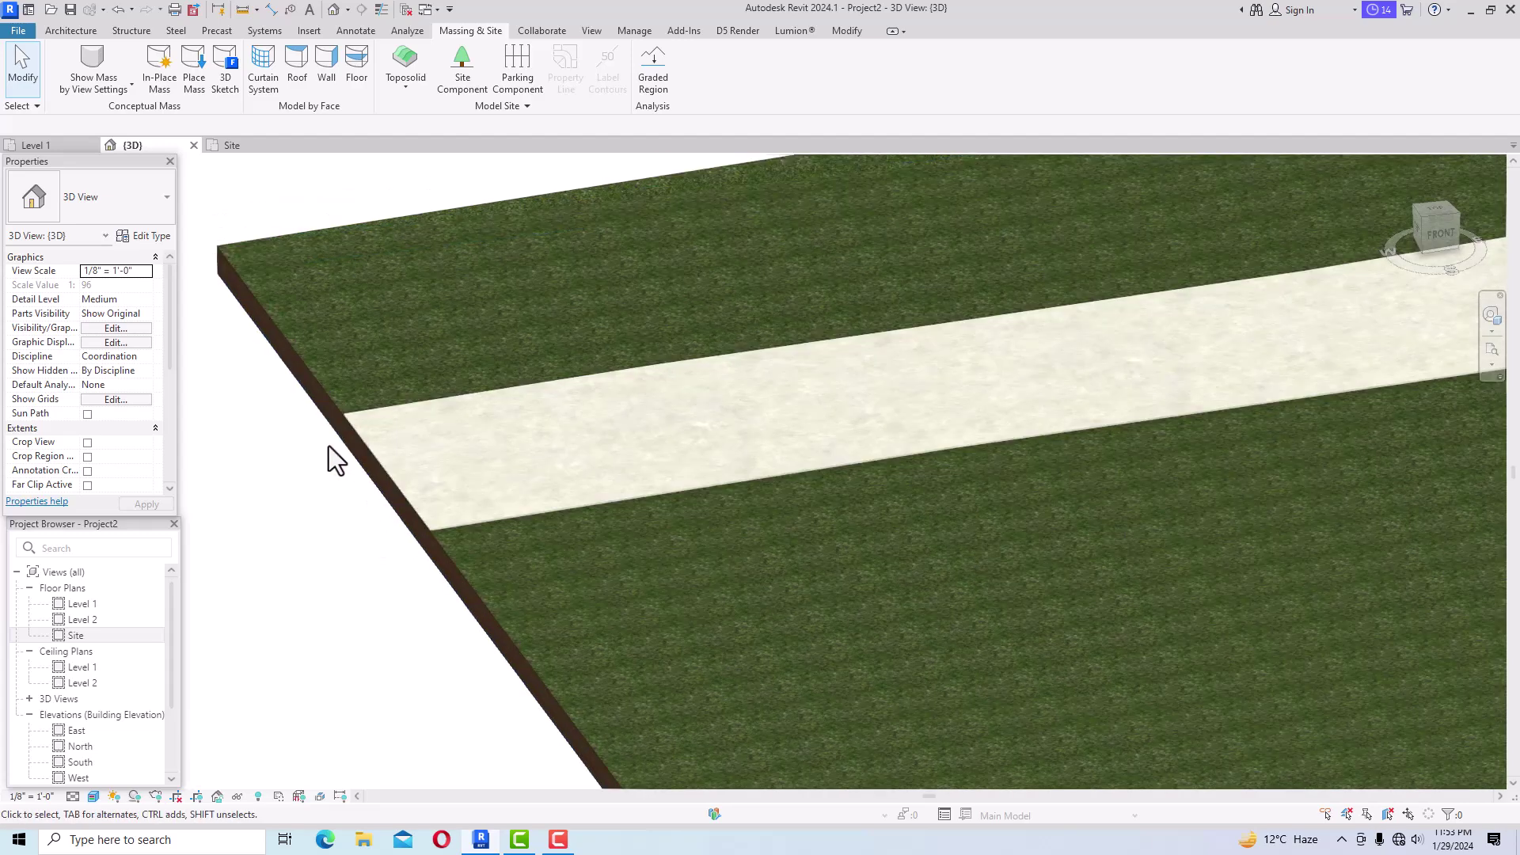
scroll(328, 446, down, 1)
scroll(309, 434, up, 1)
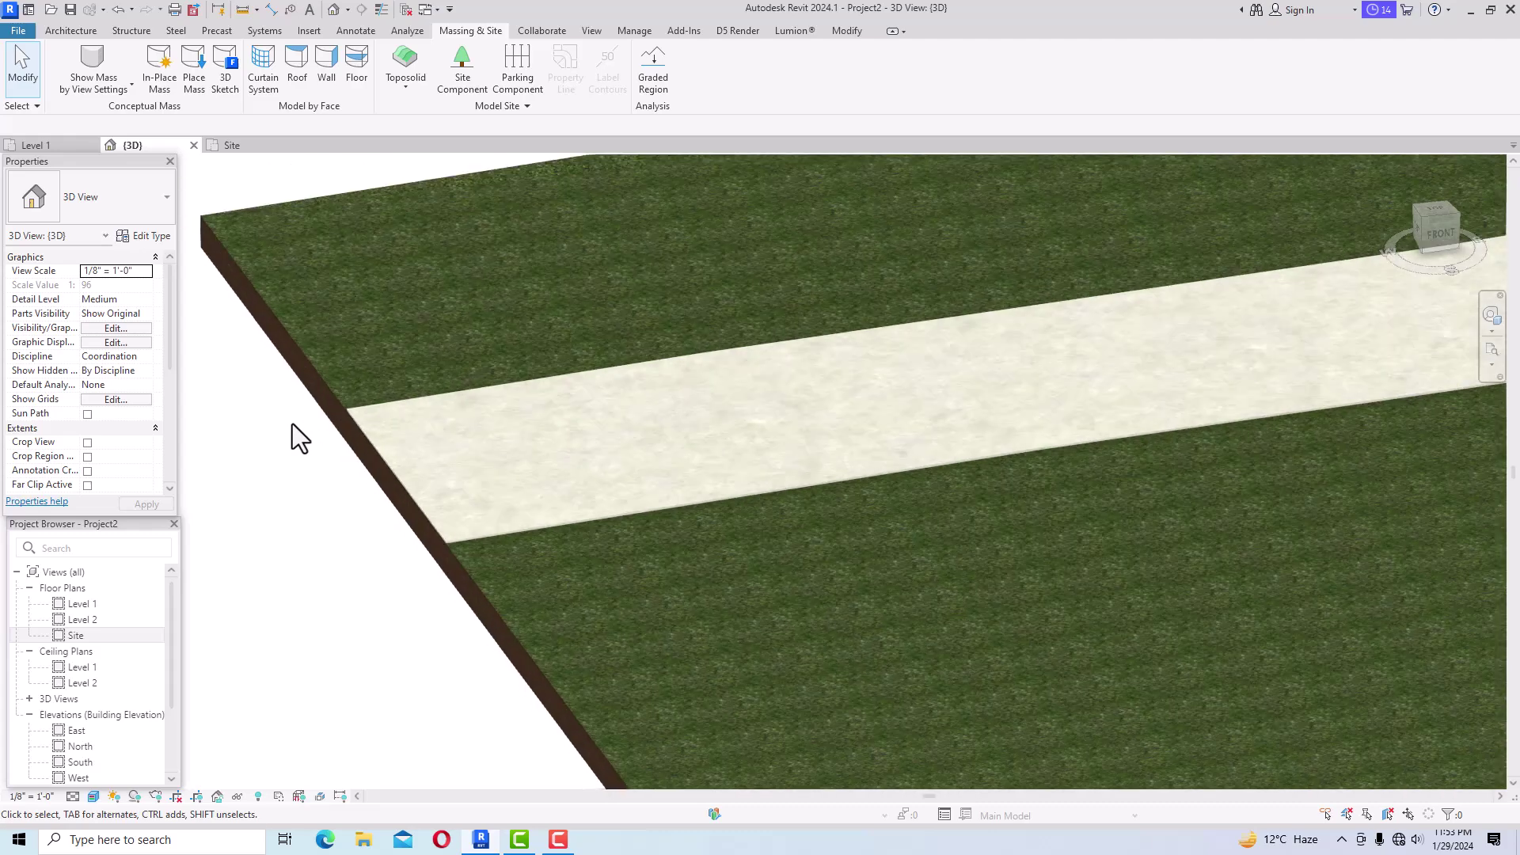
scroll(283, 419, down, 1)
scroll(276, 418, up, 1)
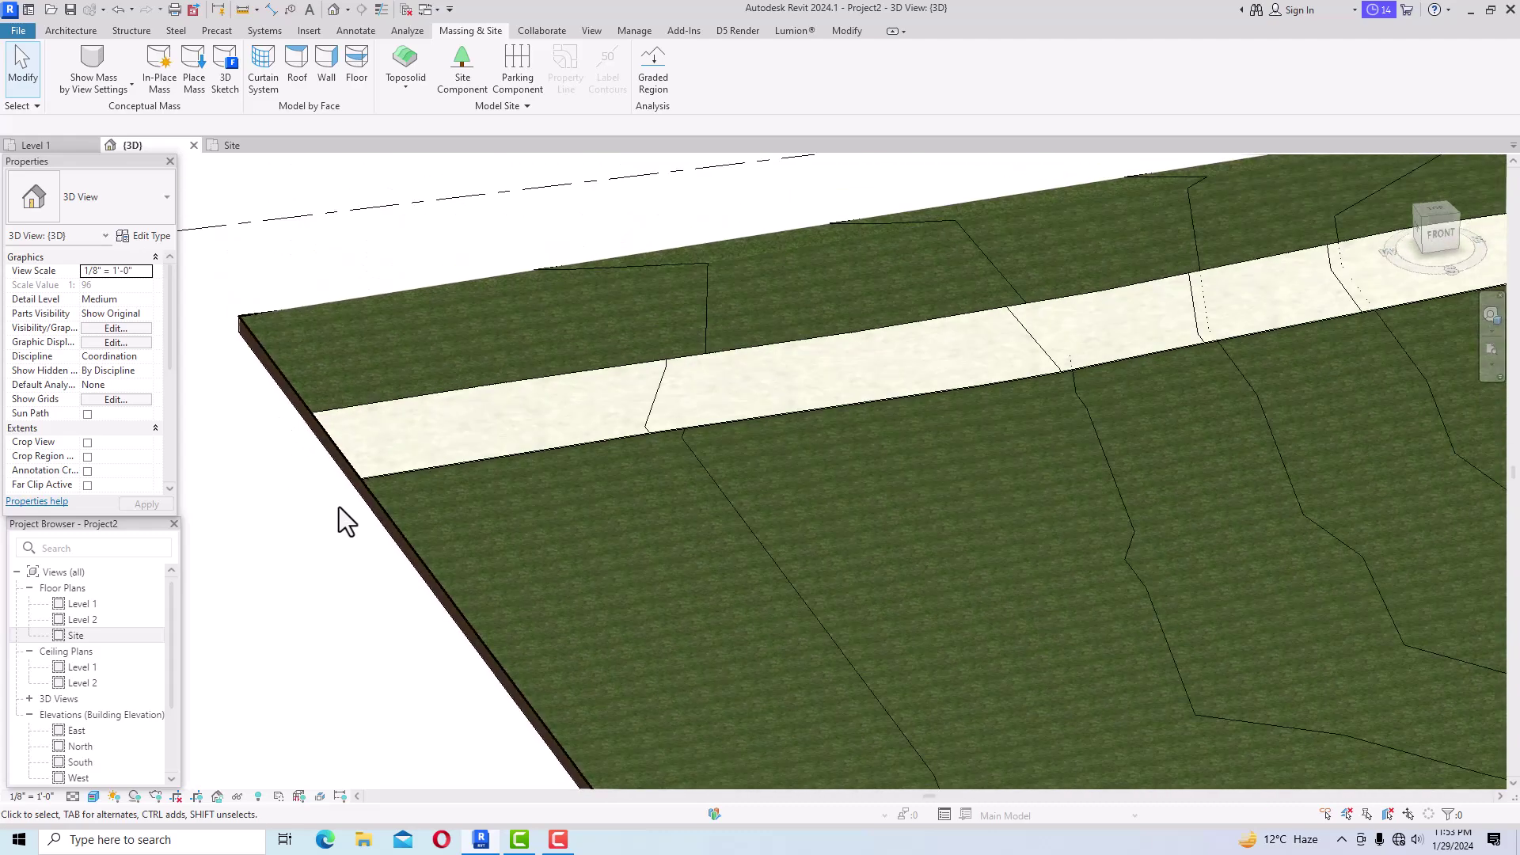
Start splitting the grassland toposolid and, in the Site plan, sketch a rectangle about 282' 6" by 10' 9" across it, south of the sub-division strip.
click(396, 529)
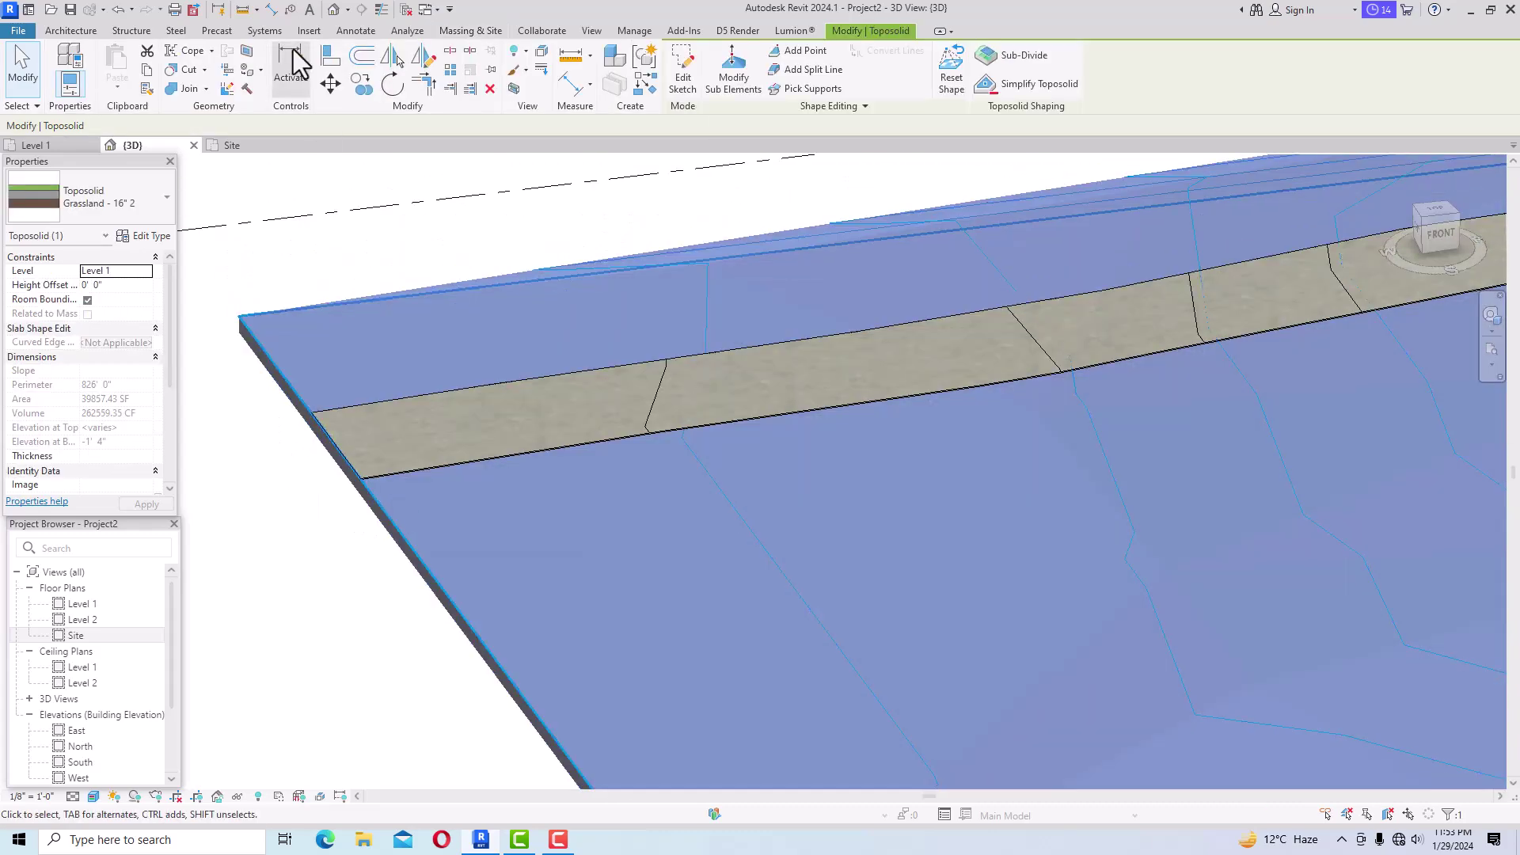
click(454, 54)
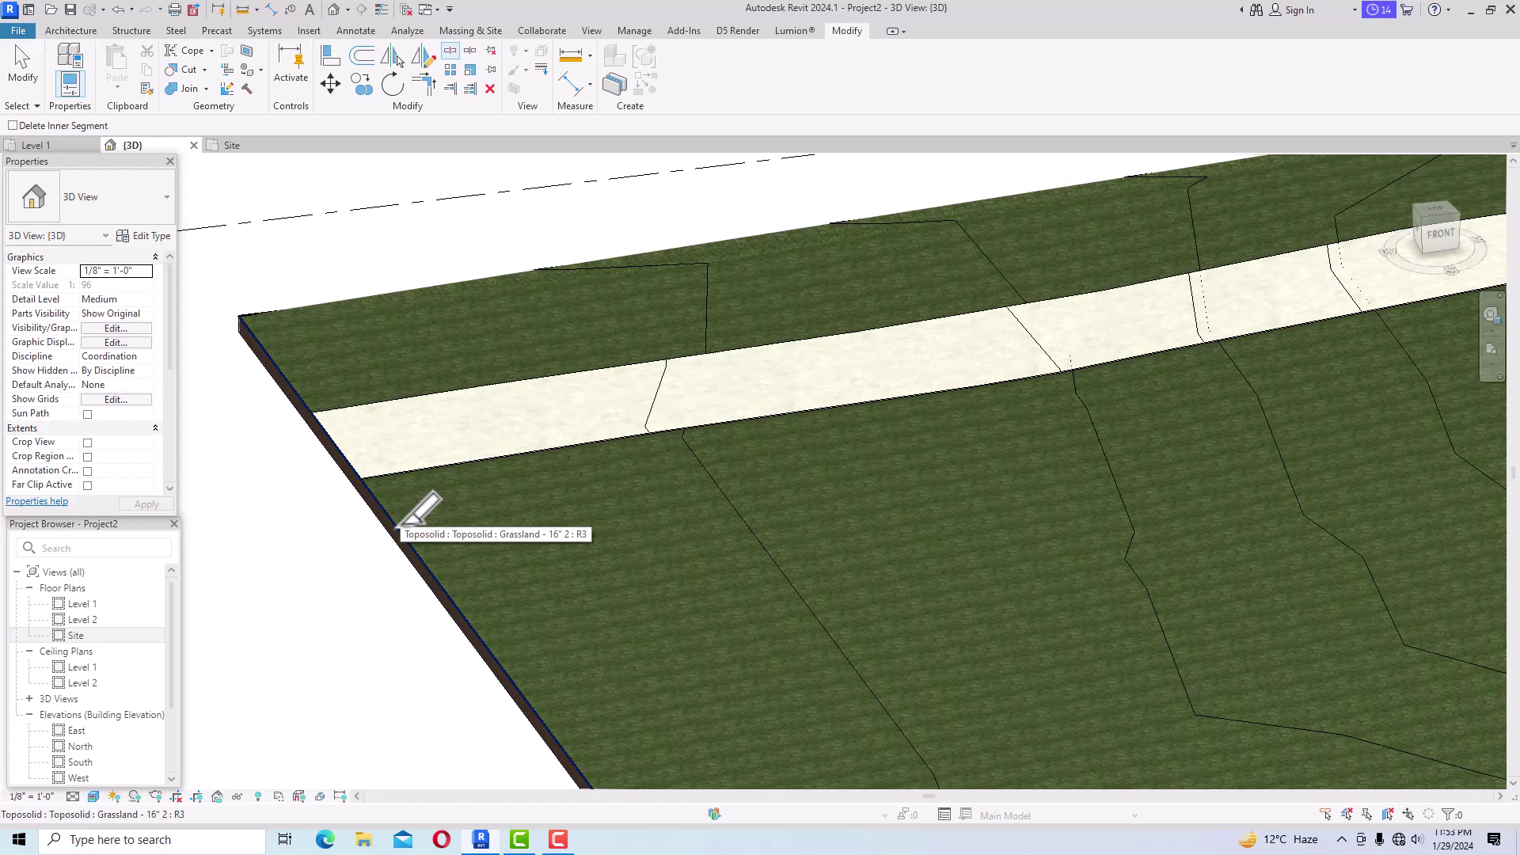
click(400, 524)
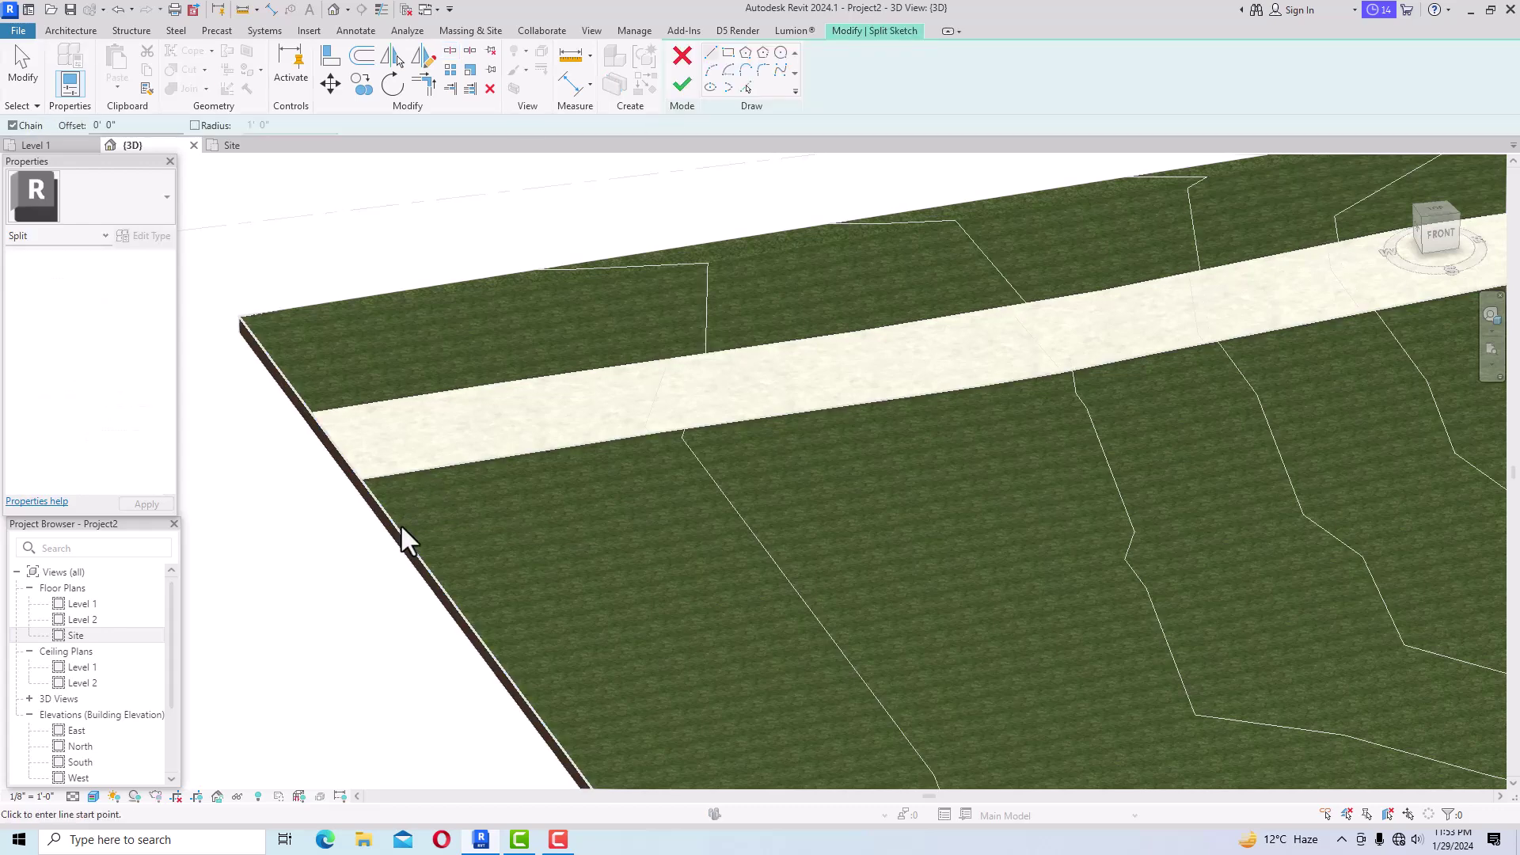
scroll(342, 408, down, 2)
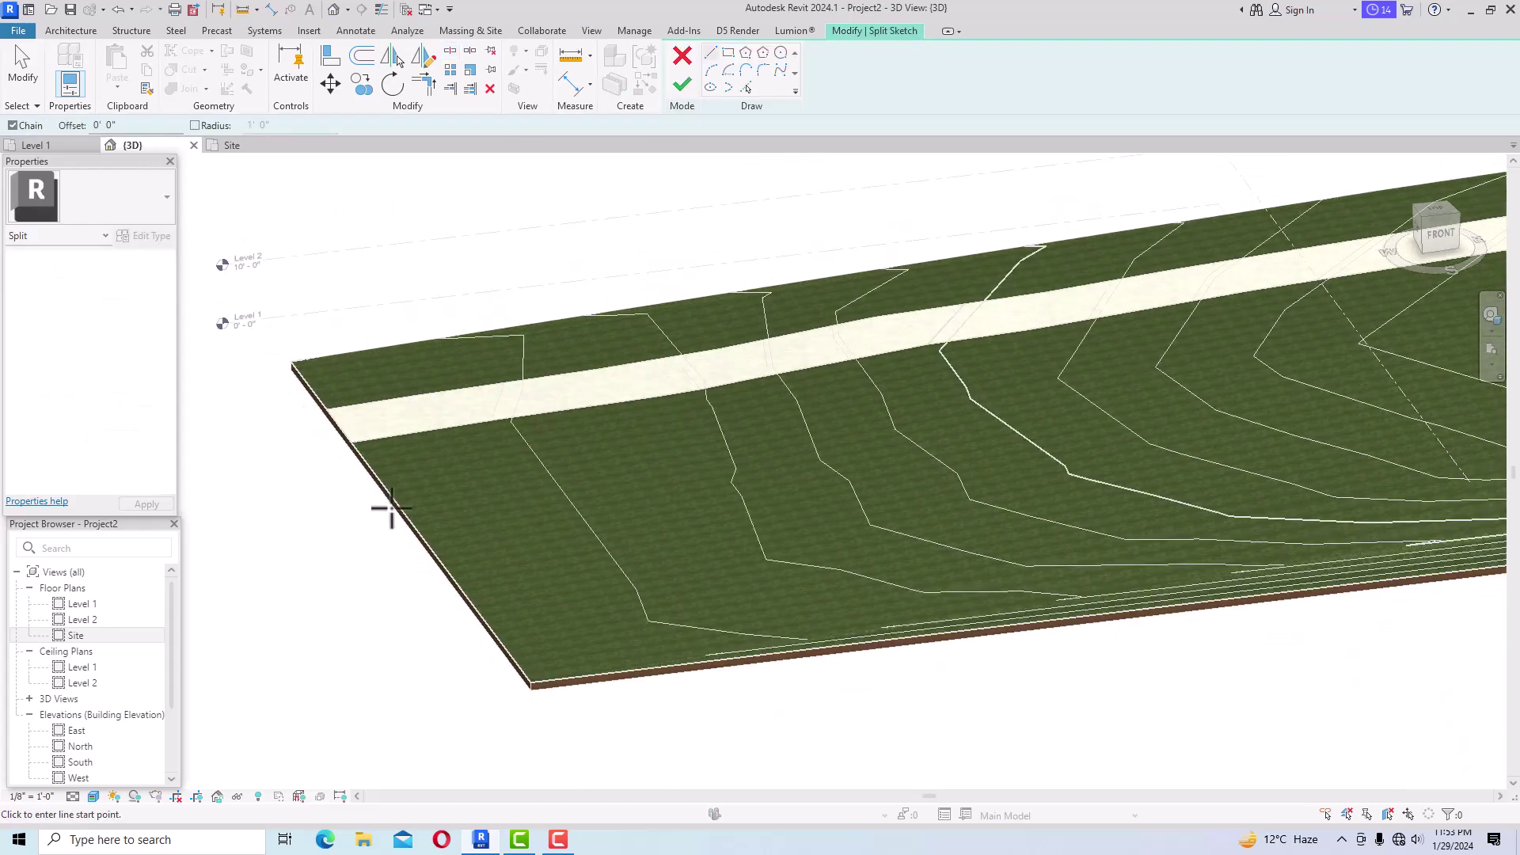
double_click(82, 637)
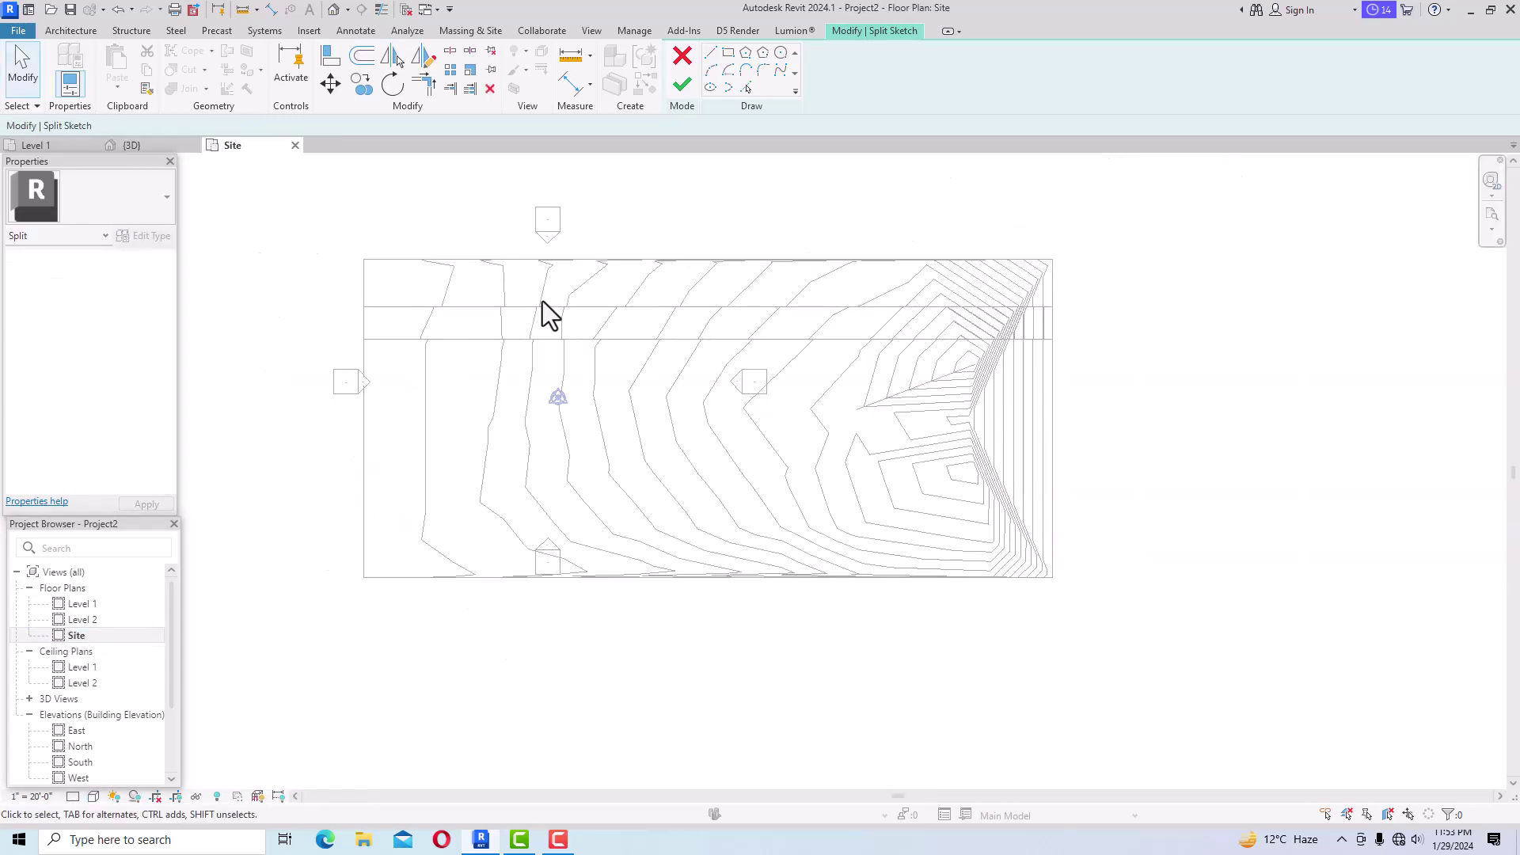
click(727, 52)
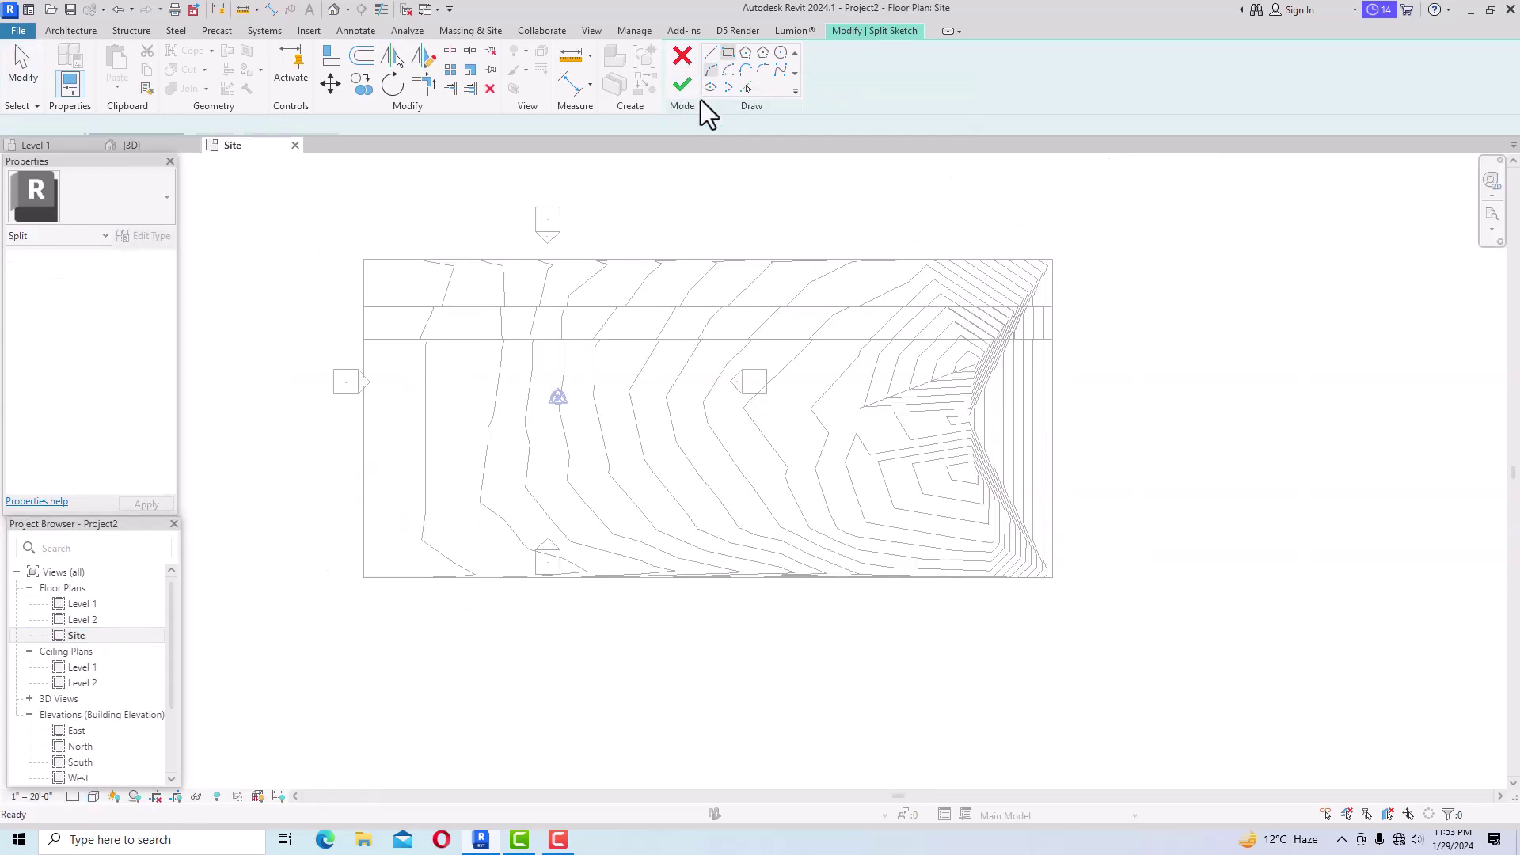
click(363, 430)
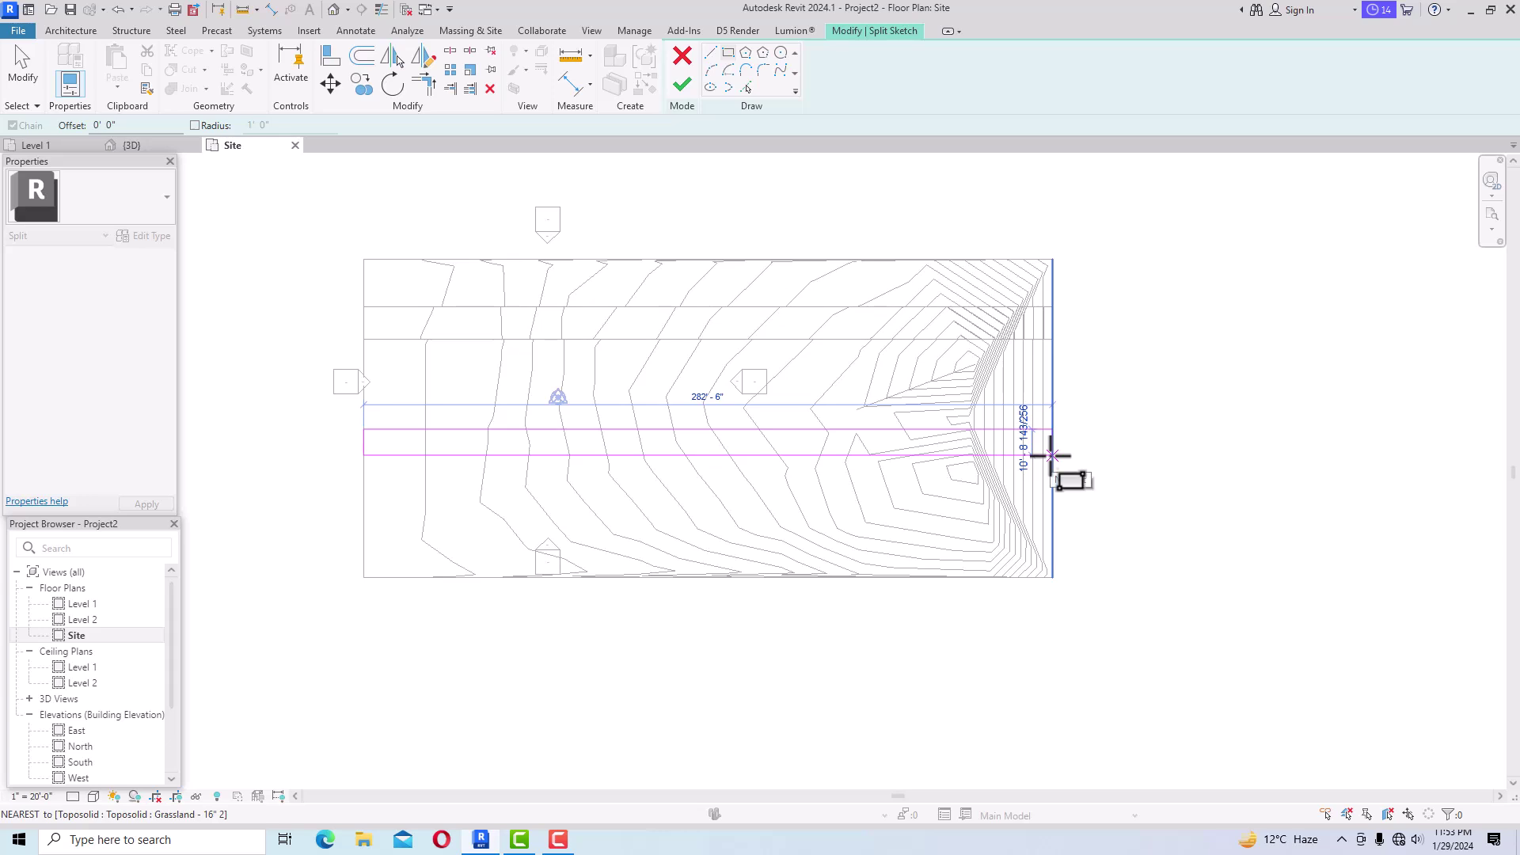
click(1051, 455)
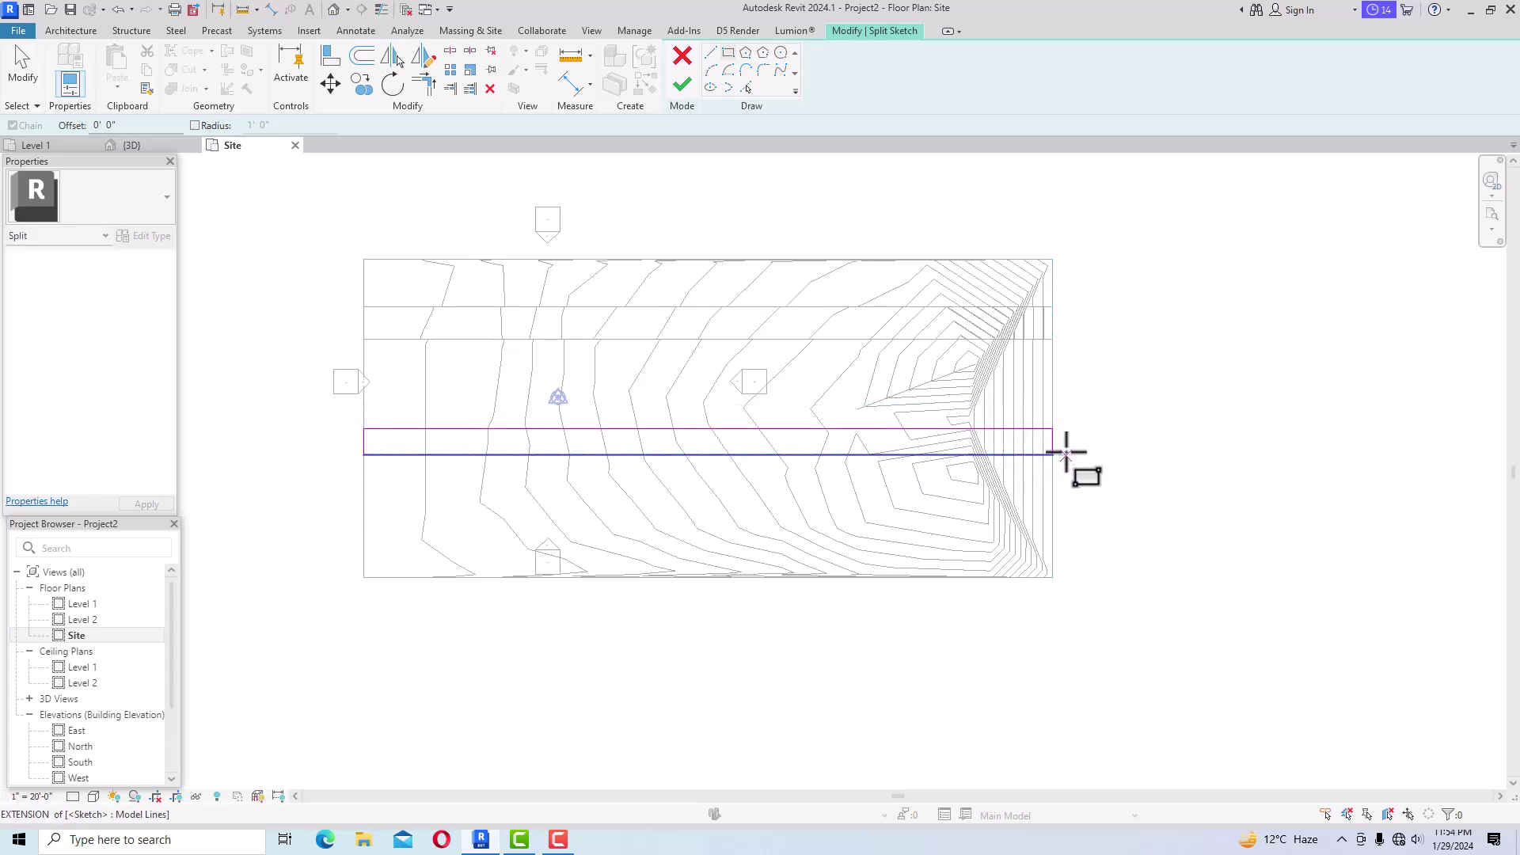
Set the split rectangle's width to 10' and finish the split, deleting the instances that cause the sub-divide error.
key(Escape)
click(1046, 455)
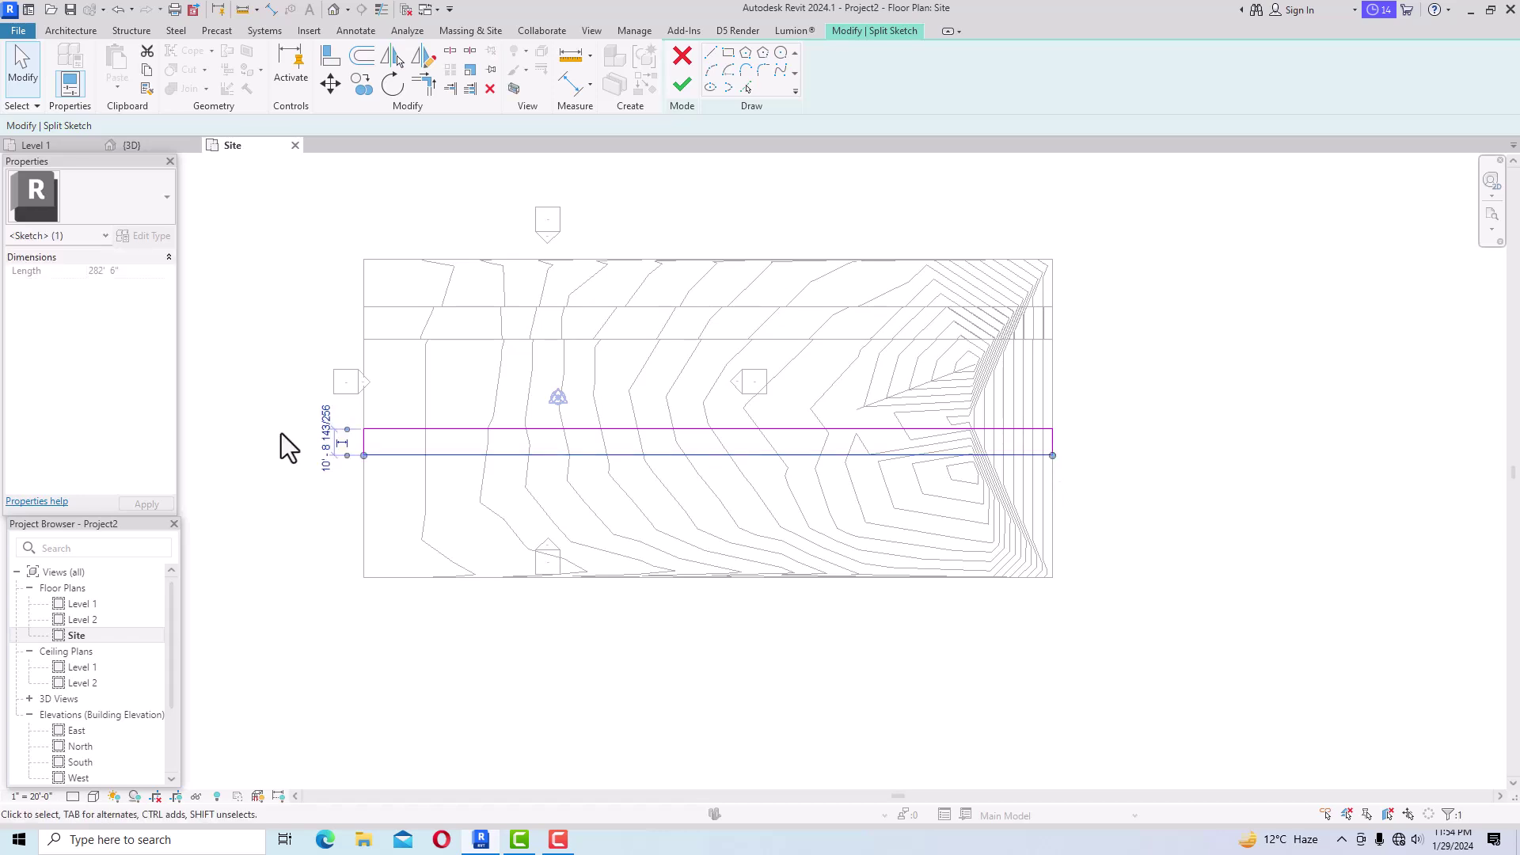
click(327, 447)
text(10)
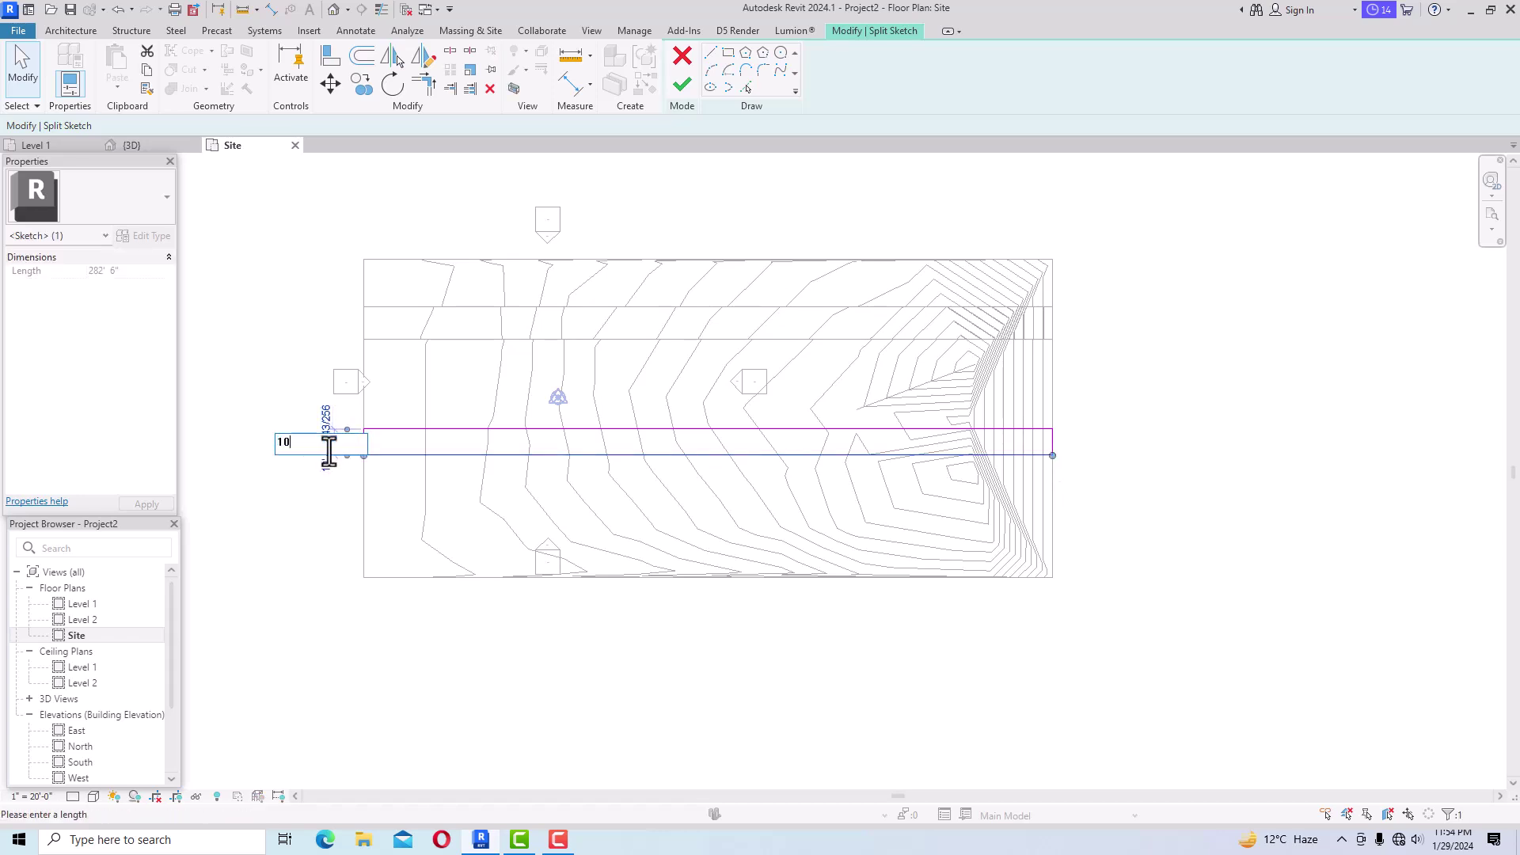
key(Return)
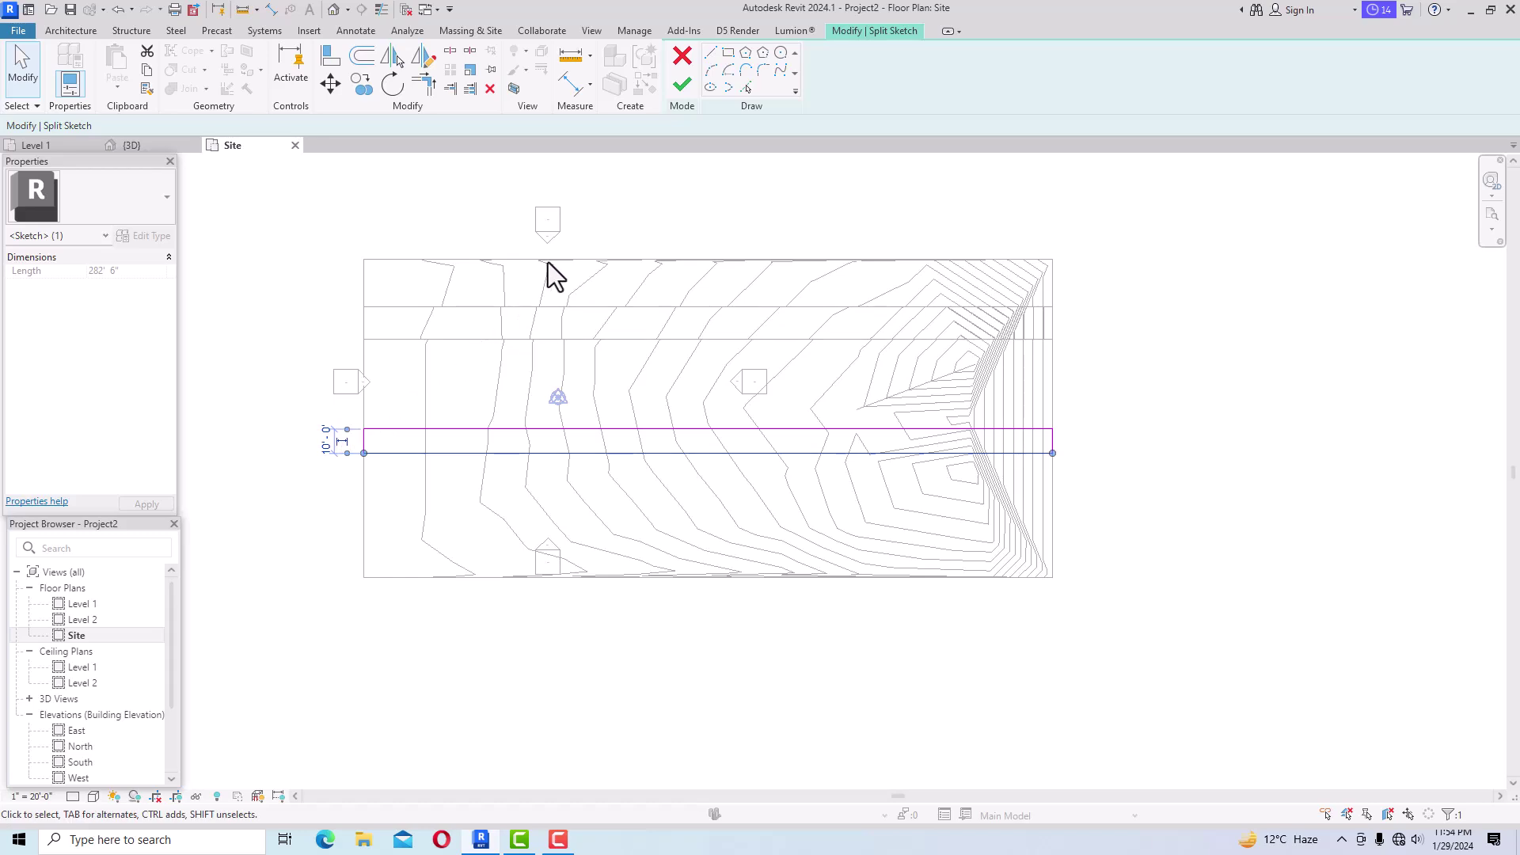
click(676, 93)
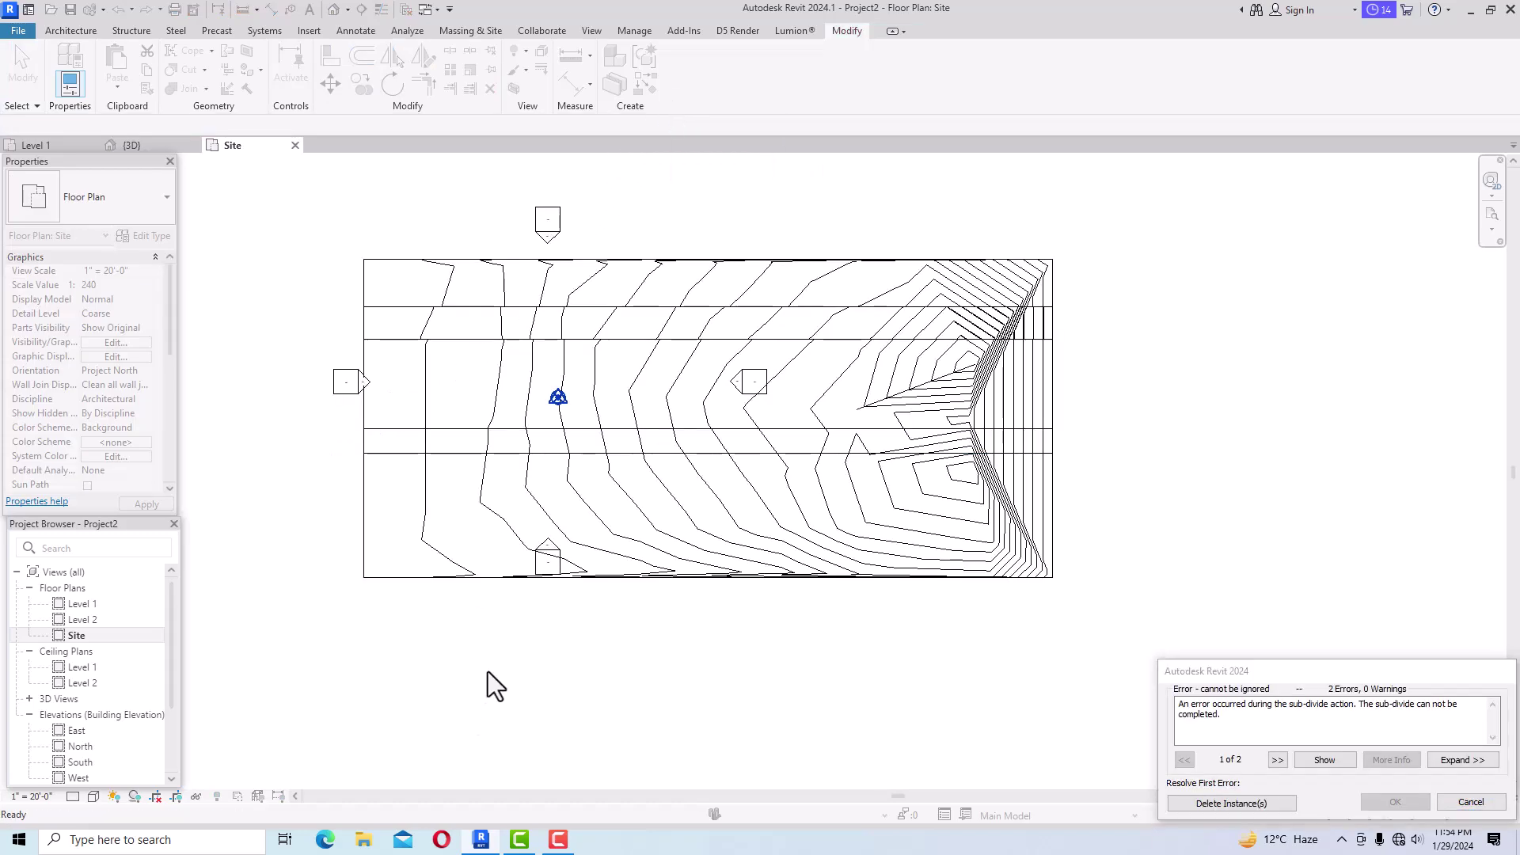
click(1211, 802)
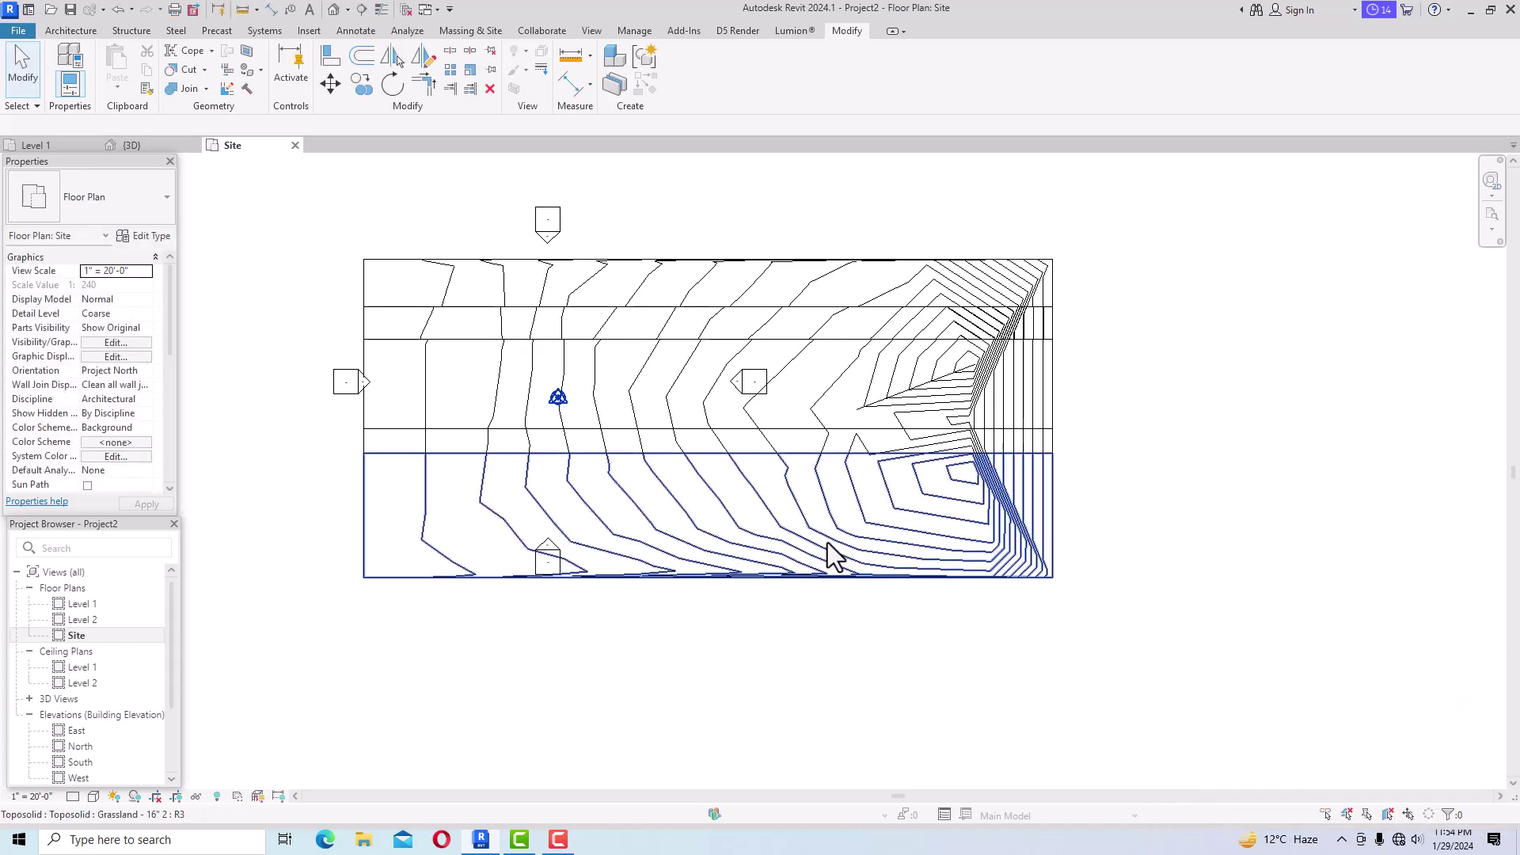
In the 3D view, change the narrow split-off toposolid strip to the type Path - 4" Wood Planks.
click(334, 9)
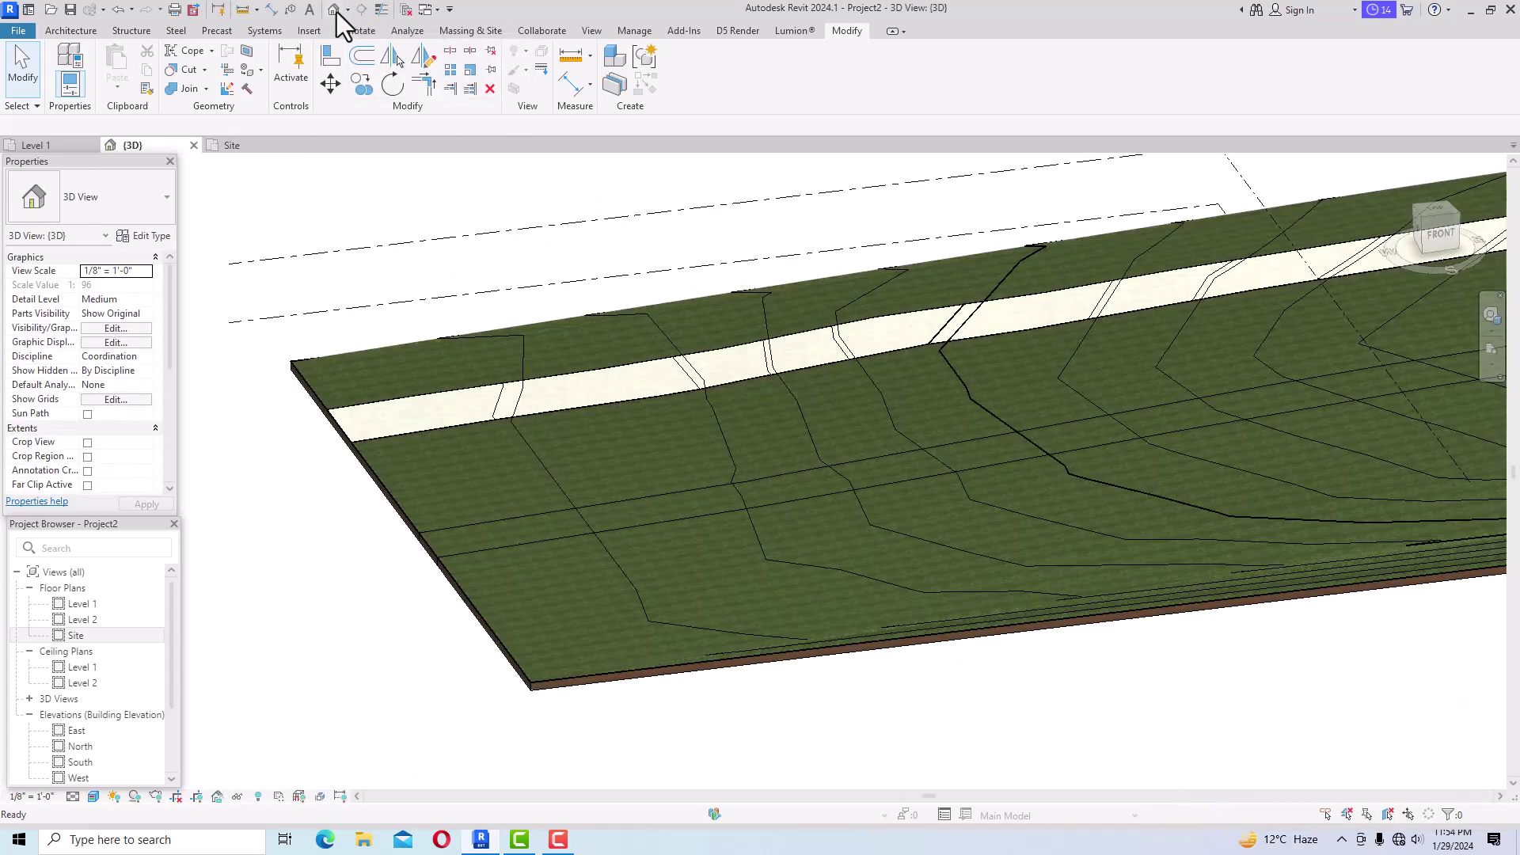
scroll(299, 537, down, 1)
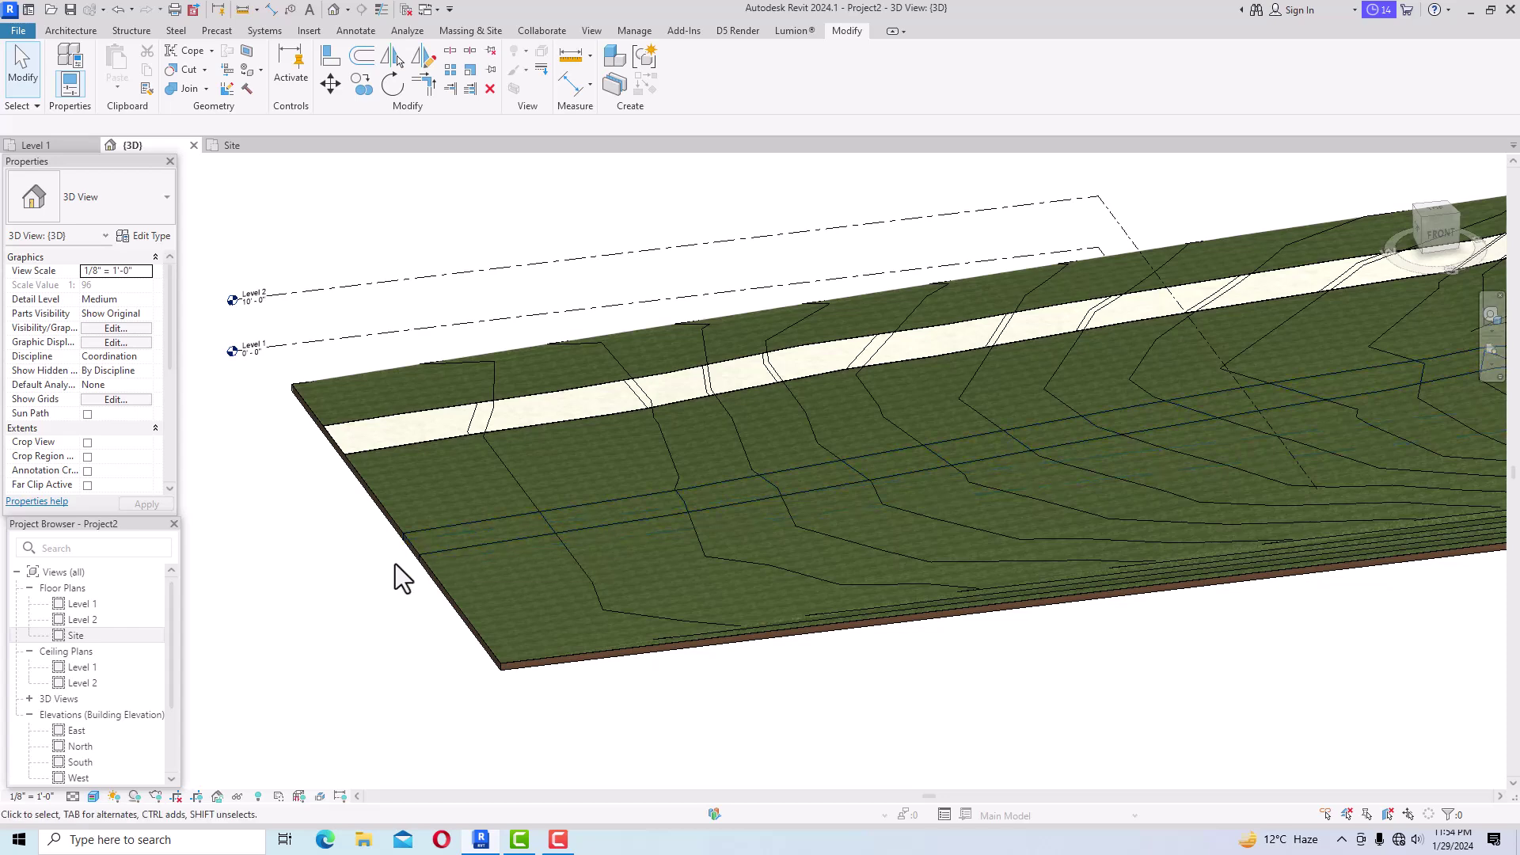
scroll(396, 564, down, 4)
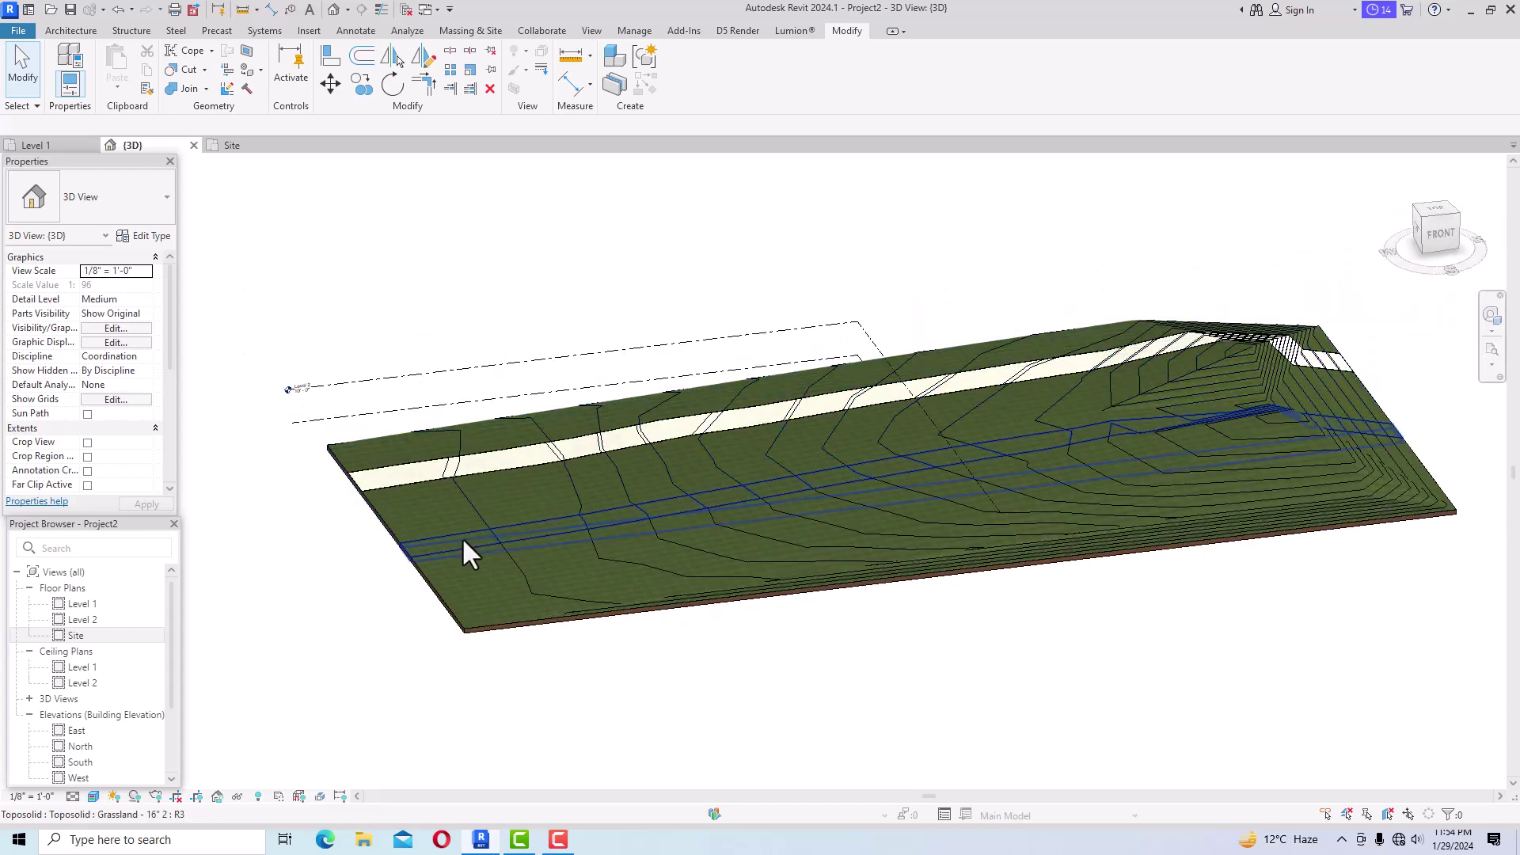
click(457, 551)
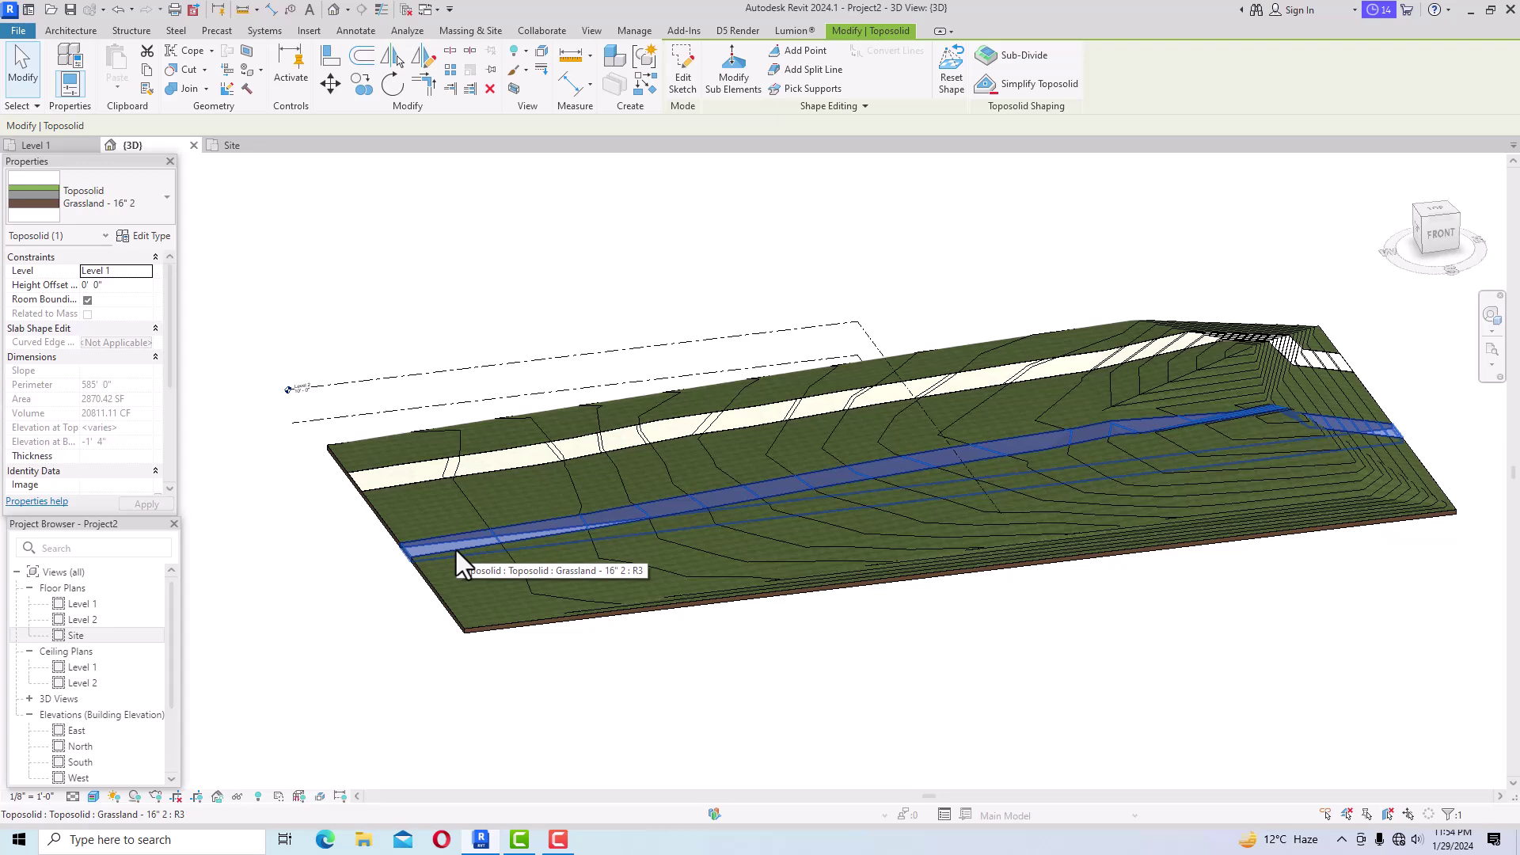
click(149, 216)
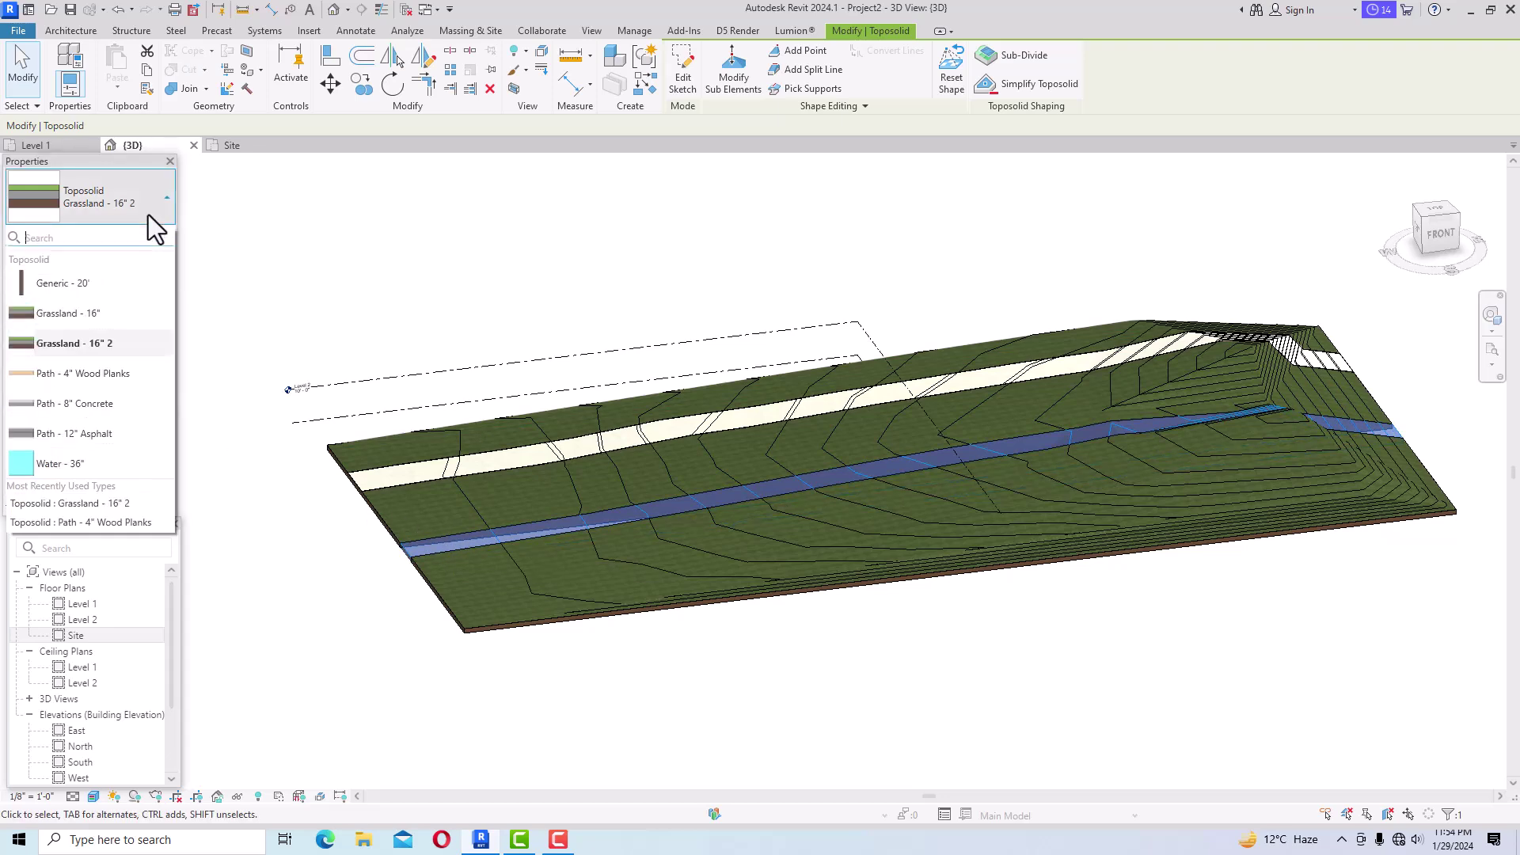
click(110, 373)
click(339, 585)
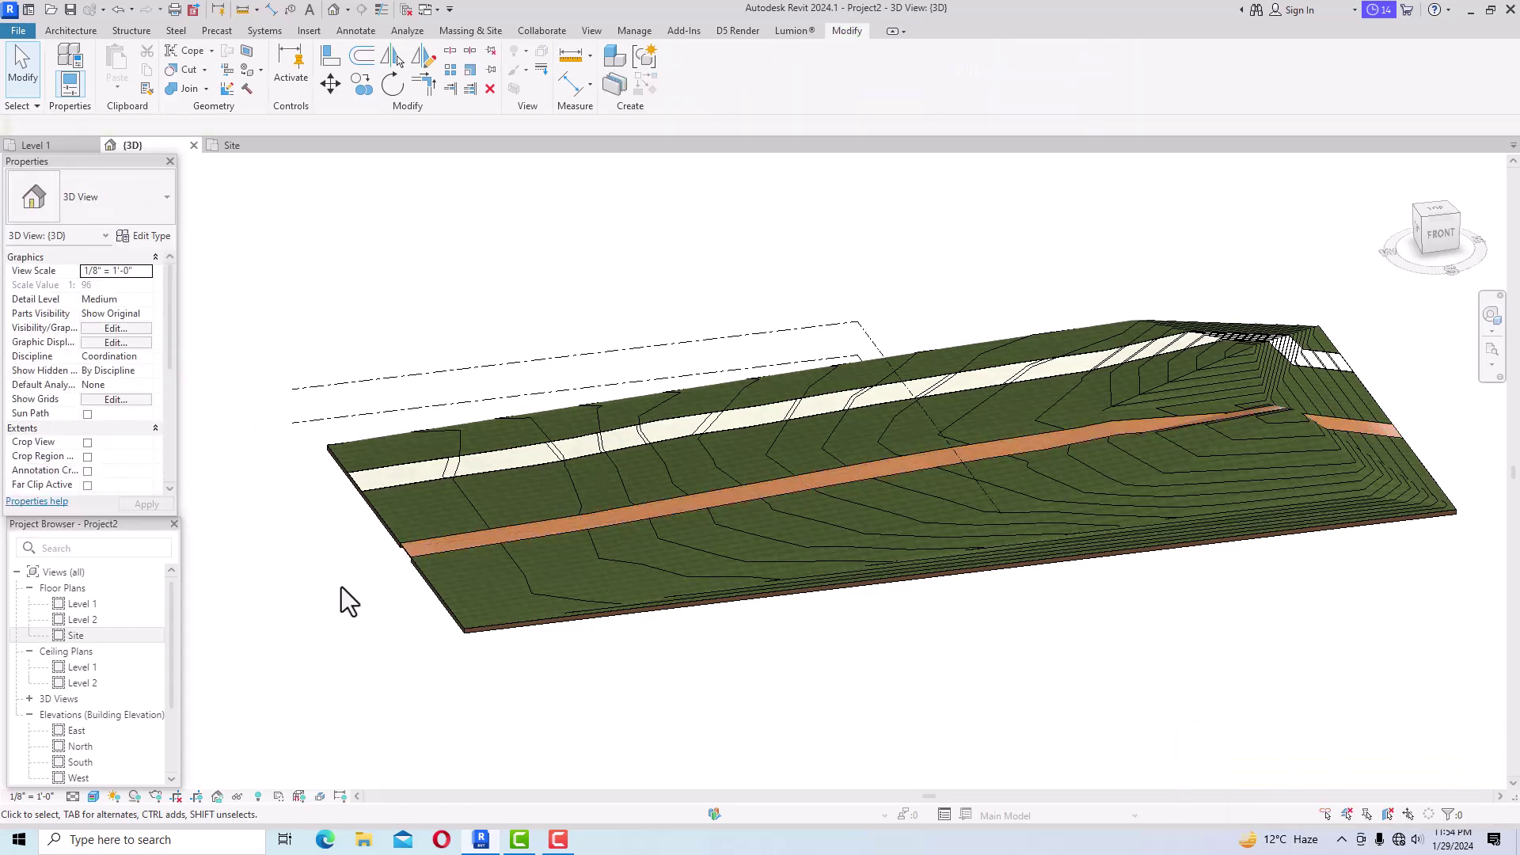
Set the wood-plank strip's Height Offset From Level to -0' 4" and apply it.
scroll(412, 591, up, 6)
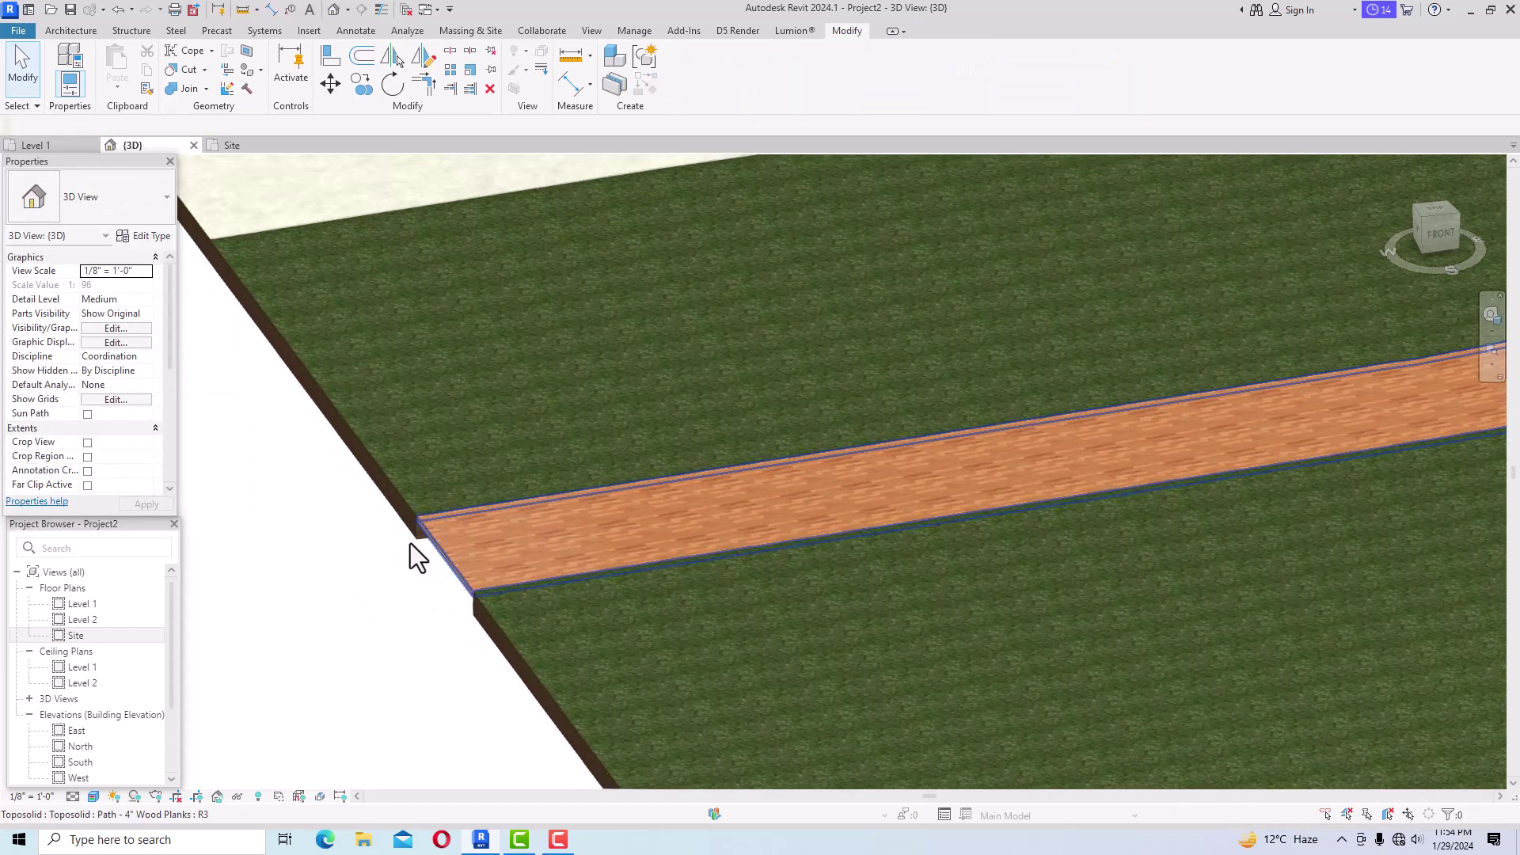
click(432, 551)
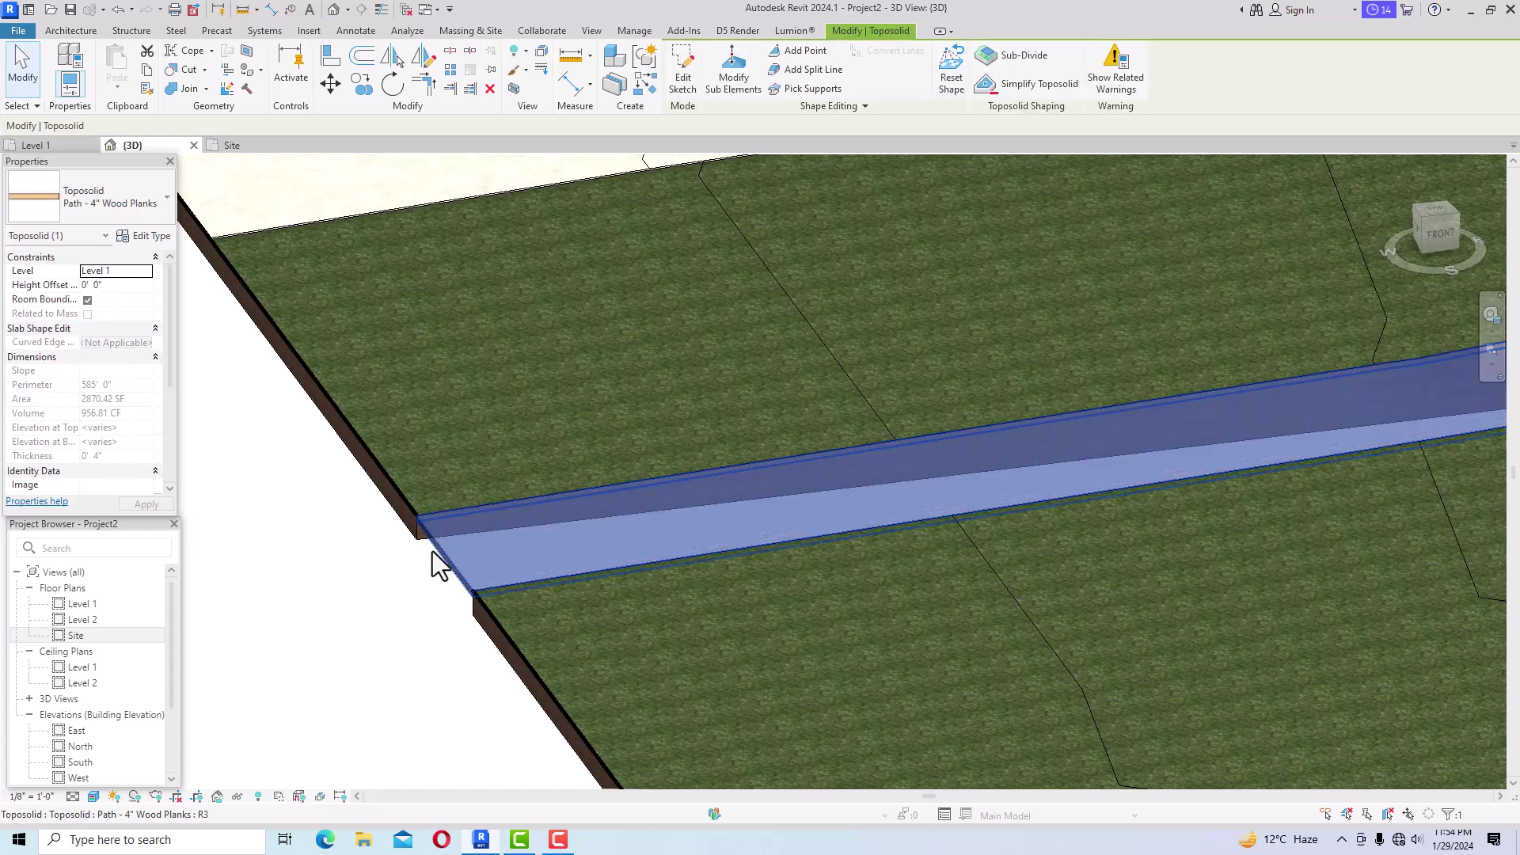
click(125, 287)
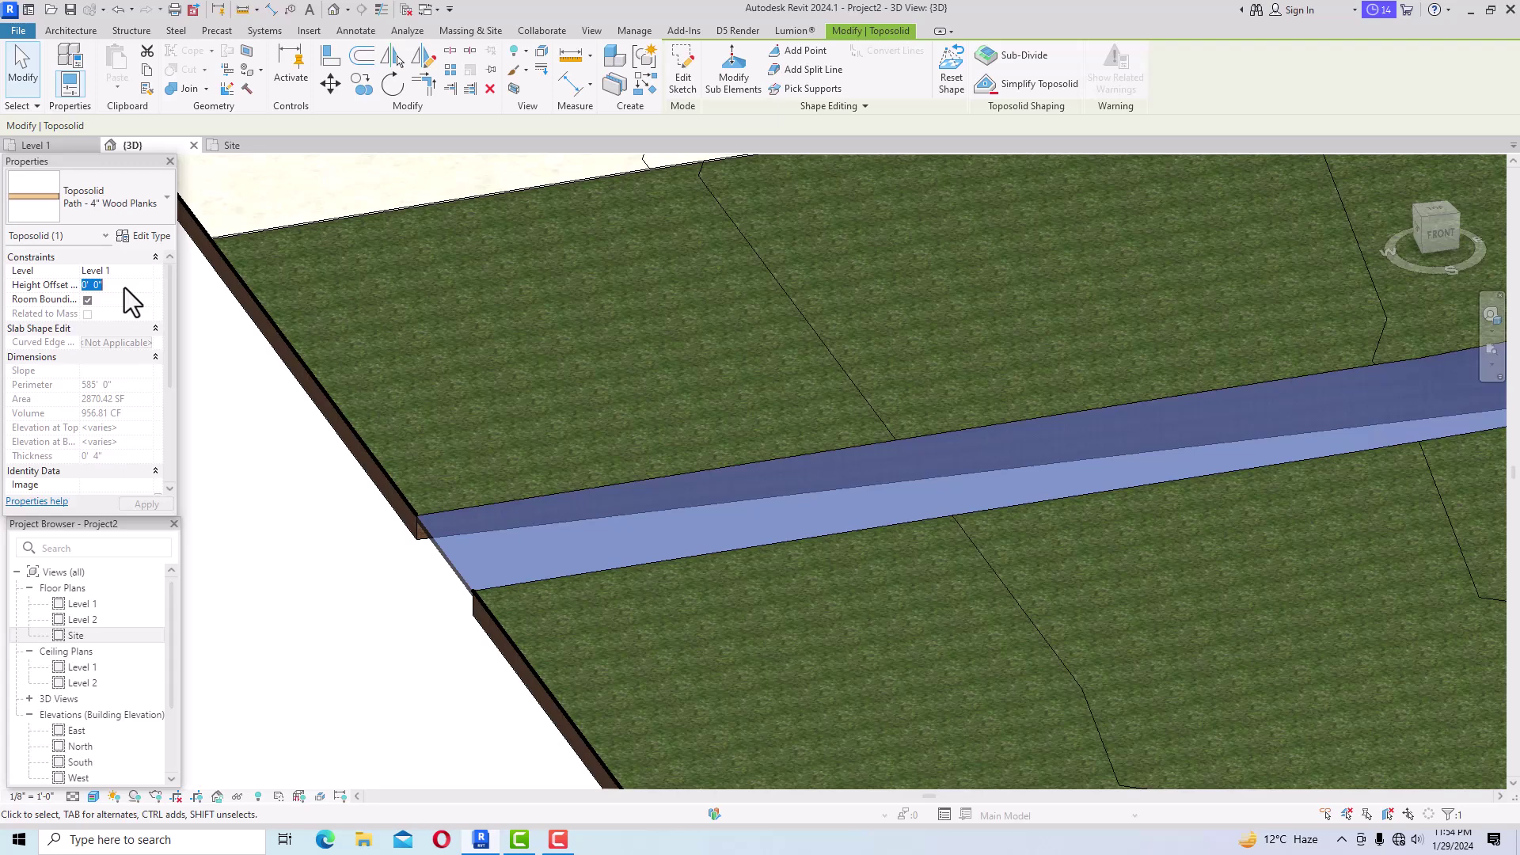
text(-4)
click(148, 506)
scroll(447, 594, up, 4)
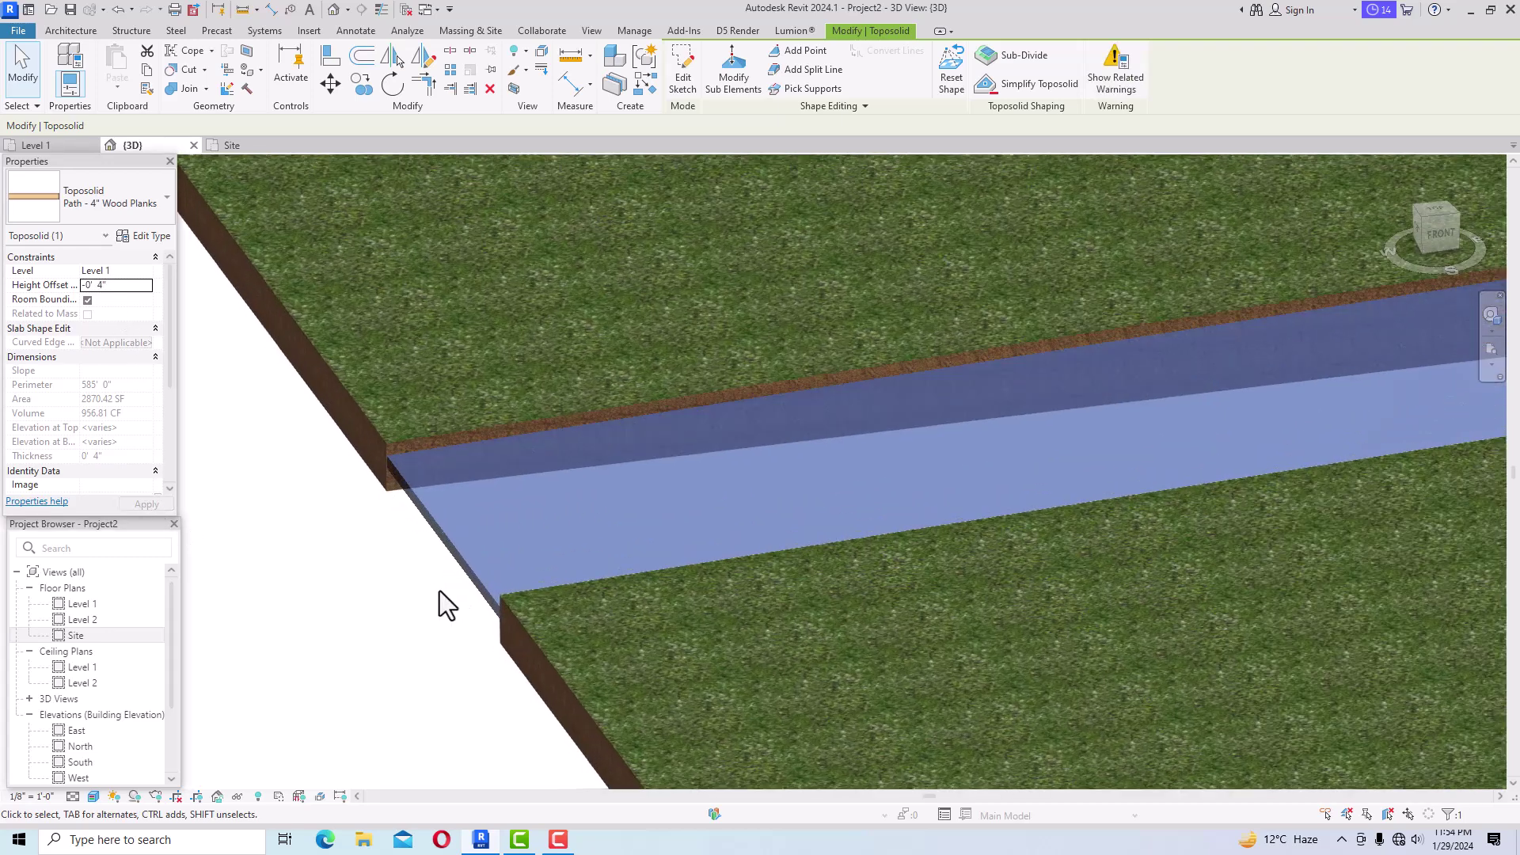
click(387, 612)
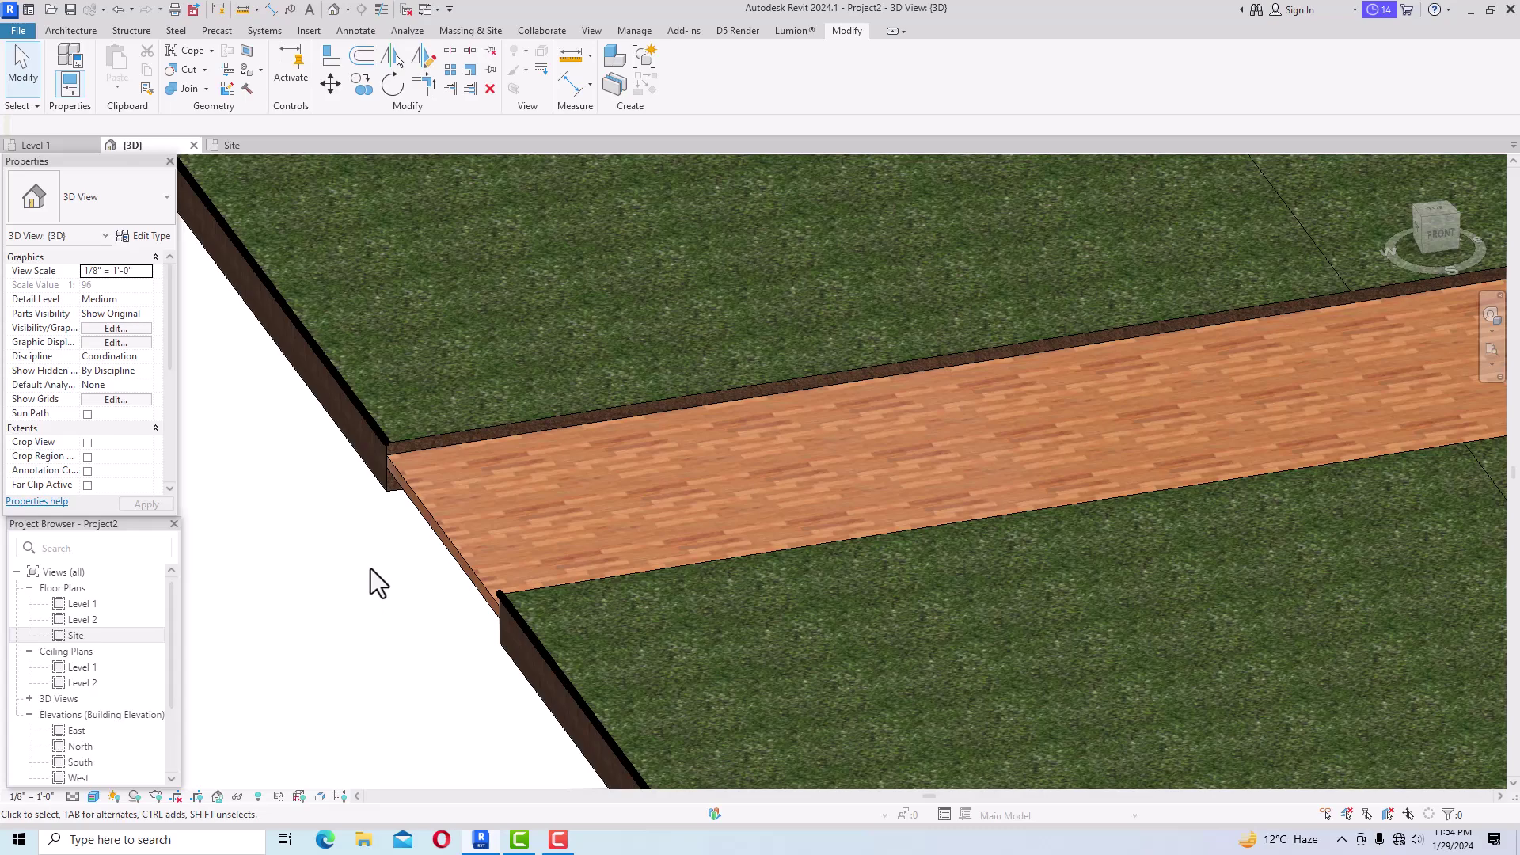
Examine the lowered wood-plank strip and the sub-division strip in the 3D view, orbiting to a front-left corner angle.
scroll(335, 430, down, 5)
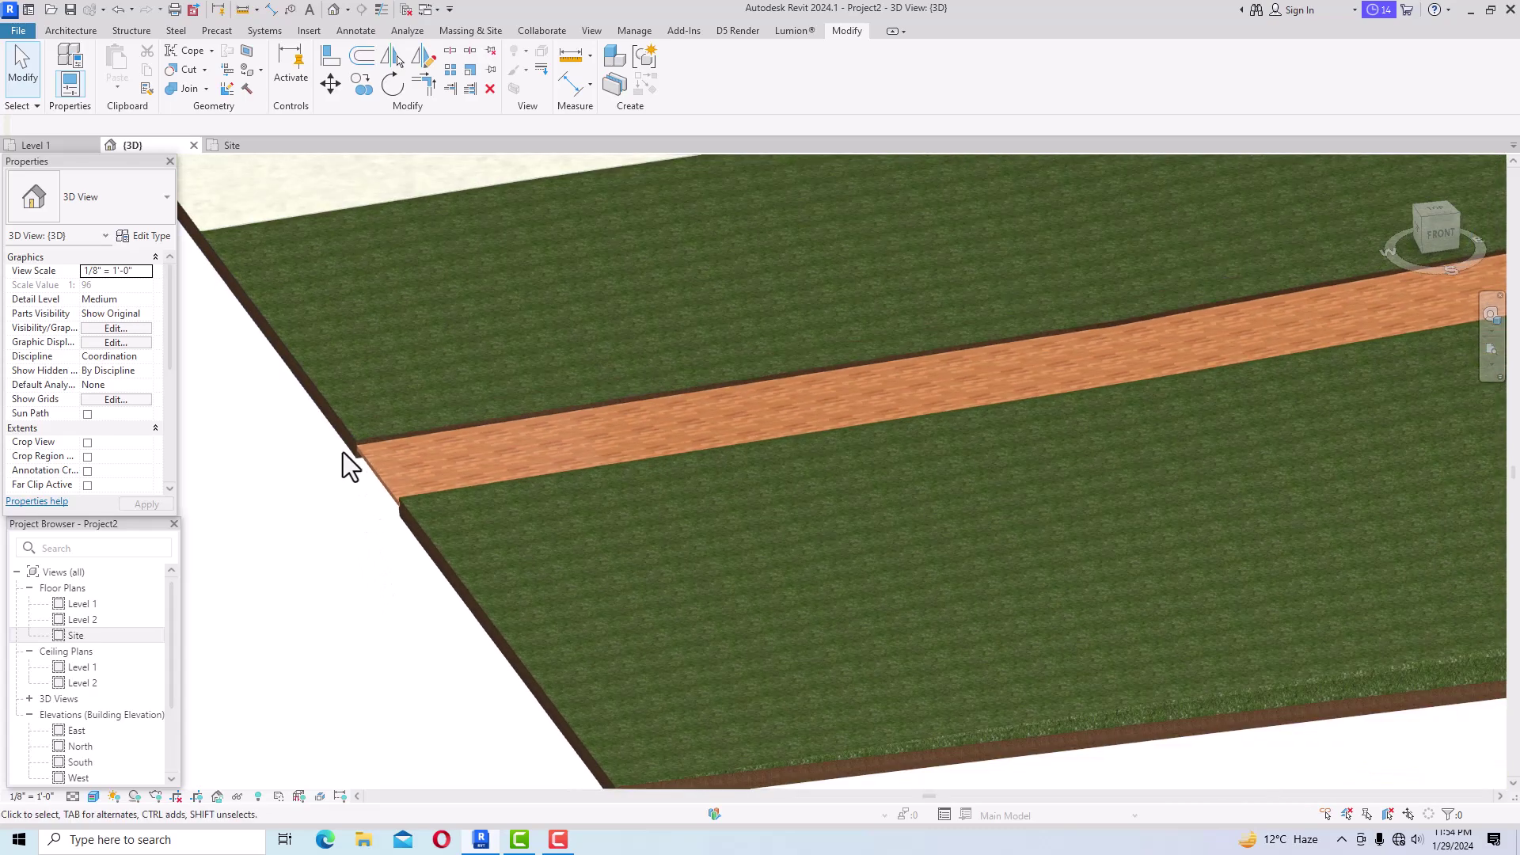
scroll(344, 453, down, 2)
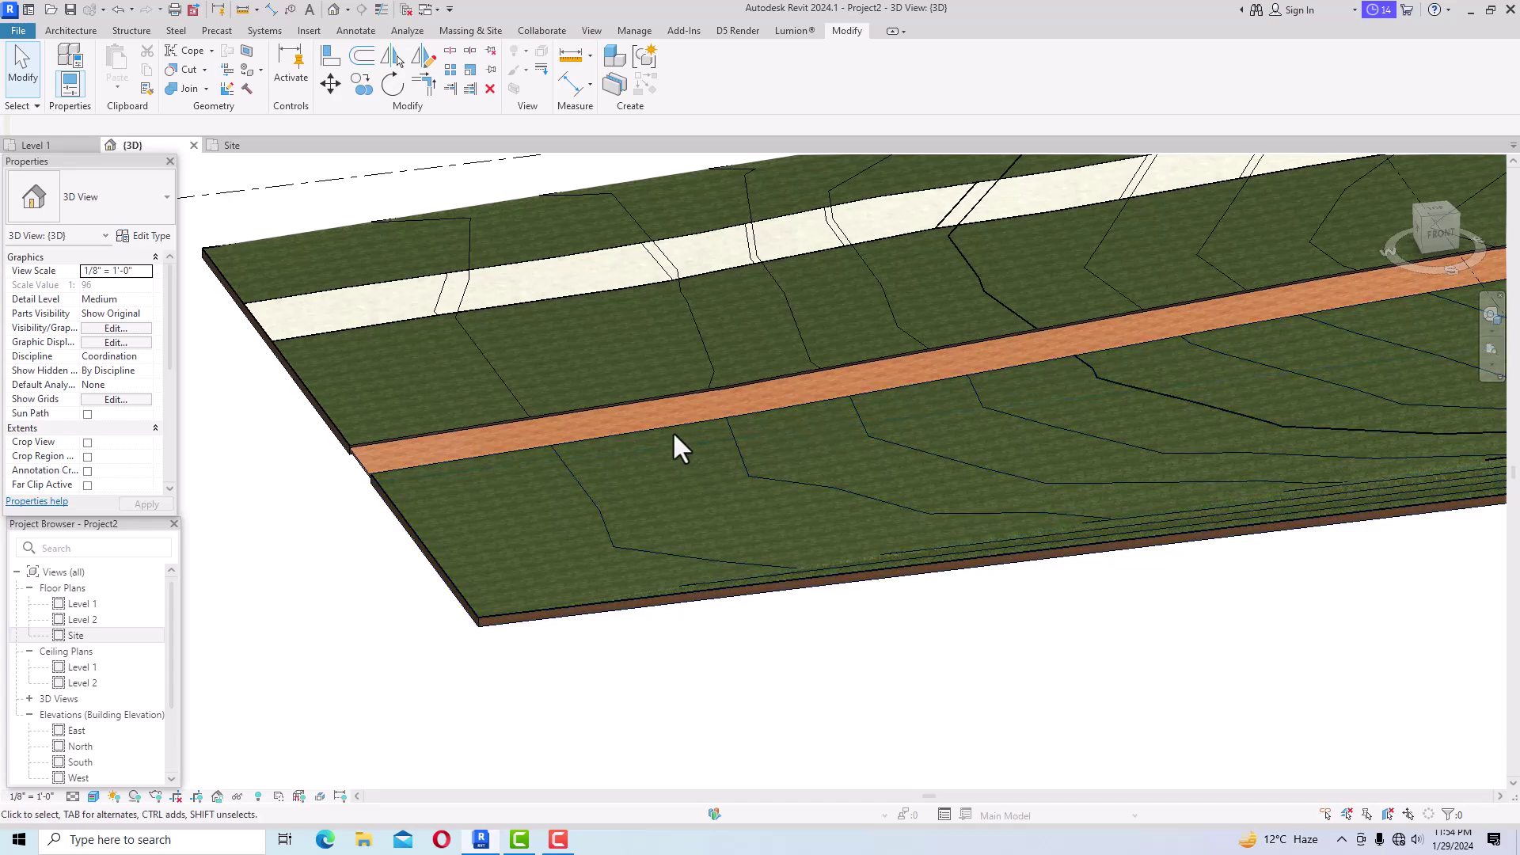
scroll(516, 437, down, 6)
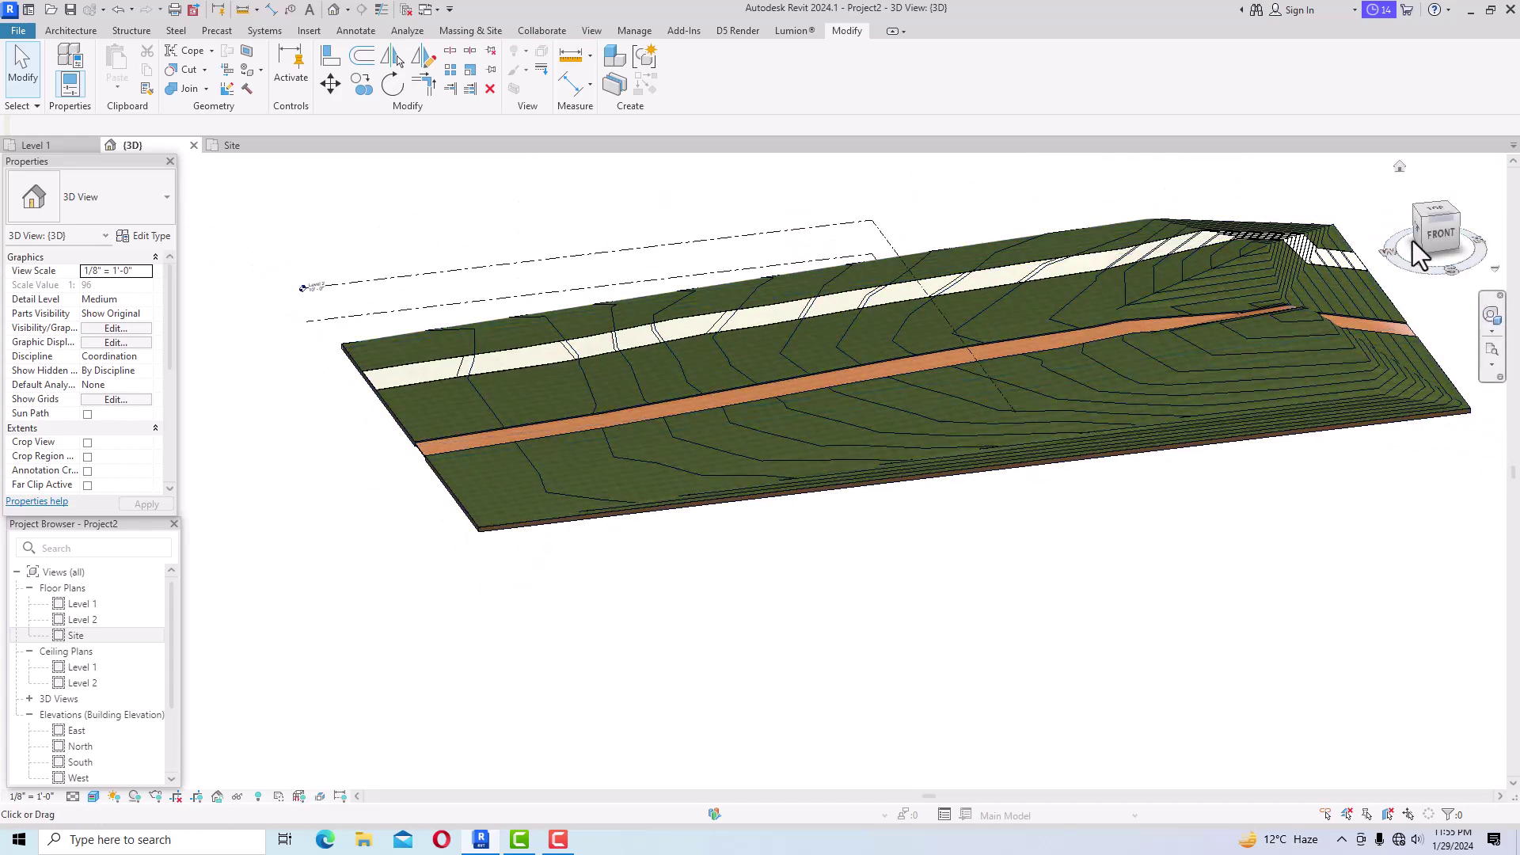
drag(1440, 224, 1417, 238)
scroll(753, 343, up, 4)
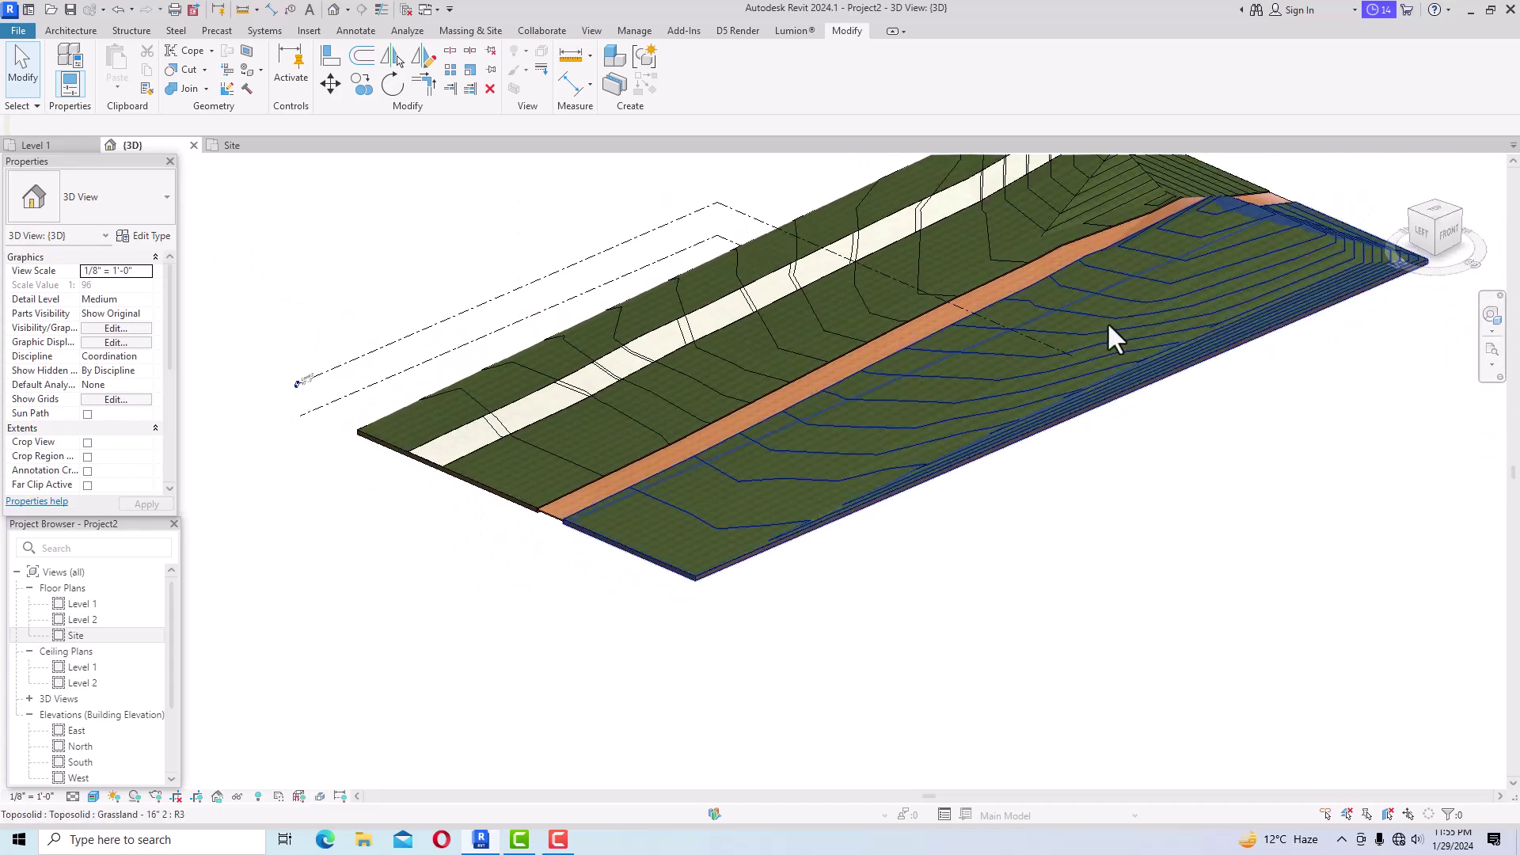
scroll(475, 457, down, 1)
click(458, 461)
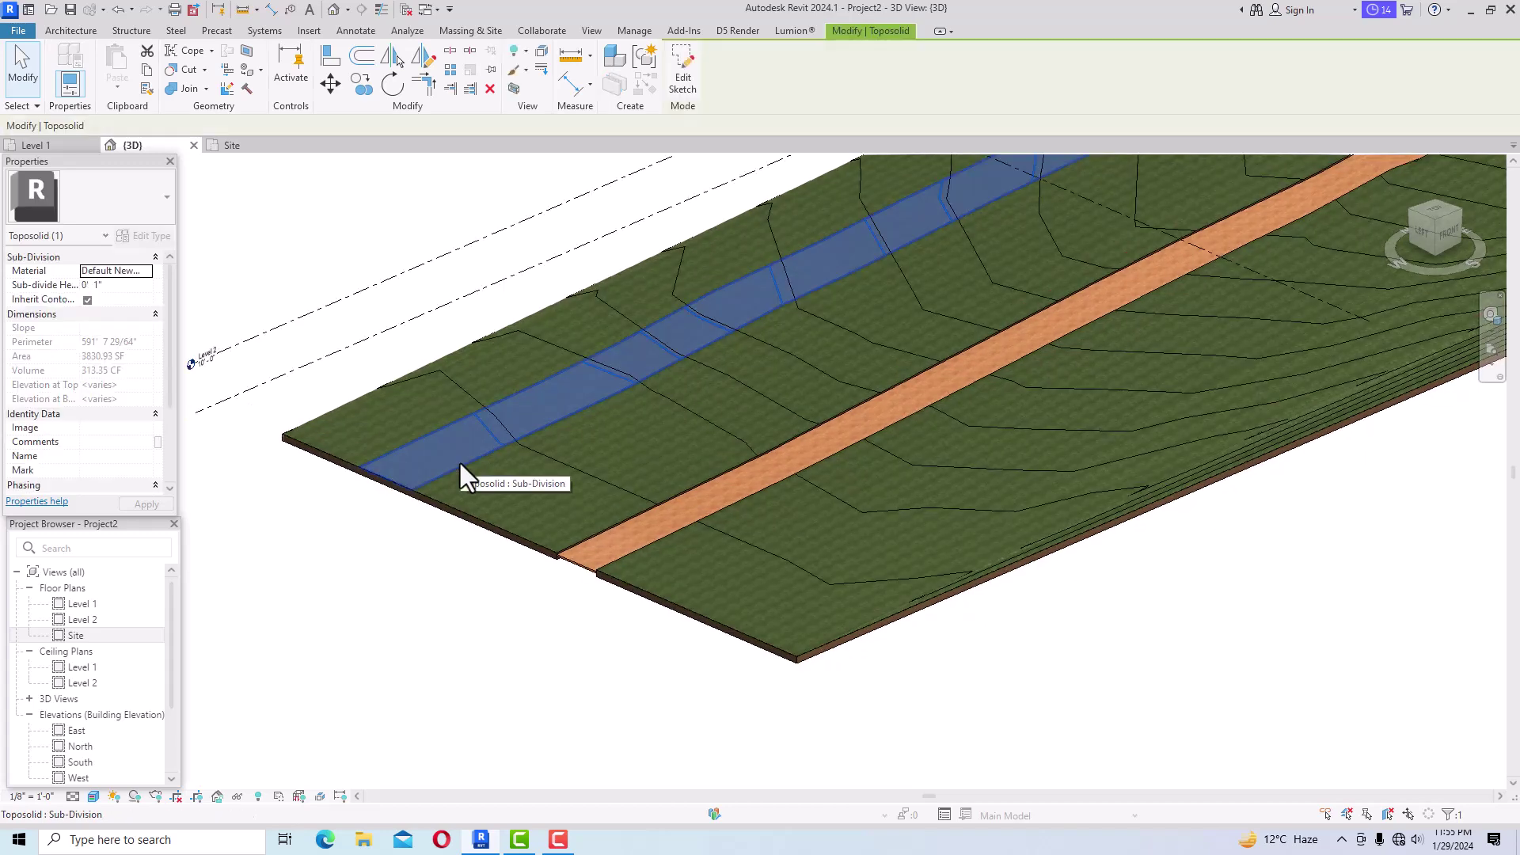
click(524, 603)
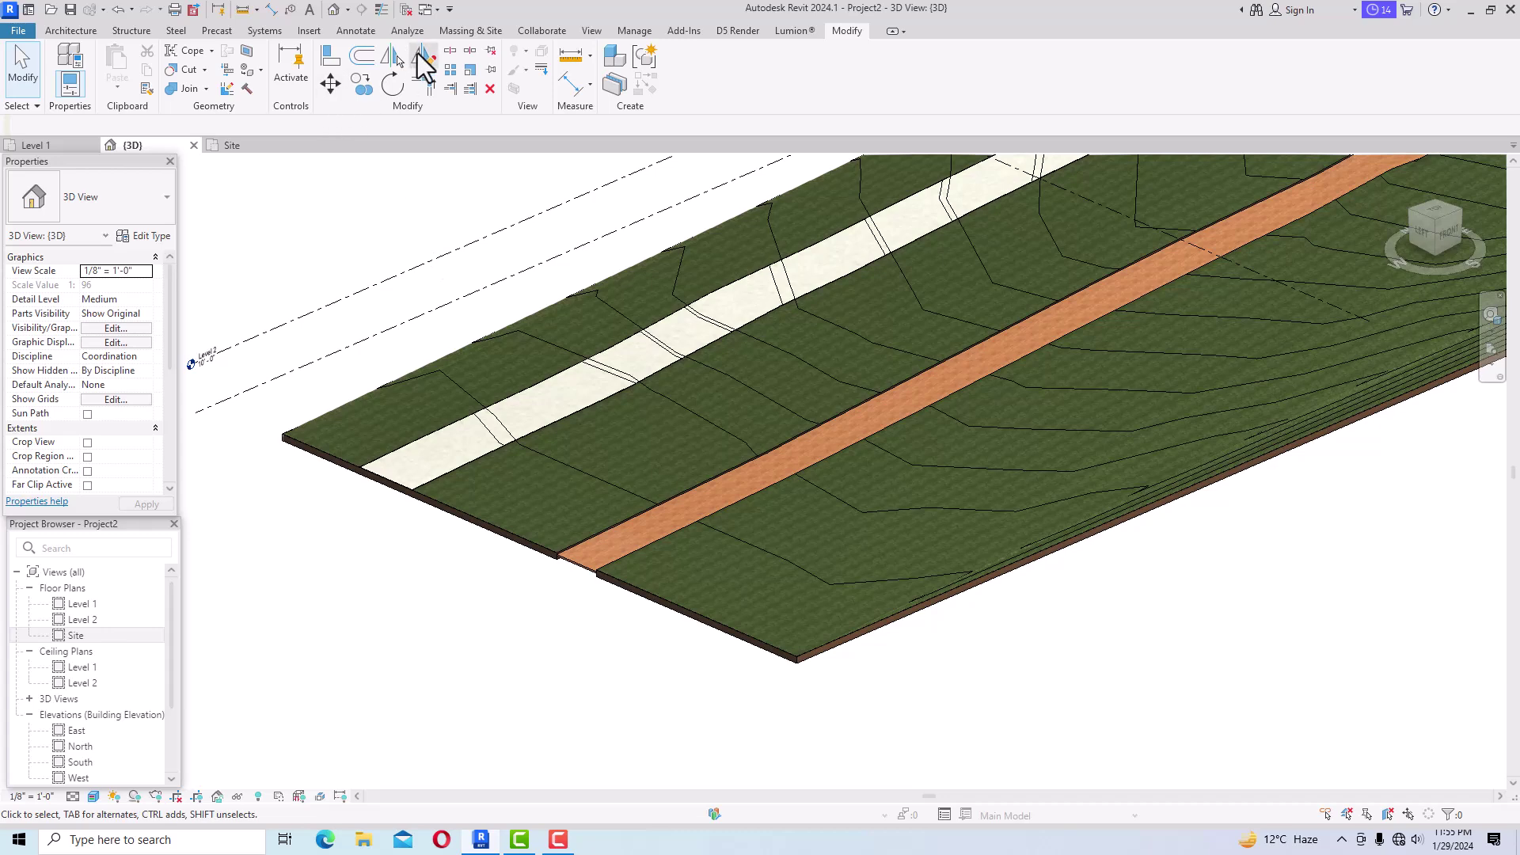
click(479, 44)
click(337, 459)
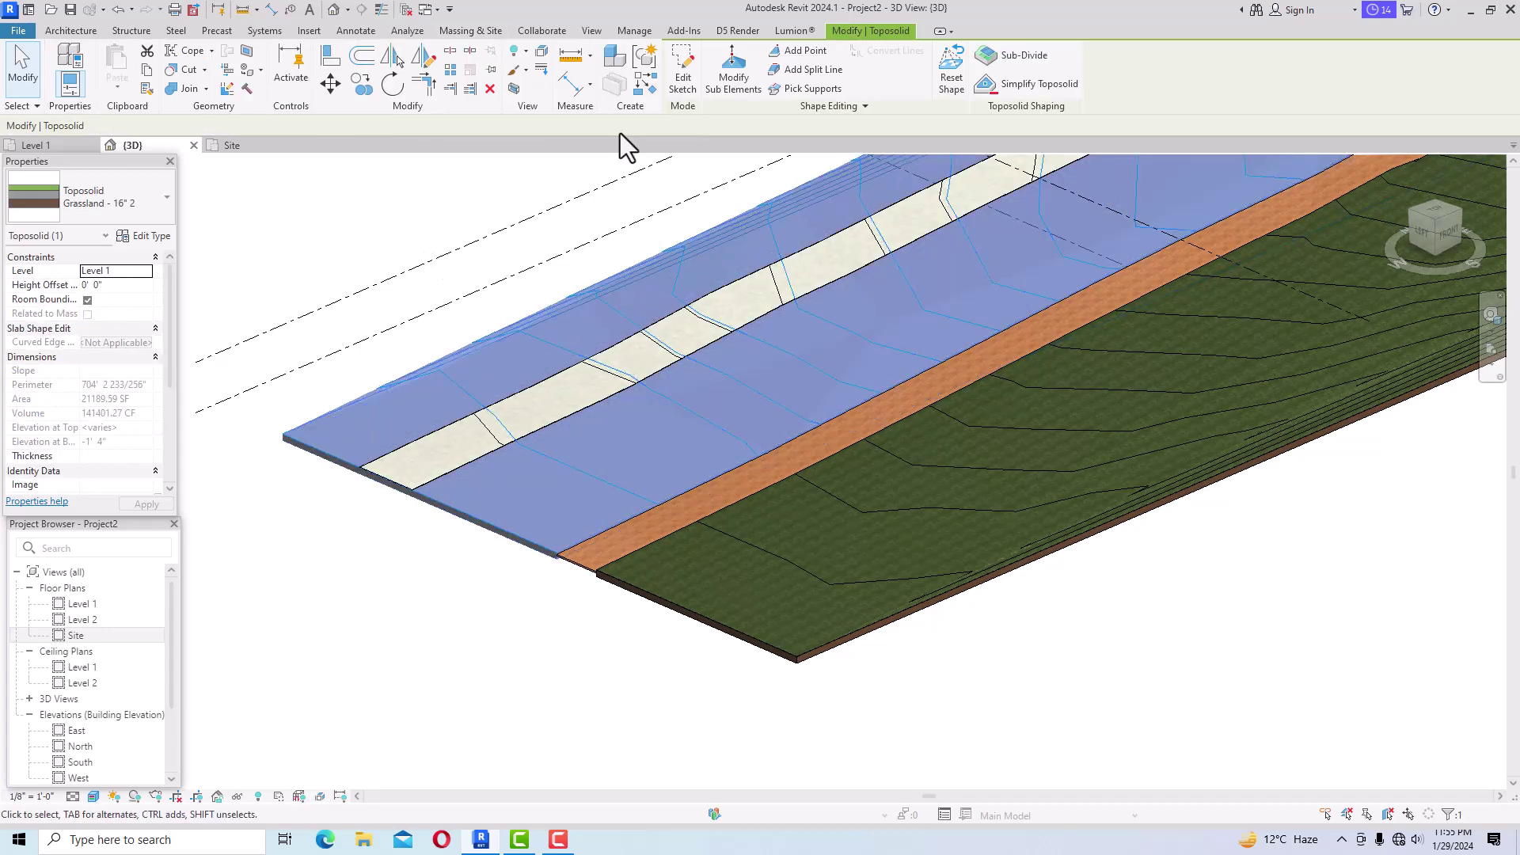
key(Escape)
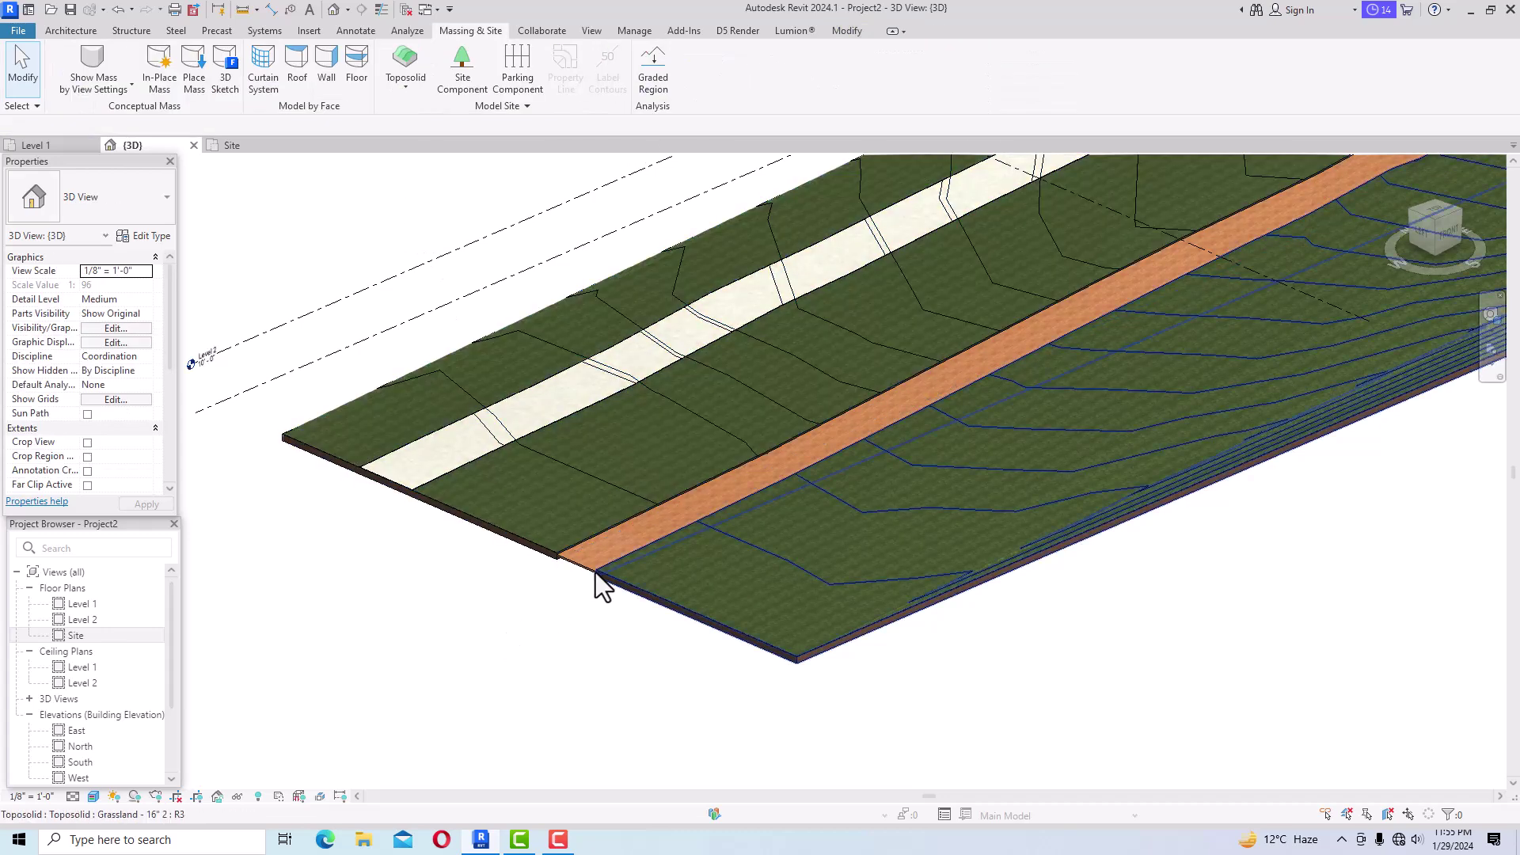
click(590, 568)
scroll(582, 562, up, 3)
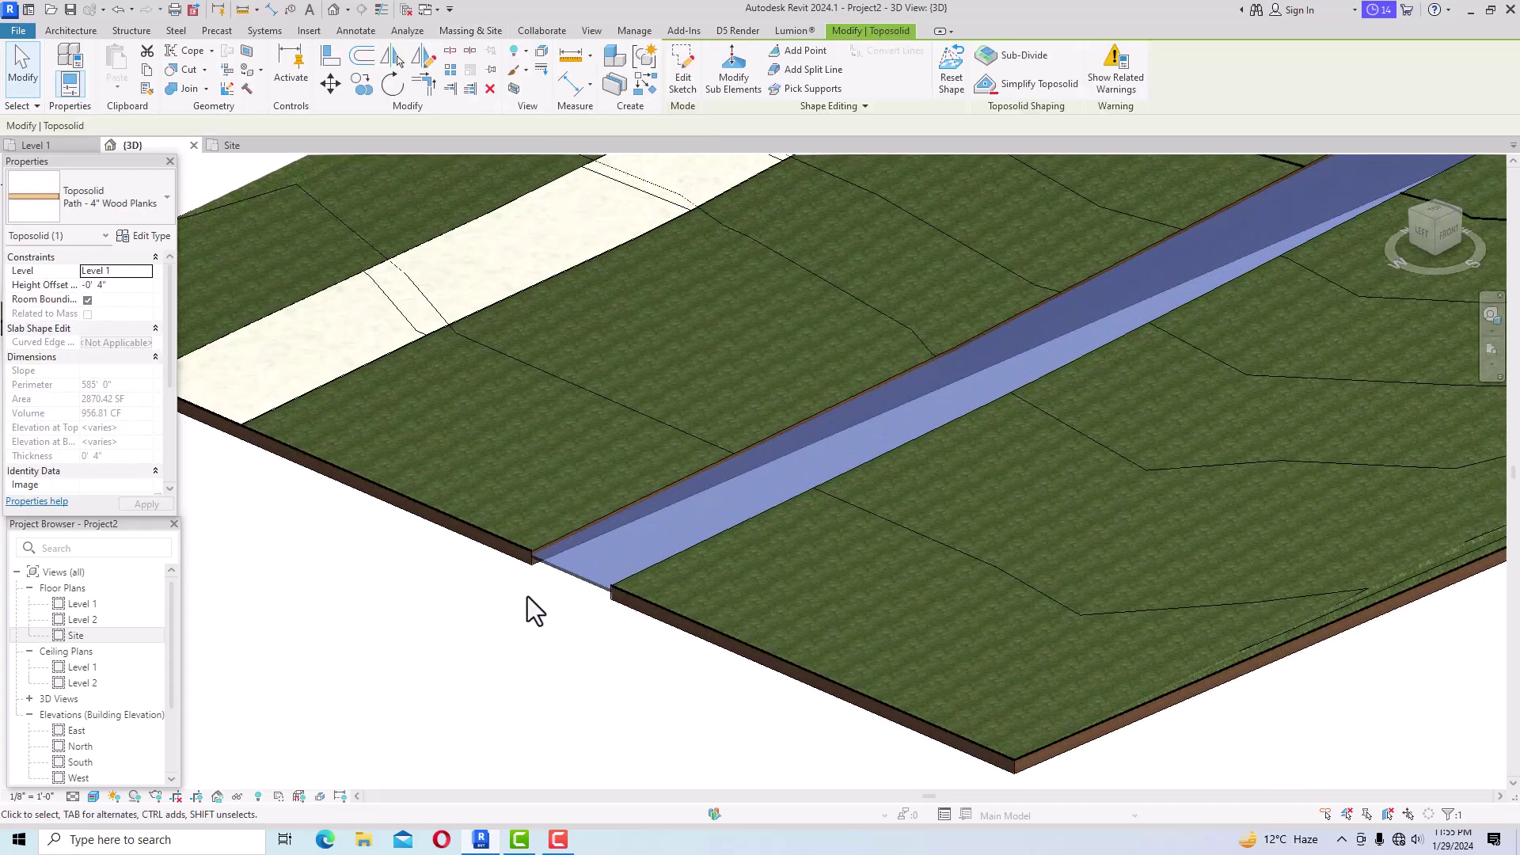
key(Escape)
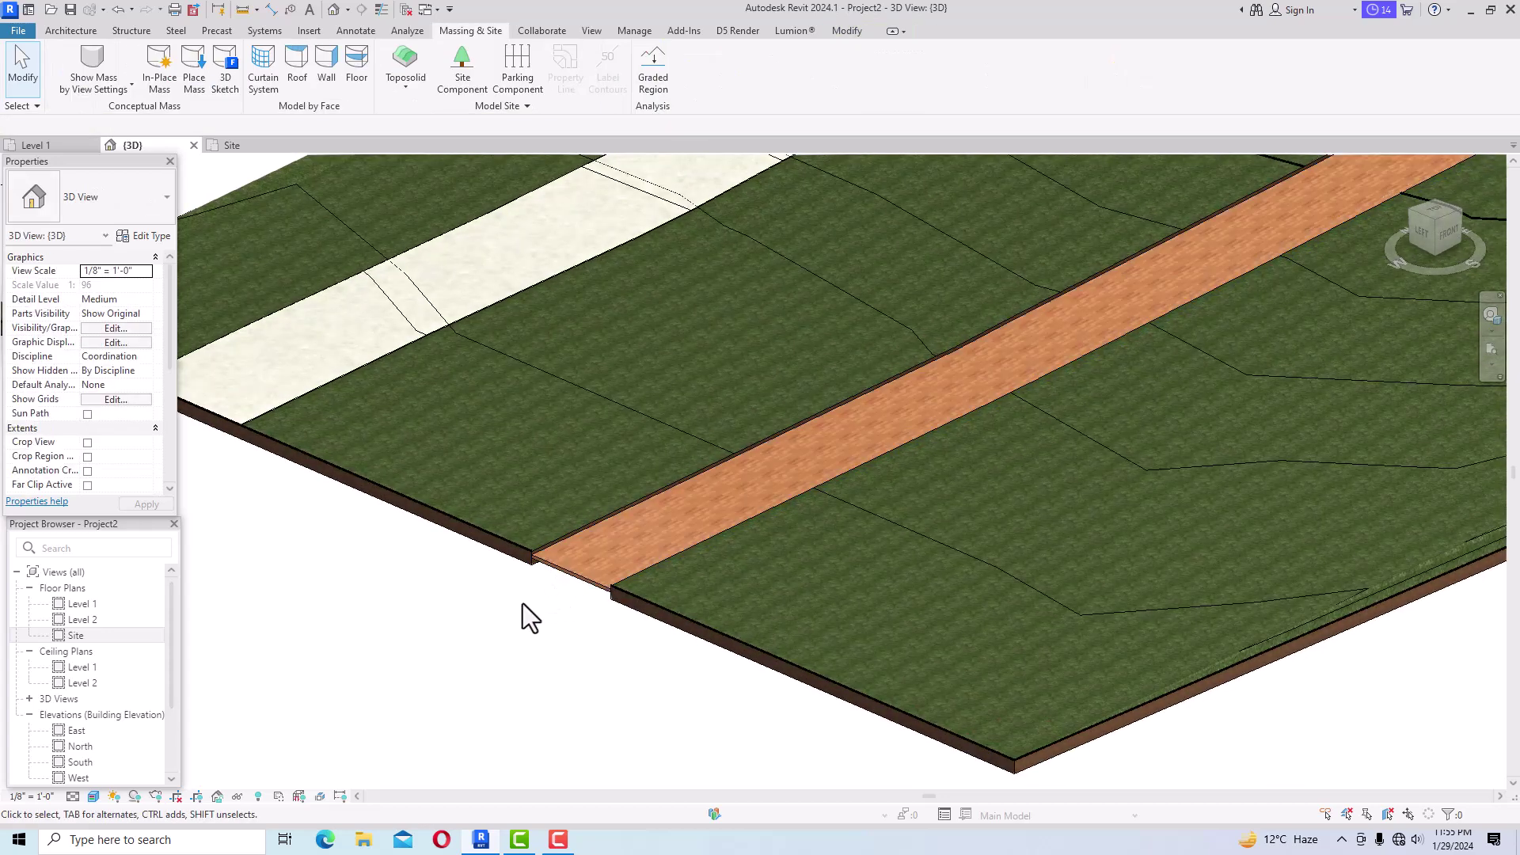
Duplicate the wood-plank strip's toposolid type, Path - 4" Wood Planks, keeping the suggested name.
click(553, 571)
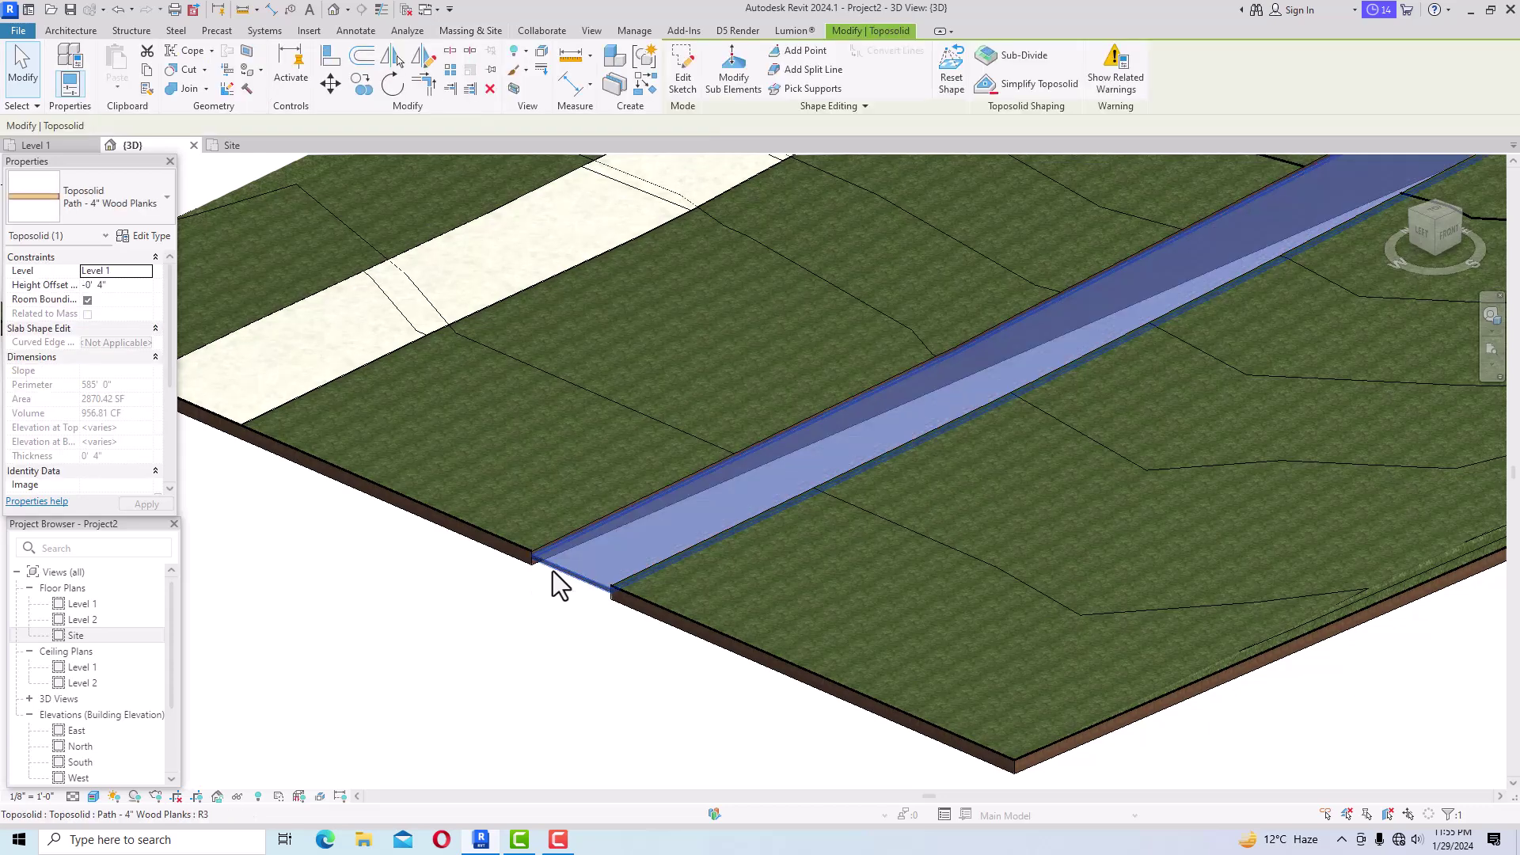
click(146, 234)
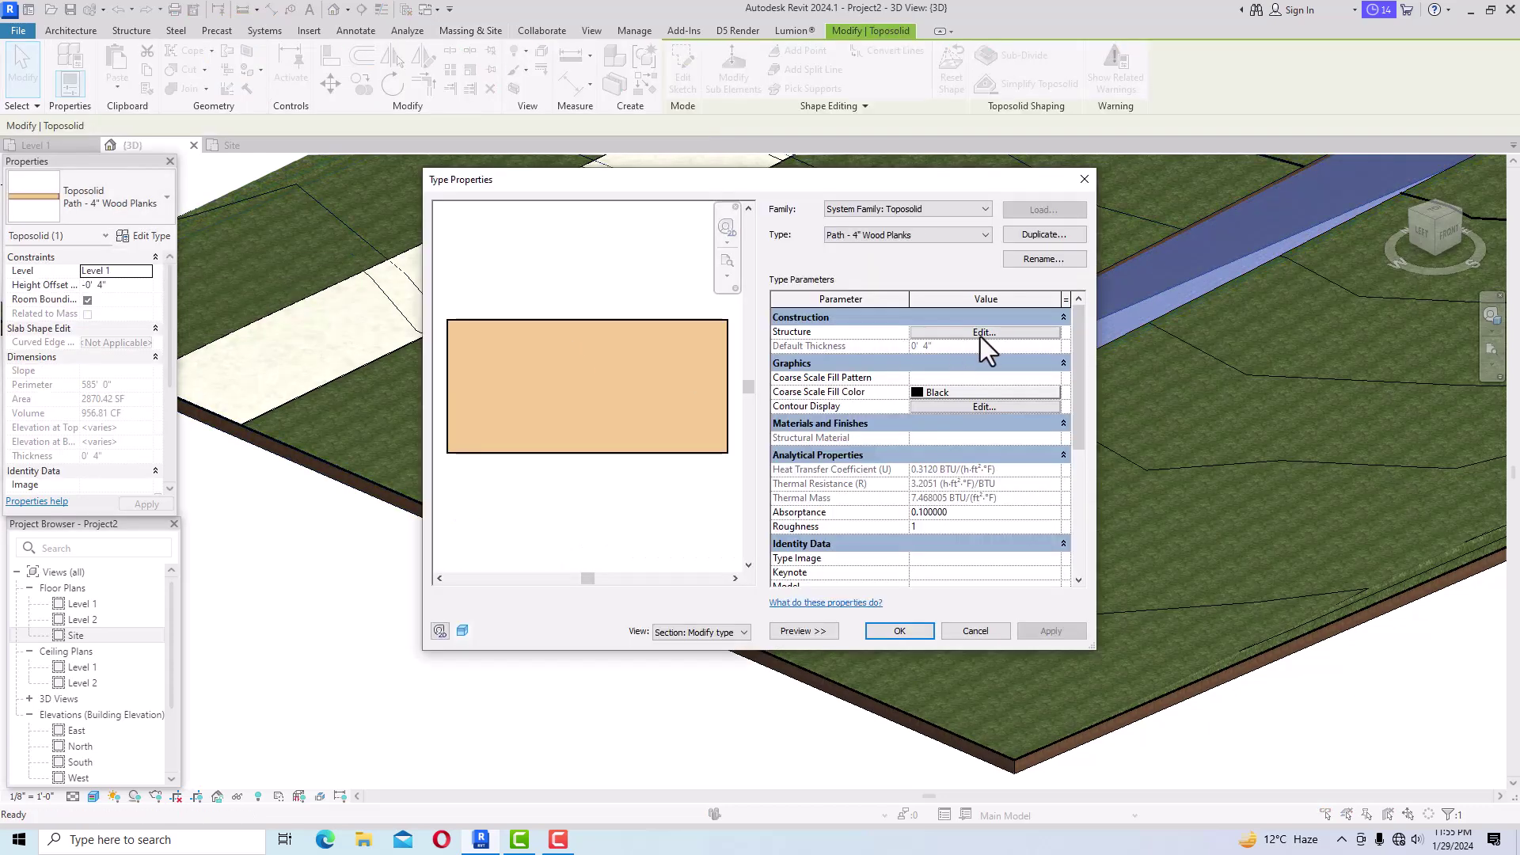
click(1017, 237)
click(759, 447)
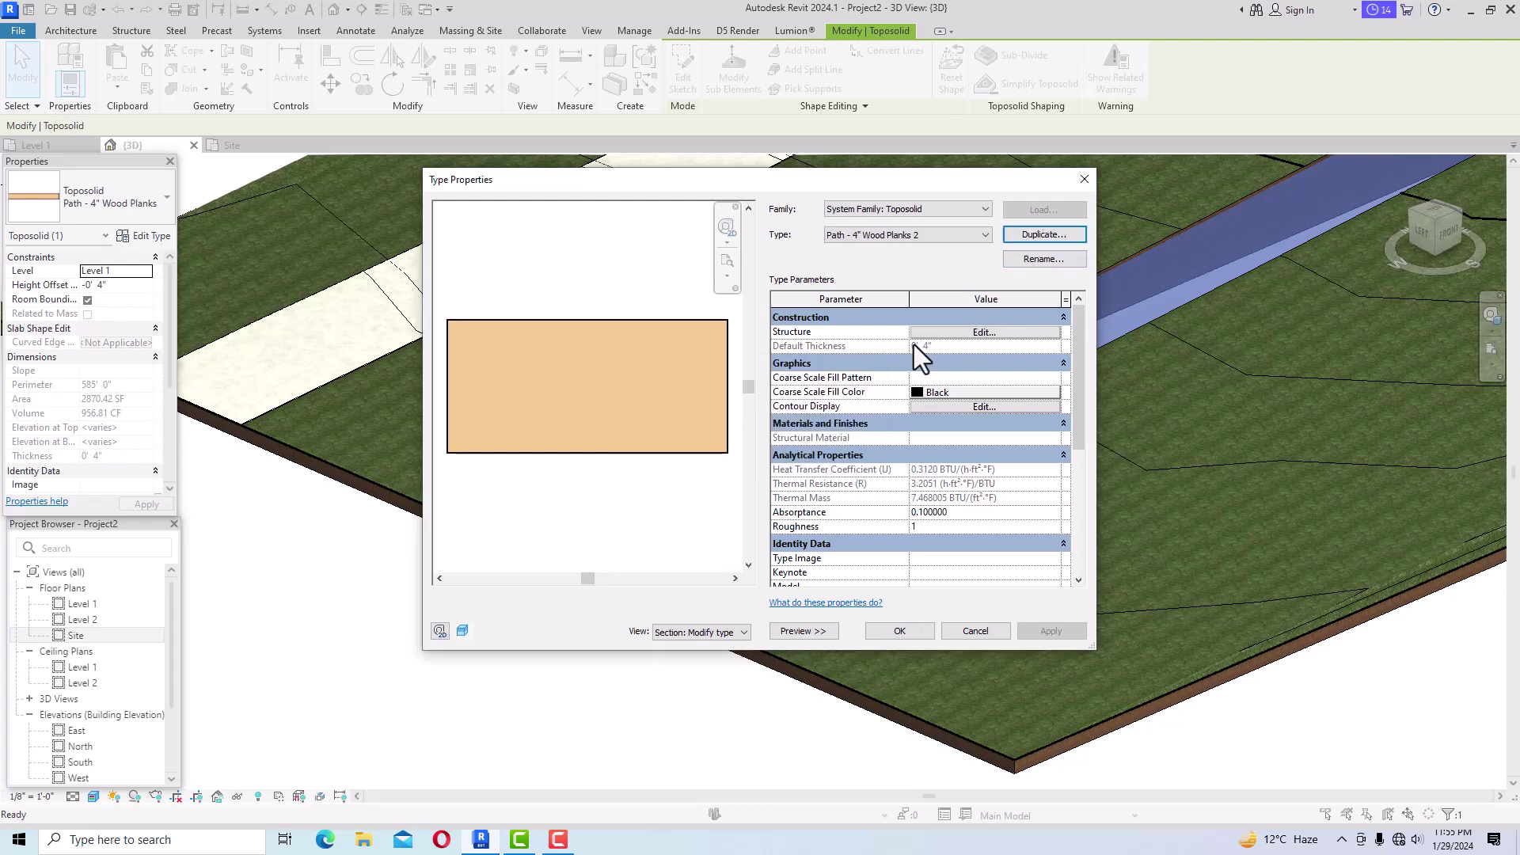
In the duplicated type's structure, insert a new layer above the wood planks with a thickness of 1' 0".
click(952, 332)
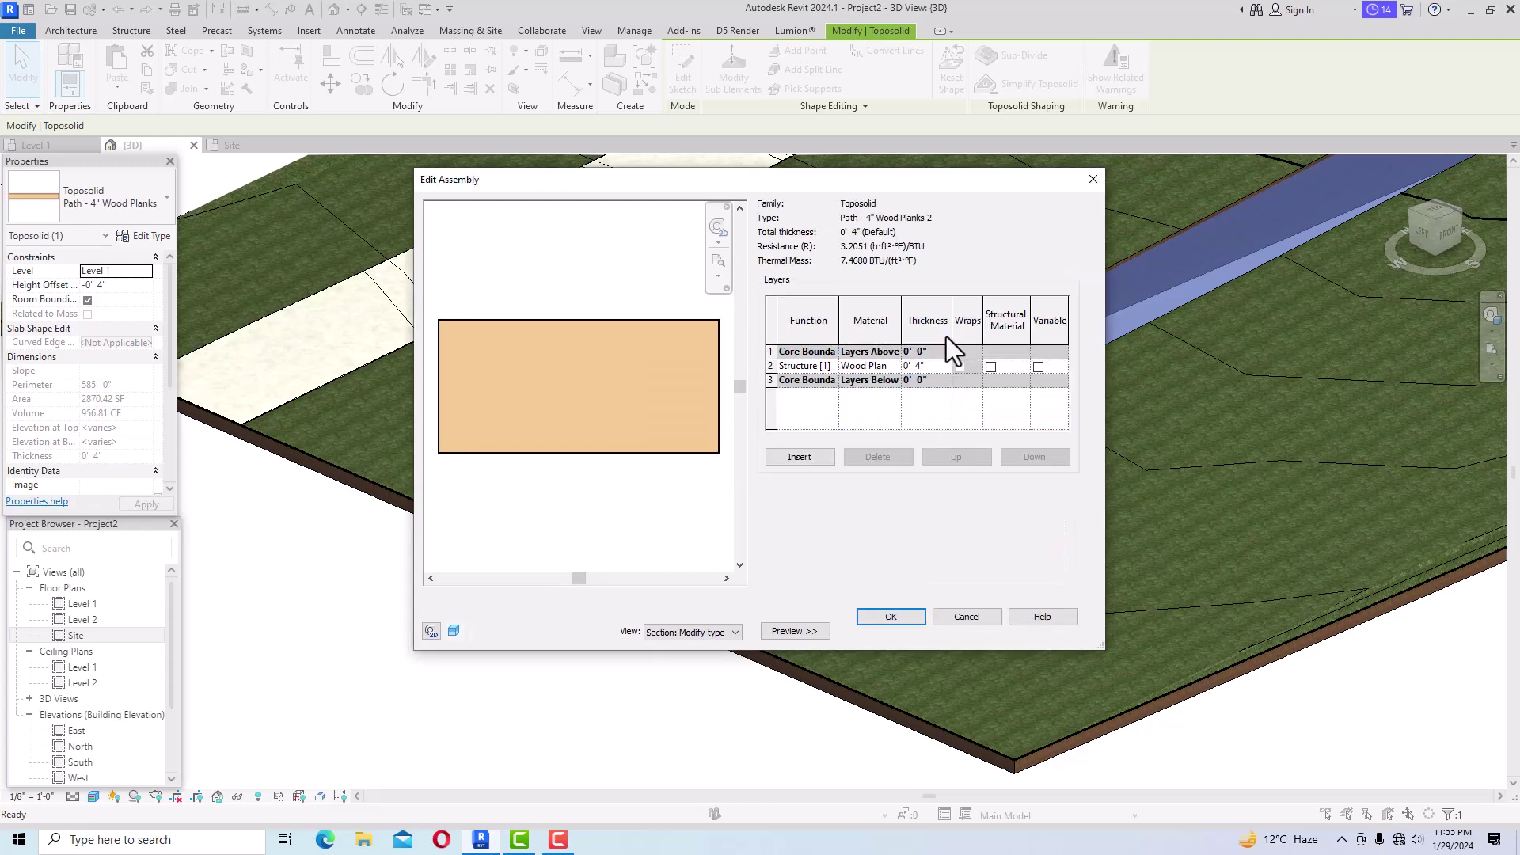
click(900, 367)
click(896, 365)
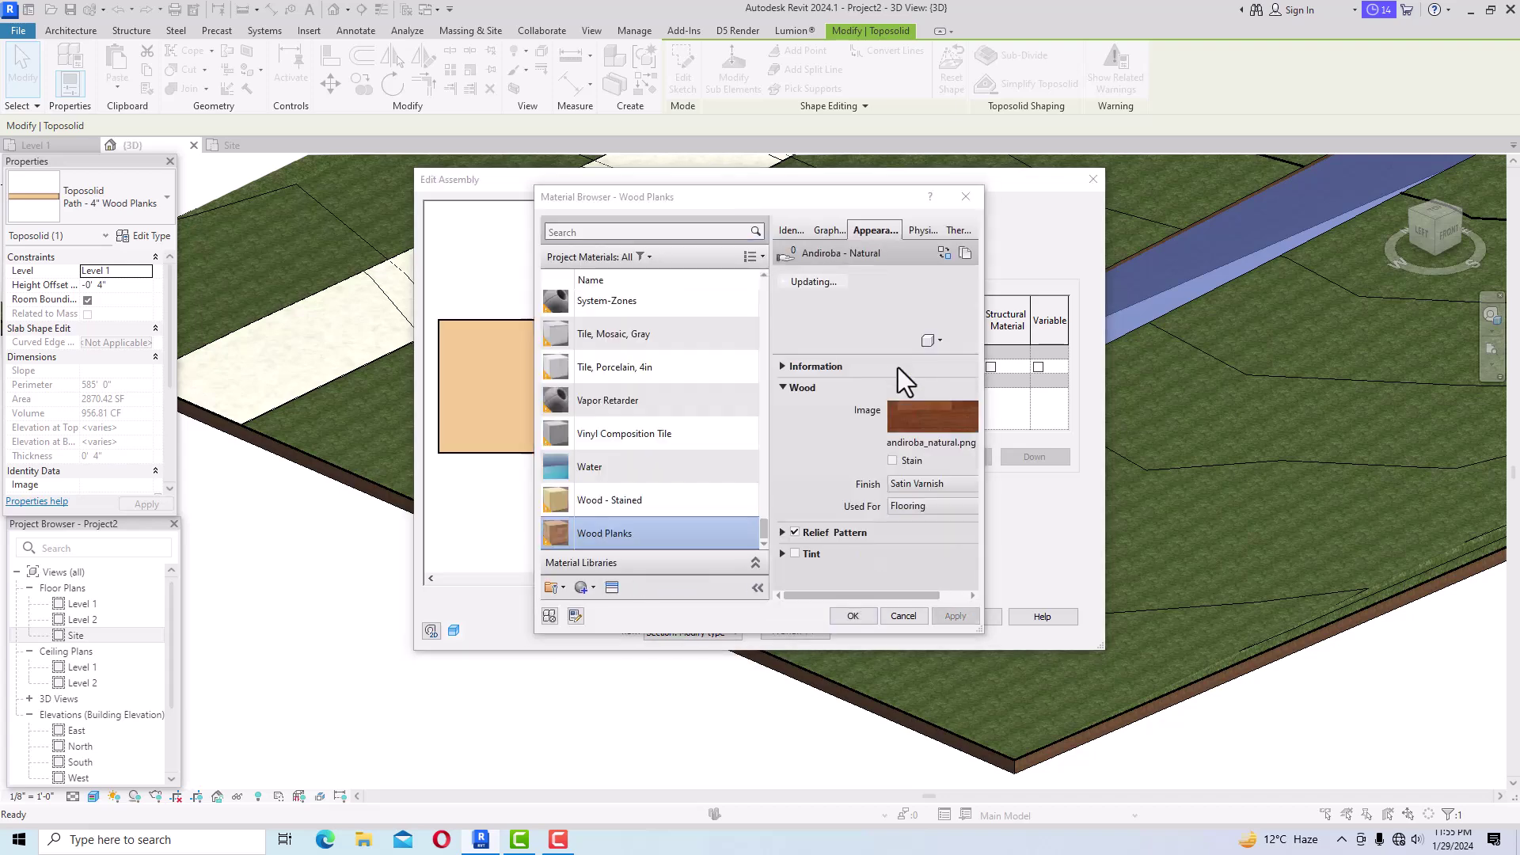
click(965, 198)
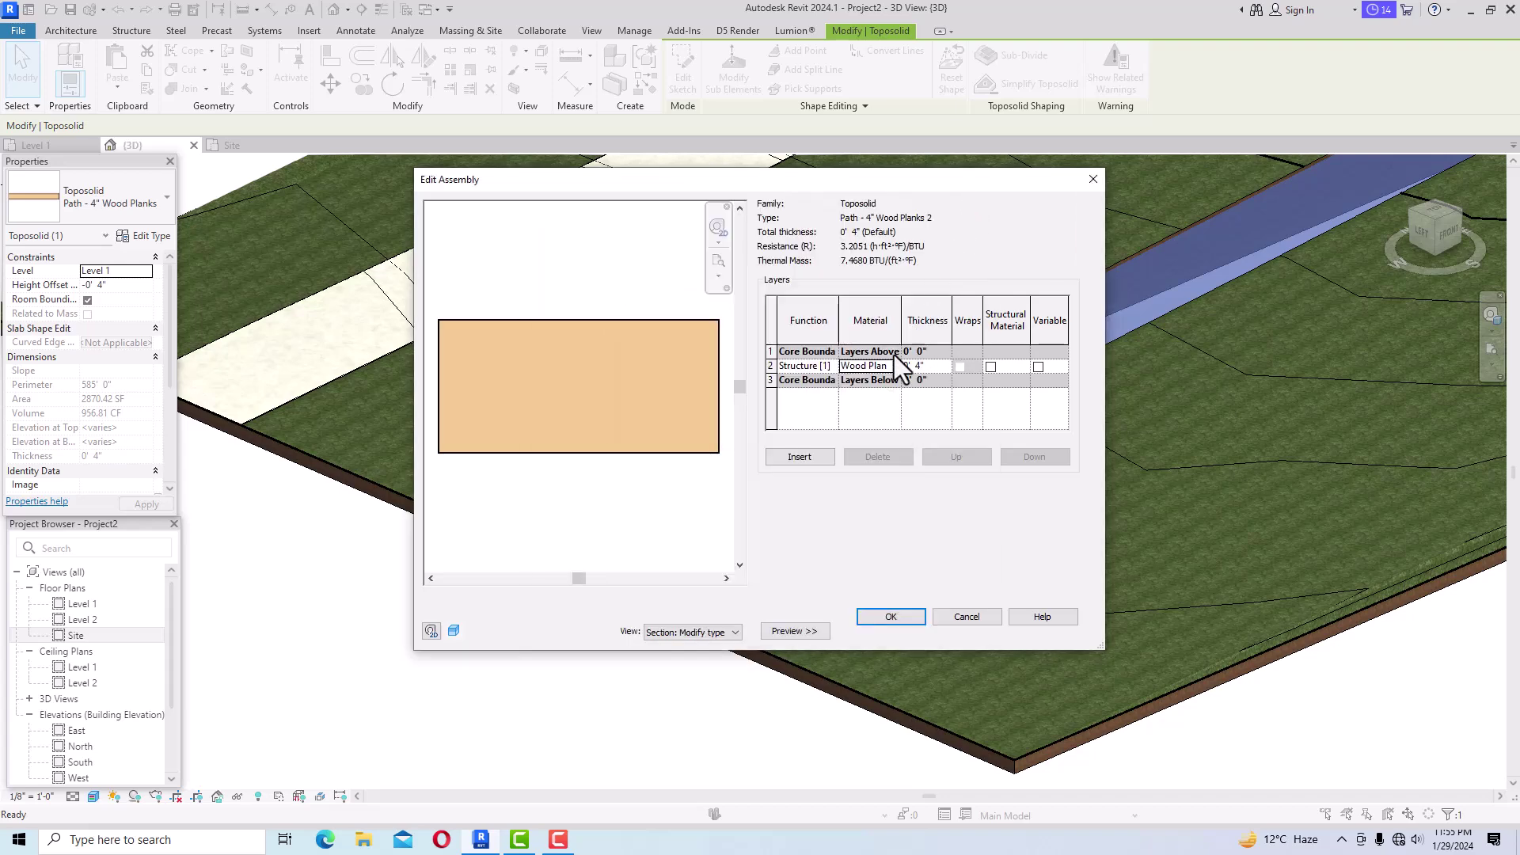
click(808, 458)
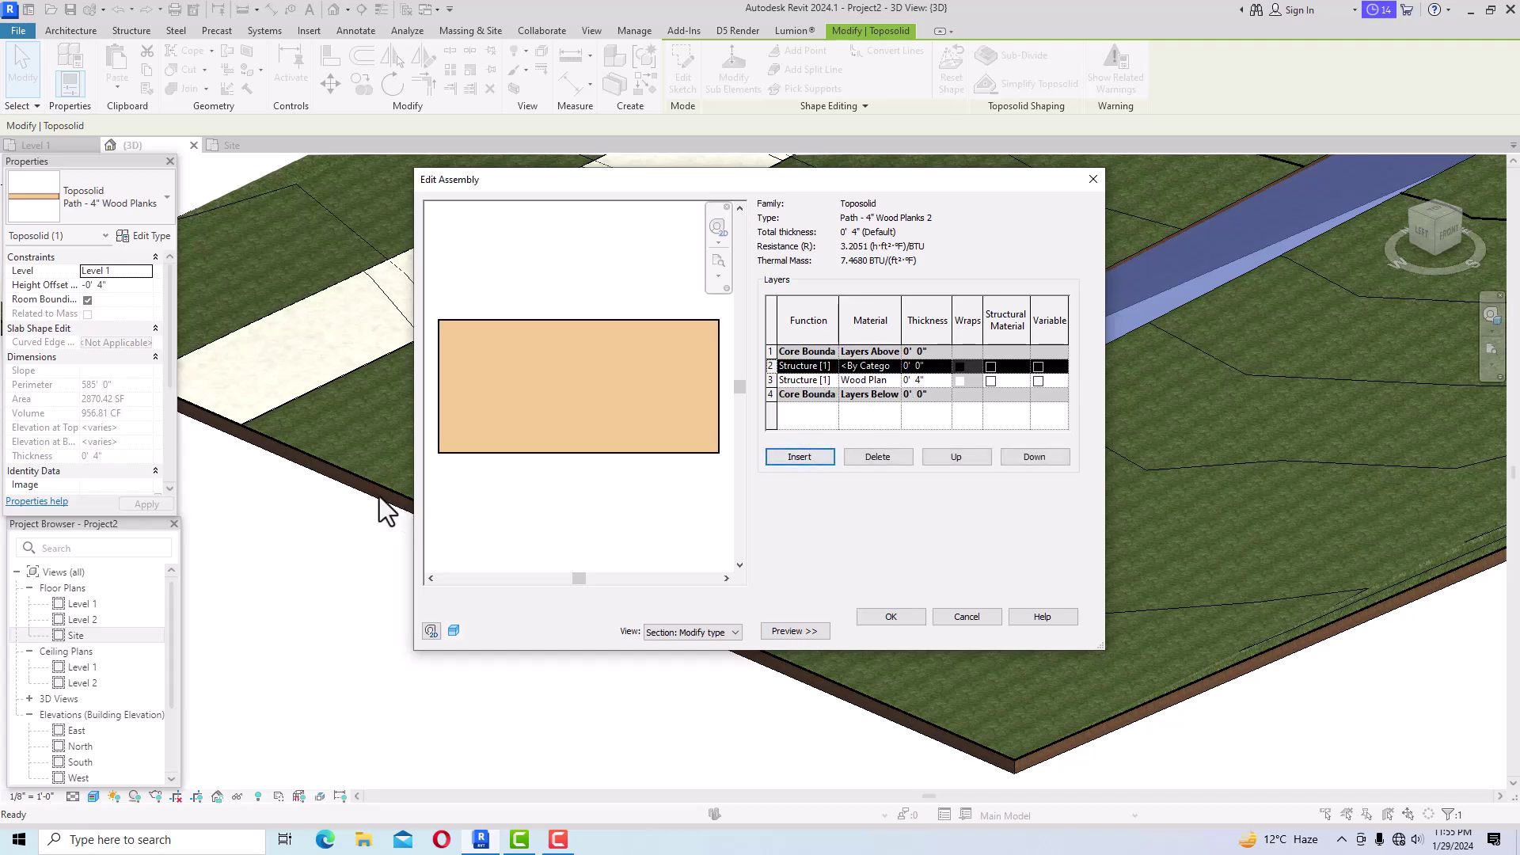
click(927, 367)
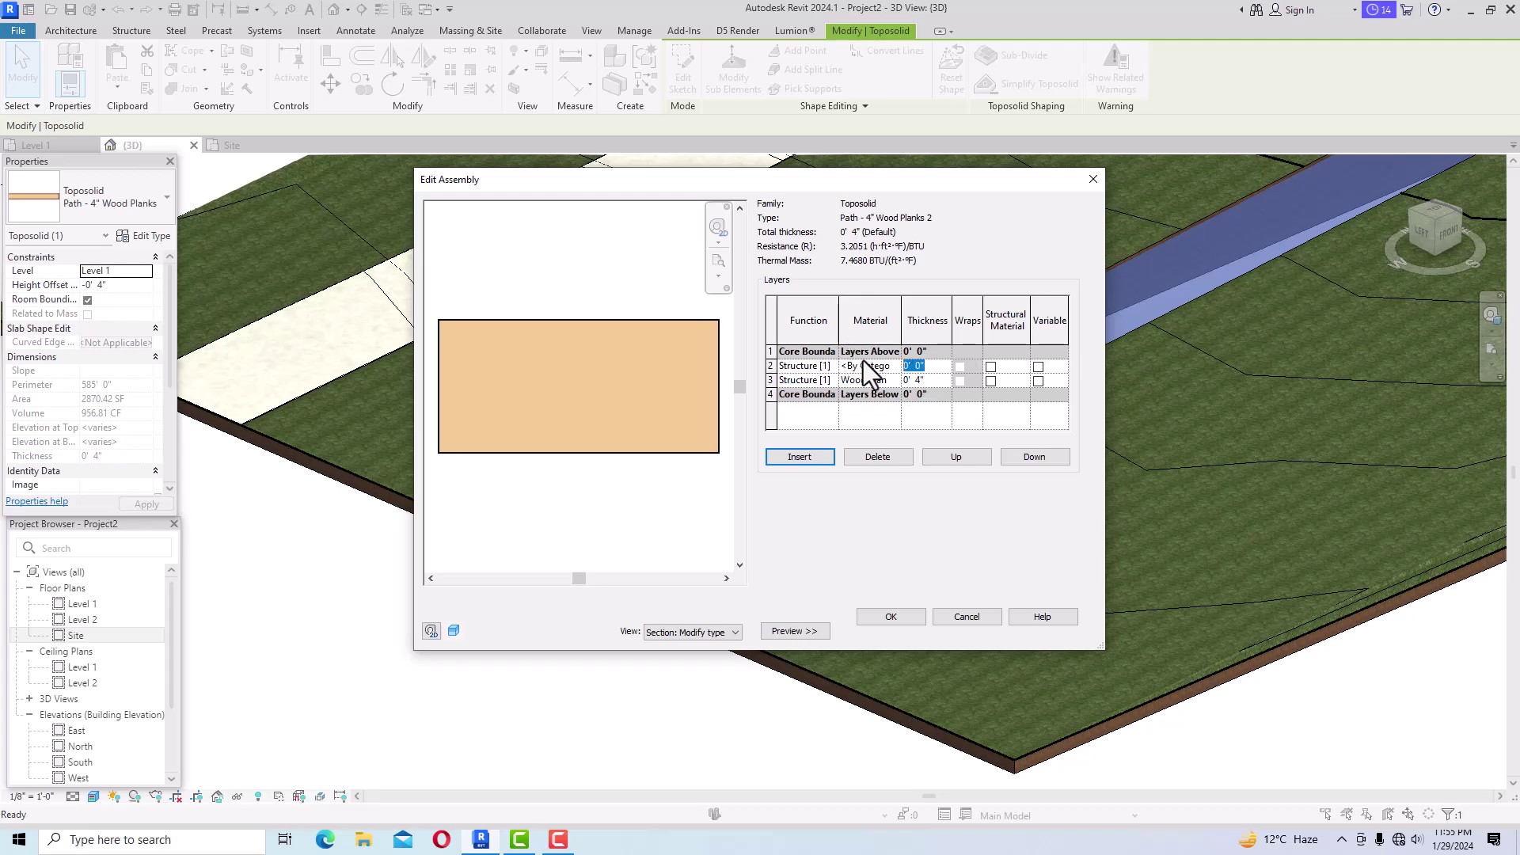
text(1)
key(Tab)
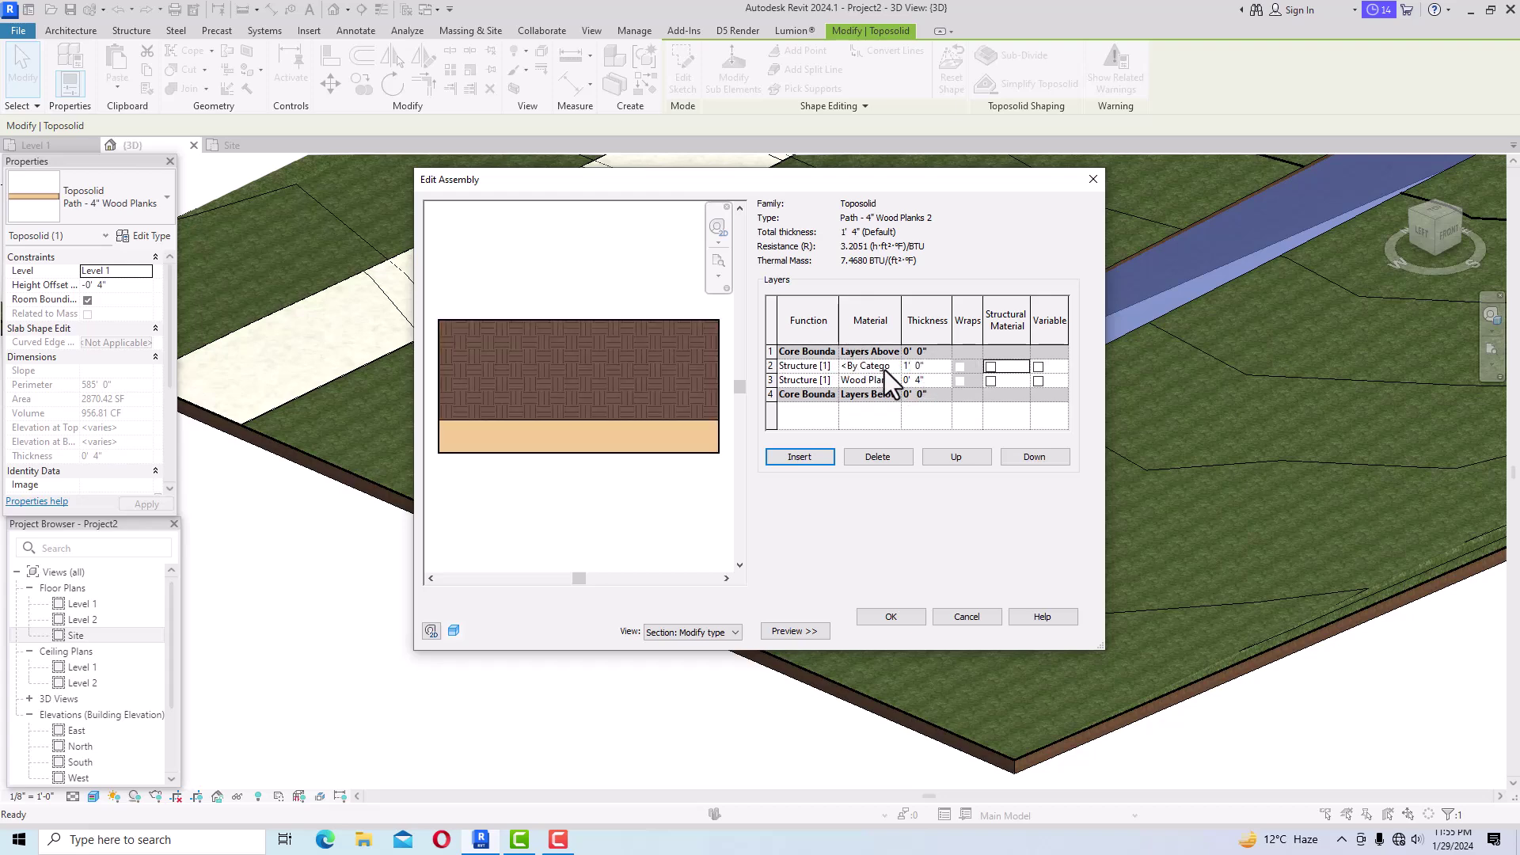
Create a new default material and assign it to the inserted 1' 0" layer.
click(894, 369)
click(899, 369)
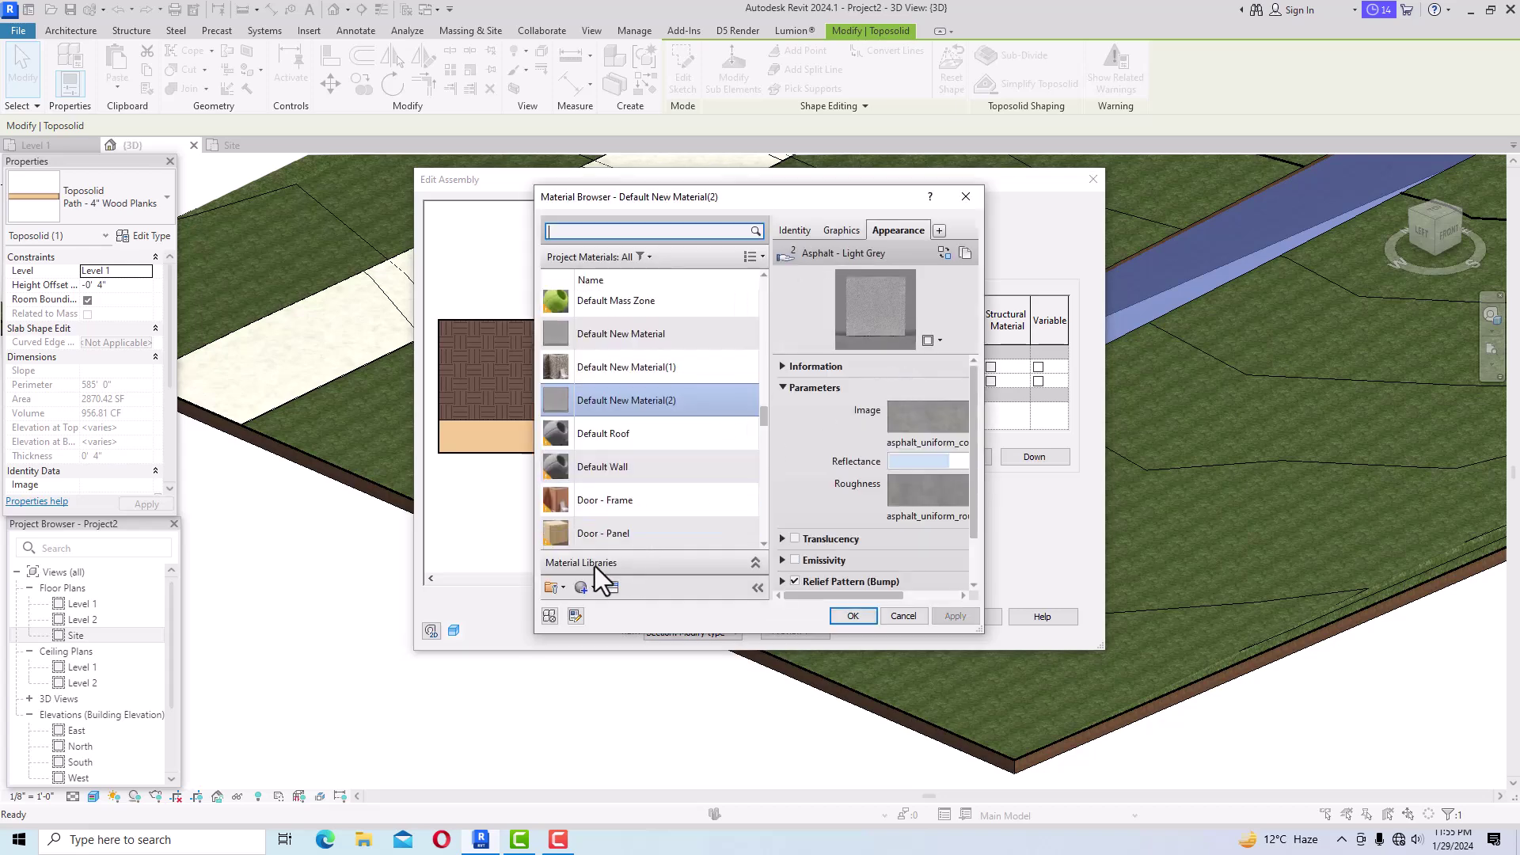
click(592, 587)
click(597, 604)
click(614, 588)
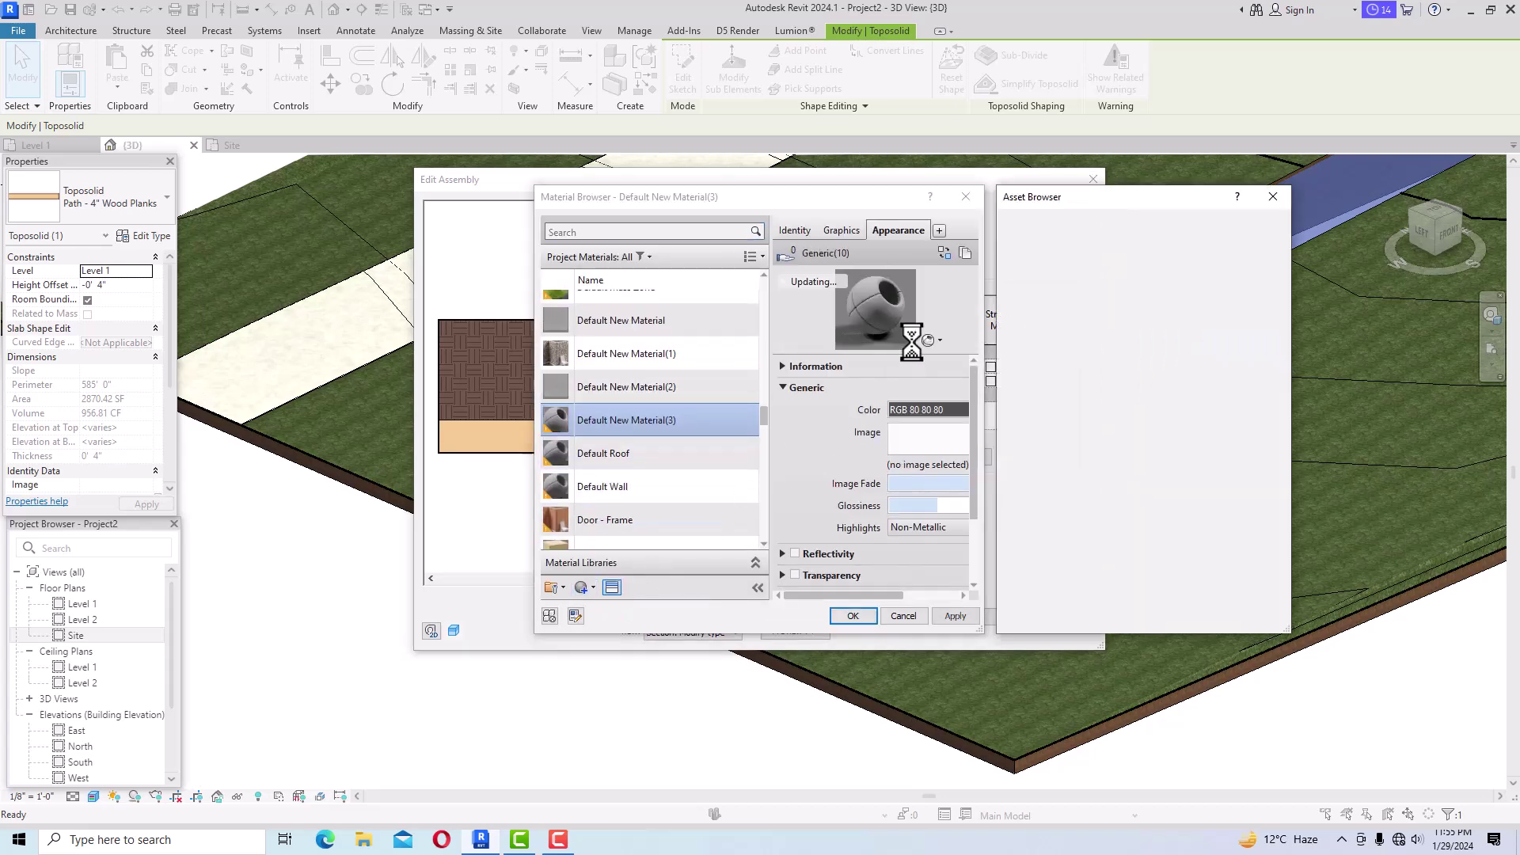
click(1273, 196)
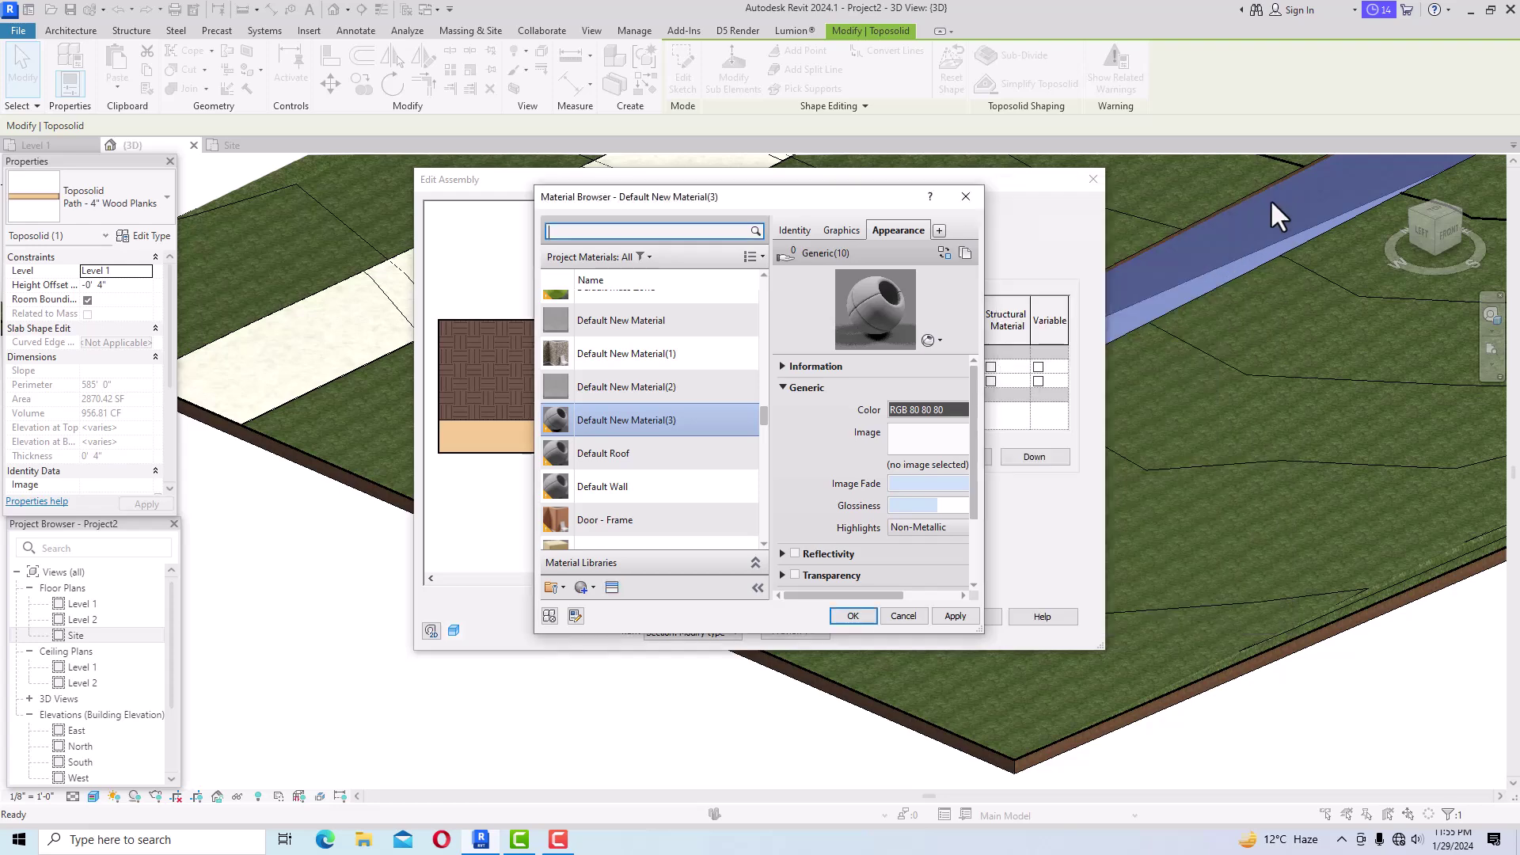
click(873, 615)
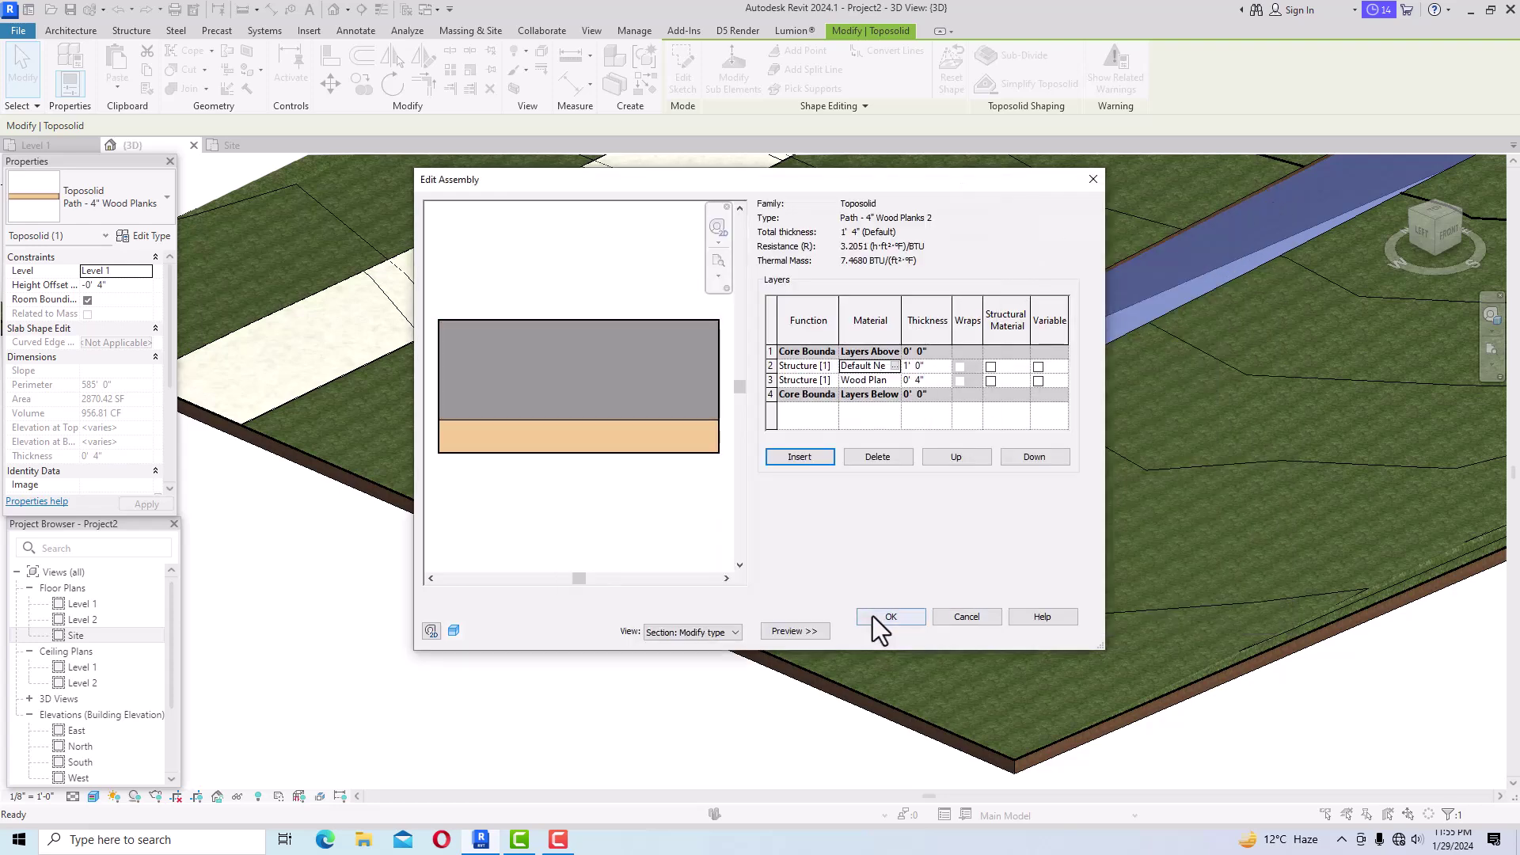
Move the 1' 0" layer below the wood-plank layer and apply the new structure to the strip.
click(829, 369)
click(831, 367)
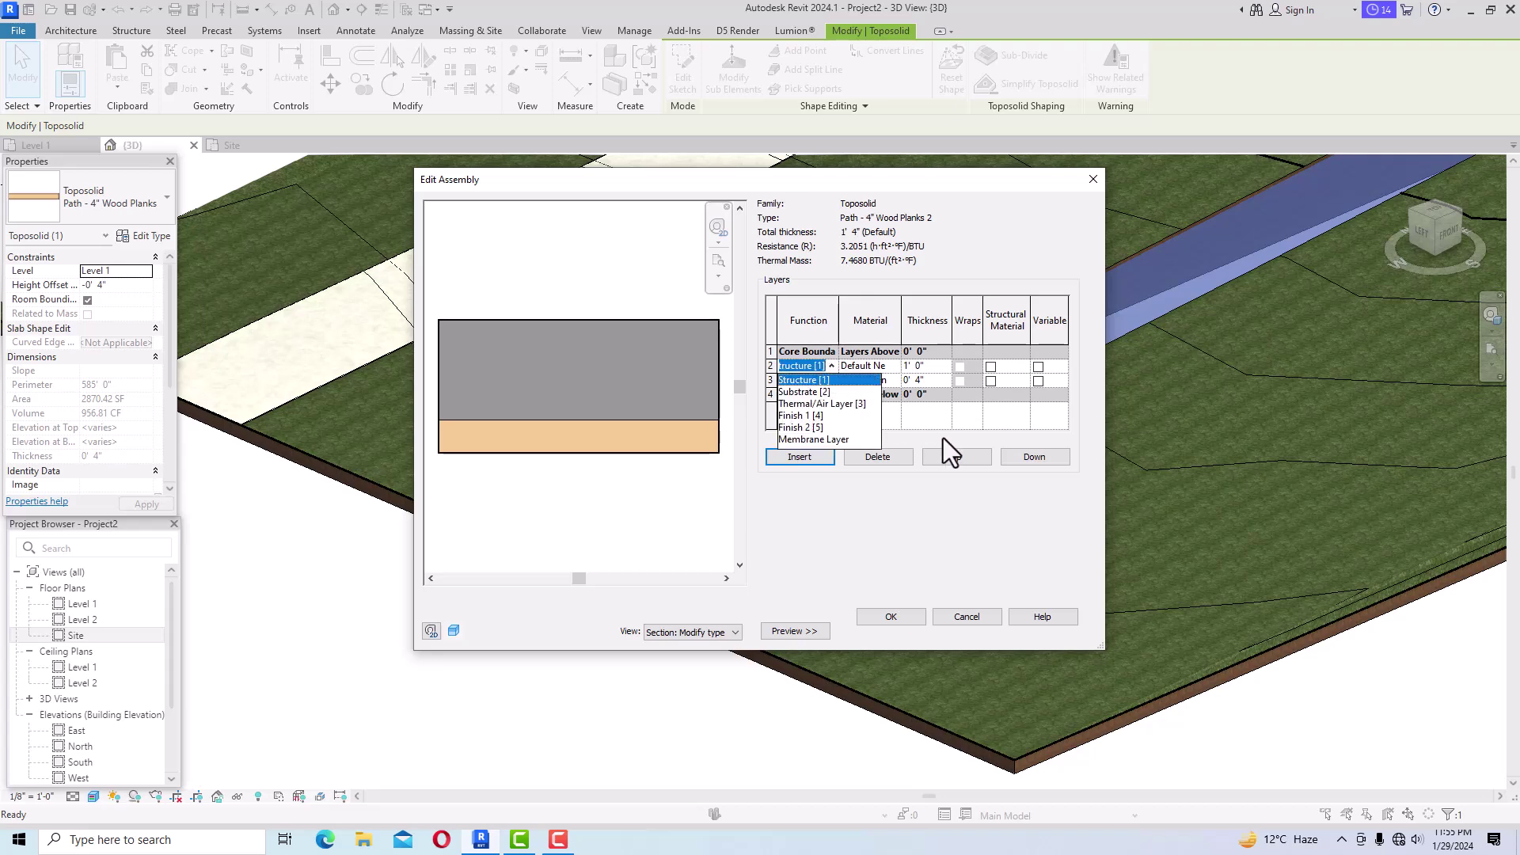
click(1024, 463)
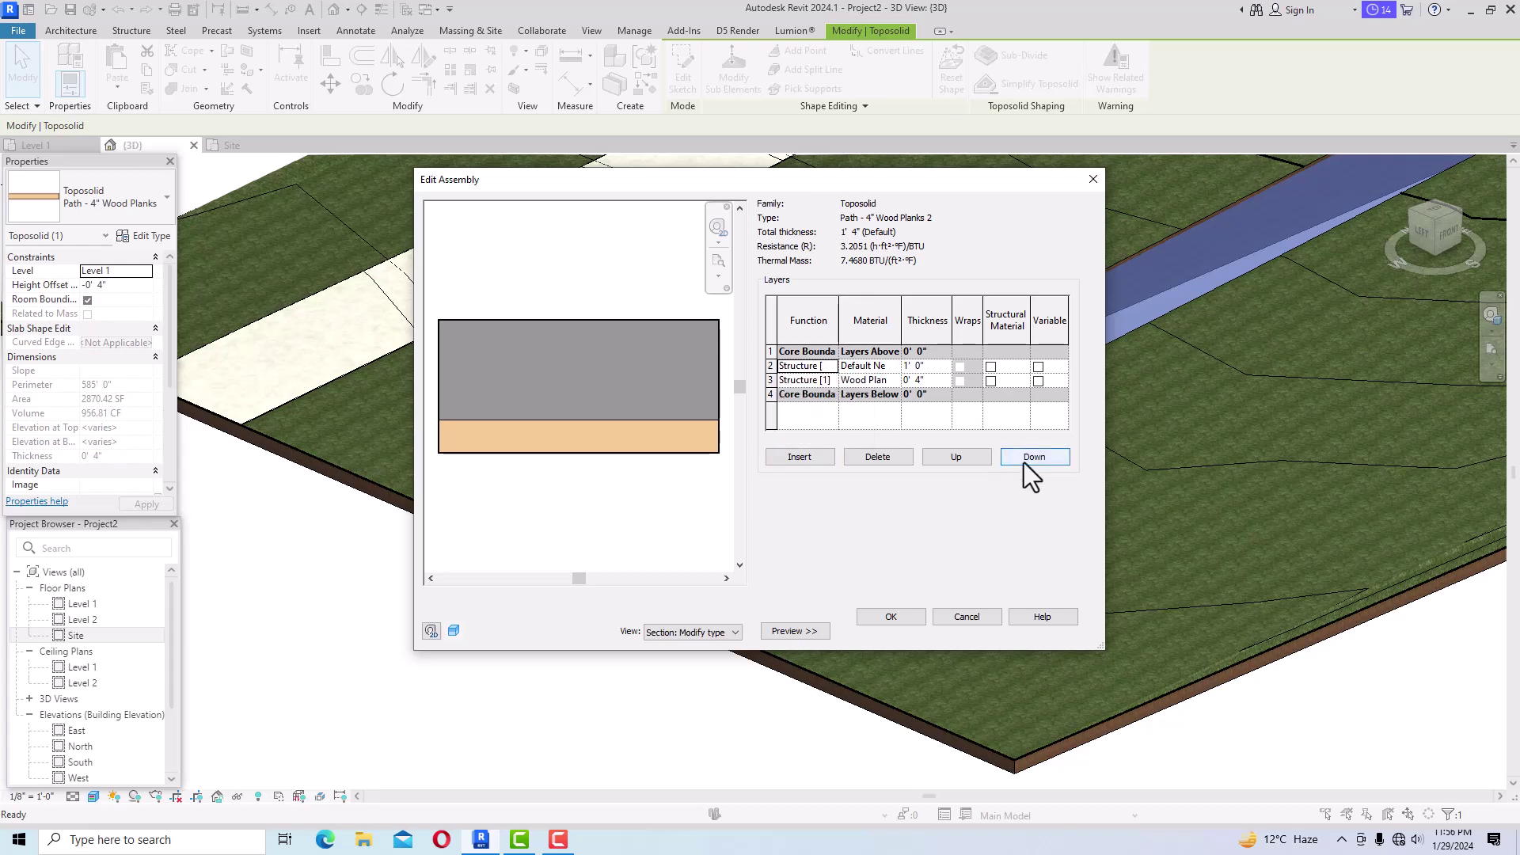
click(1024, 462)
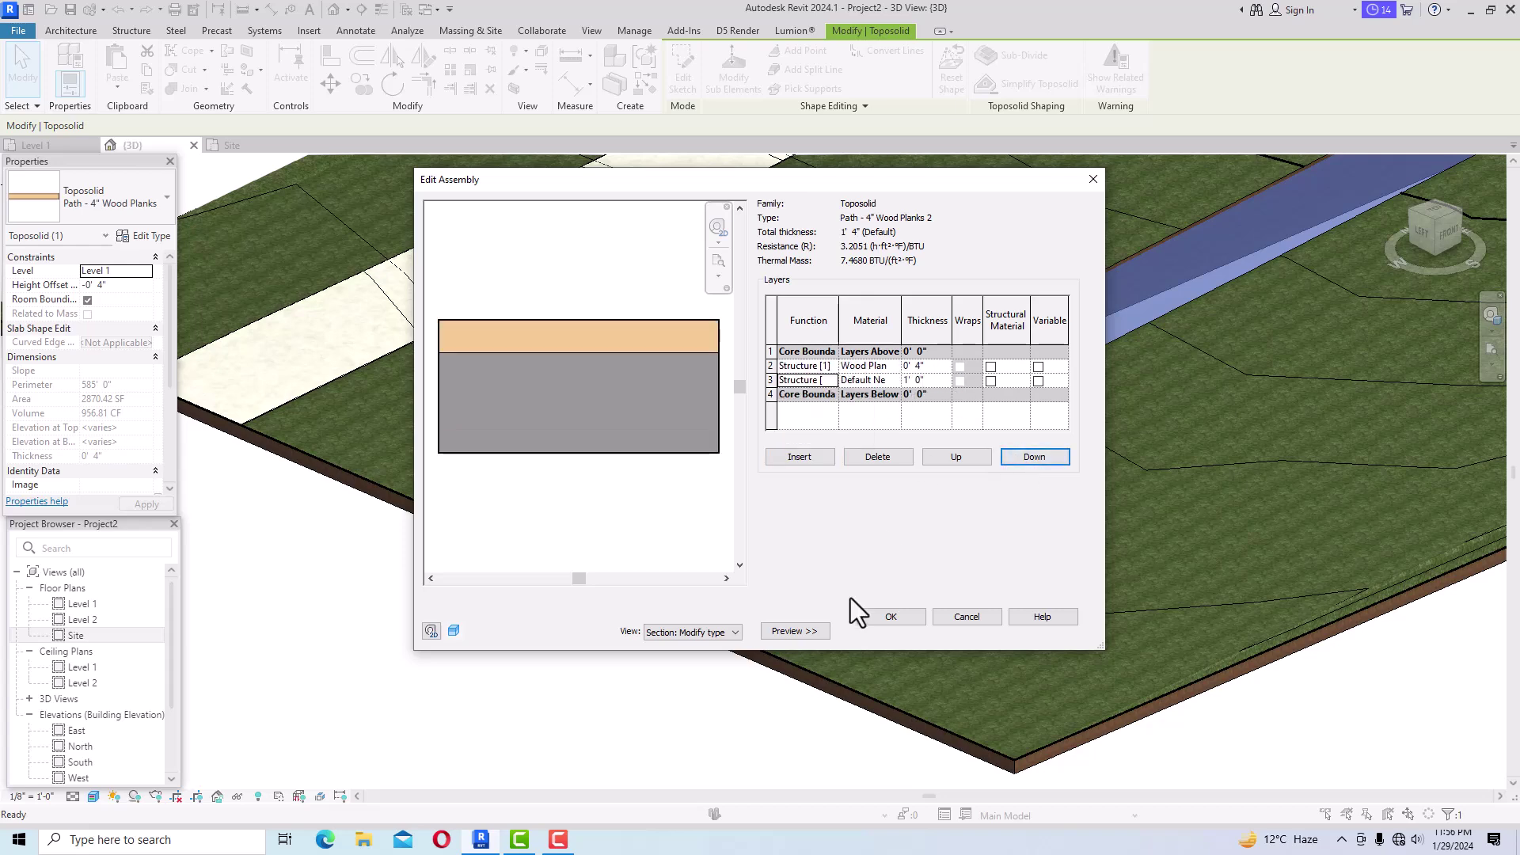
click(896, 618)
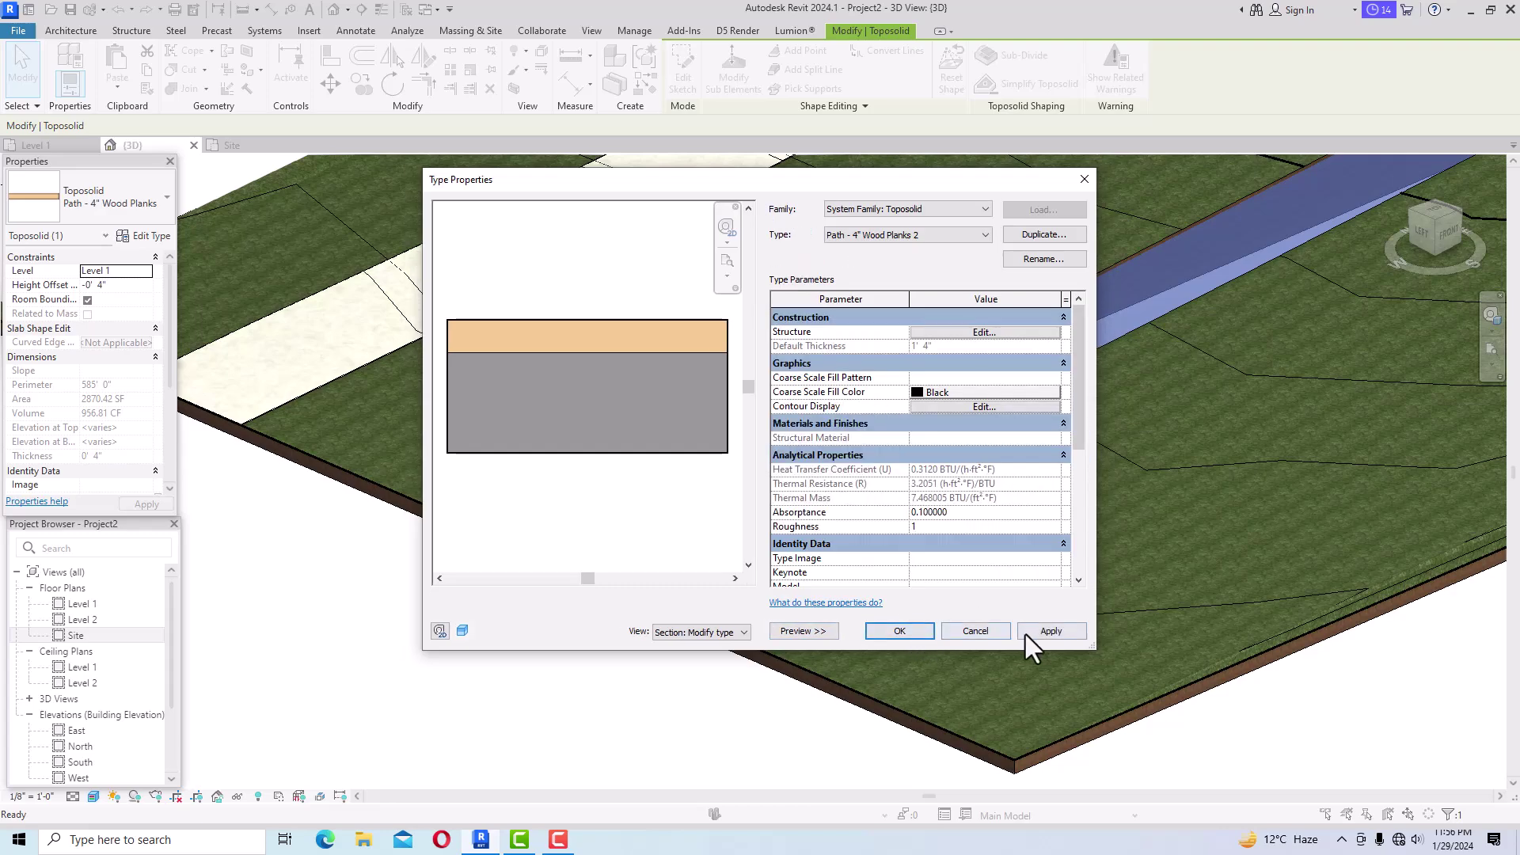
click(899, 631)
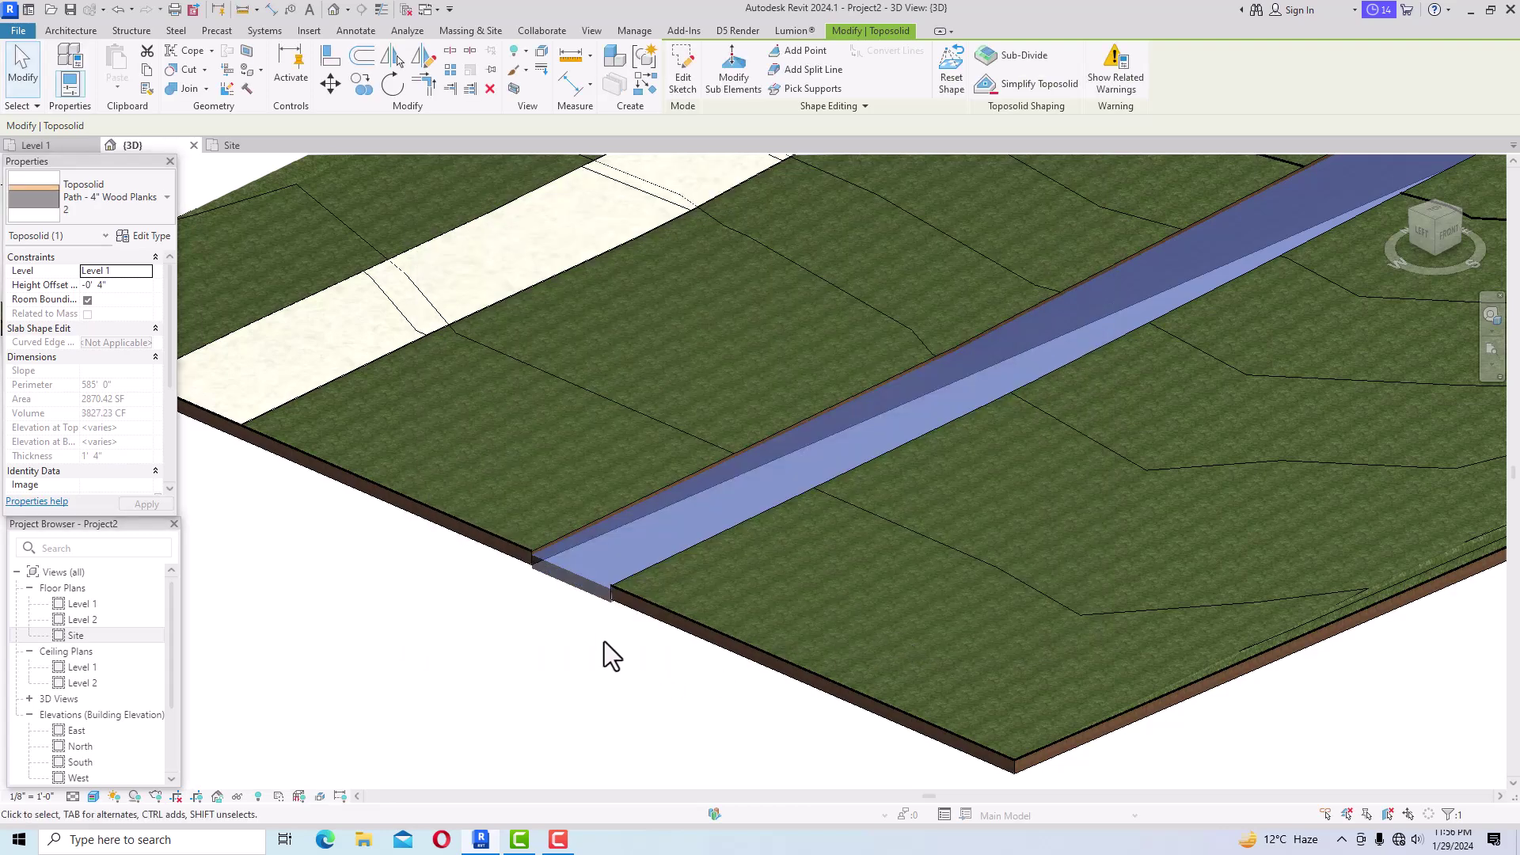
Examine the thickened strip's end face in the 3D view and undo the change to the duplicated type.
scroll(541, 597, up, 3)
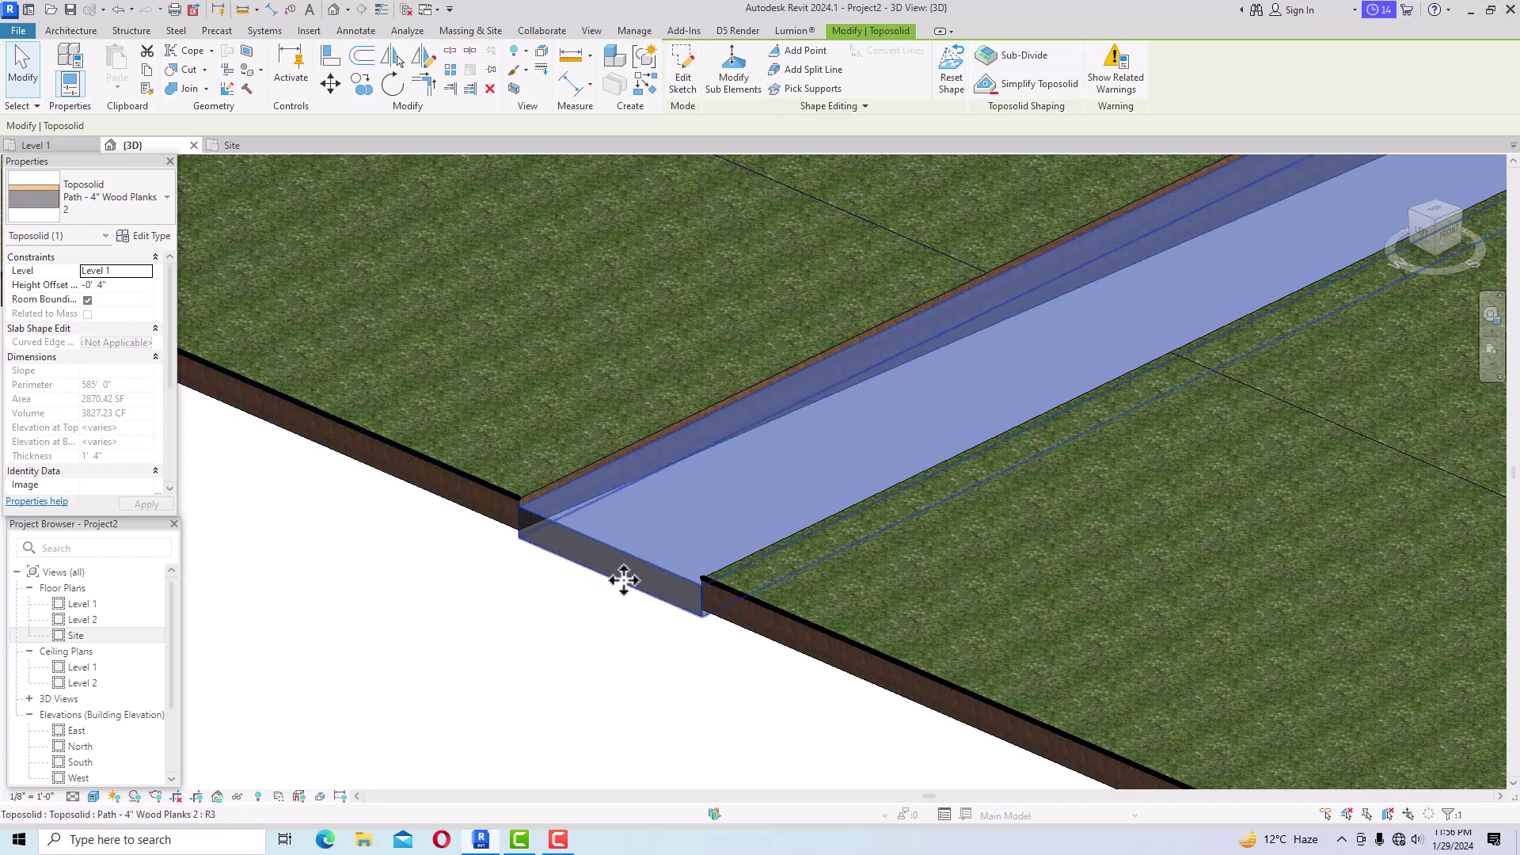
key(Escape)
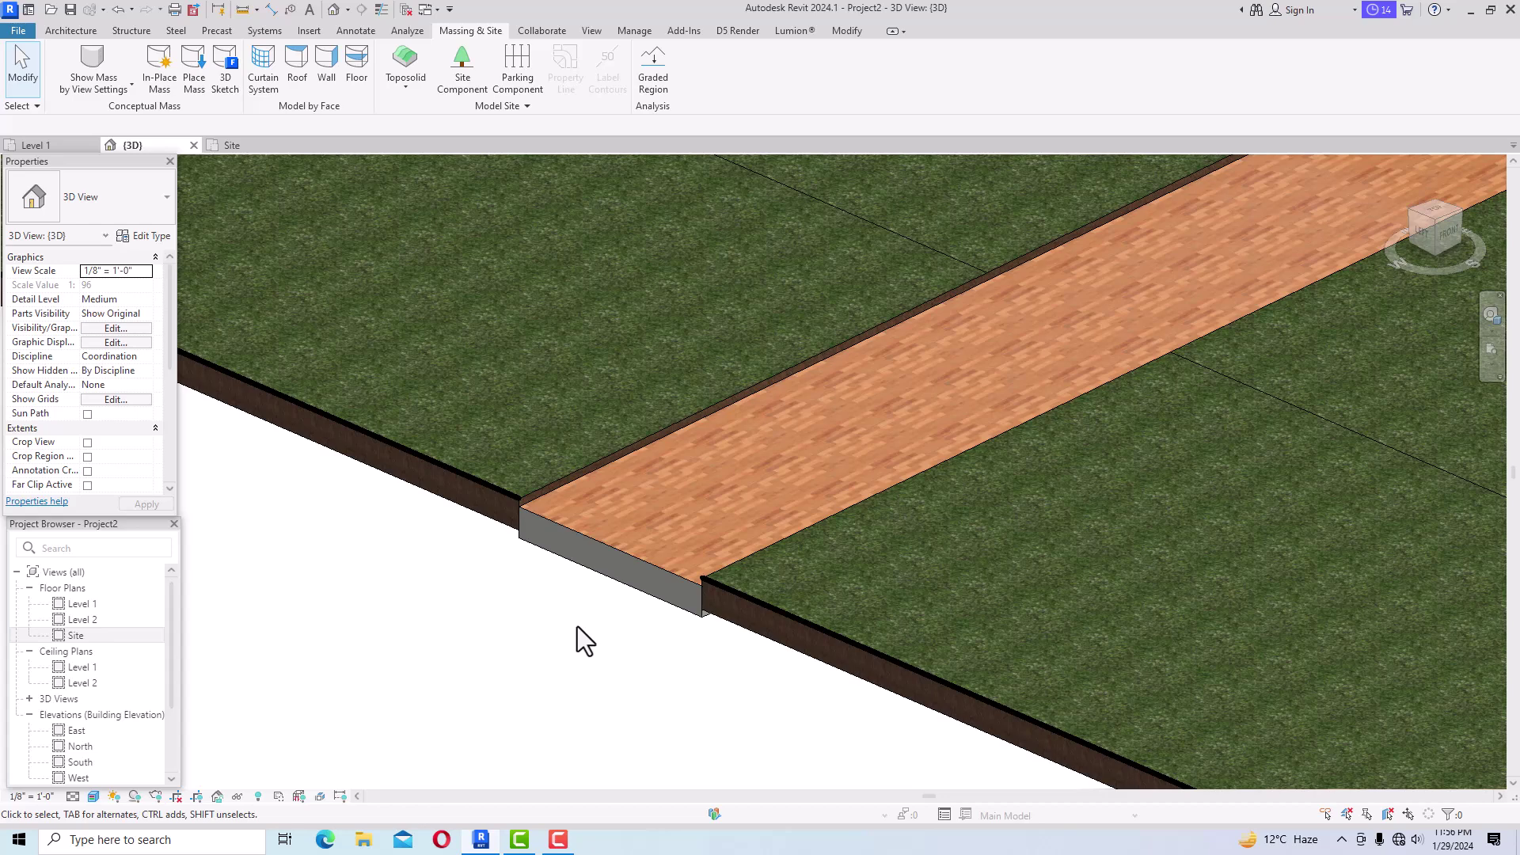
scroll(577, 625, down, 2)
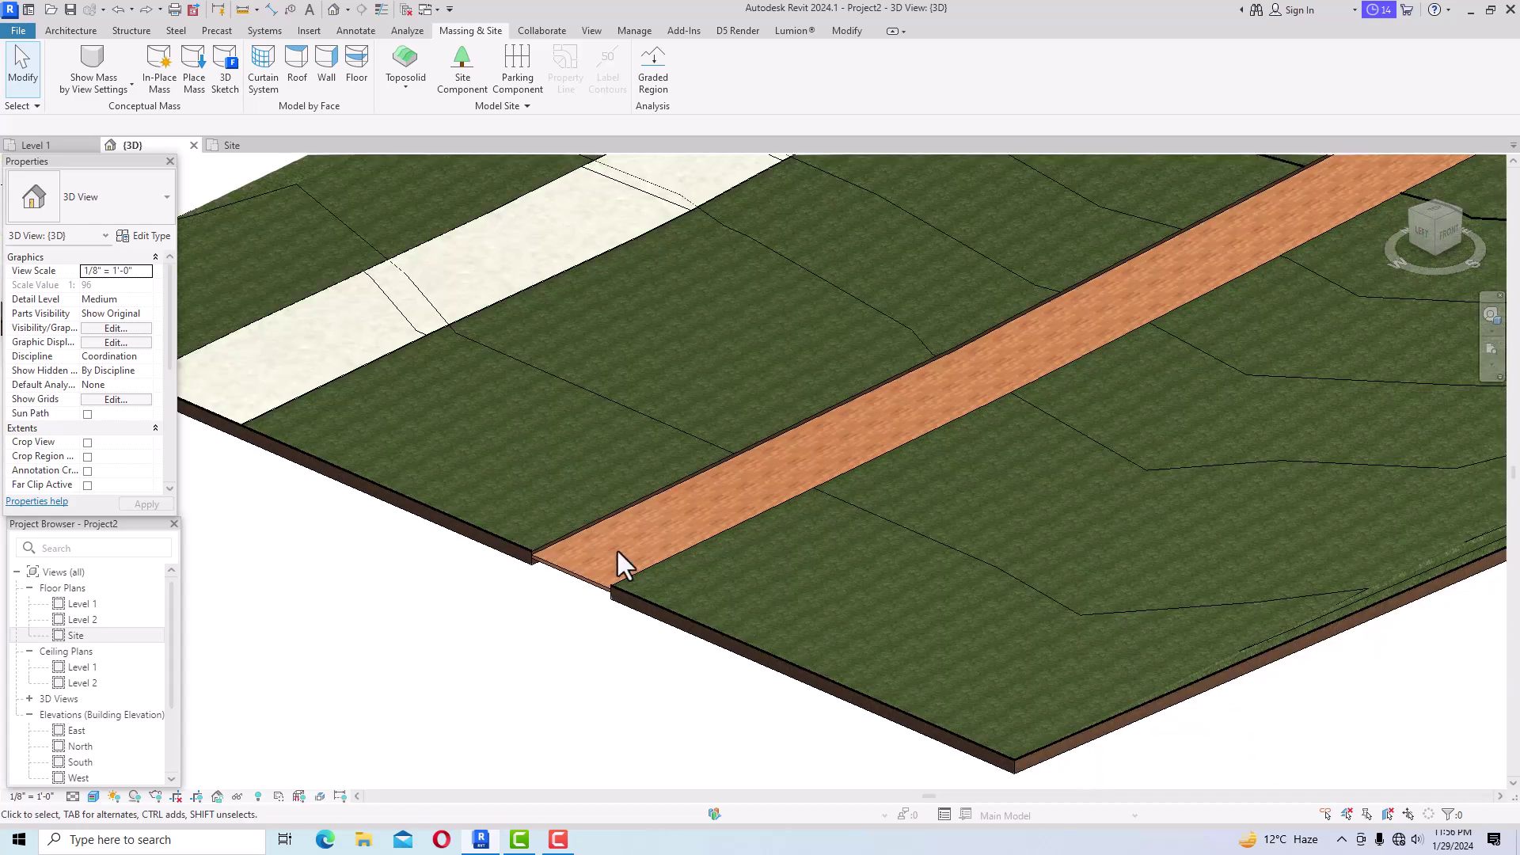
scroll(618, 552, up, 2)
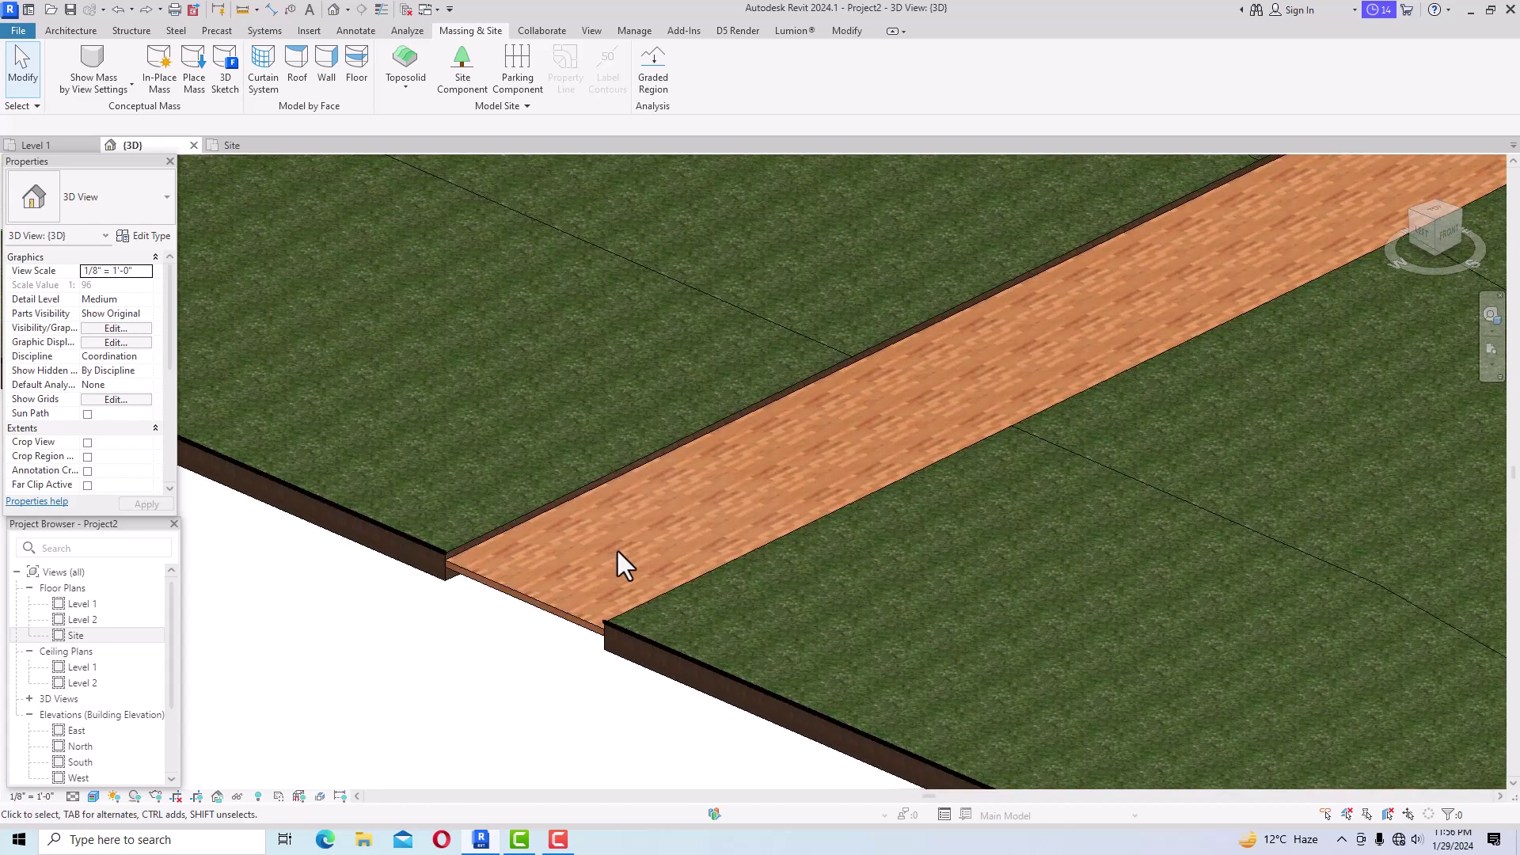
scroll(517, 651, down, 3)
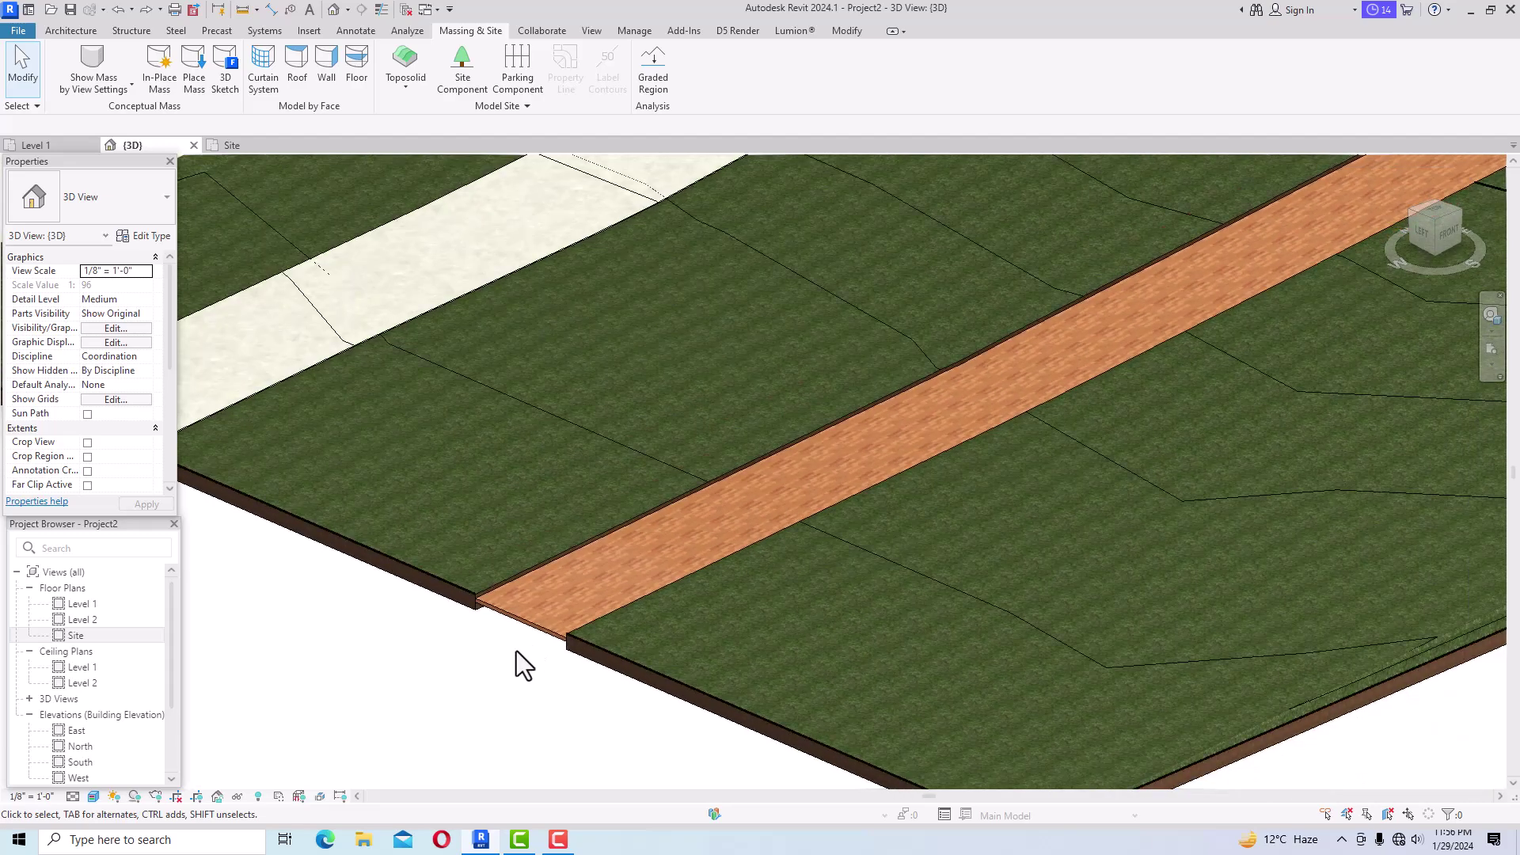
scroll(473, 595, up, 1)
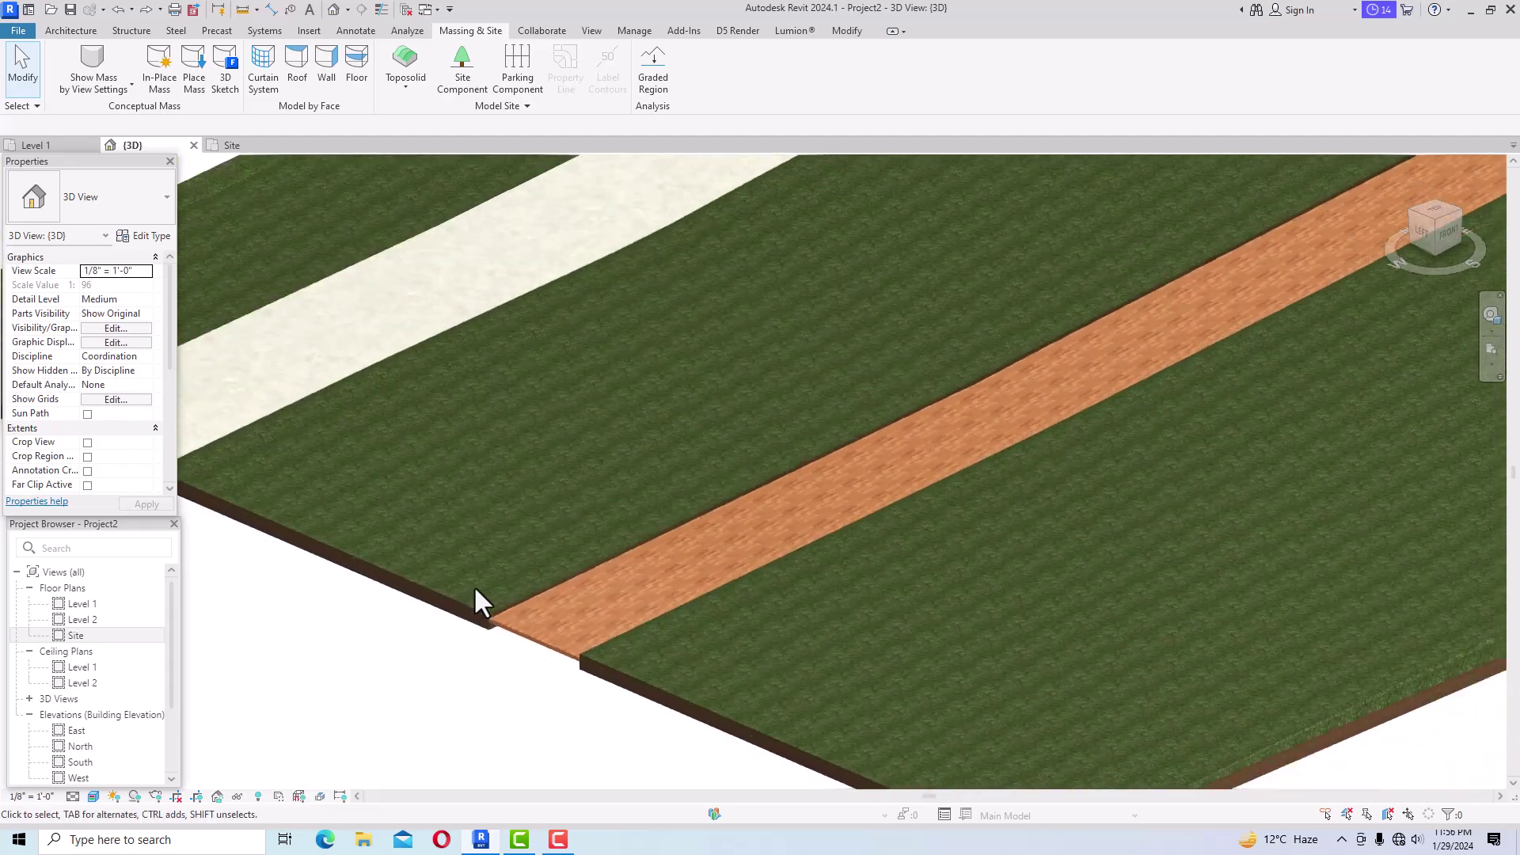
Start an in-place model component in the Generic Models category and name it curb.
click(88, 32)
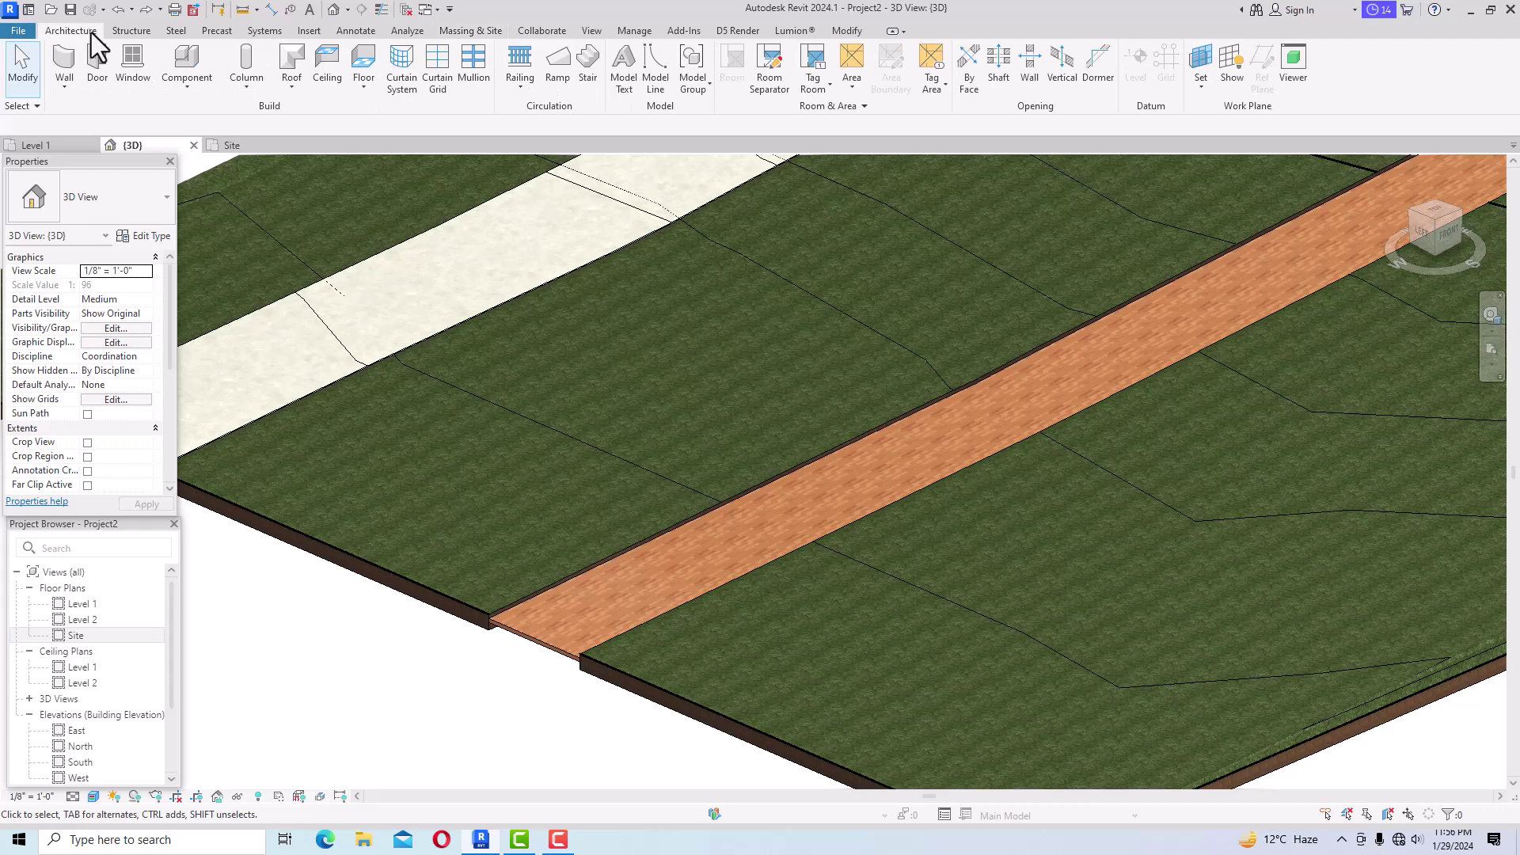
click(183, 89)
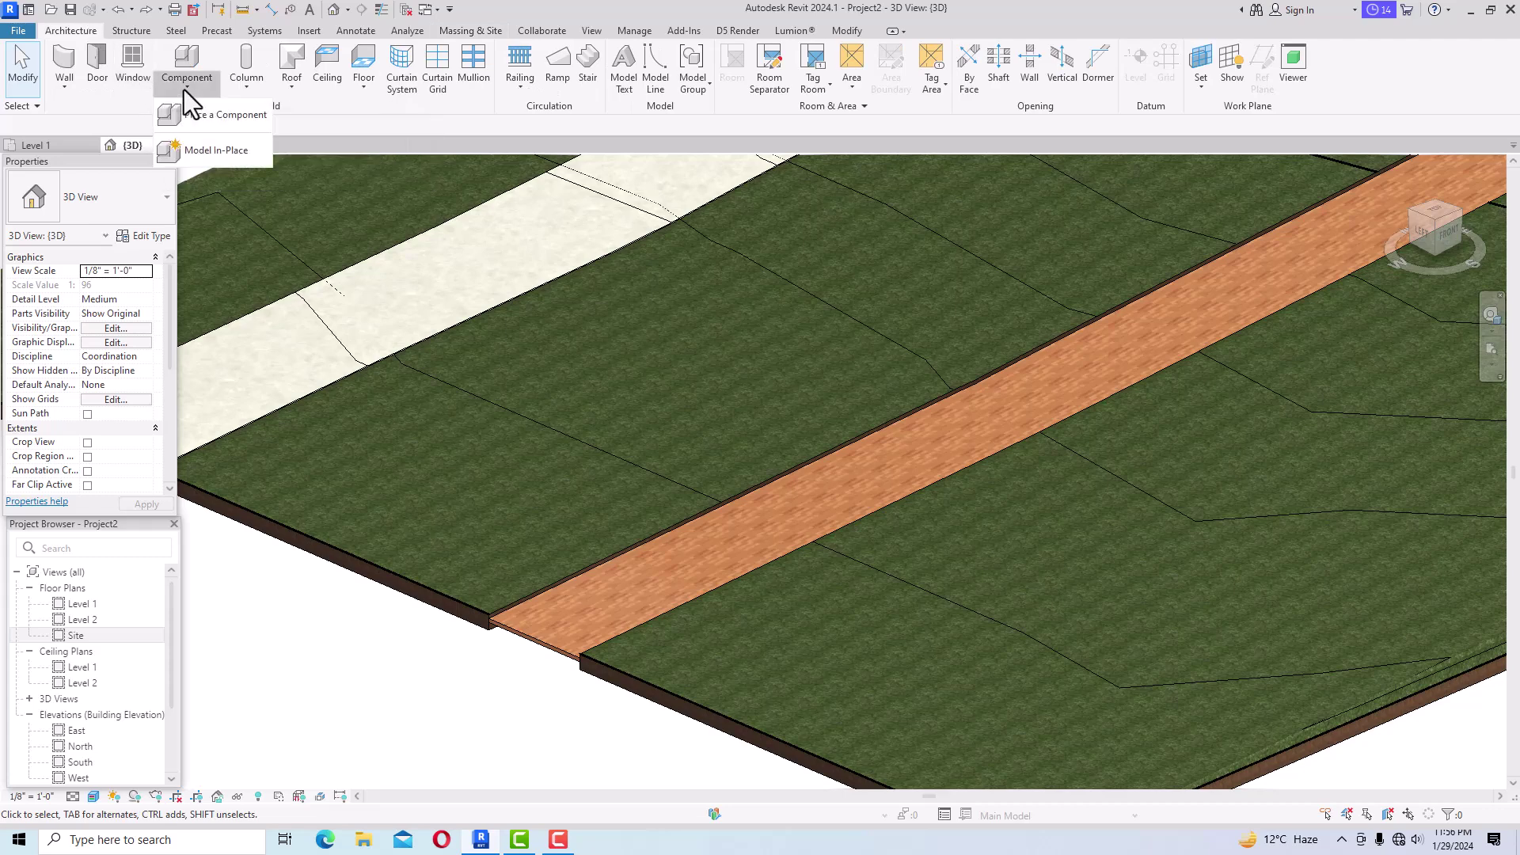
click(201, 149)
scroll(725, 388, down, 3)
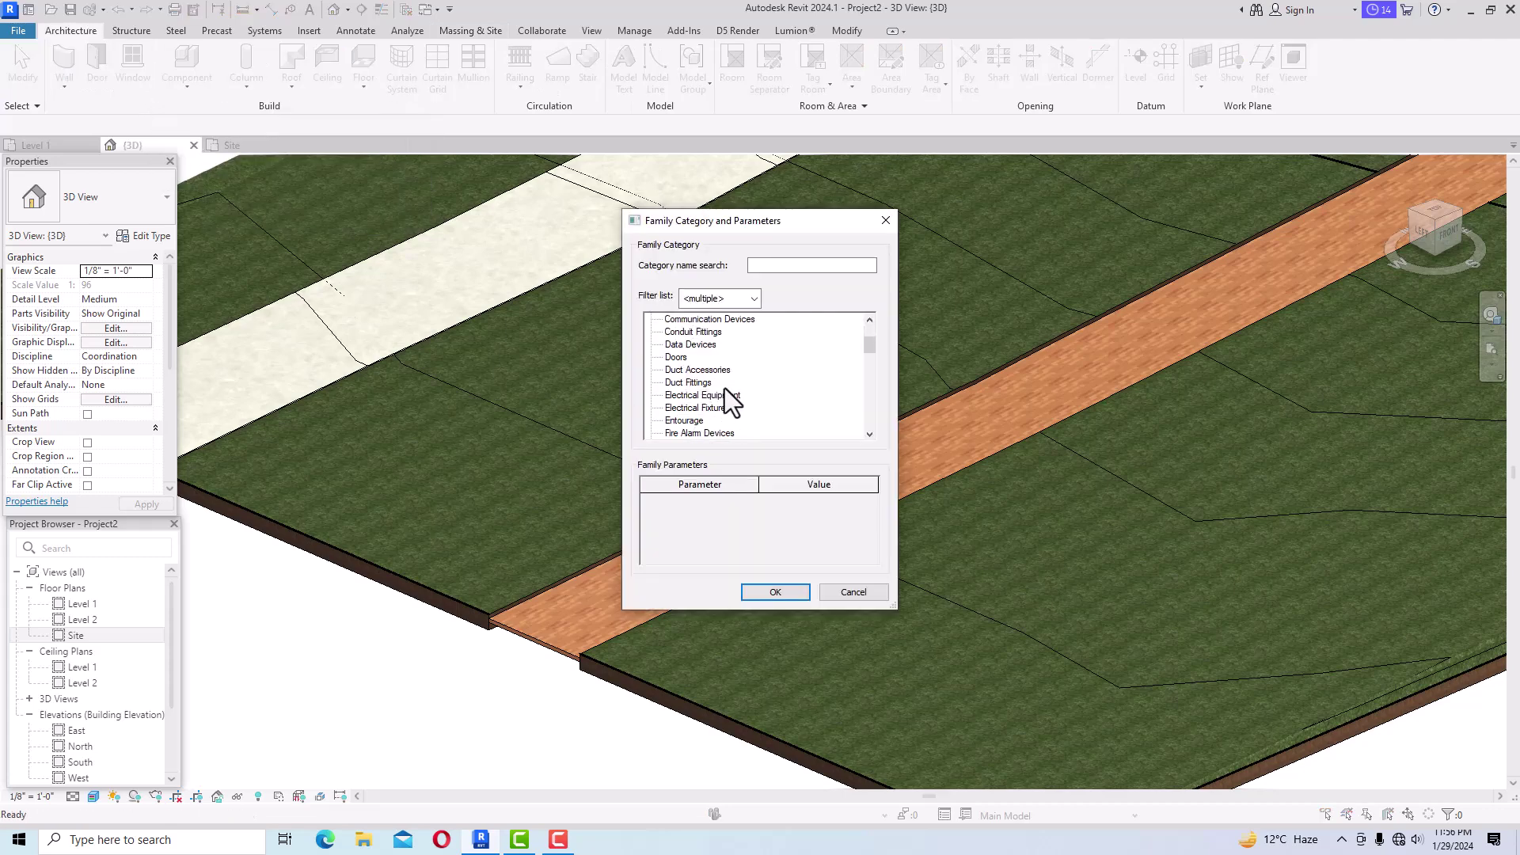
scroll(724, 388, down, 3)
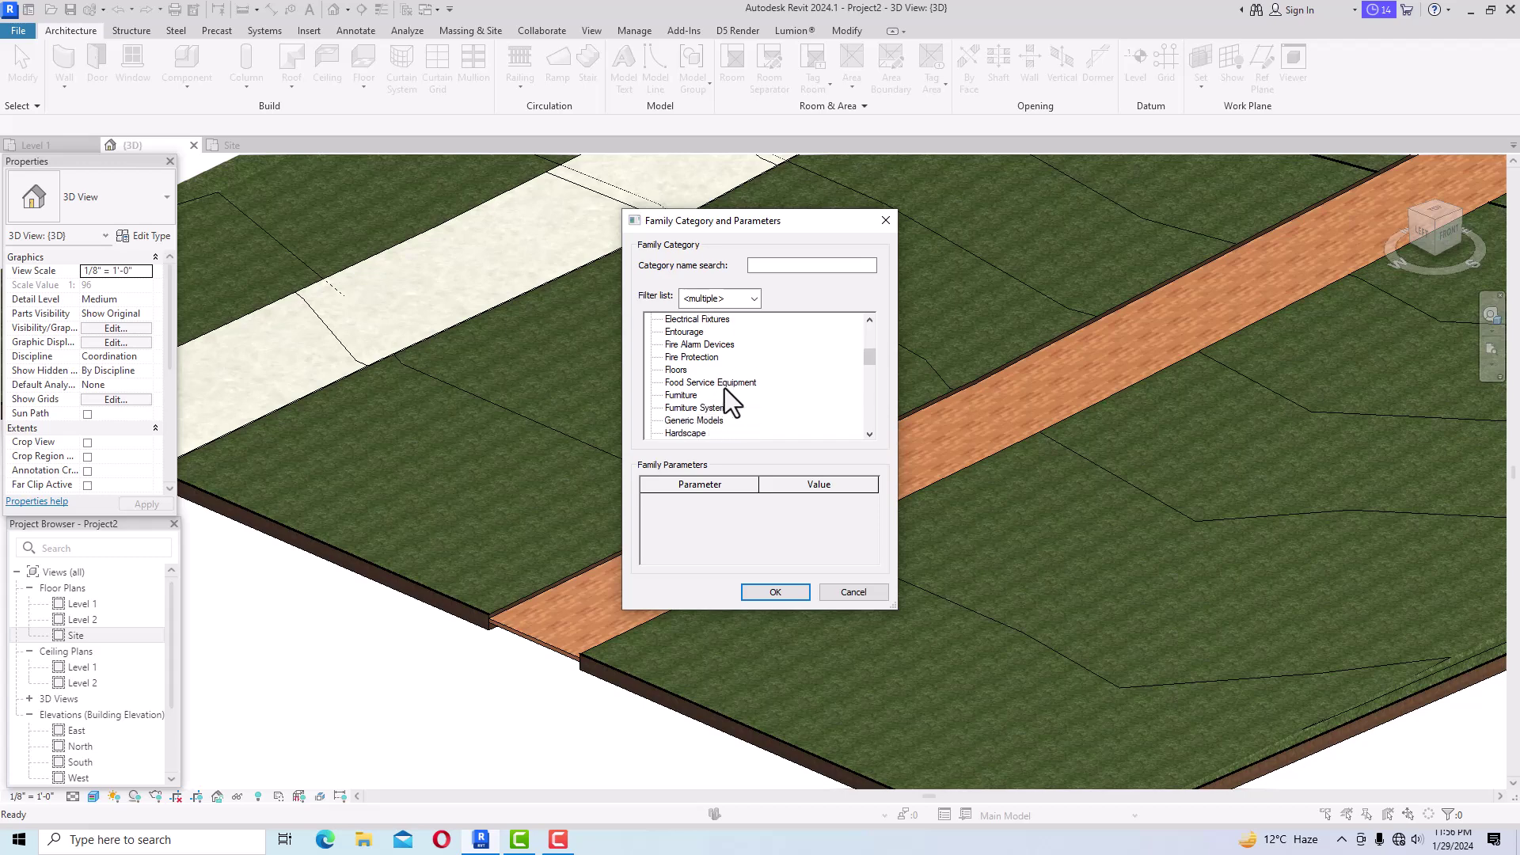
scroll(724, 388, down, 1)
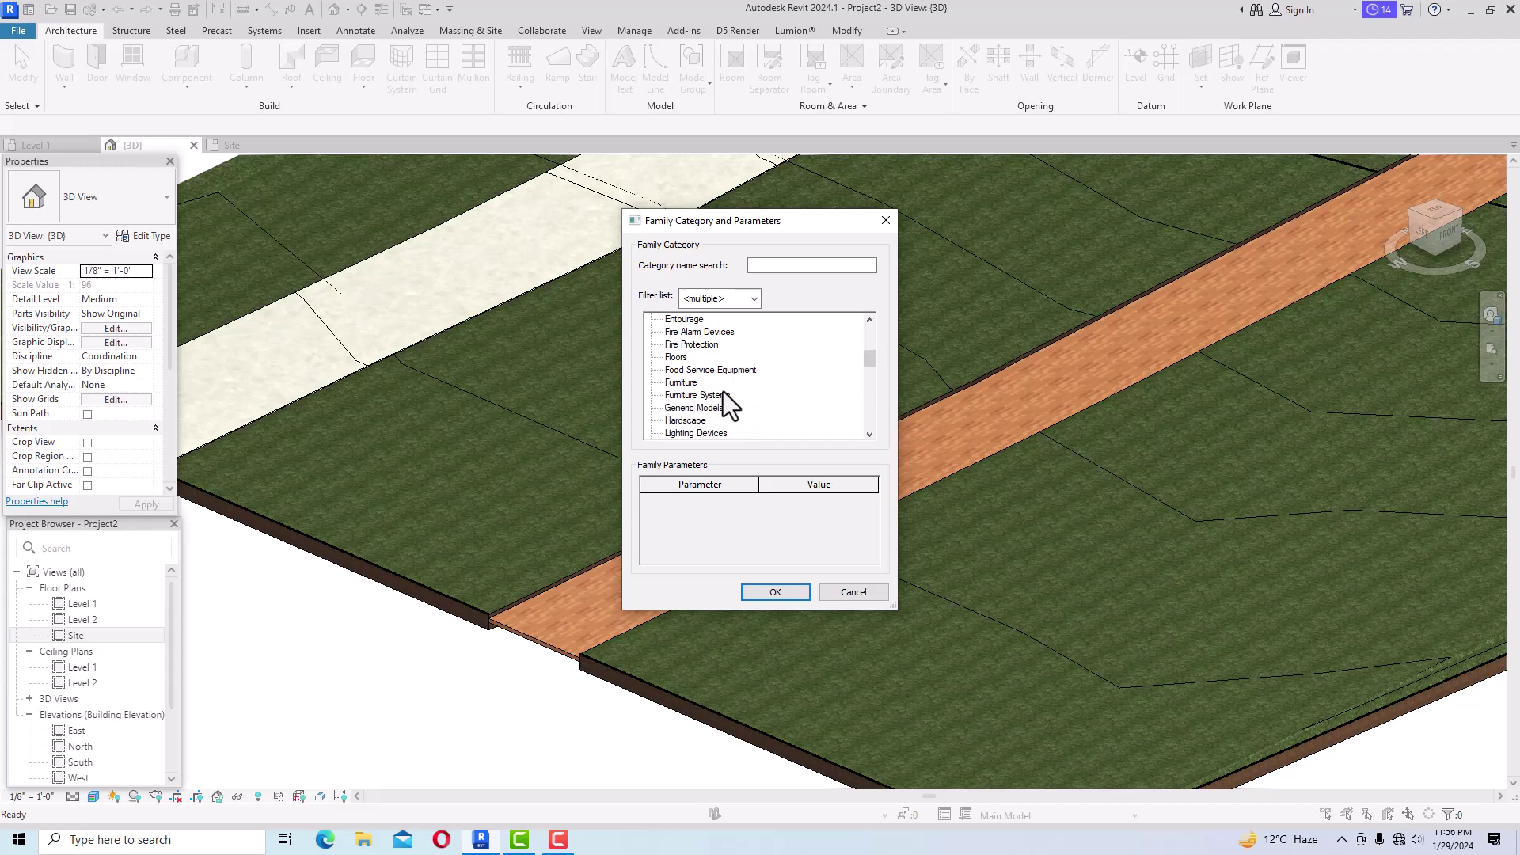
click(776, 592)
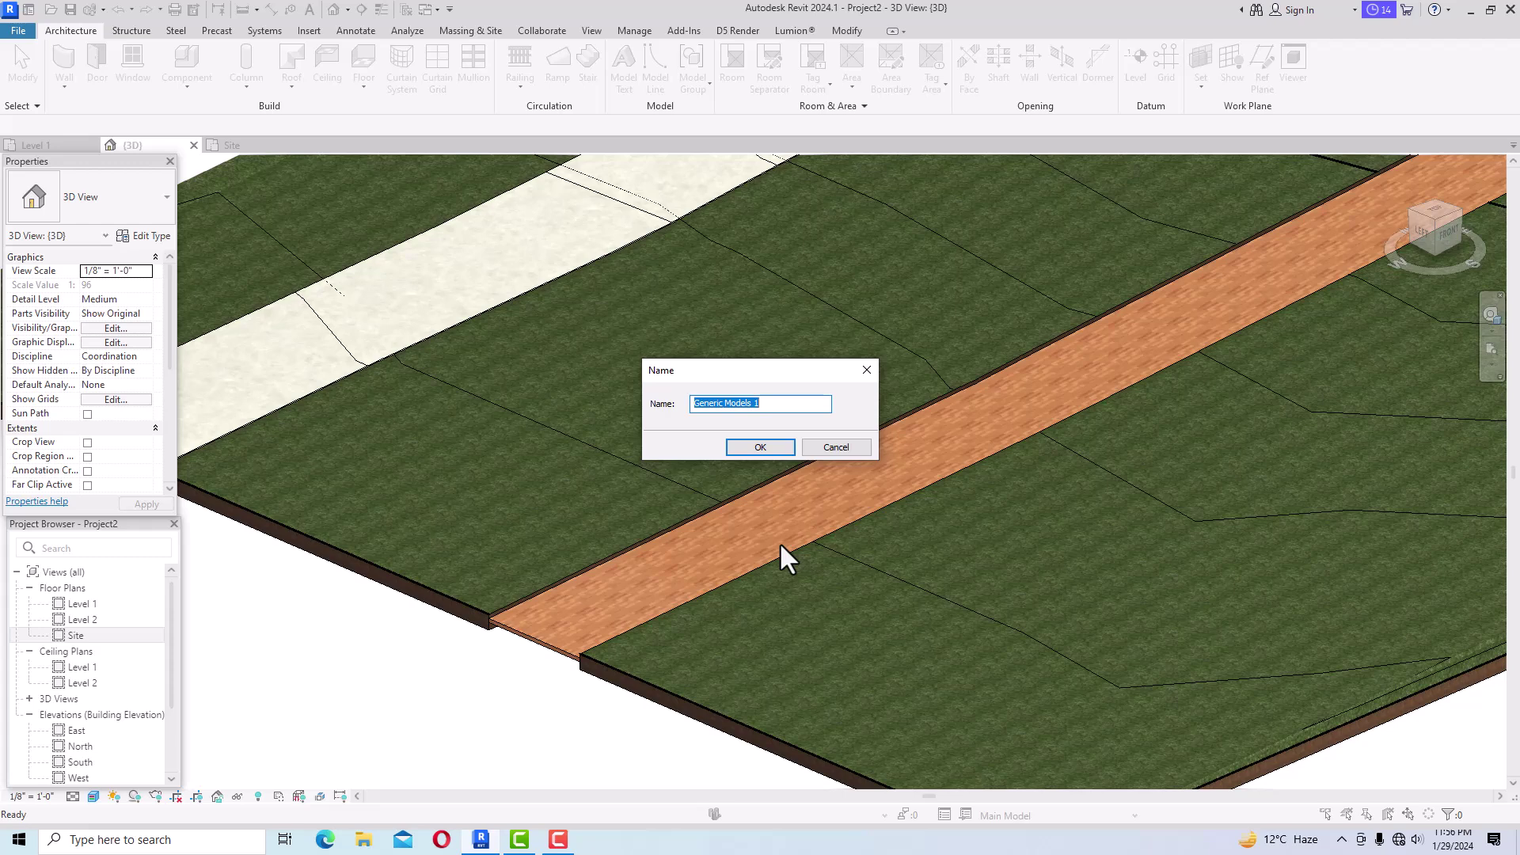
text(curb)
click(744, 446)
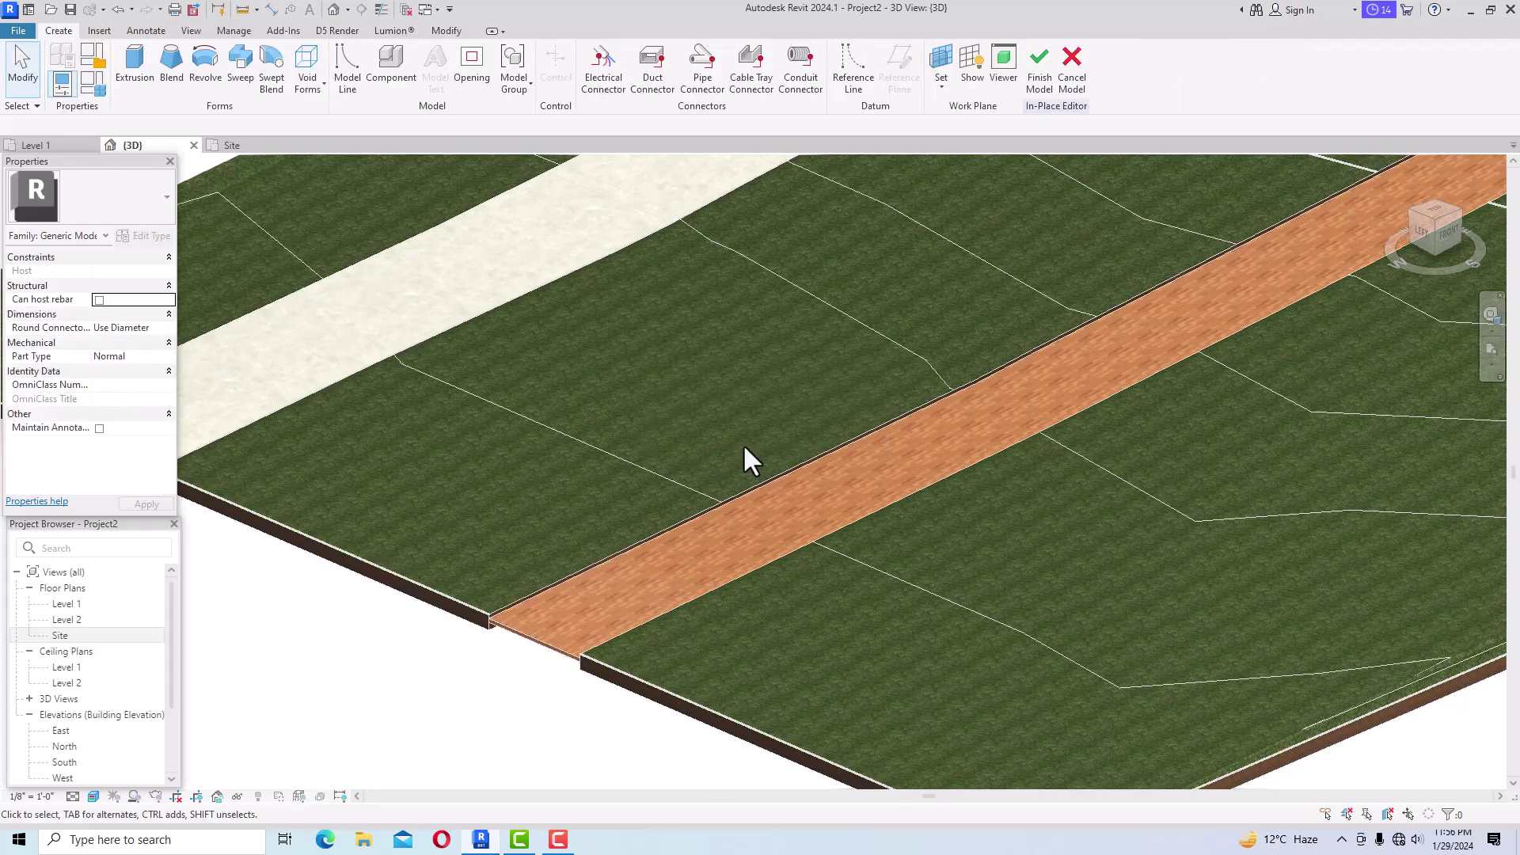
Start a sweep with a picked path and select the first edges along the wood-plank strip's edge beside the asphalt side.
click(246, 81)
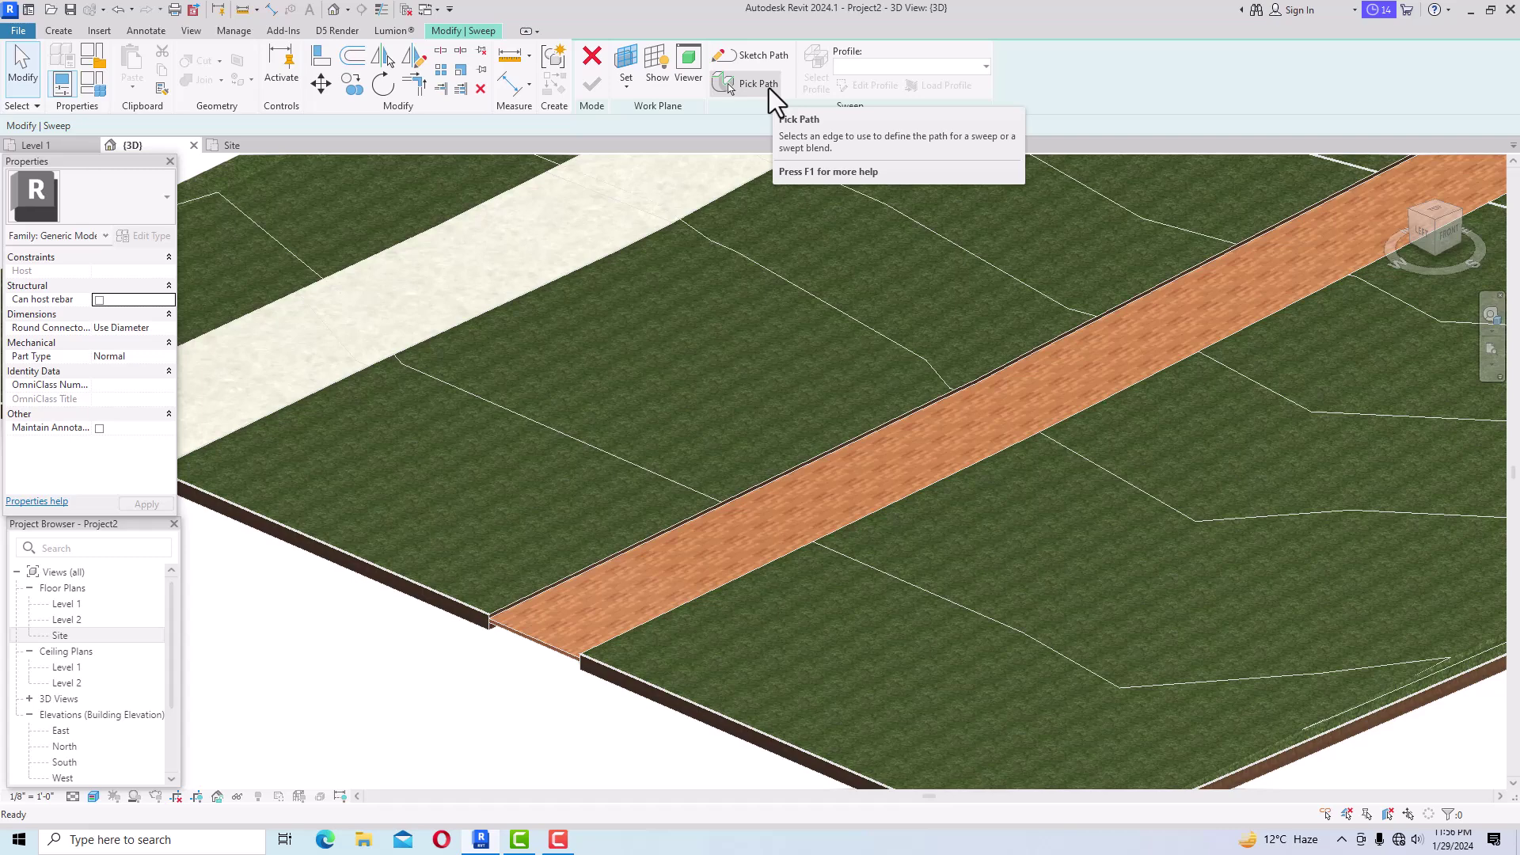
click(766, 87)
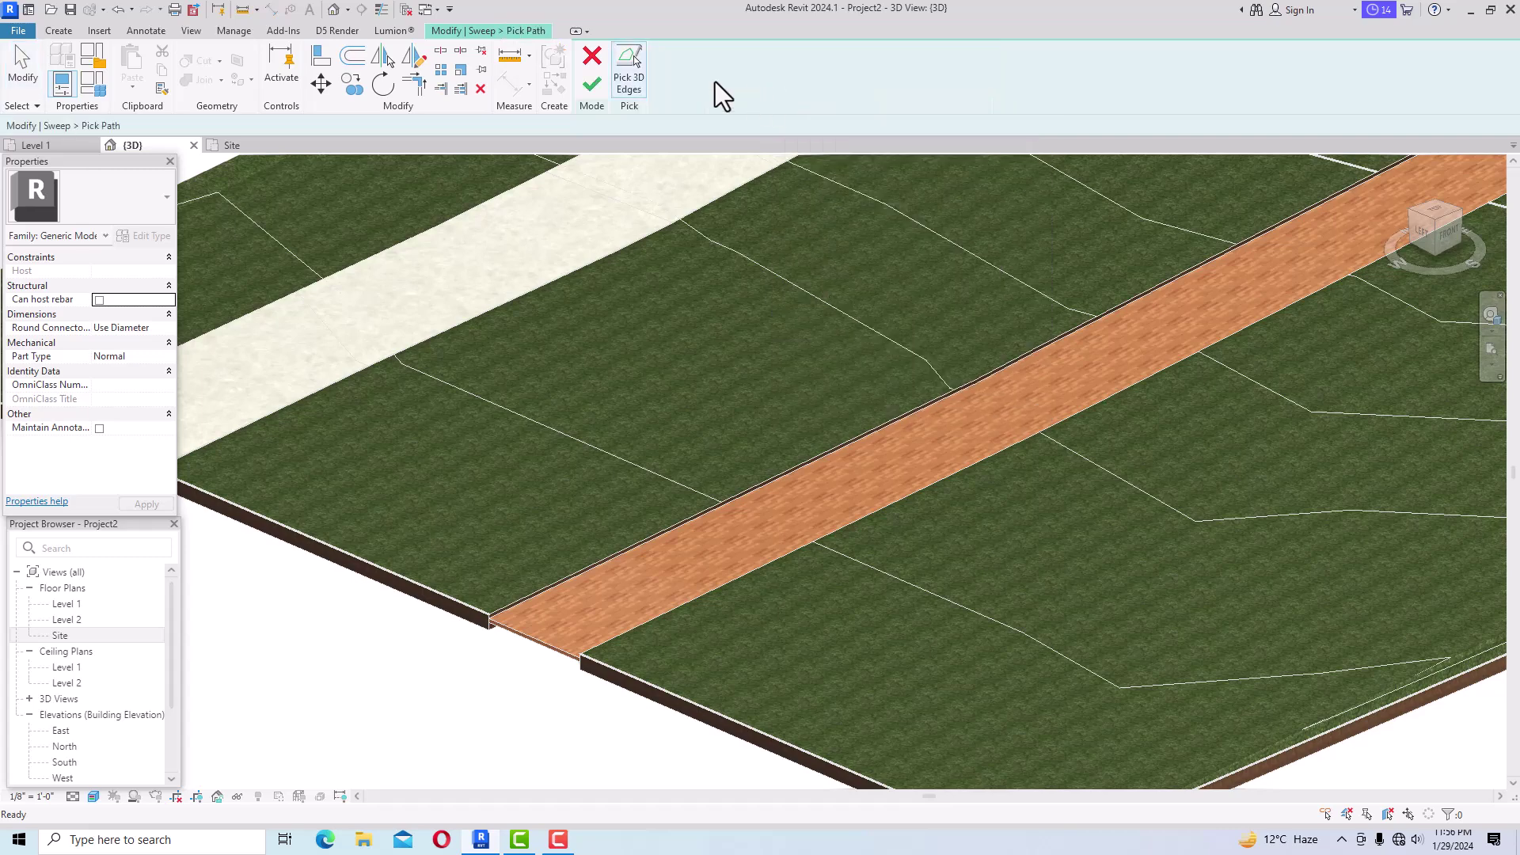
click(630, 71)
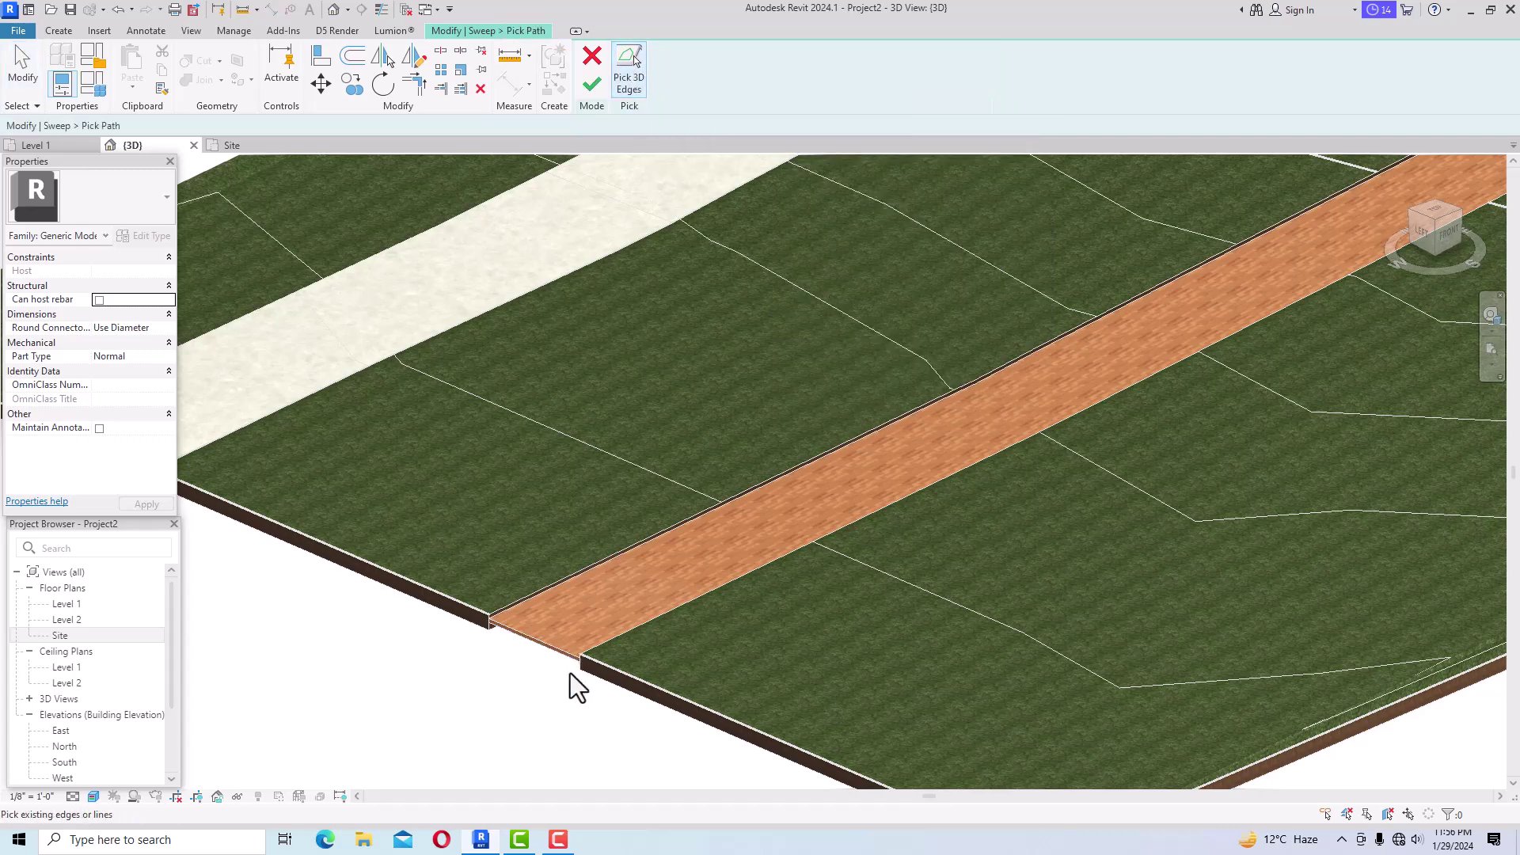
click(520, 608)
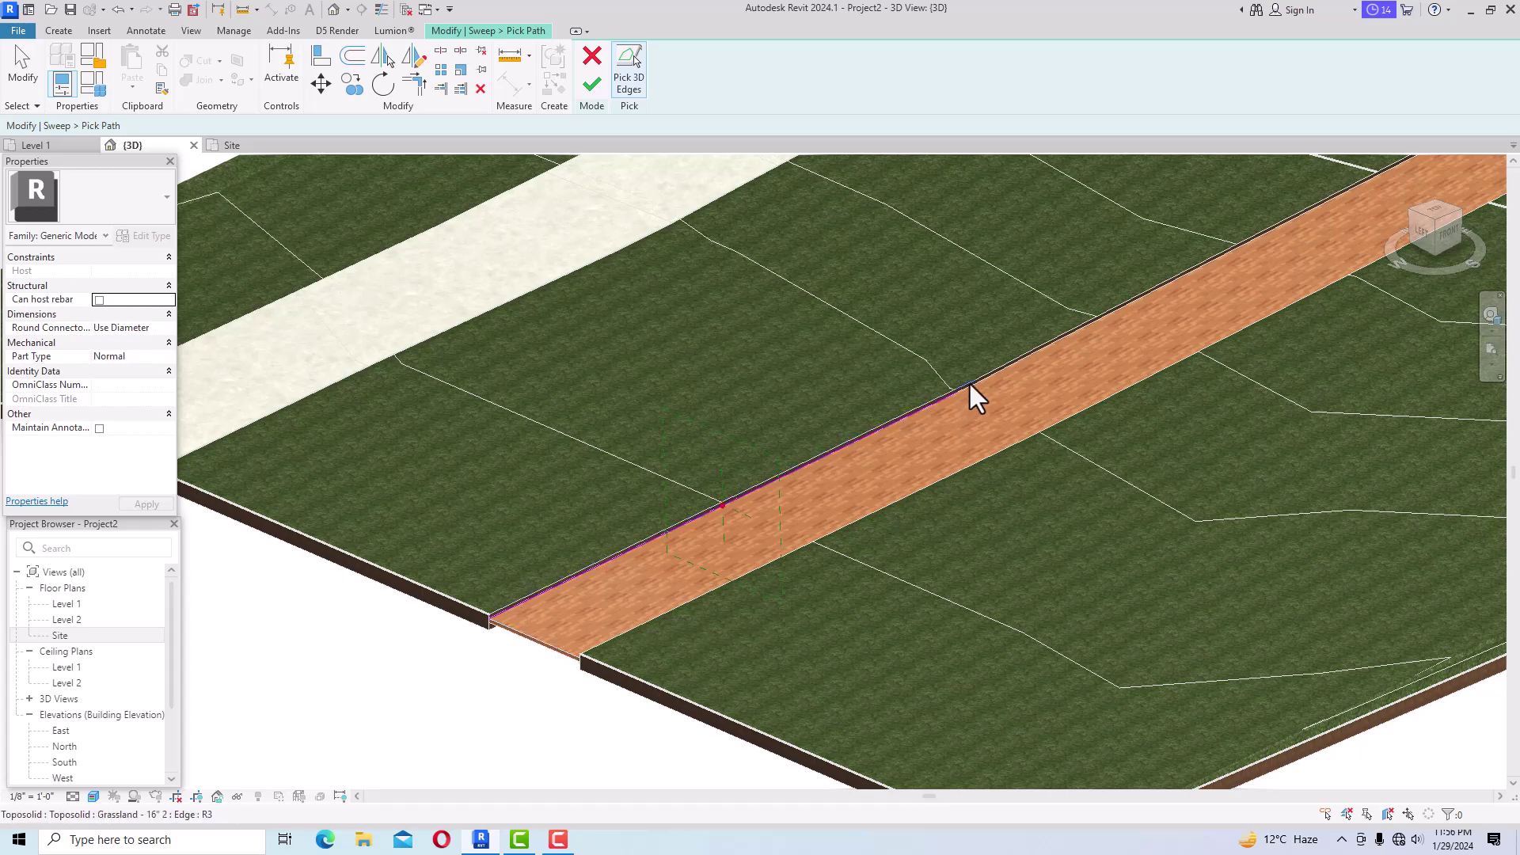
scroll(1013, 376, up, 3)
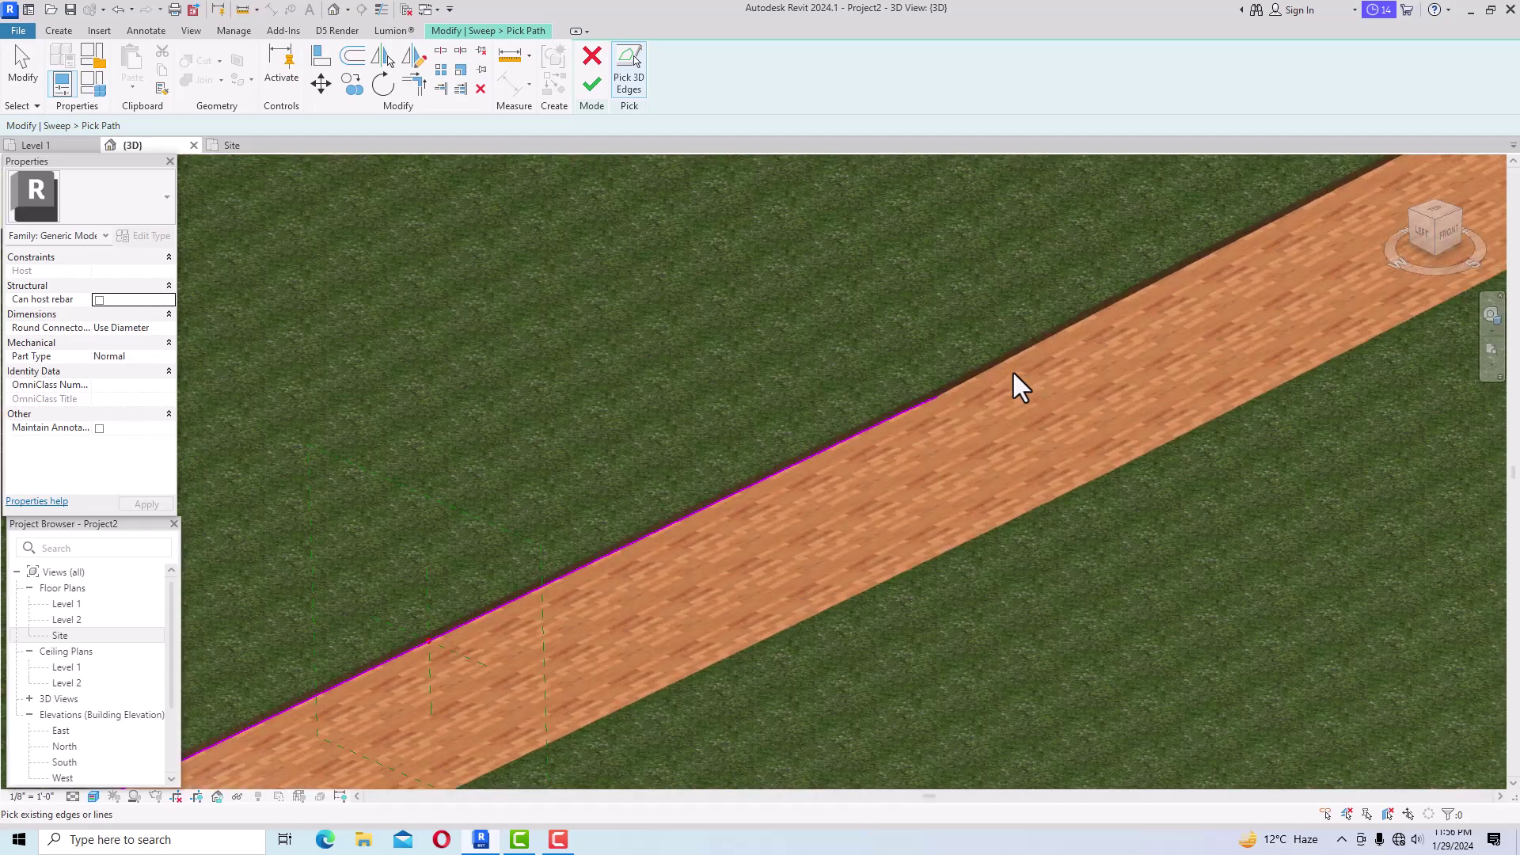
click(948, 388)
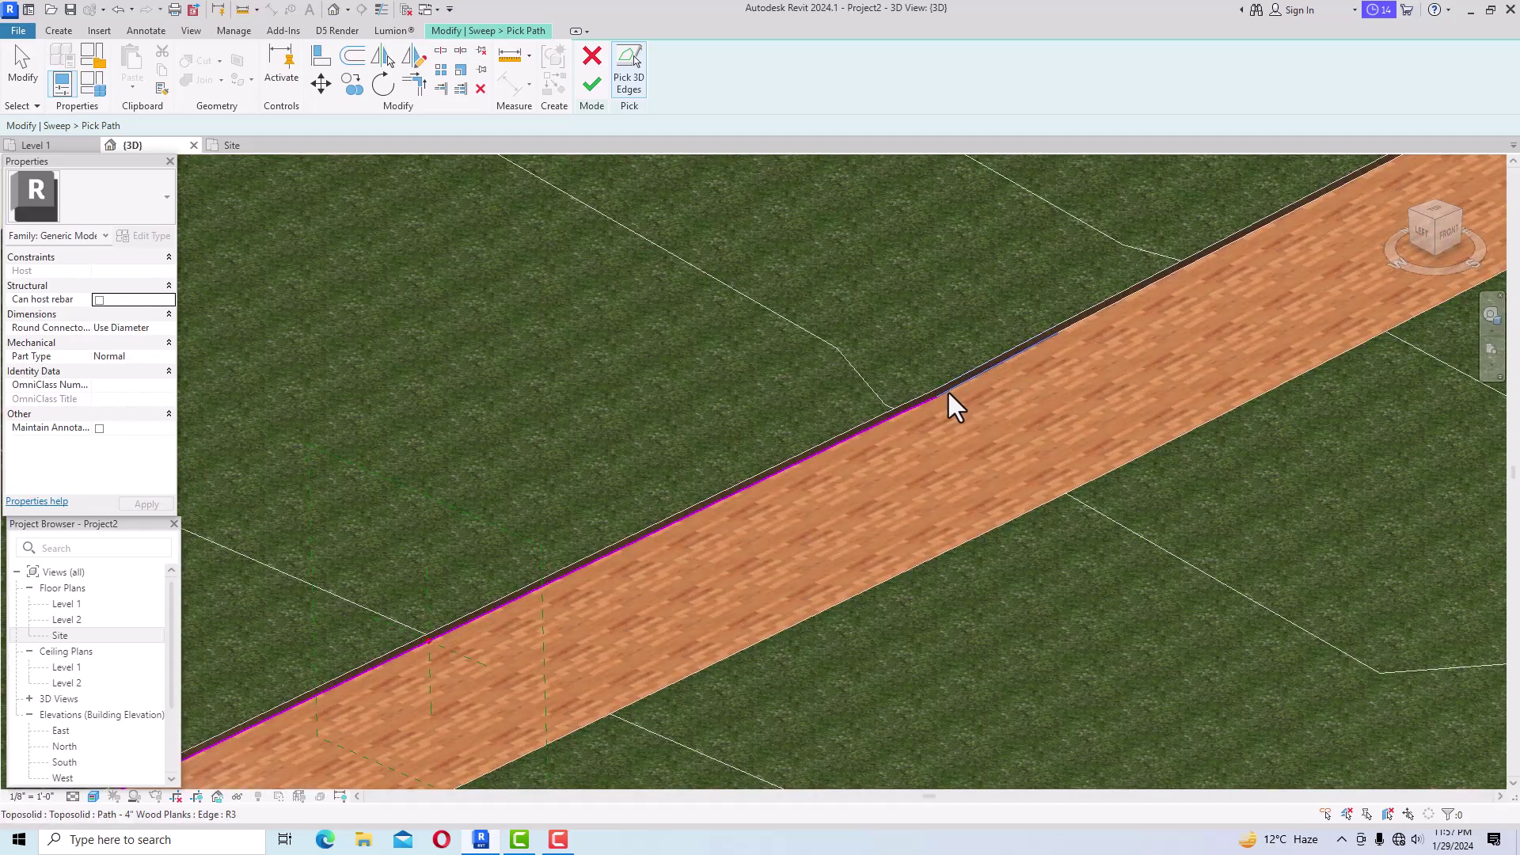
click(1078, 331)
scroll(506, 570, down, 2)
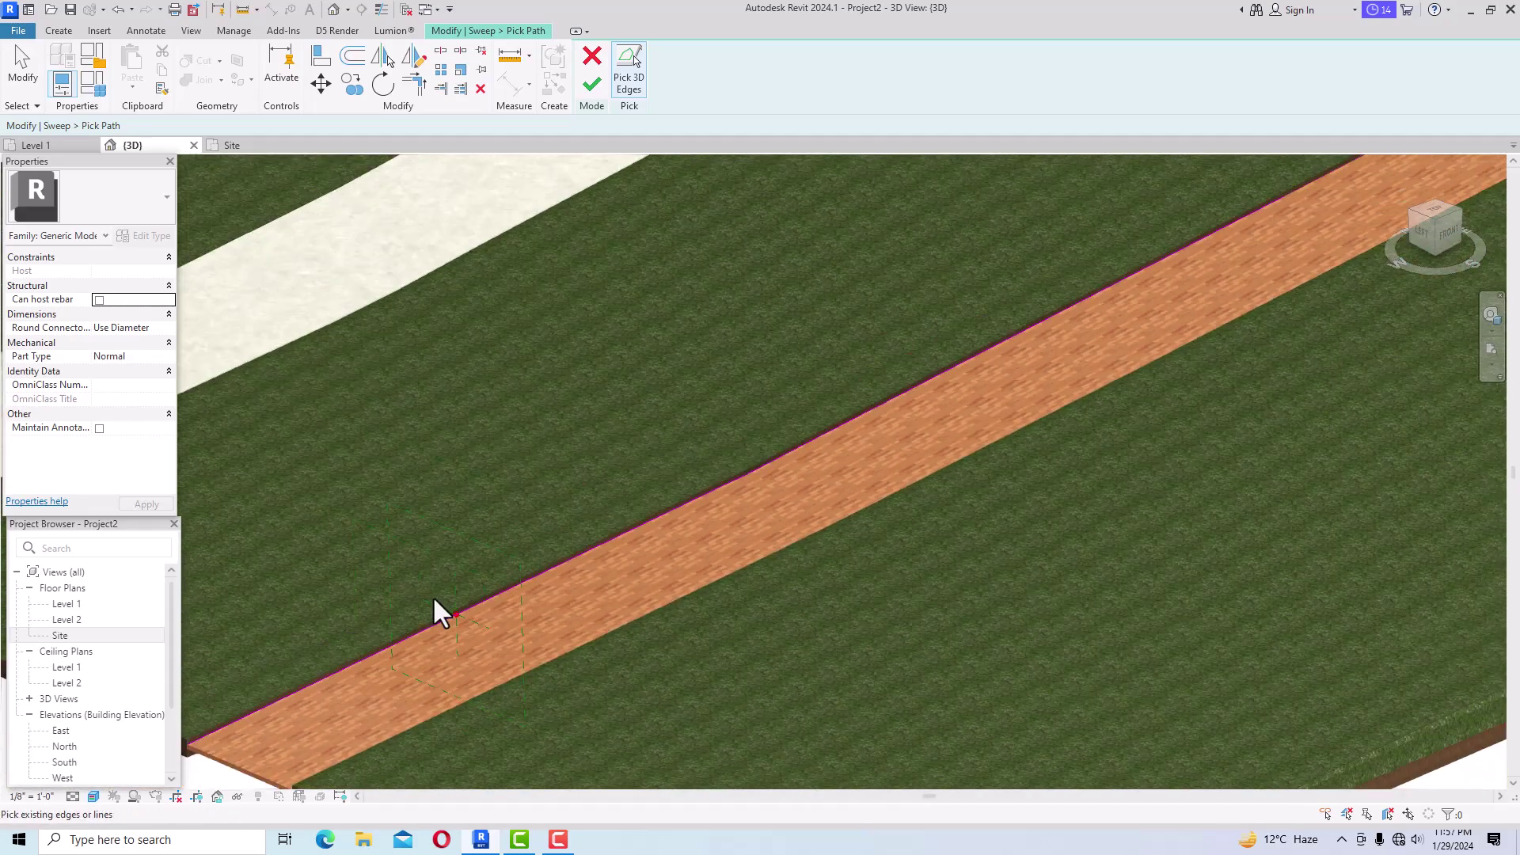
Extend the sweep path by picking the connected strip edges along the middle stretch and through the bends.
scroll(434, 605, down, 3)
scroll(973, 352, up, 4)
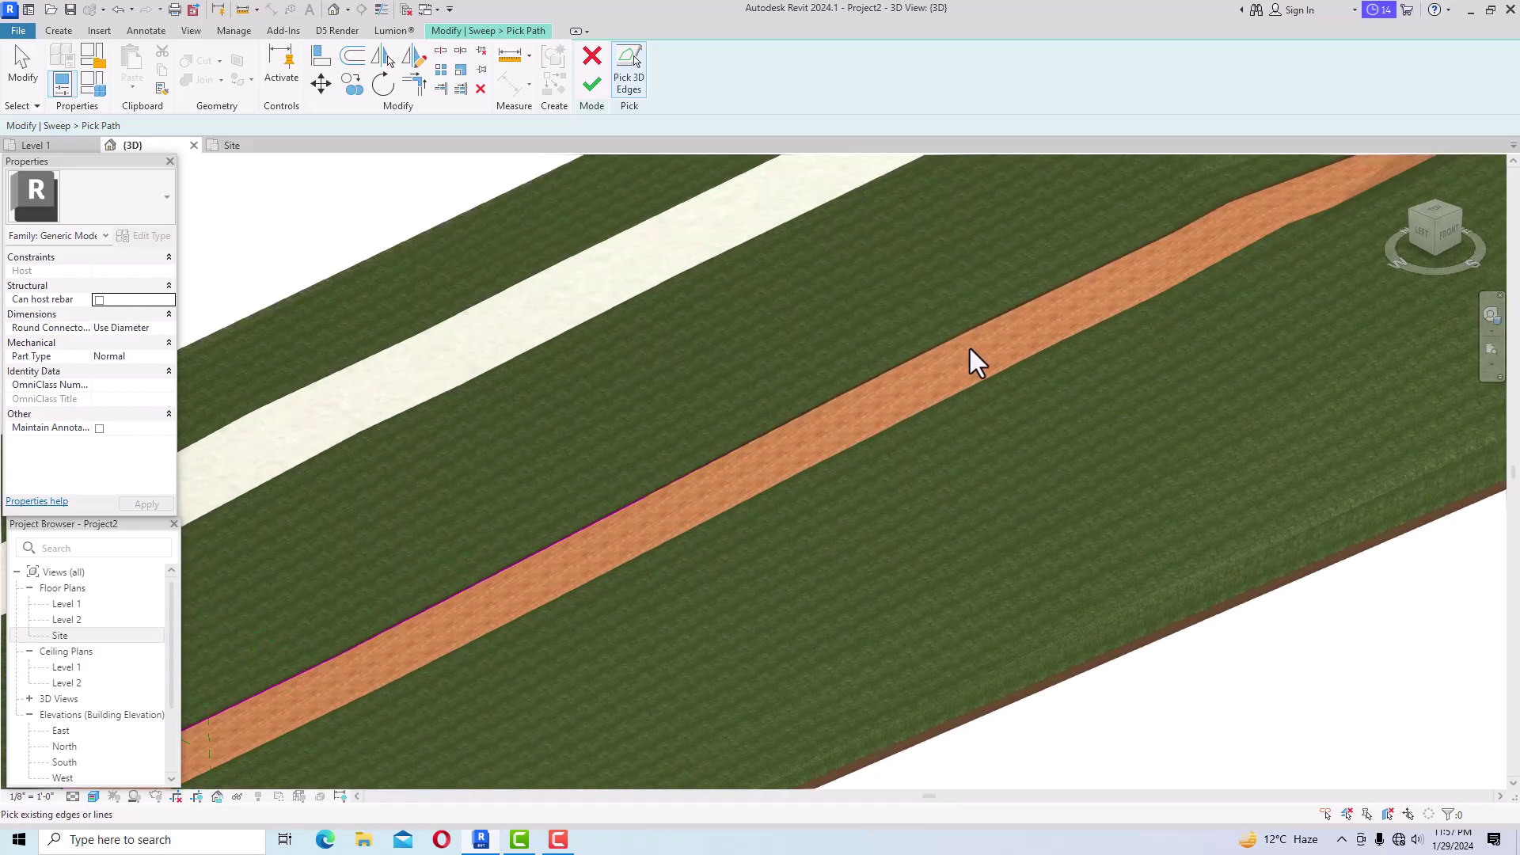
scroll(651, 488, up, 2)
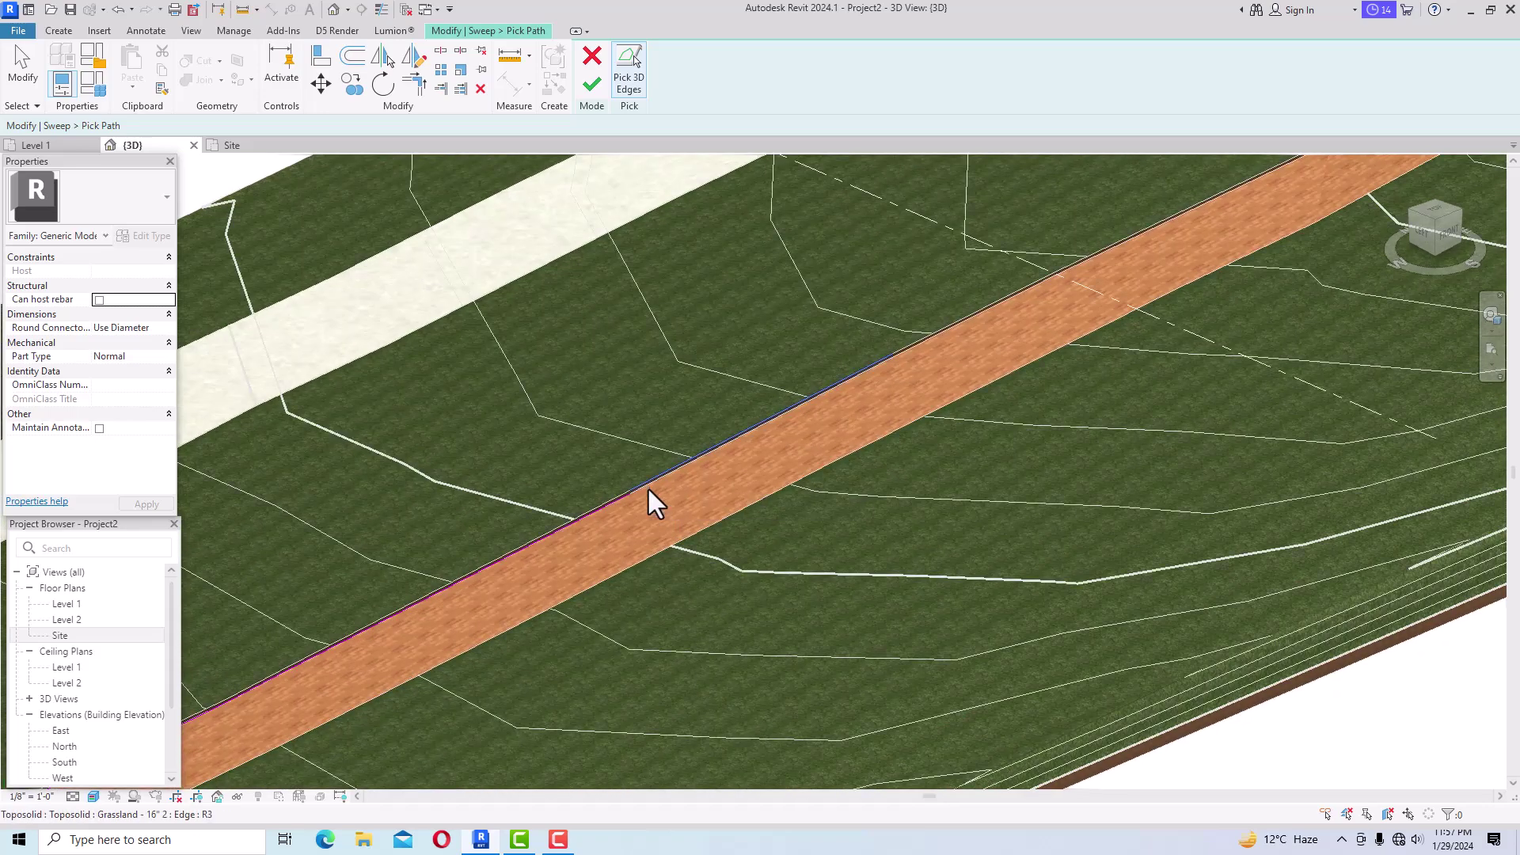
scroll(648, 486, down, 2)
scroll(635, 501, up, 2)
scroll(634, 494, down, 1)
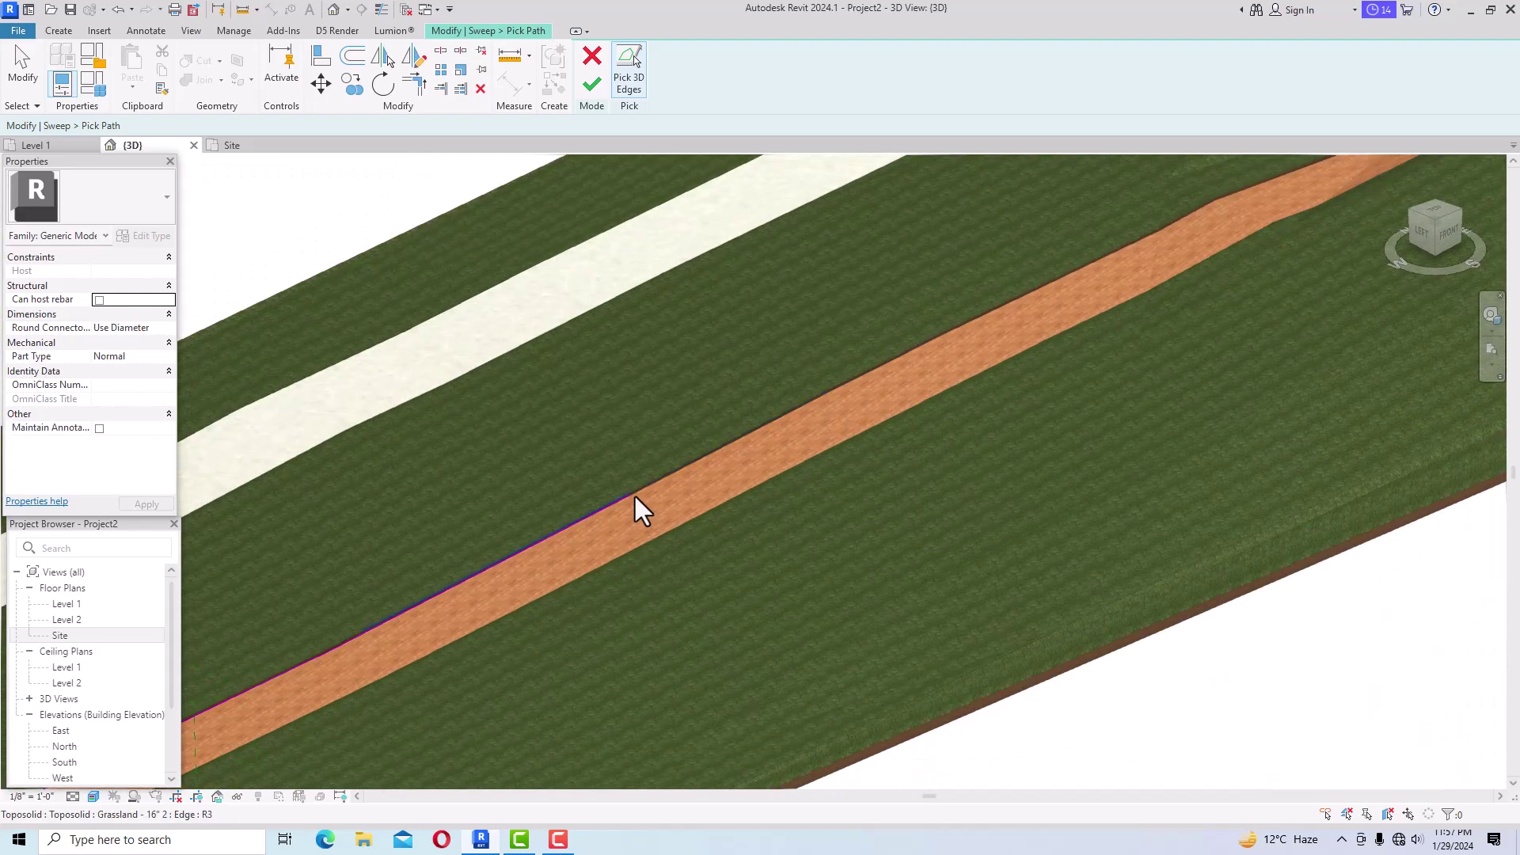
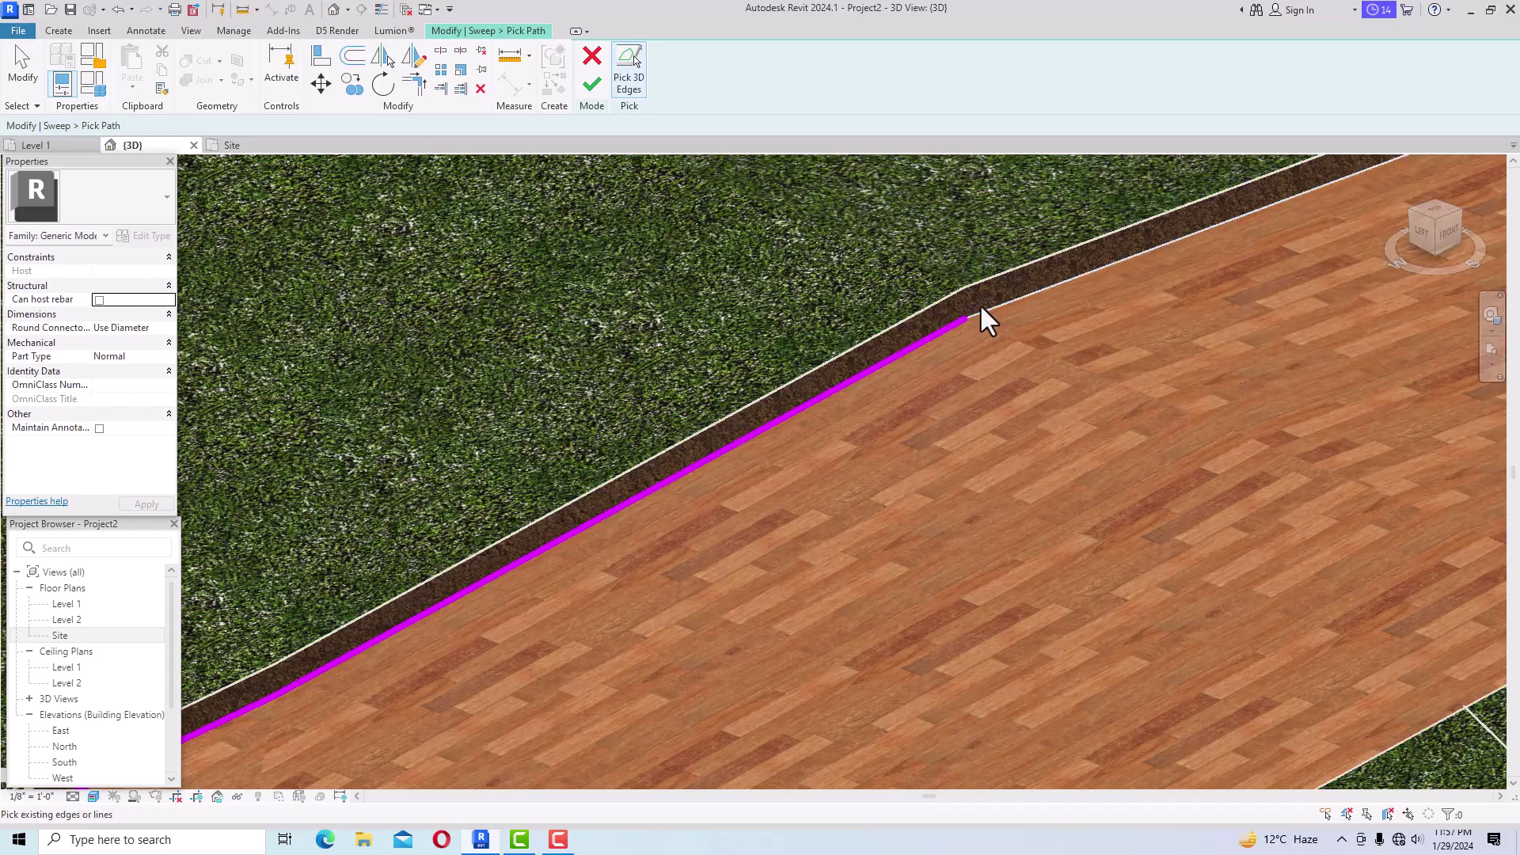
click(980, 307)
scroll(511, 545, down, 8)
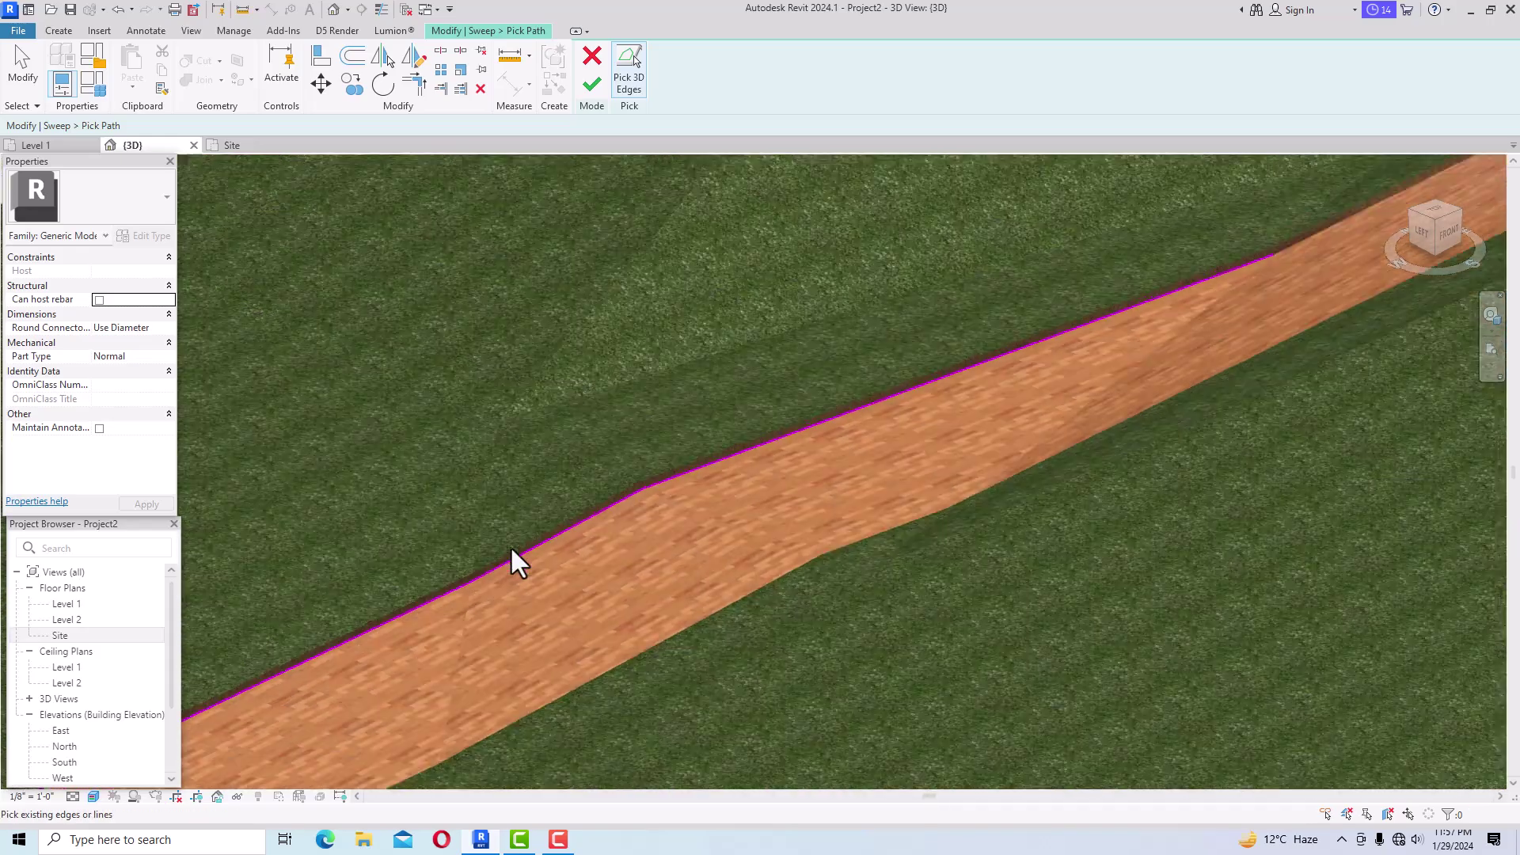
scroll(510, 545, down, 4)
scroll(1087, 321, up, 3)
scroll(1086, 321, up, 2)
click(1086, 321)
Add the remaining edge at the strip's far rise to the sweep path and accept the path.
scroll(1108, 329, down, 3)
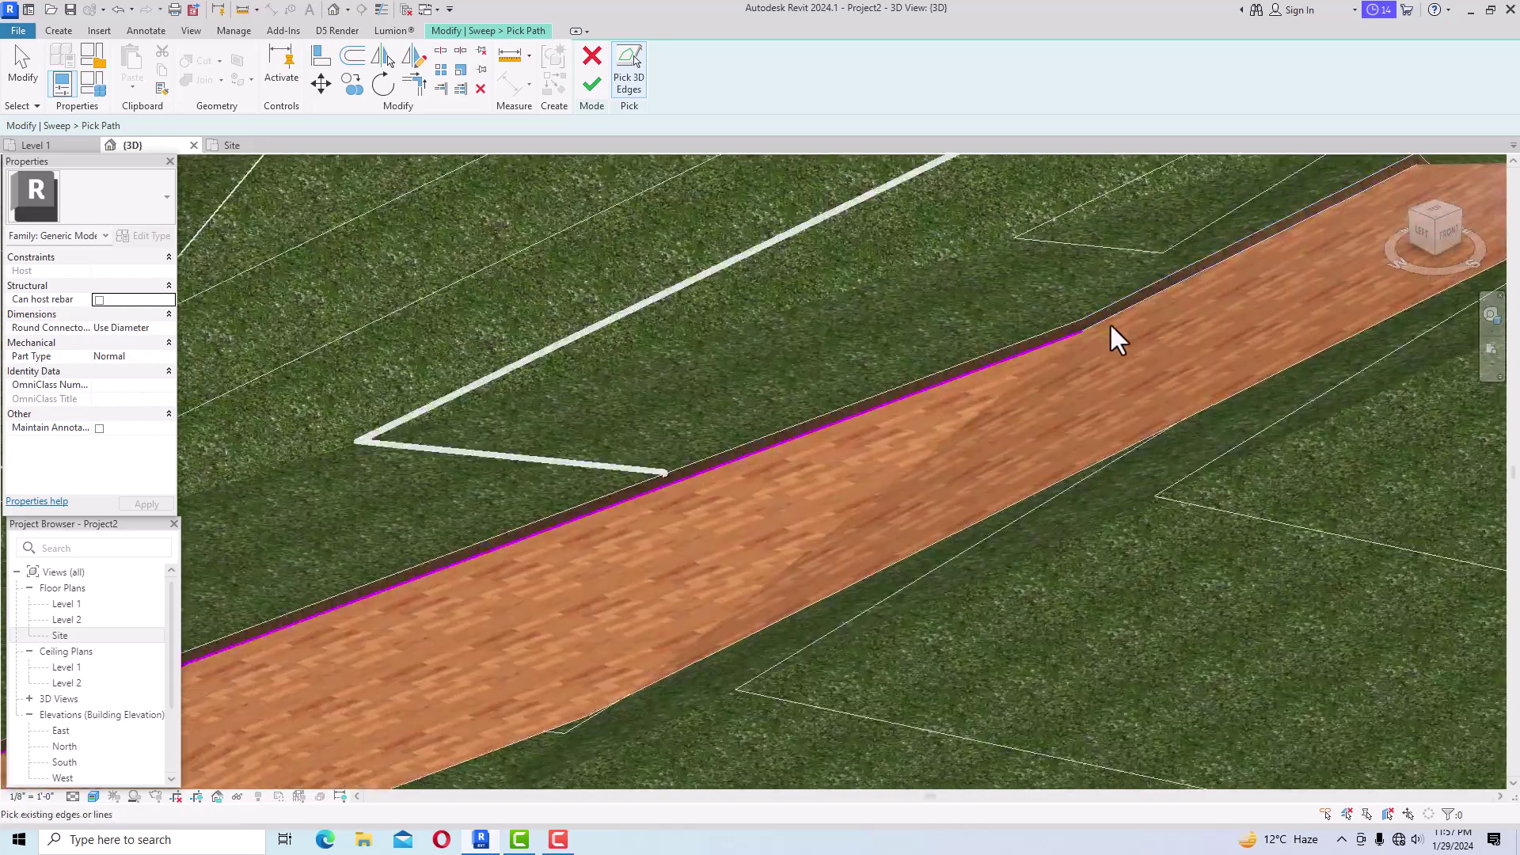
scroll(989, 428, up, 2)
scroll(1385, 229, down, 3)
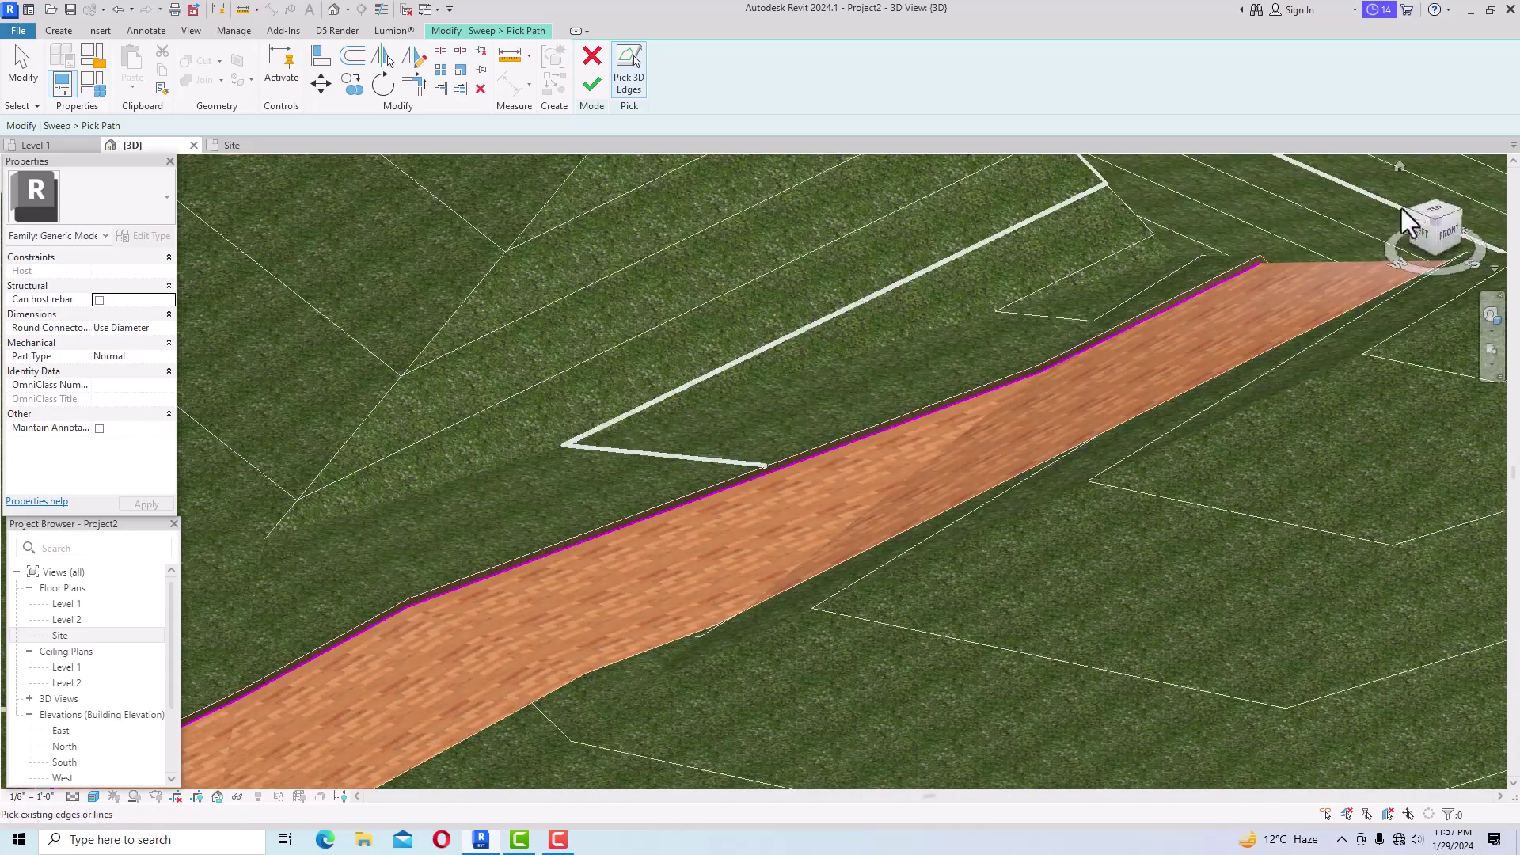
scroll(1390, 221, up, 2)
scroll(1279, 277, down, 4)
click(1278, 266)
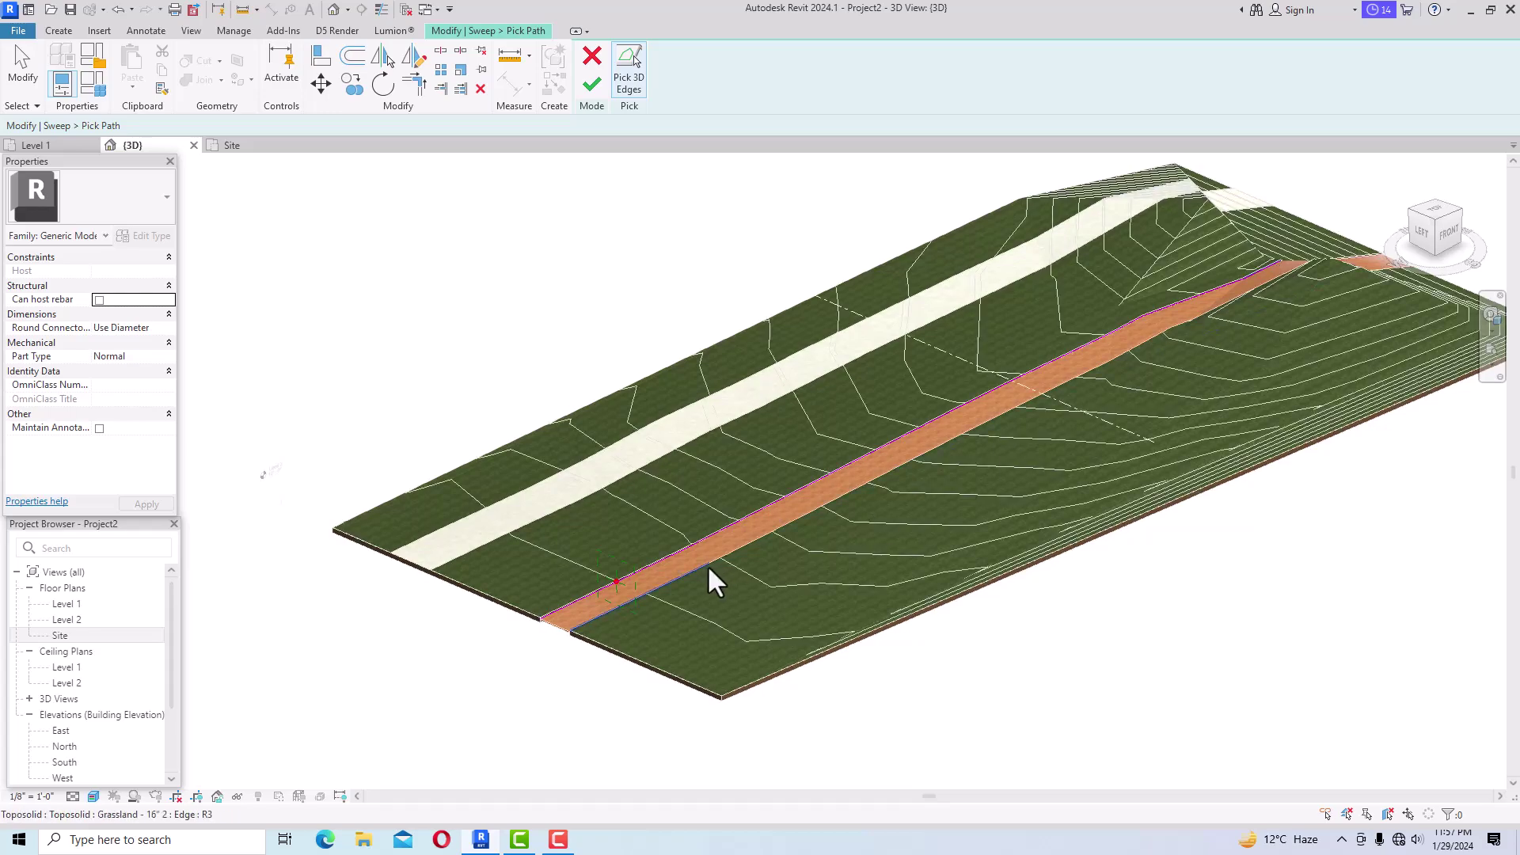
scroll(511, 638, up, 3)
scroll(524, 645, down, 1)
scroll(511, 633, up, 3)
scroll(511, 631, up, 3)
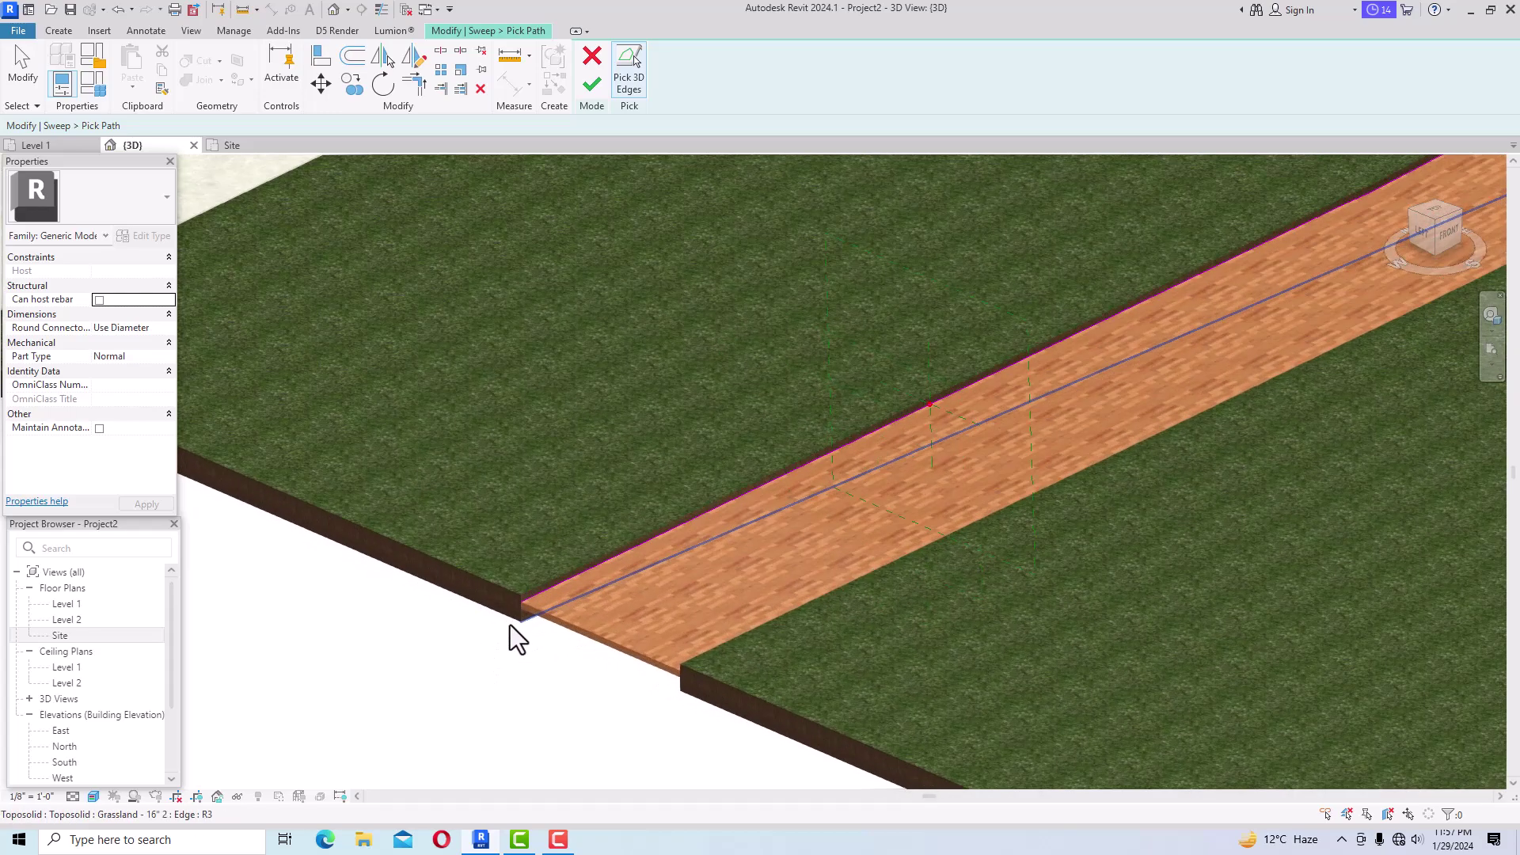
click(594, 87)
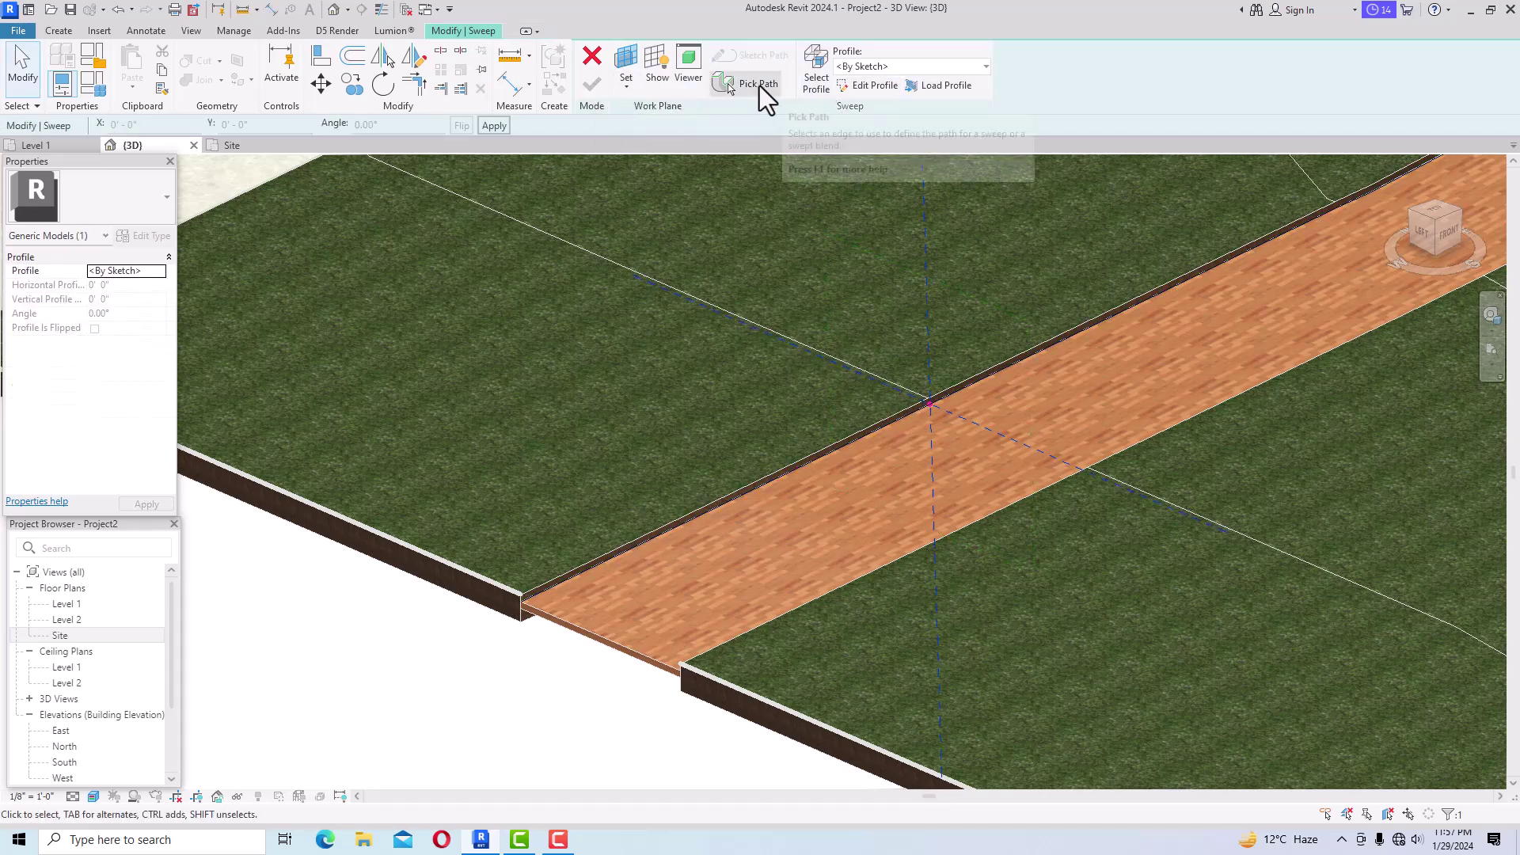
Open the sweep's profile sketch and orient the 3D view to the left side around the profile's origin.
click(881, 86)
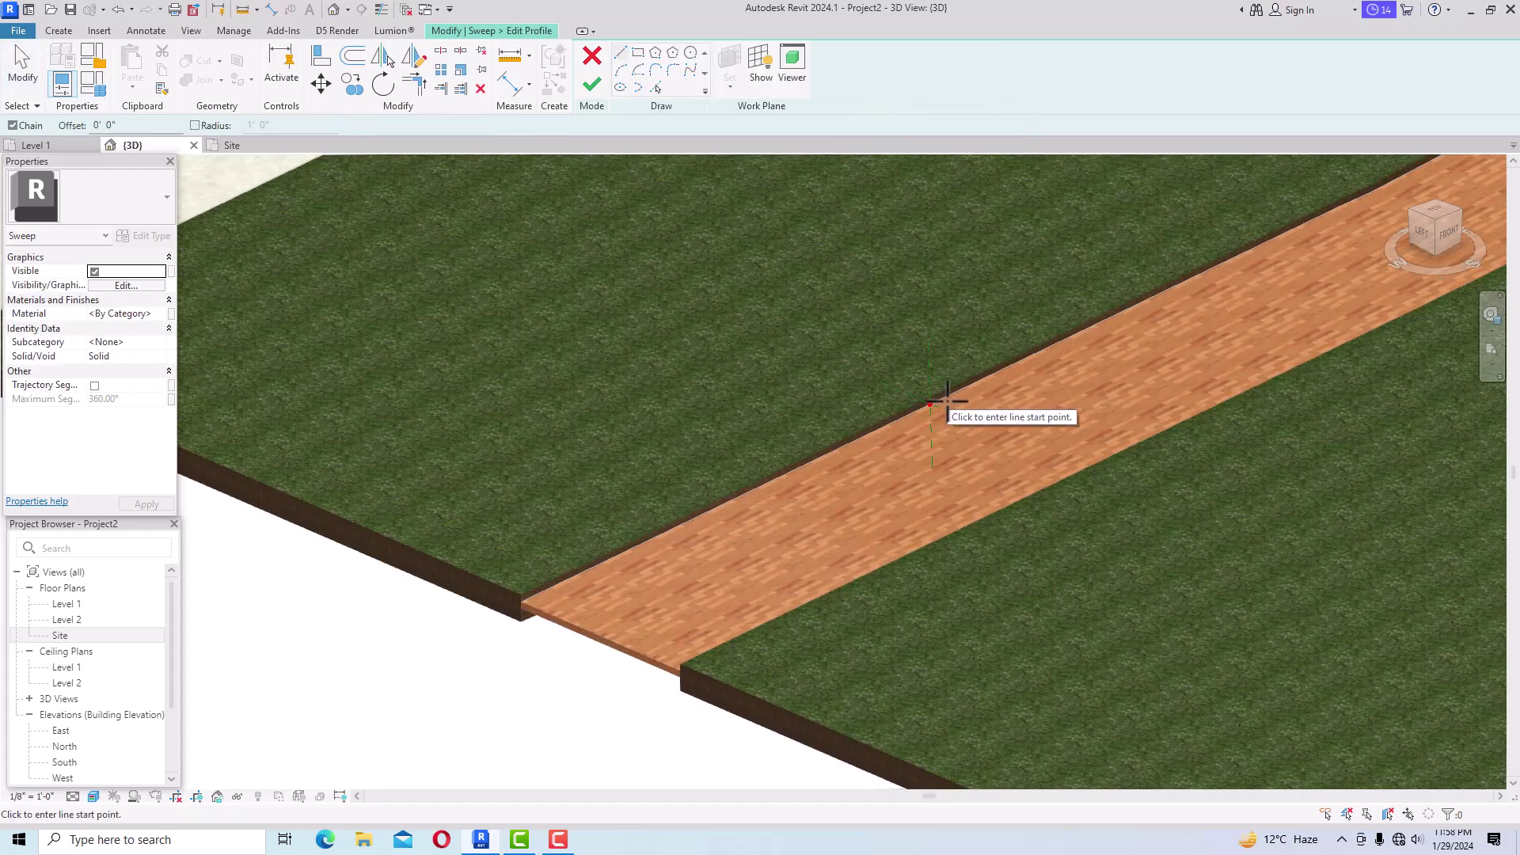
scroll(948, 406, up, 2)
click(923, 406)
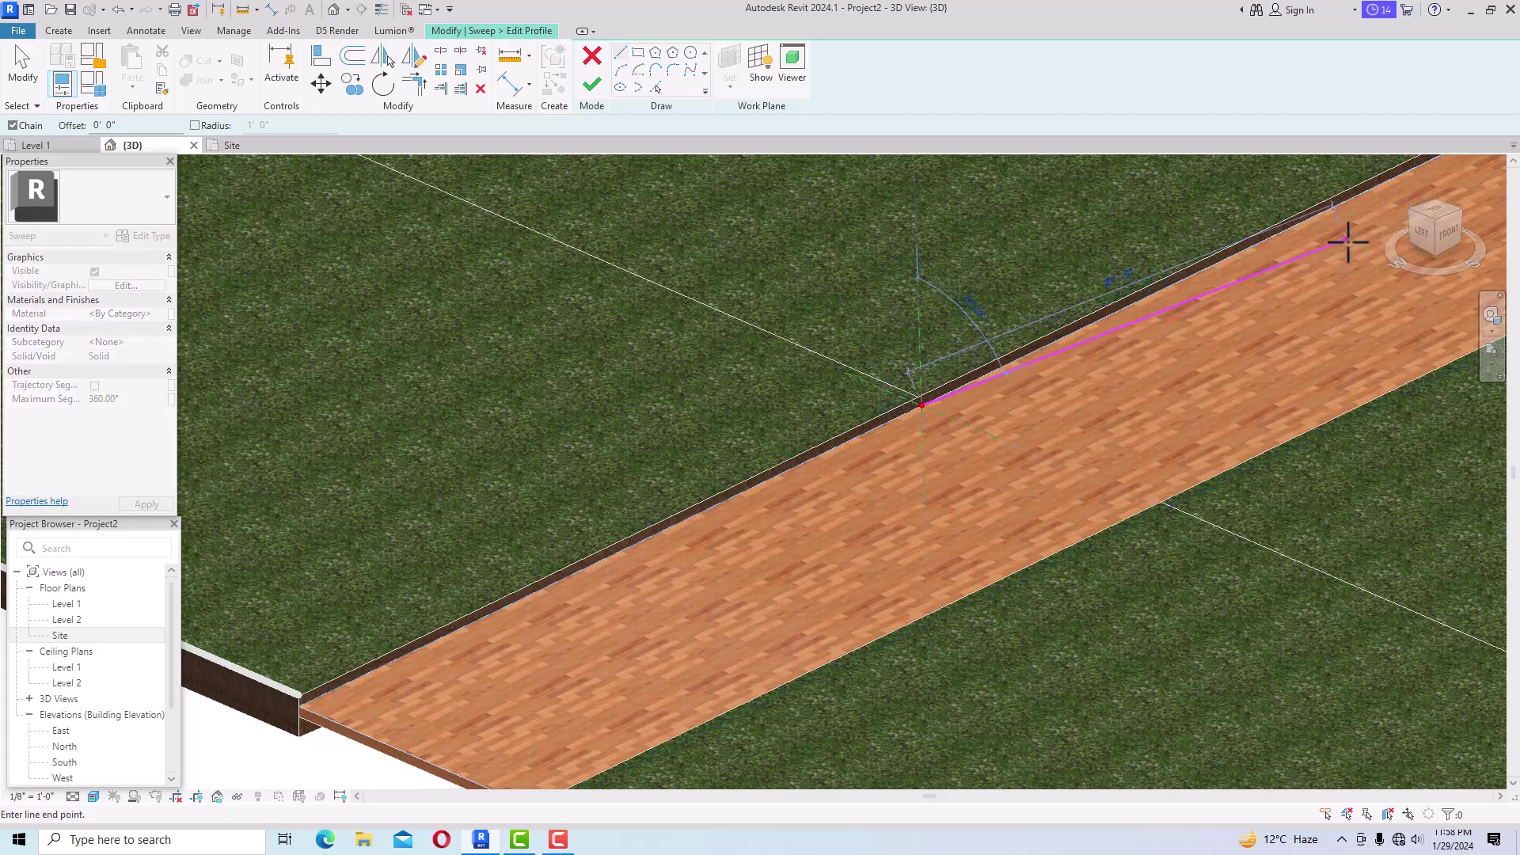
click(1430, 243)
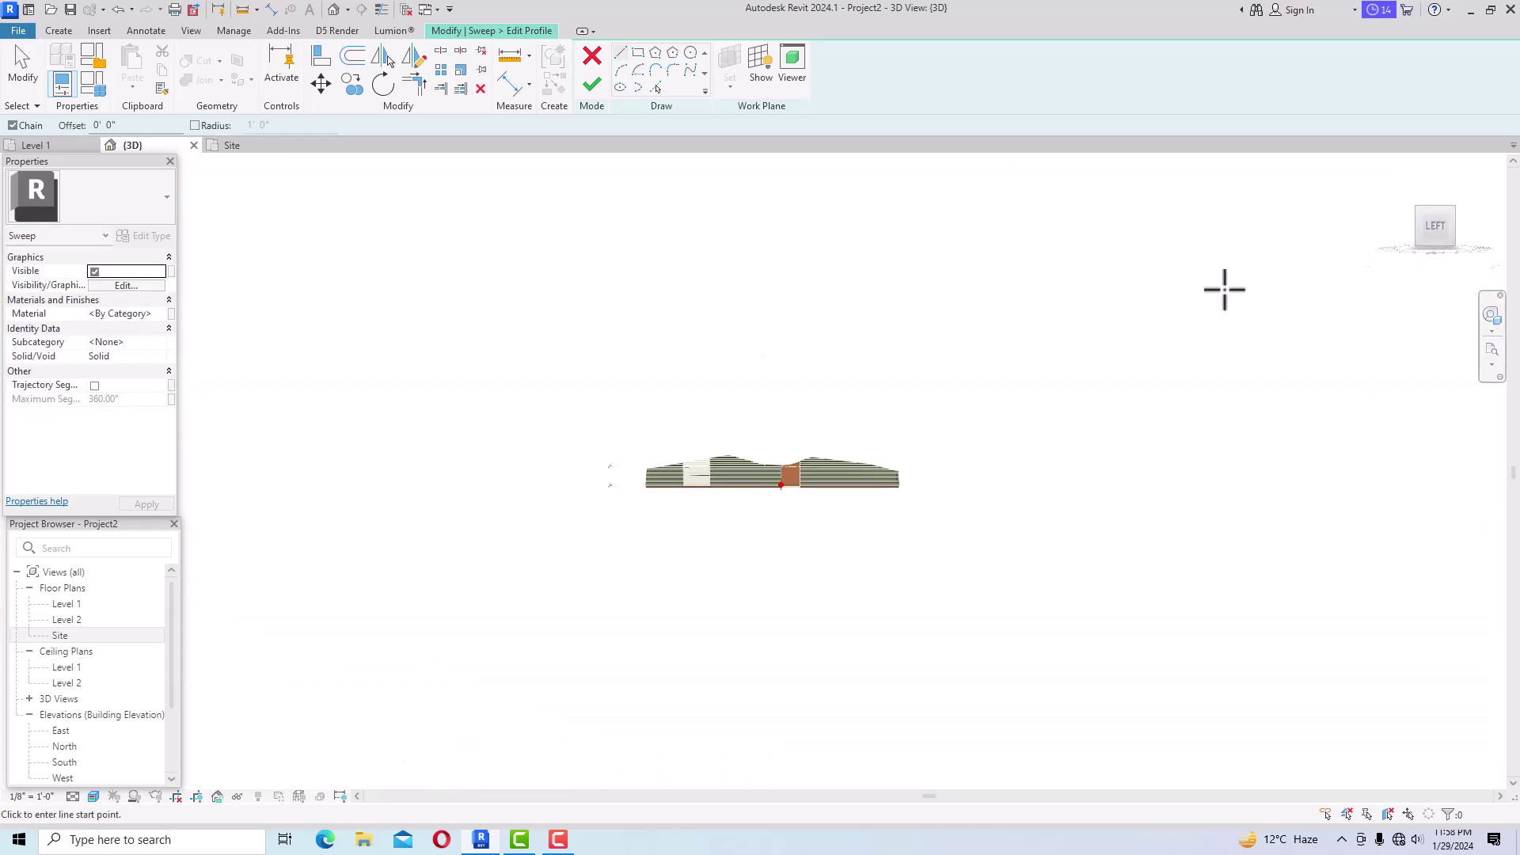
scroll(773, 496, up, 4)
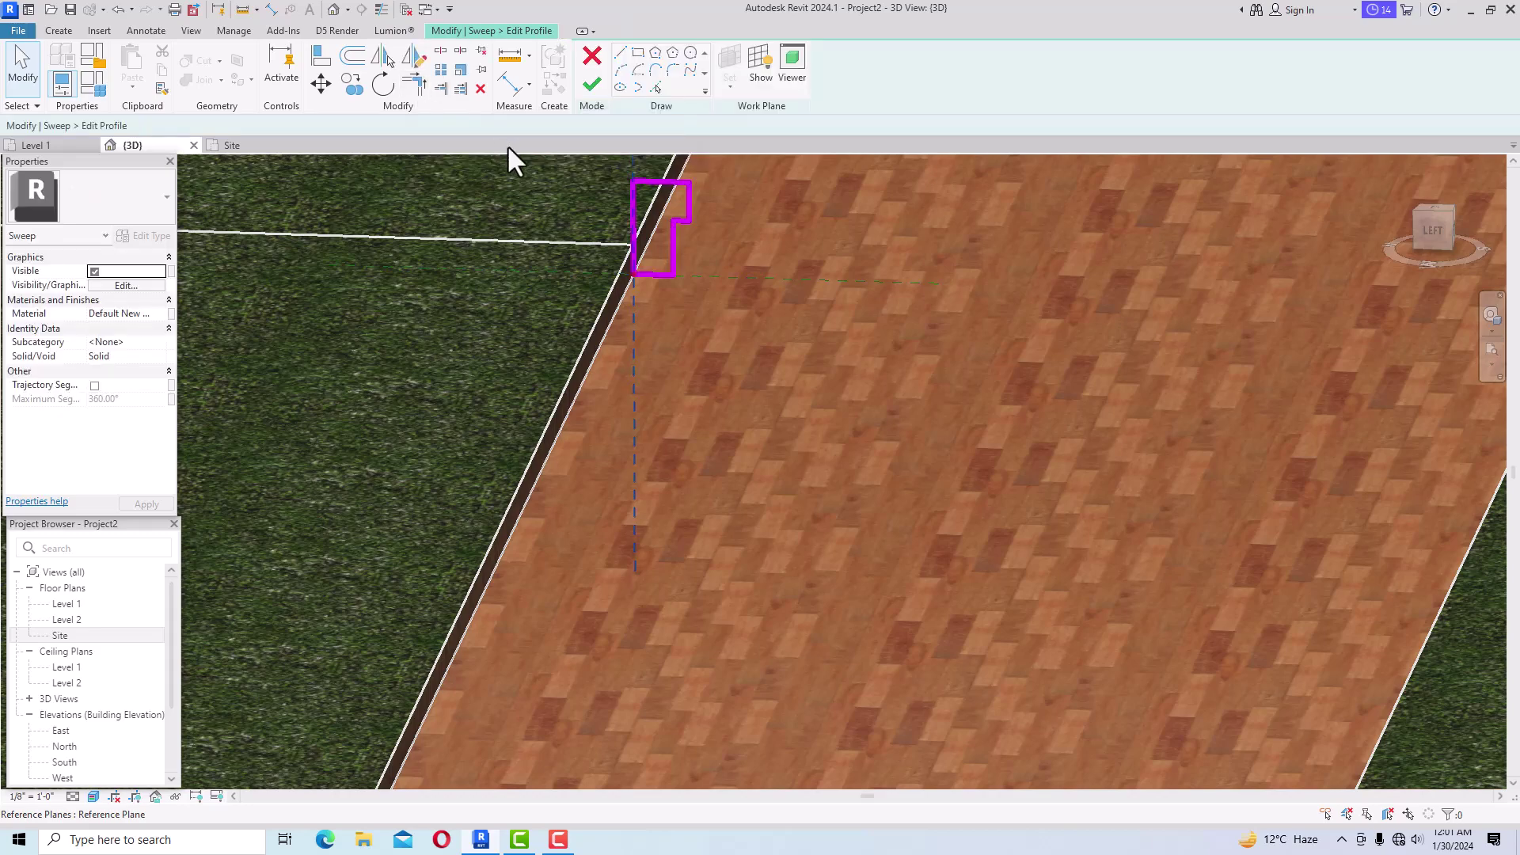
Accept the stepped curb profile and complete the sweep along the wood-plank strip's edge.
click(587, 84)
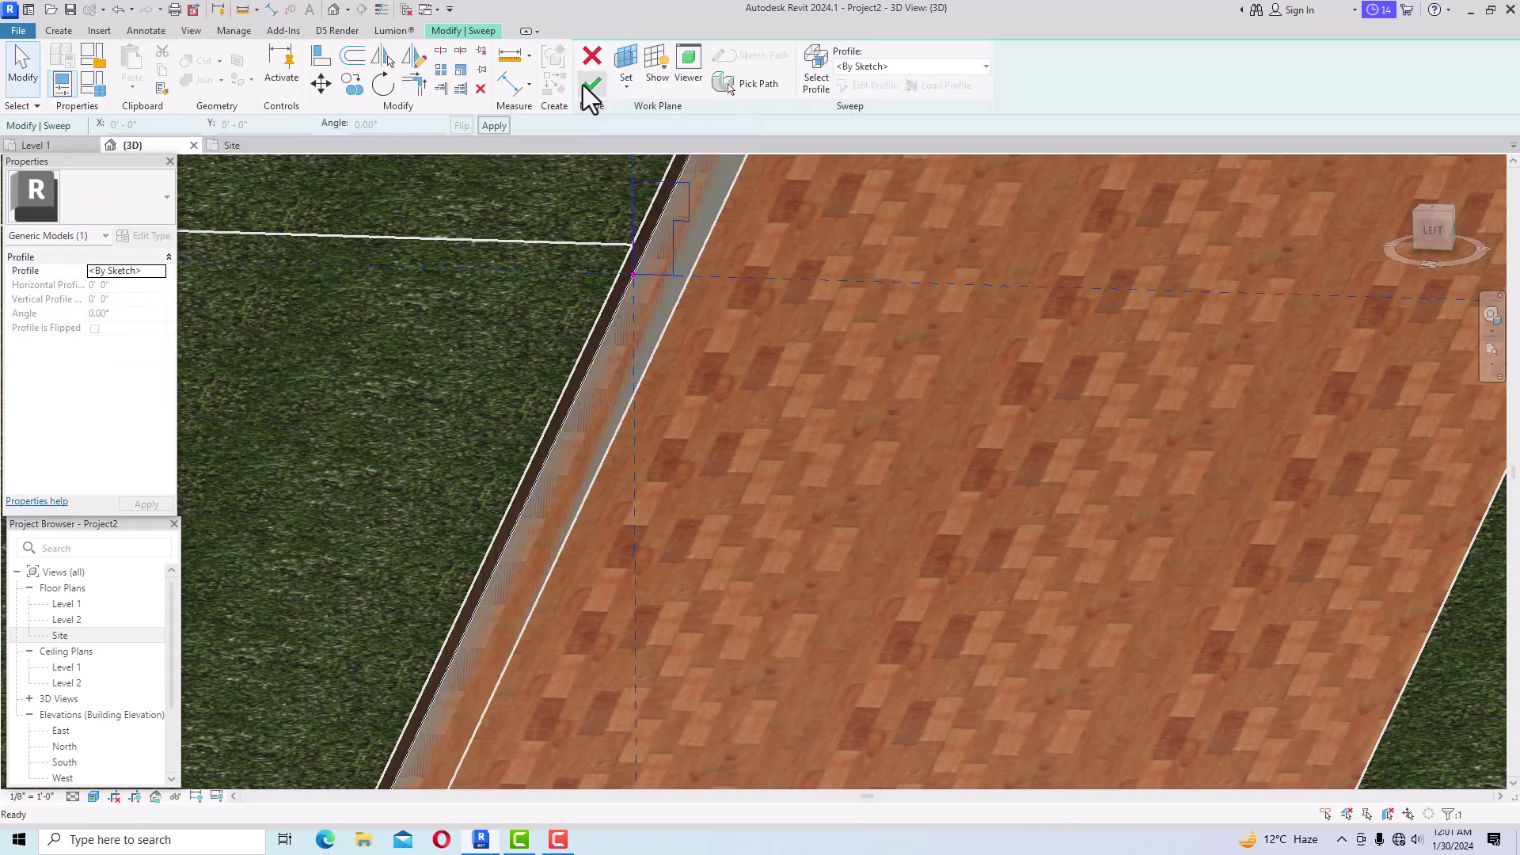
click(582, 84)
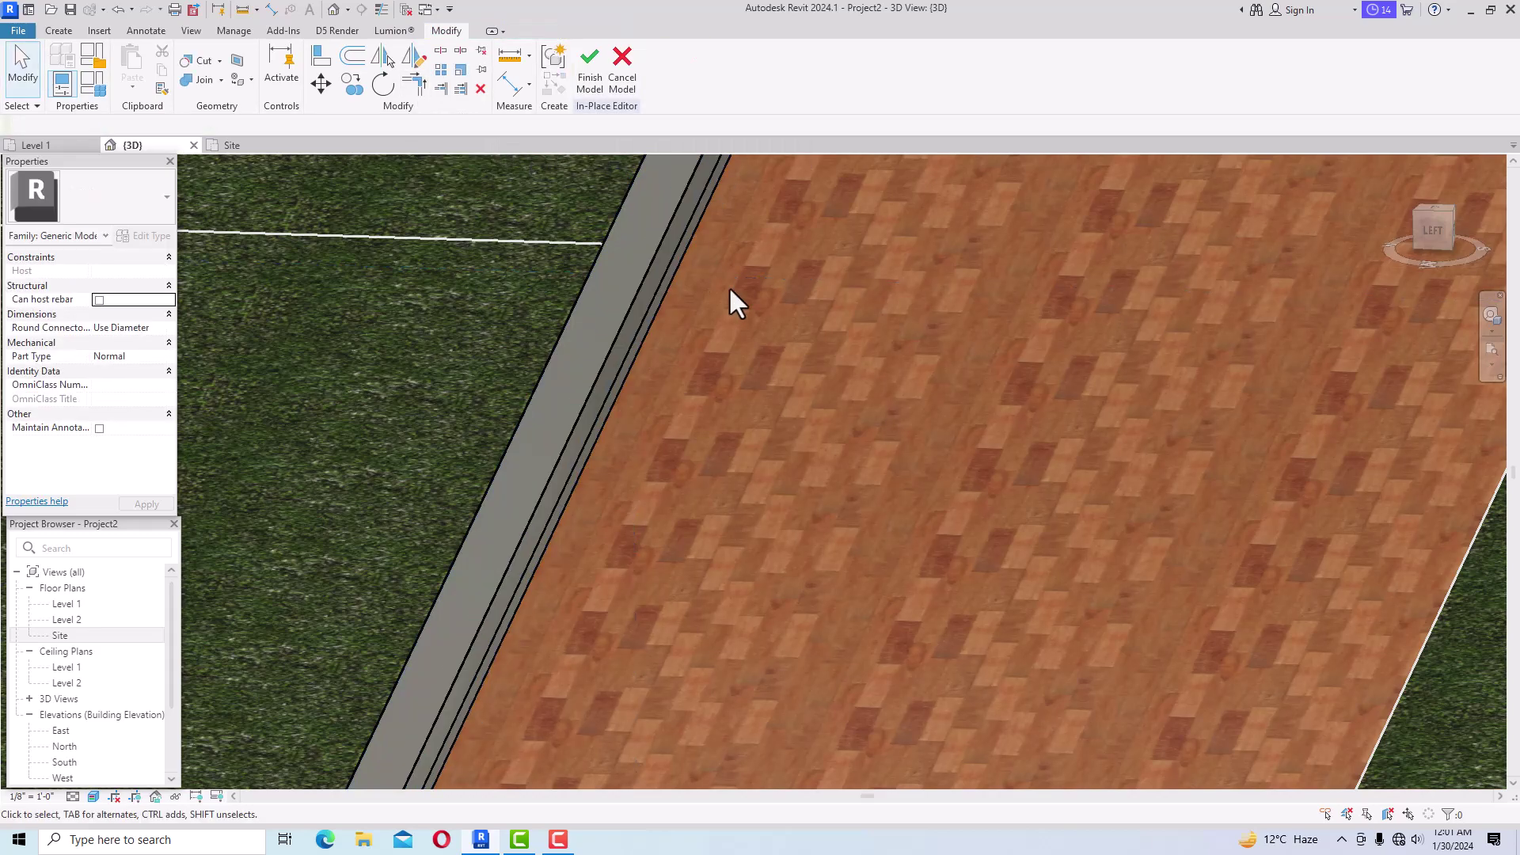
scroll(786, 339, down, 5)
scroll(787, 339, down, 1)
scroll(623, 702, down, 3)
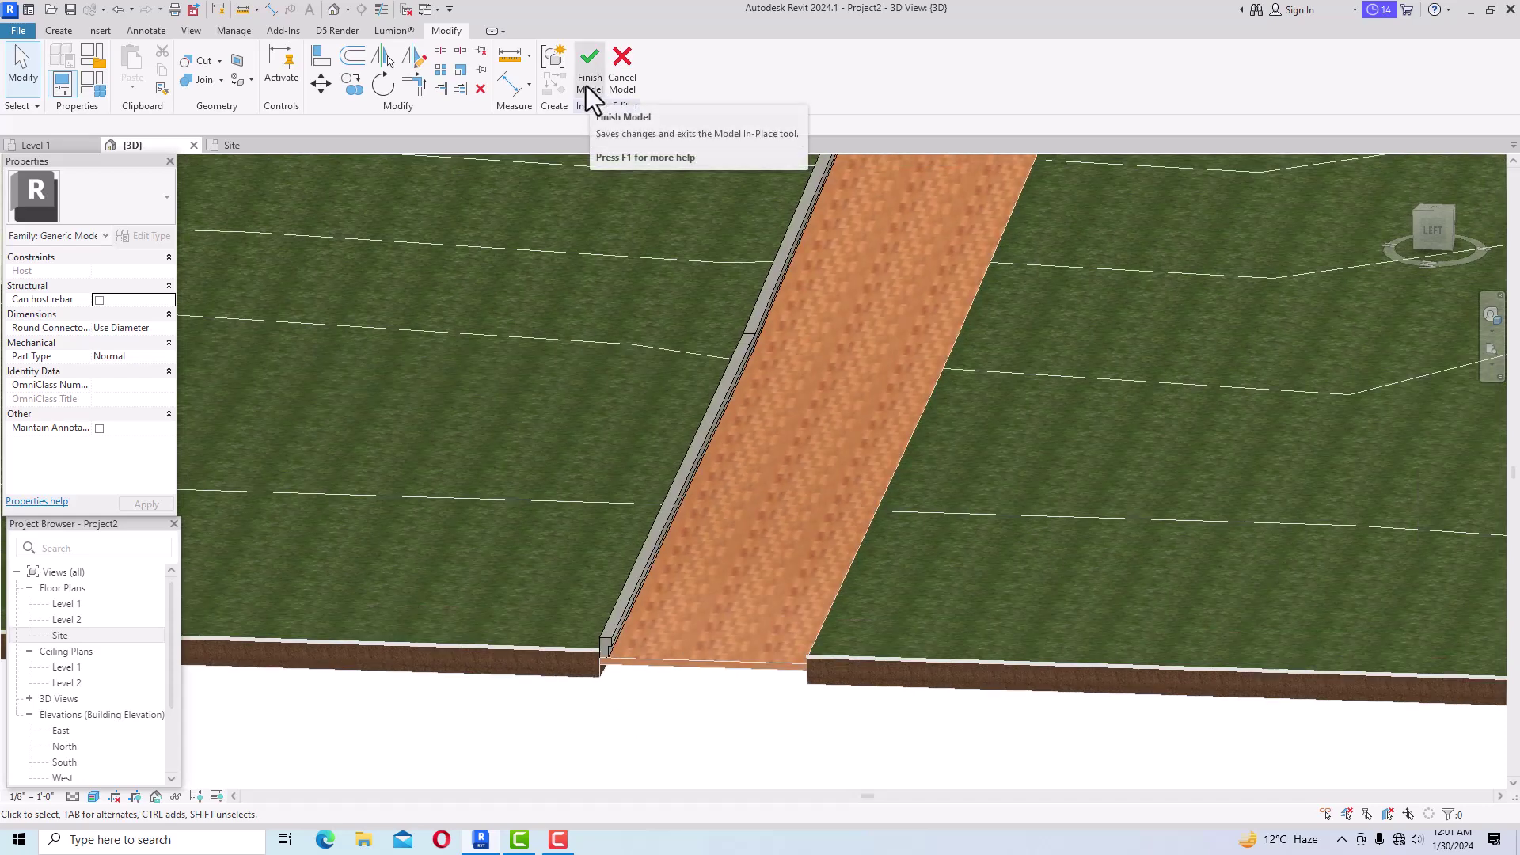
Create a new default material for the curb sweep and search the asset library for plaster.
click(682, 475)
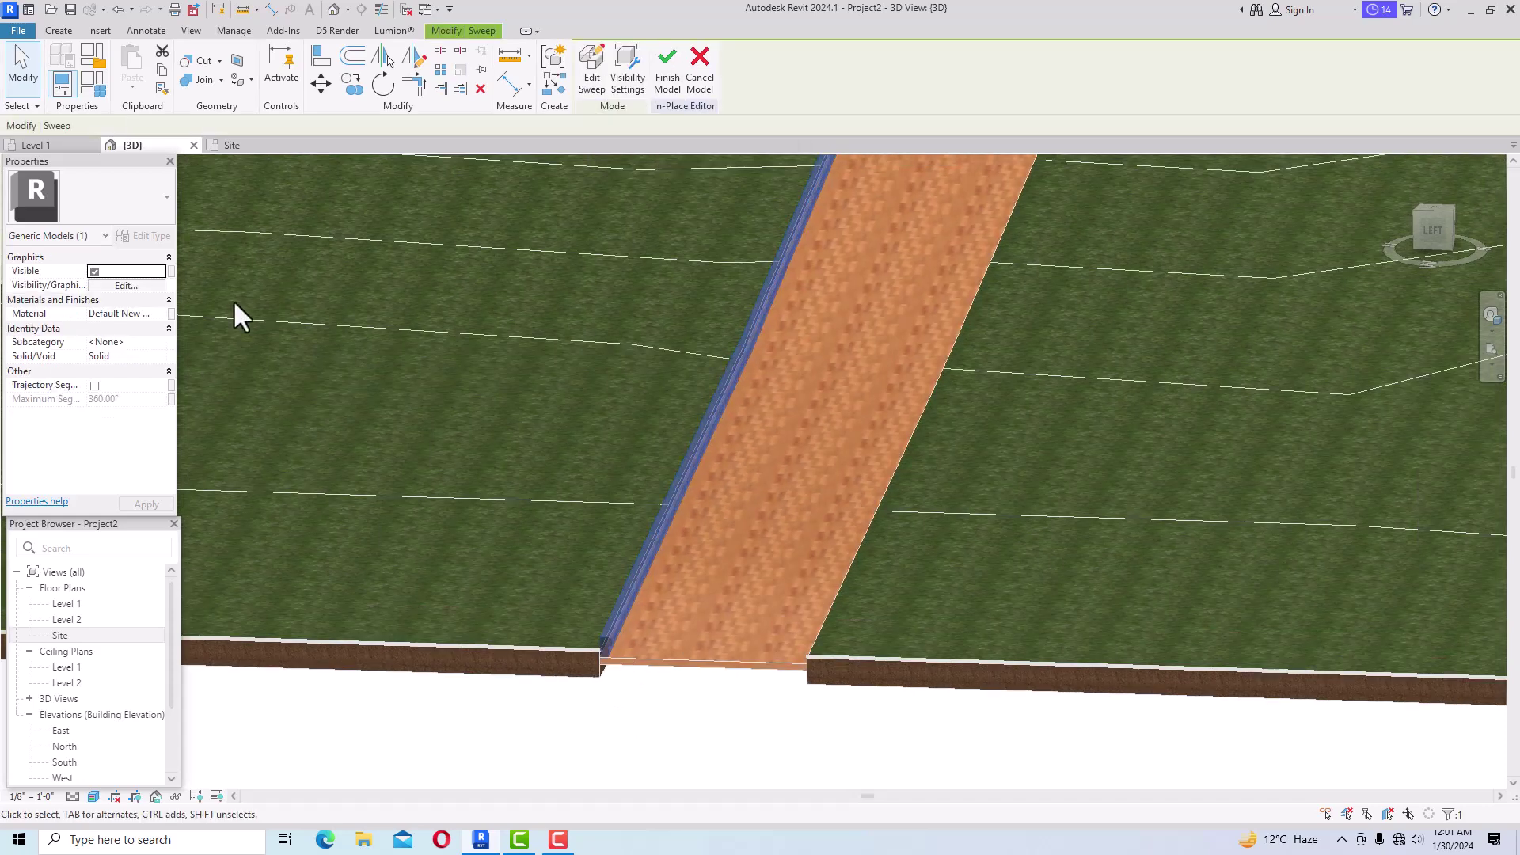
click(155, 316)
click(159, 316)
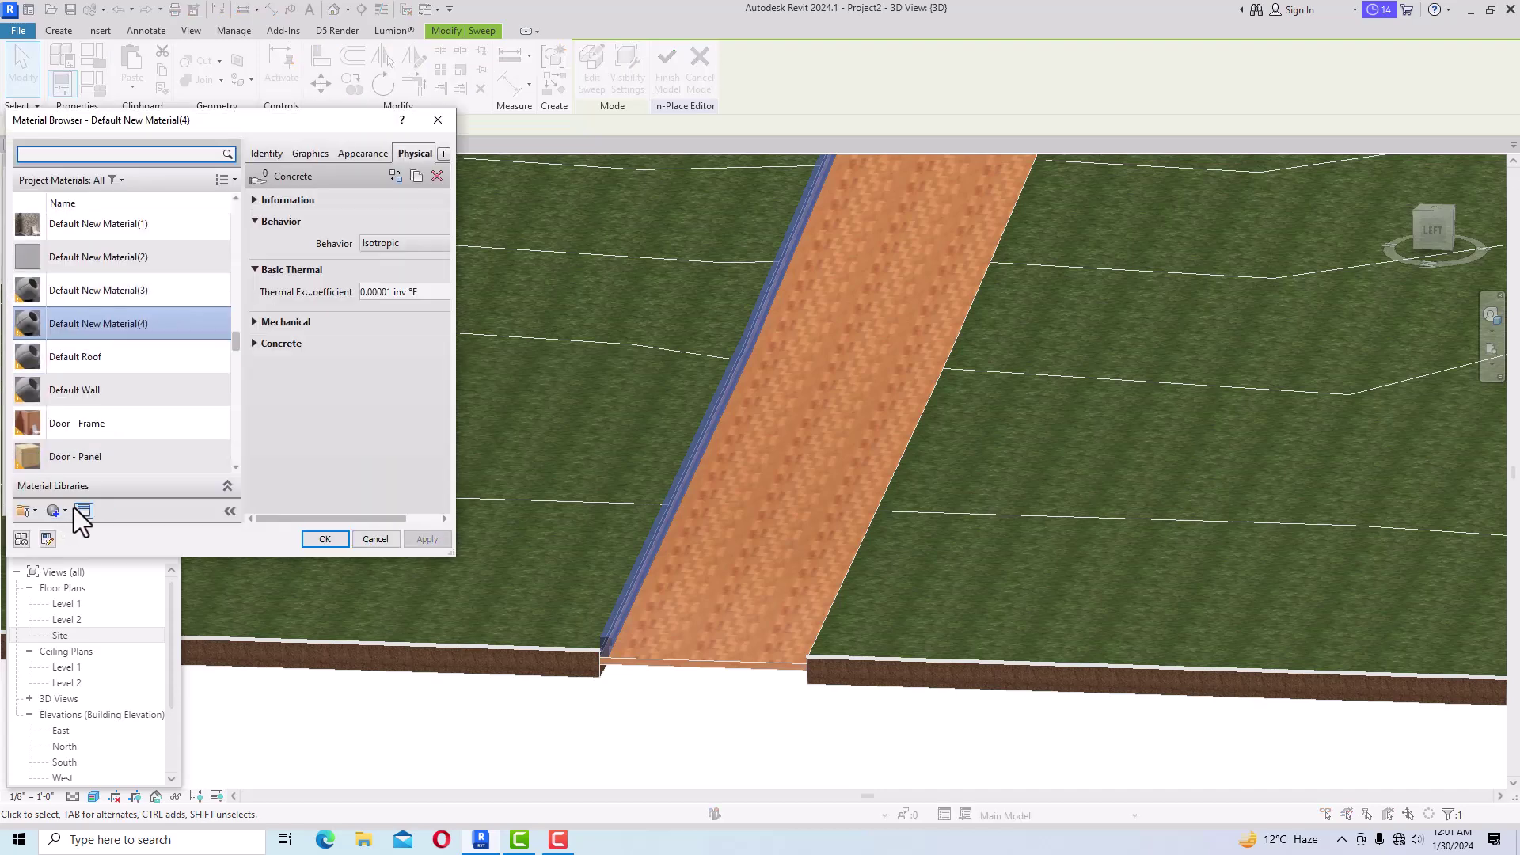
click(67, 512)
click(68, 523)
click(538, 146)
text(plas)
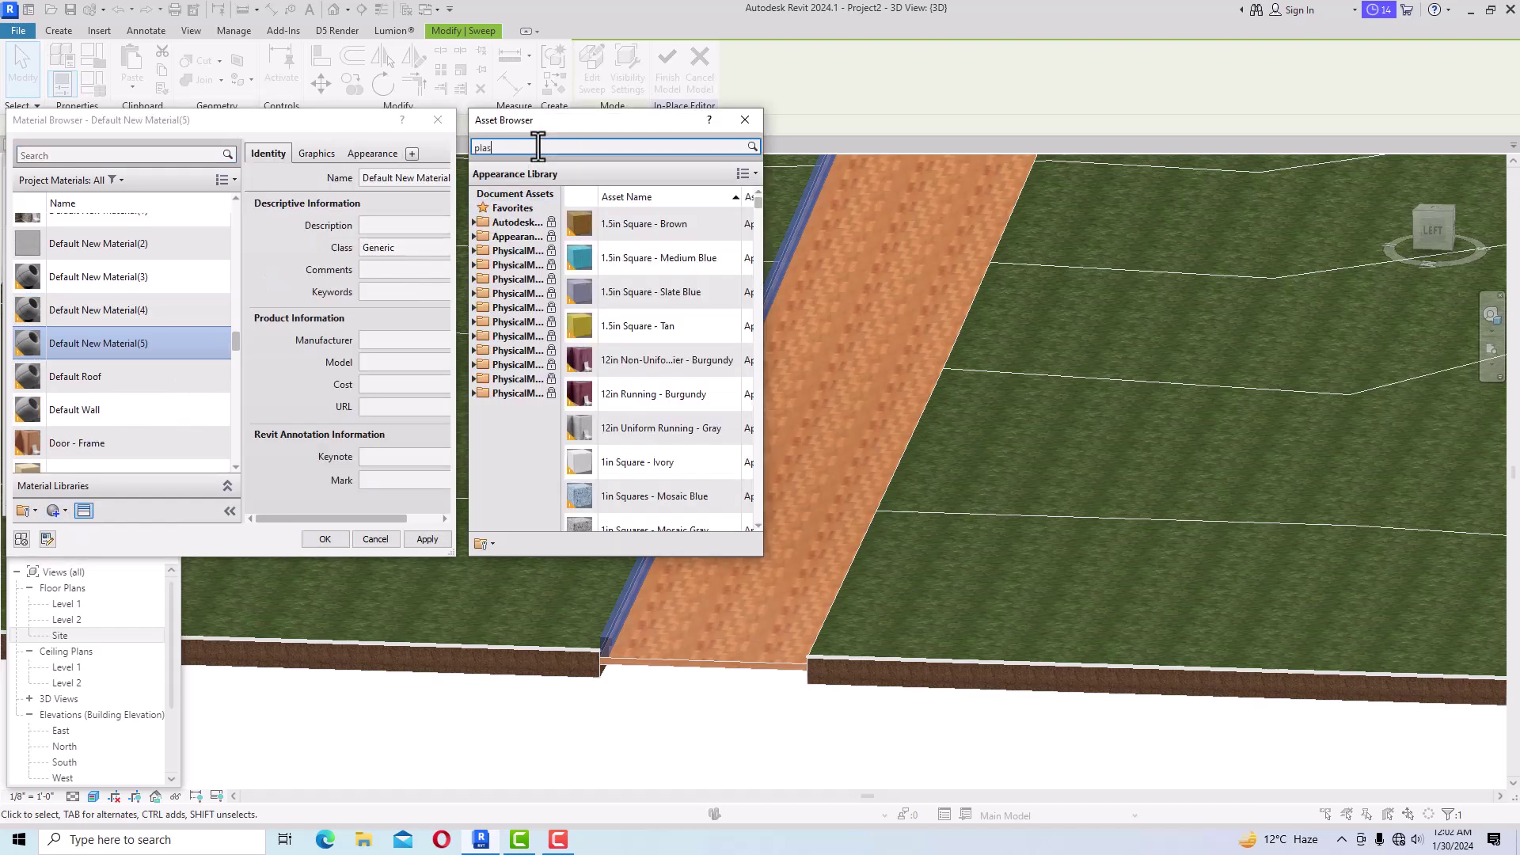
text(ter)
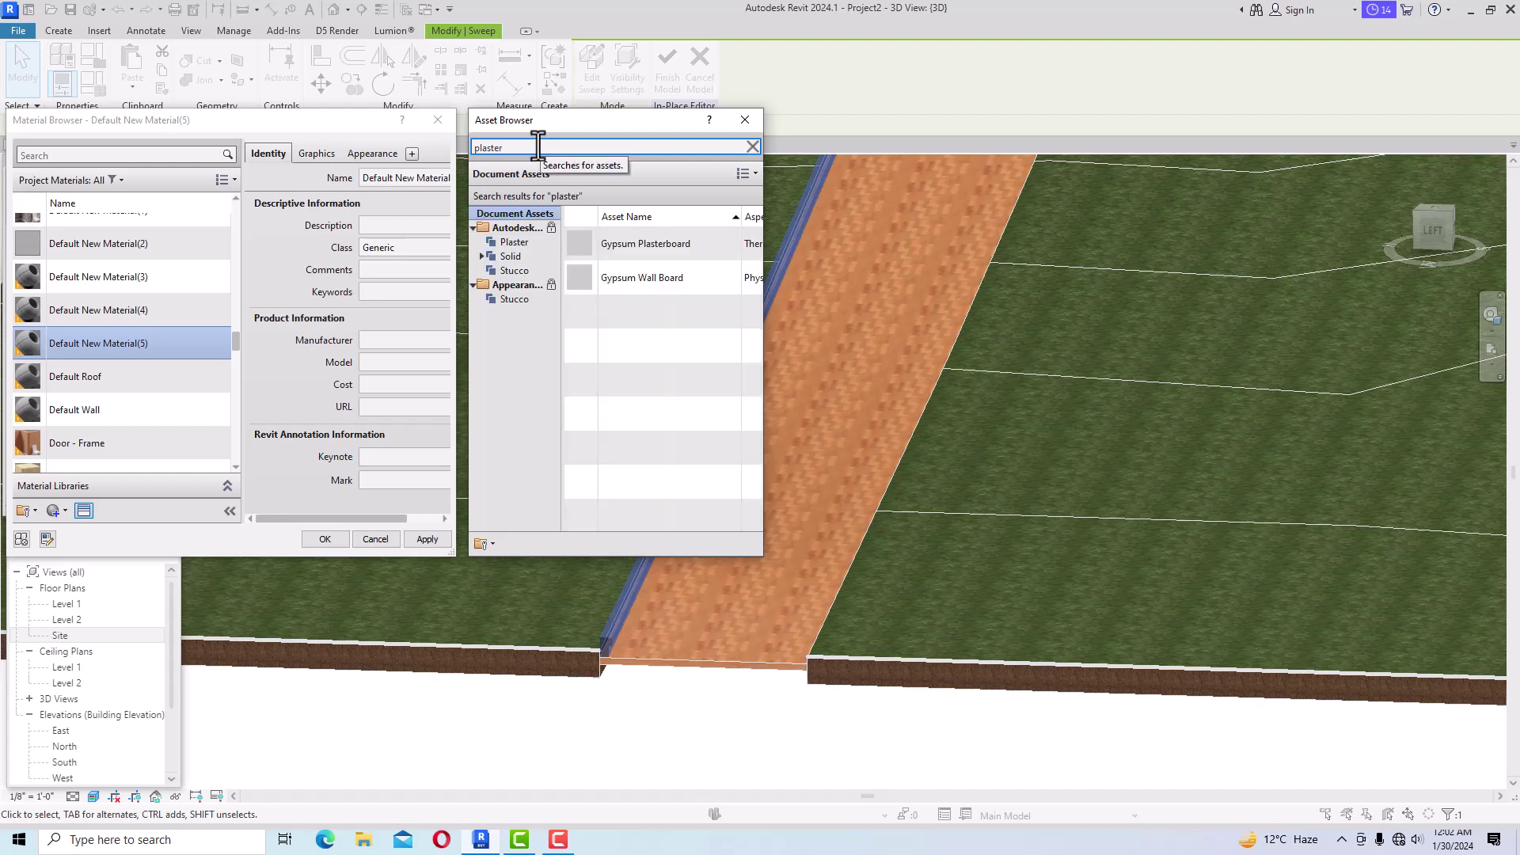
Assign the Plaster physical asset to the new material and apply the material to the curb sweep.
click(520, 268)
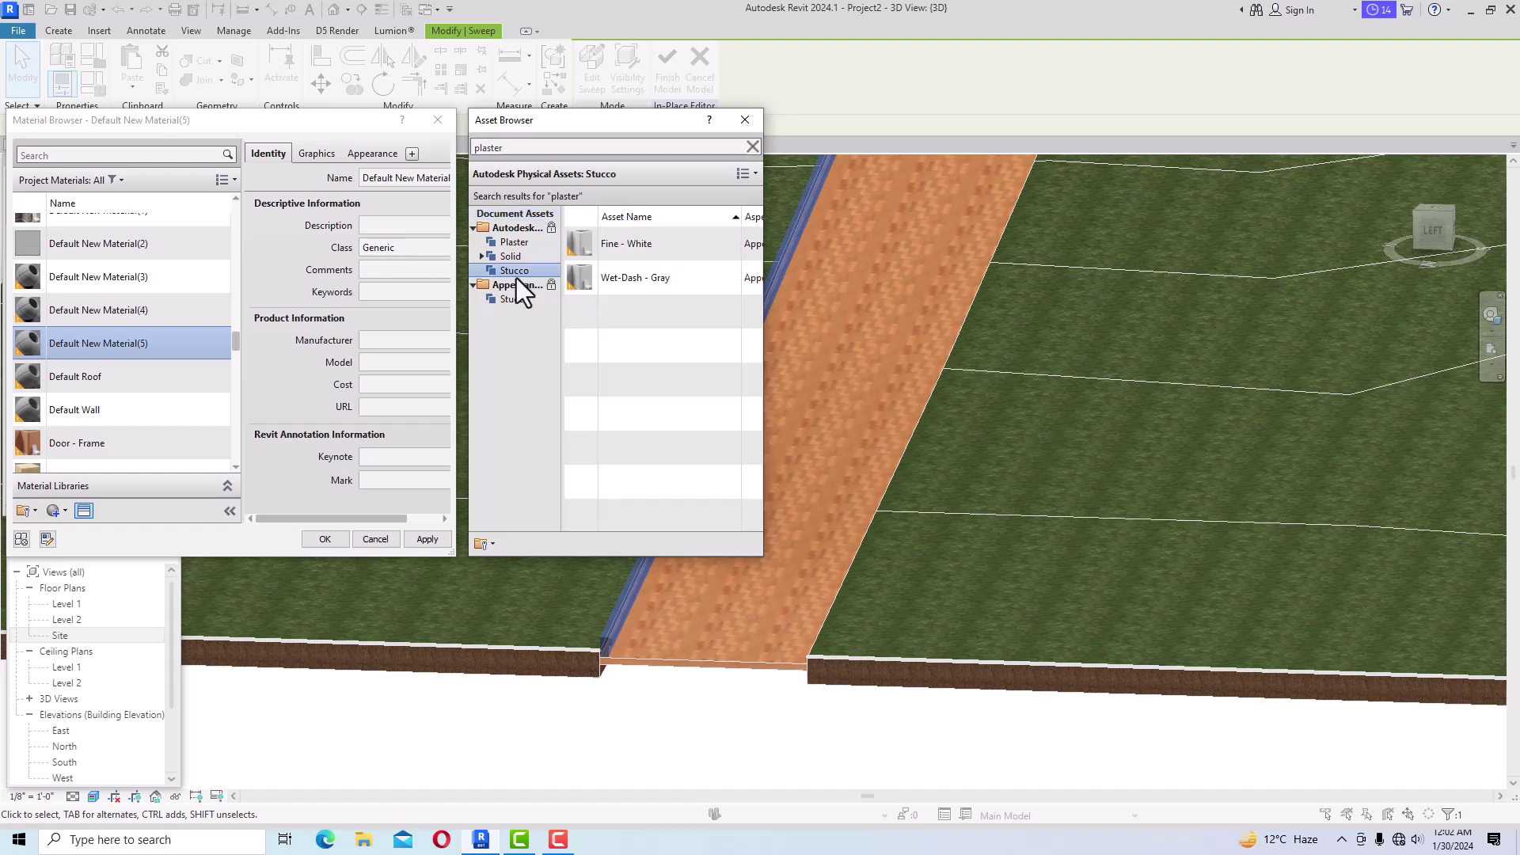
click(516, 245)
double_click(617, 315)
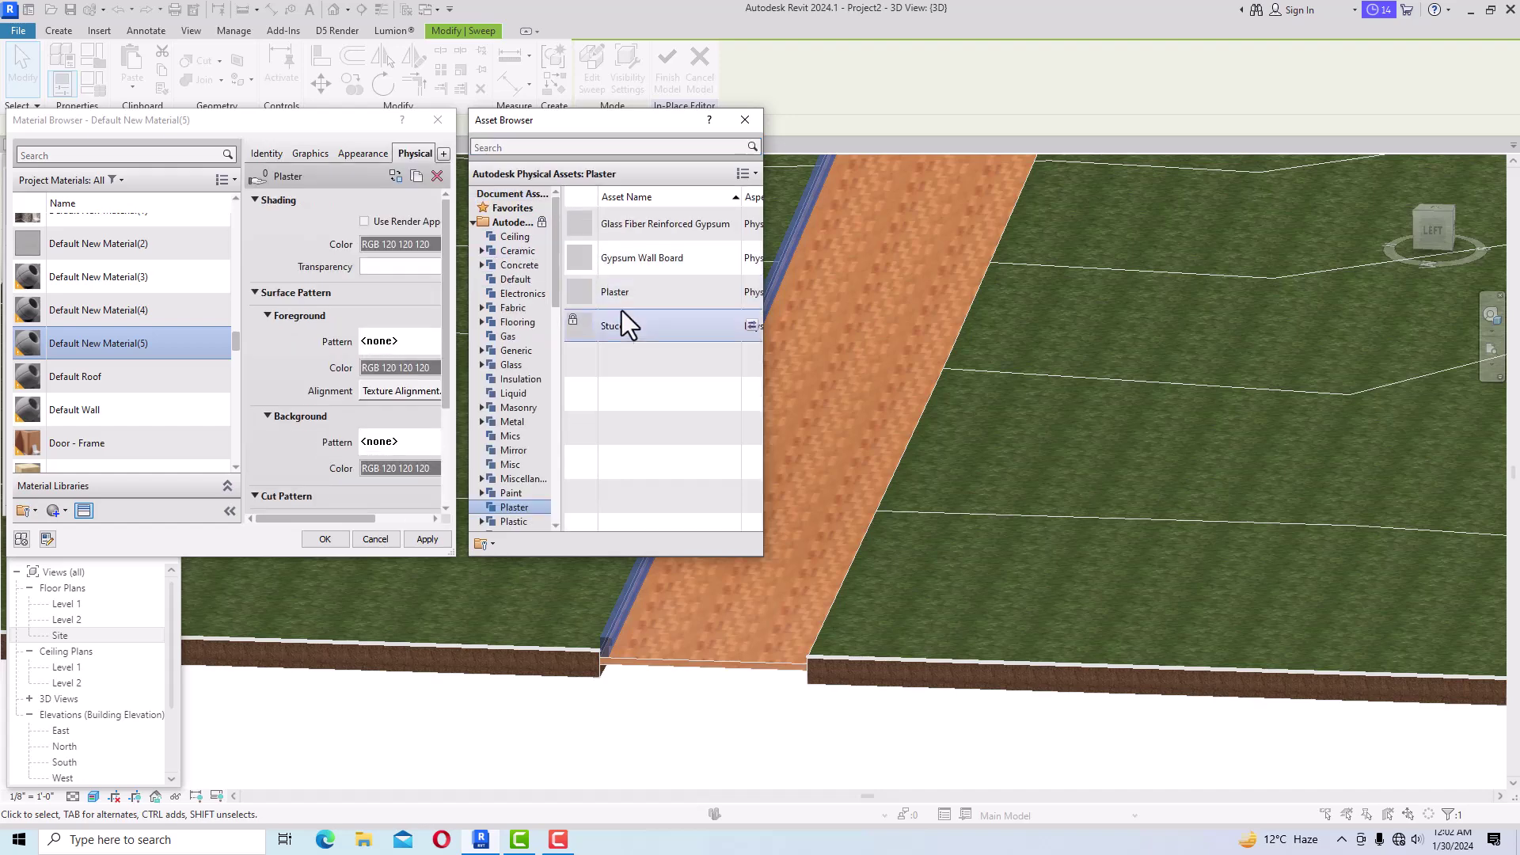
click(744, 121)
click(430, 539)
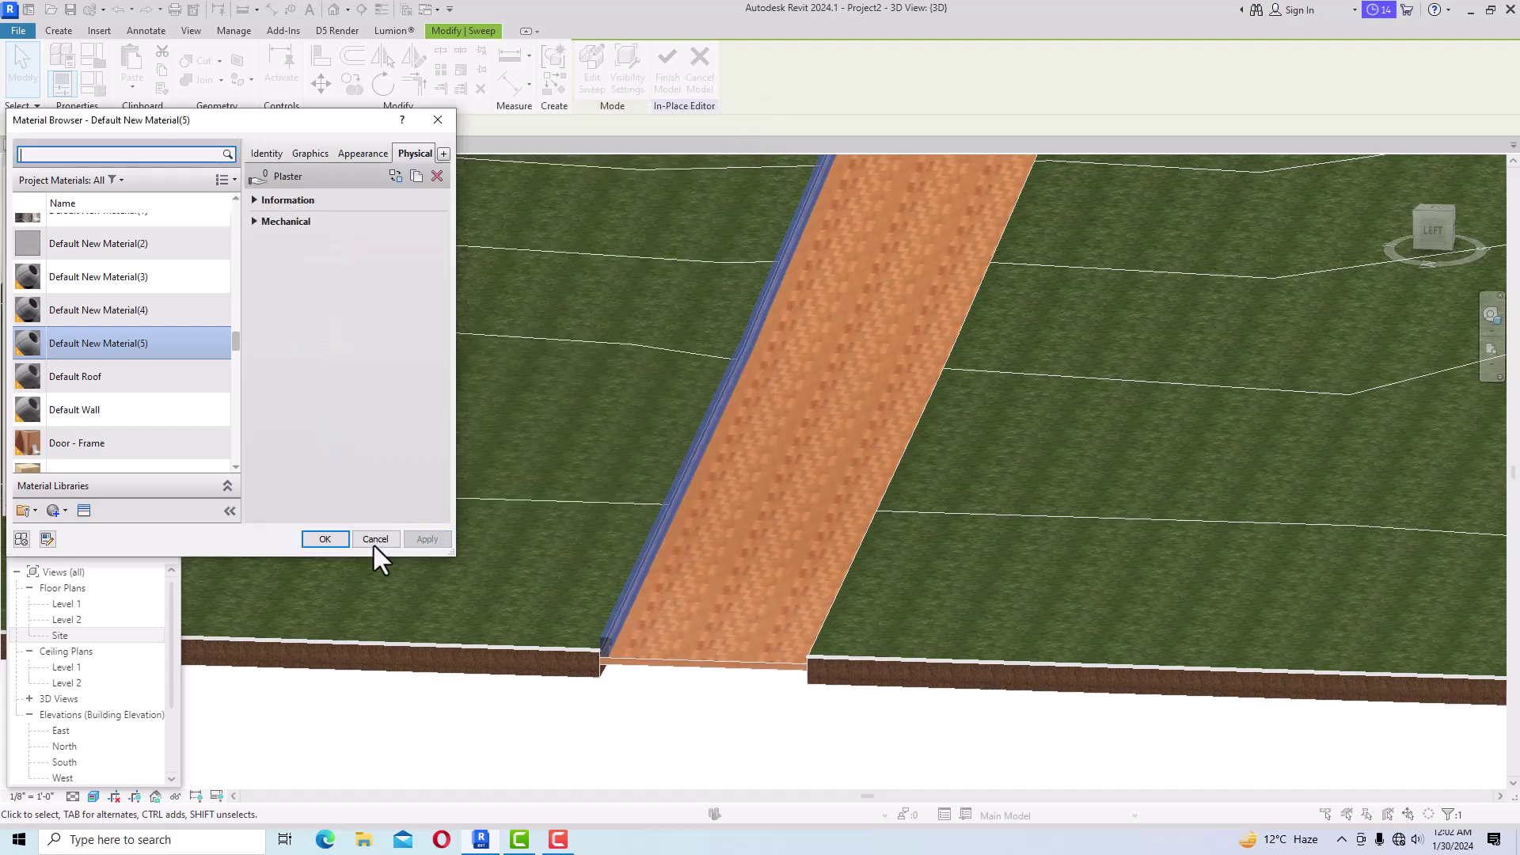
click(327, 540)
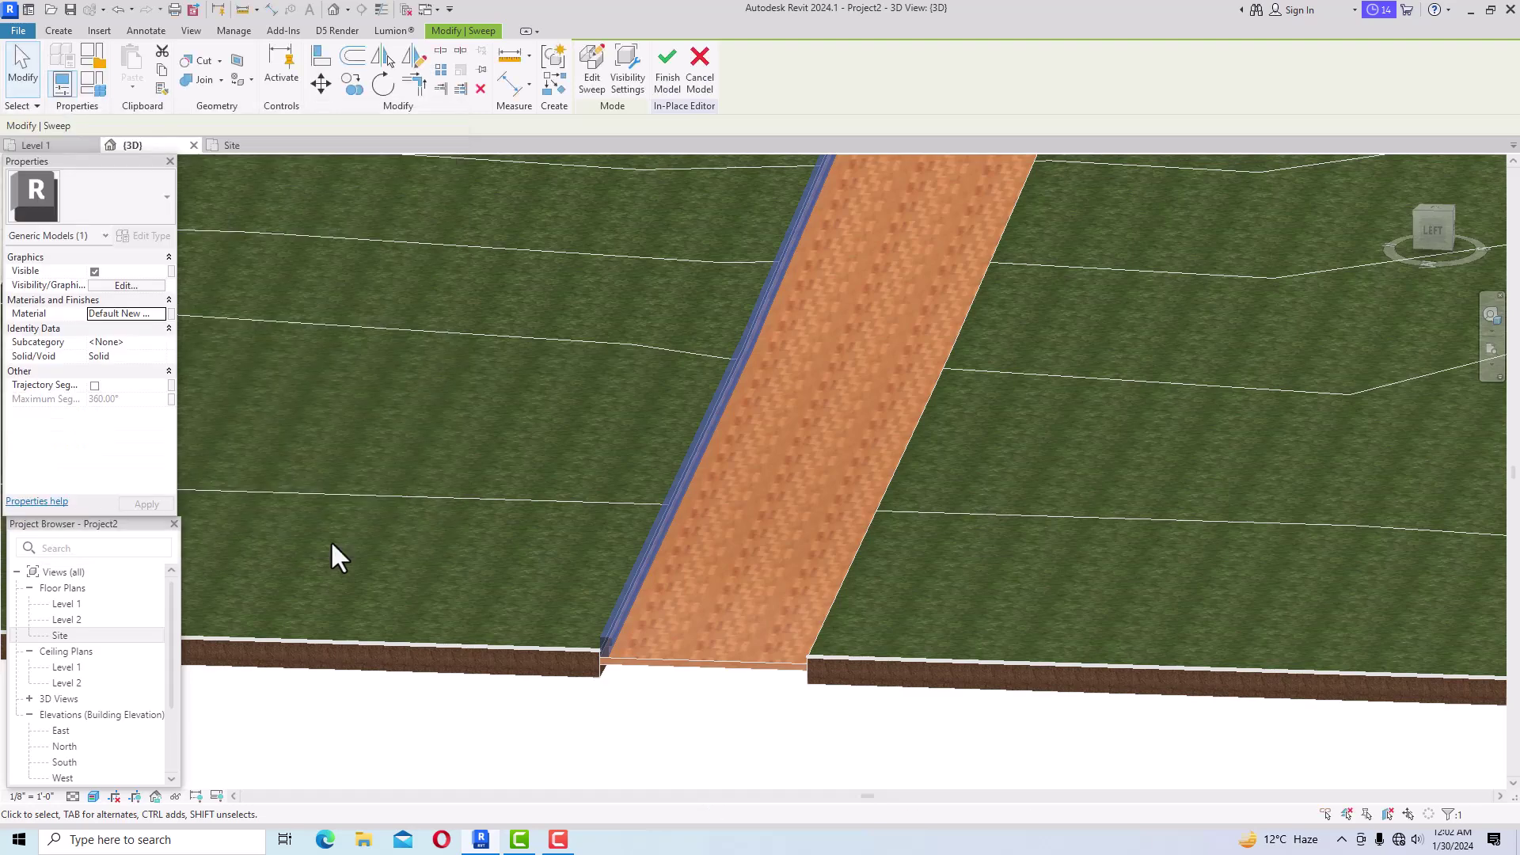
Finish the in-place curb model and inspect the curb's end at the strip's front edge.
click(669, 85)
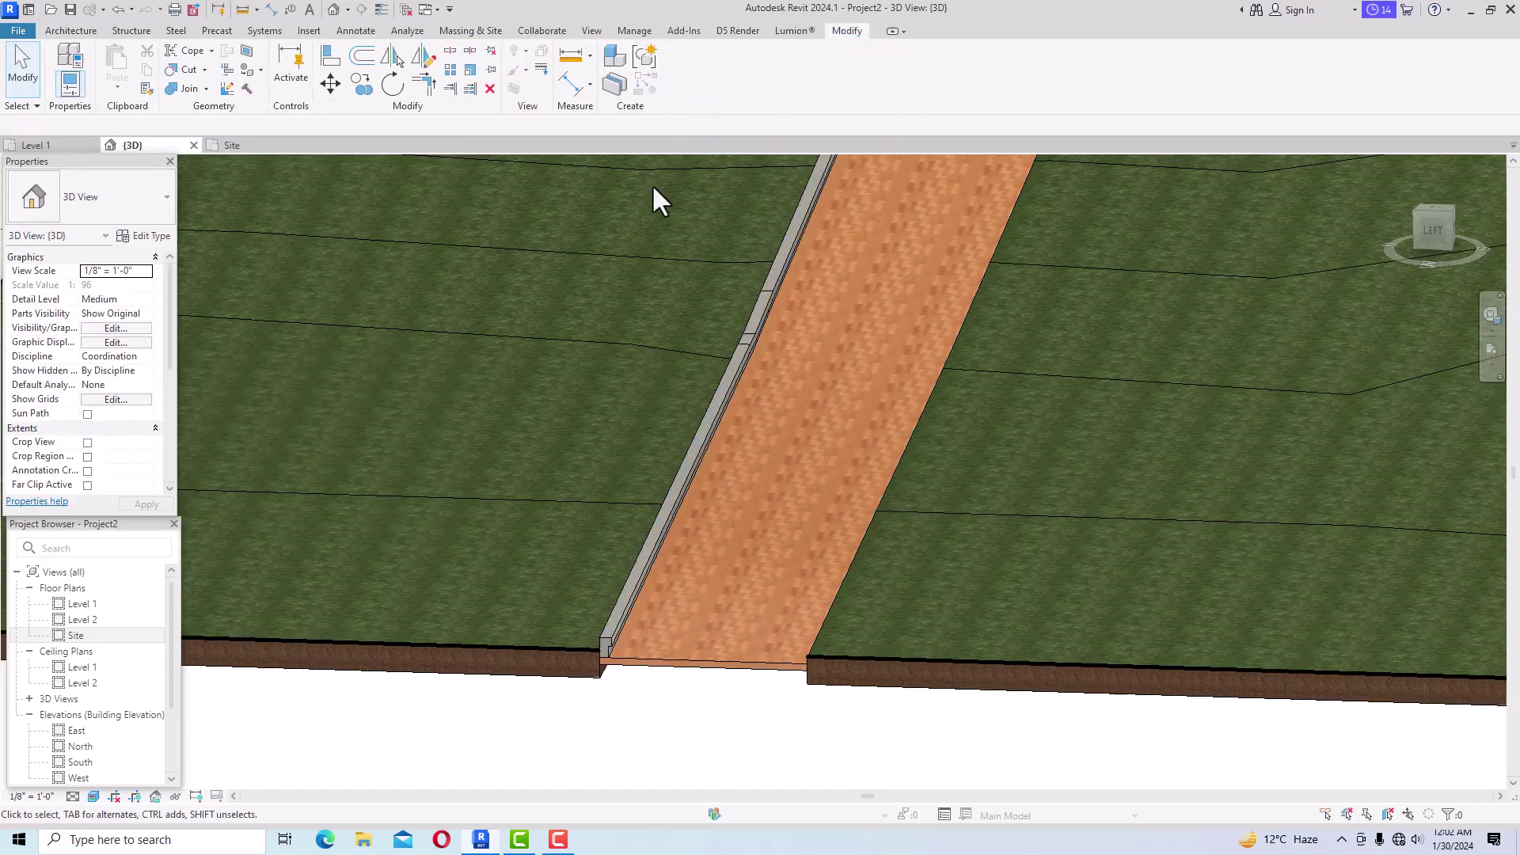
scroll(611, 697, up, 4)
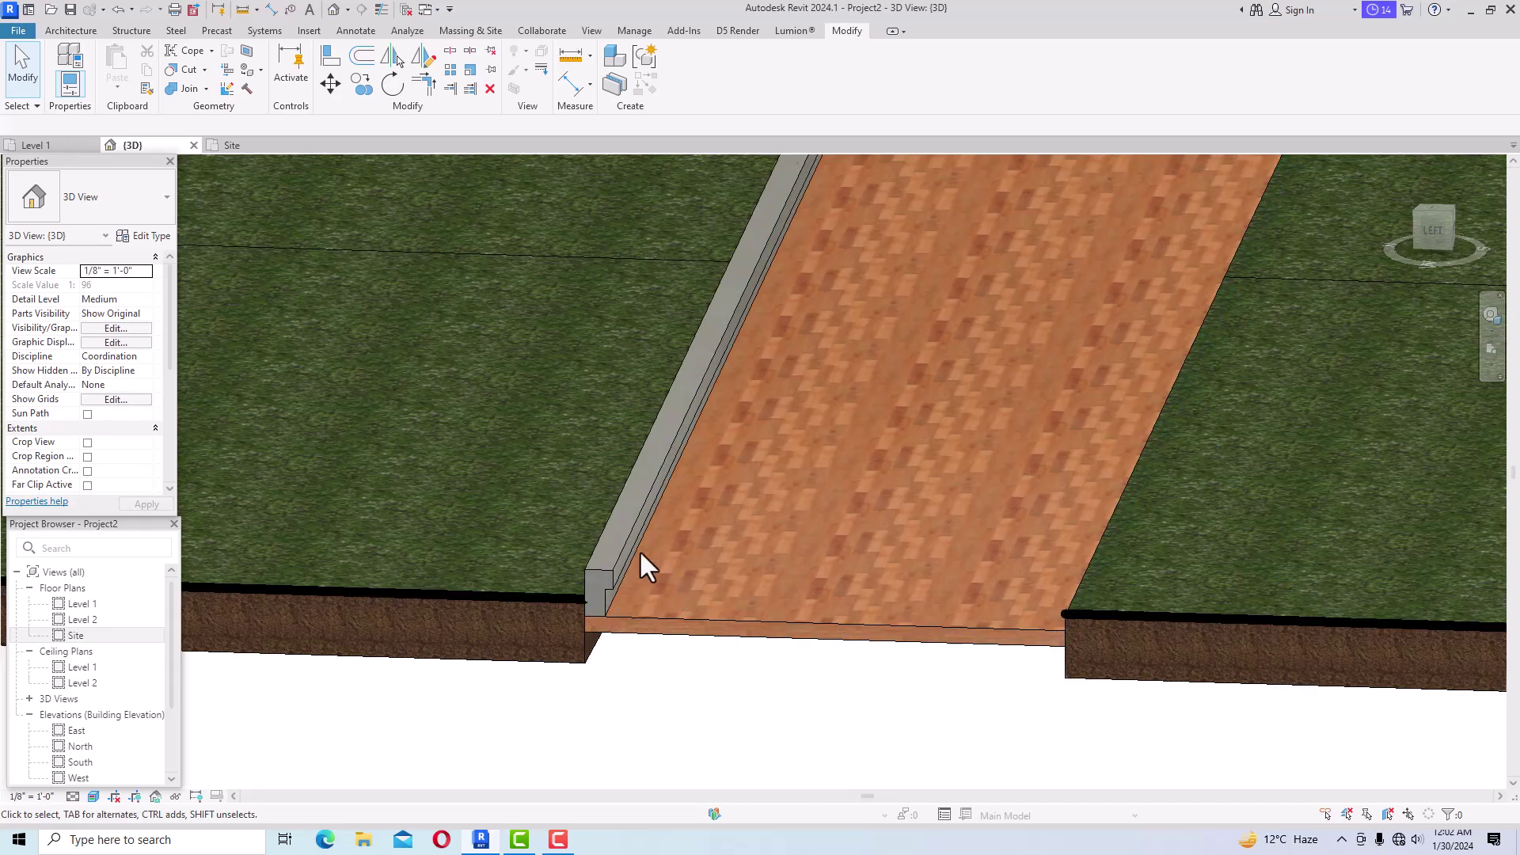
scroll(910, 681, down, 2)
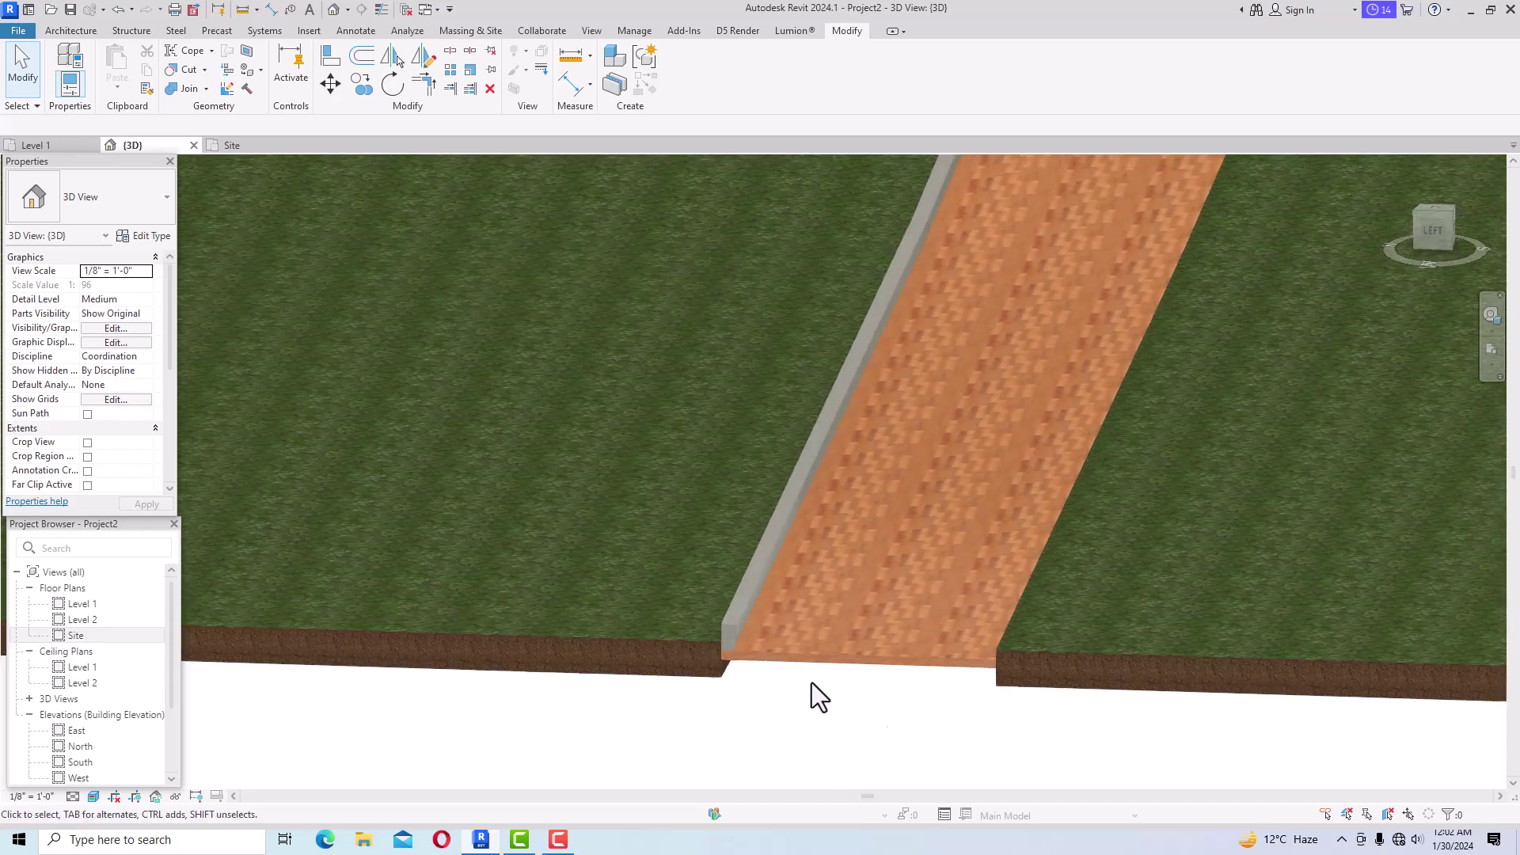
scroll(615, 685, down, 5)
scroll(615, 685, down, 3)
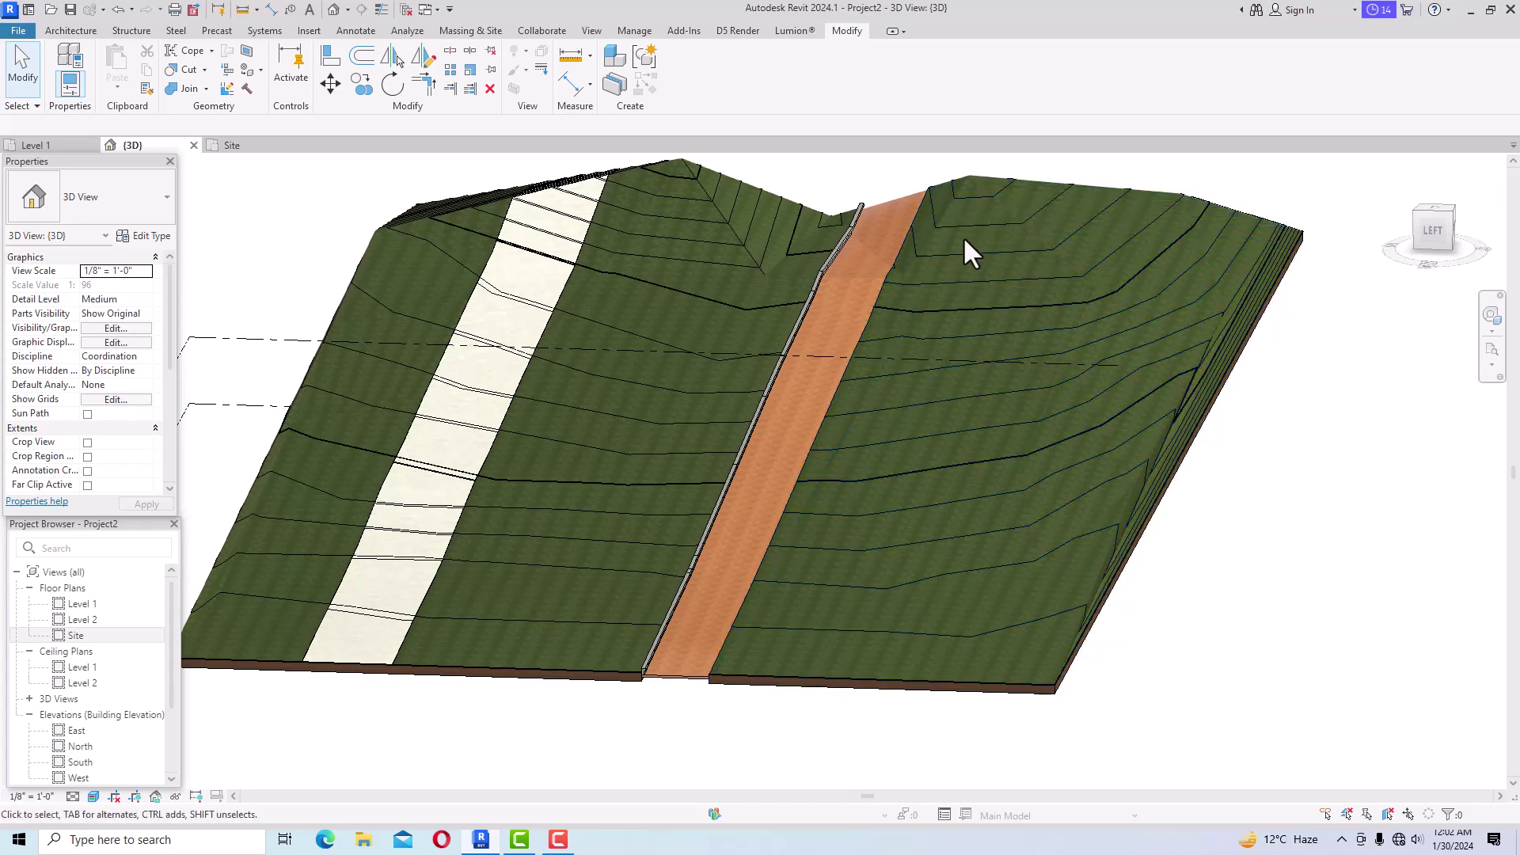
scroll(564, 400, up, 4)
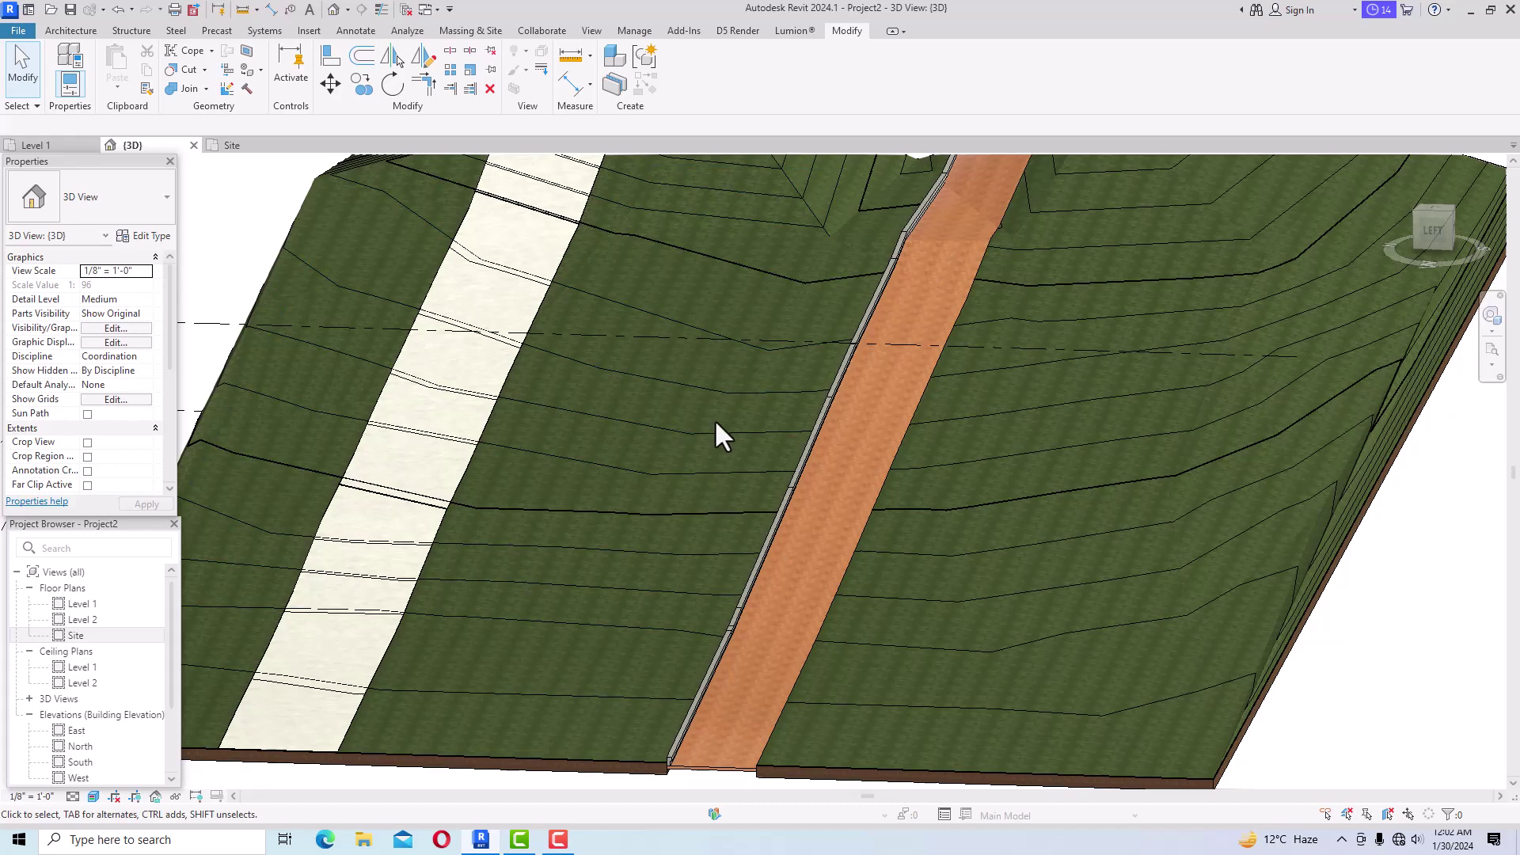
scroll(729, 401, down, 3)
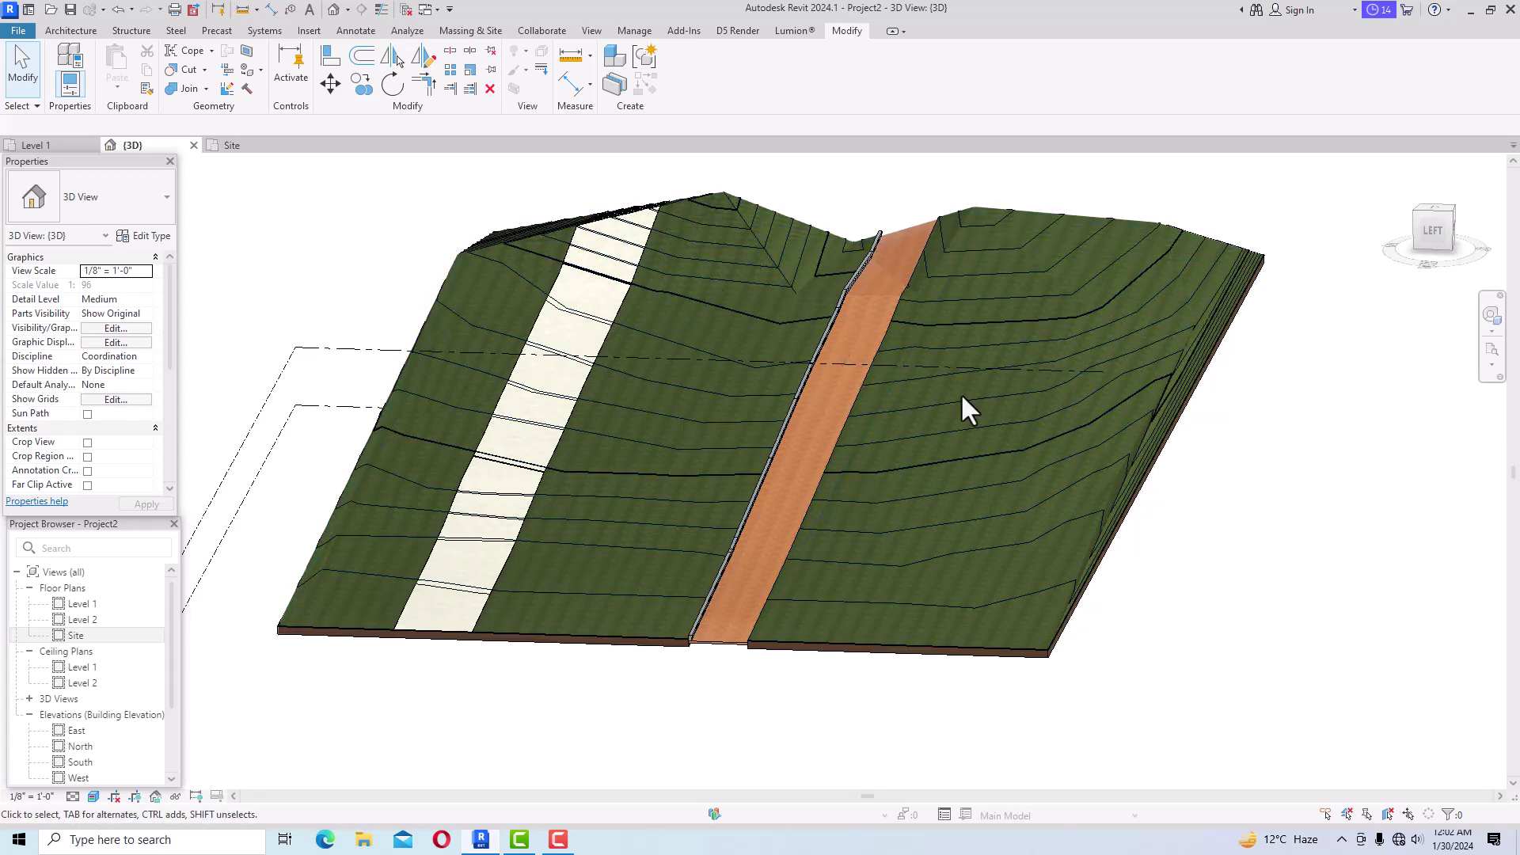
scroll(723, 420, up, 3)
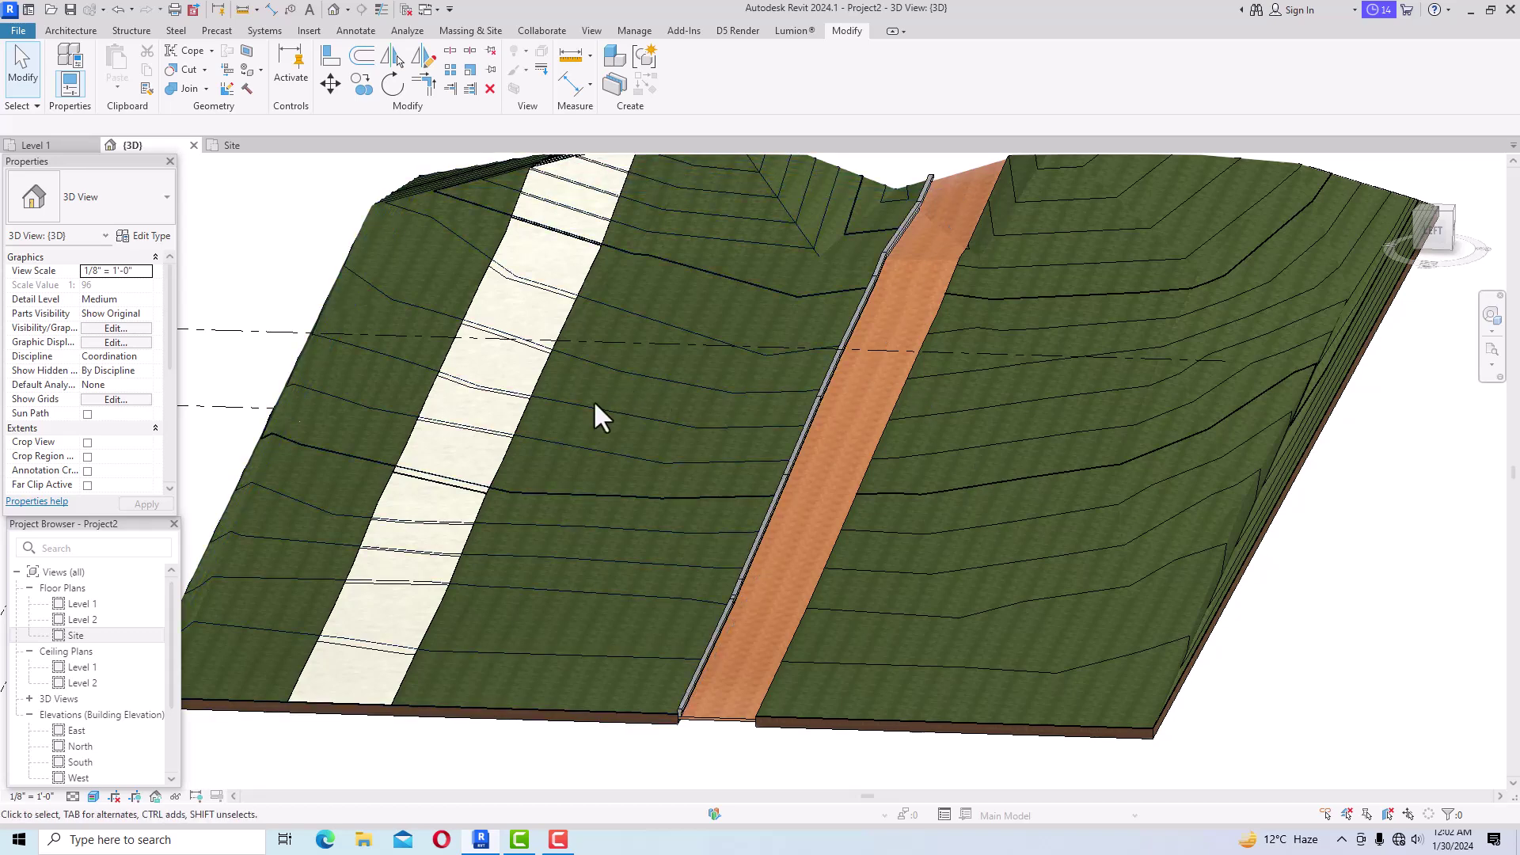
scroll(529, 491, down, 3)
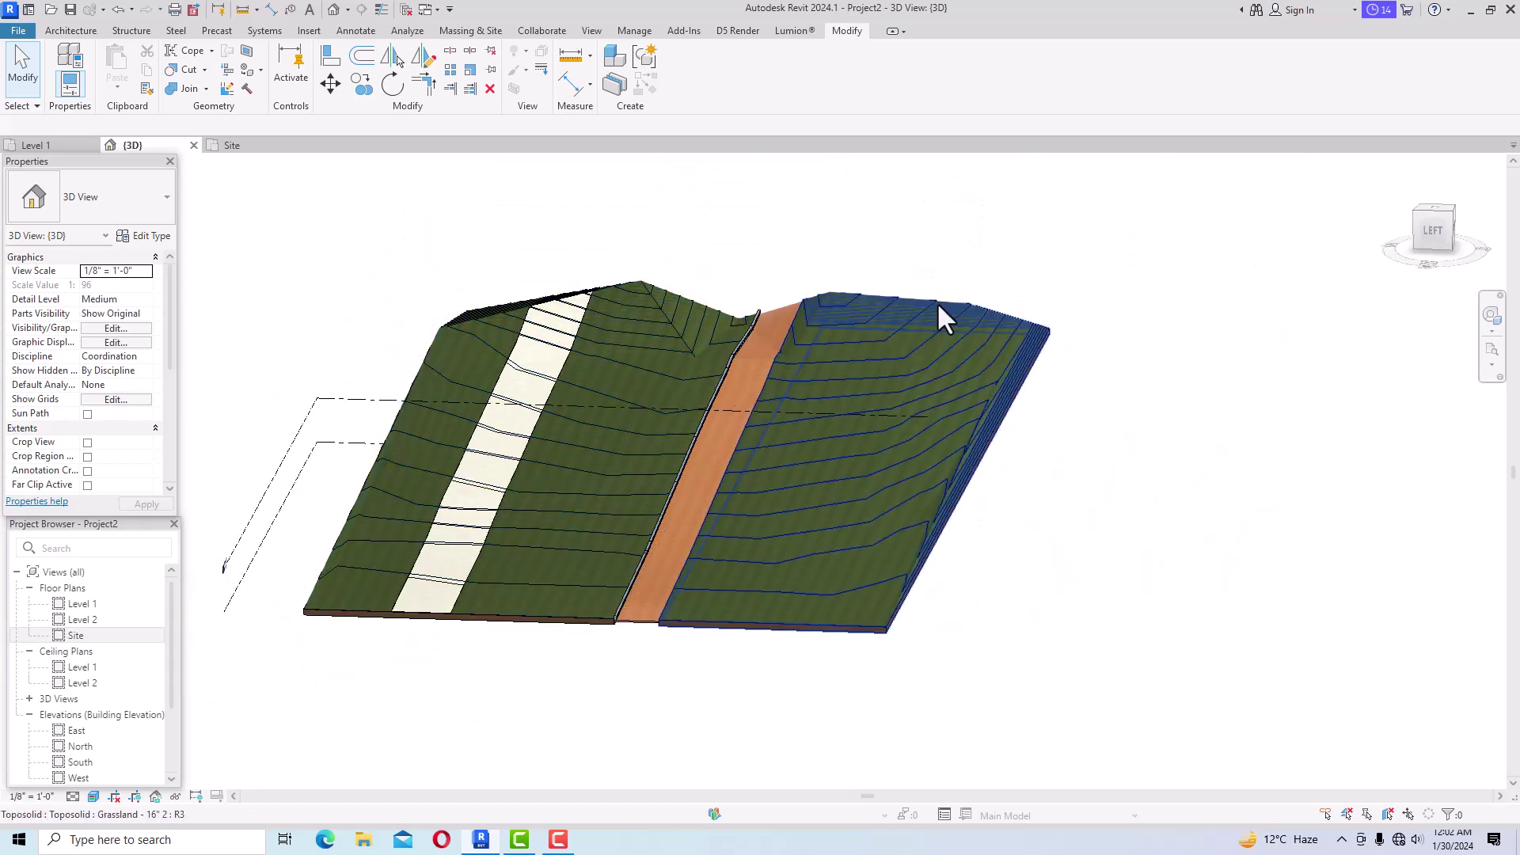
Start a new in-place model in the Generic Models category and accept its default name.
click(70, 29)
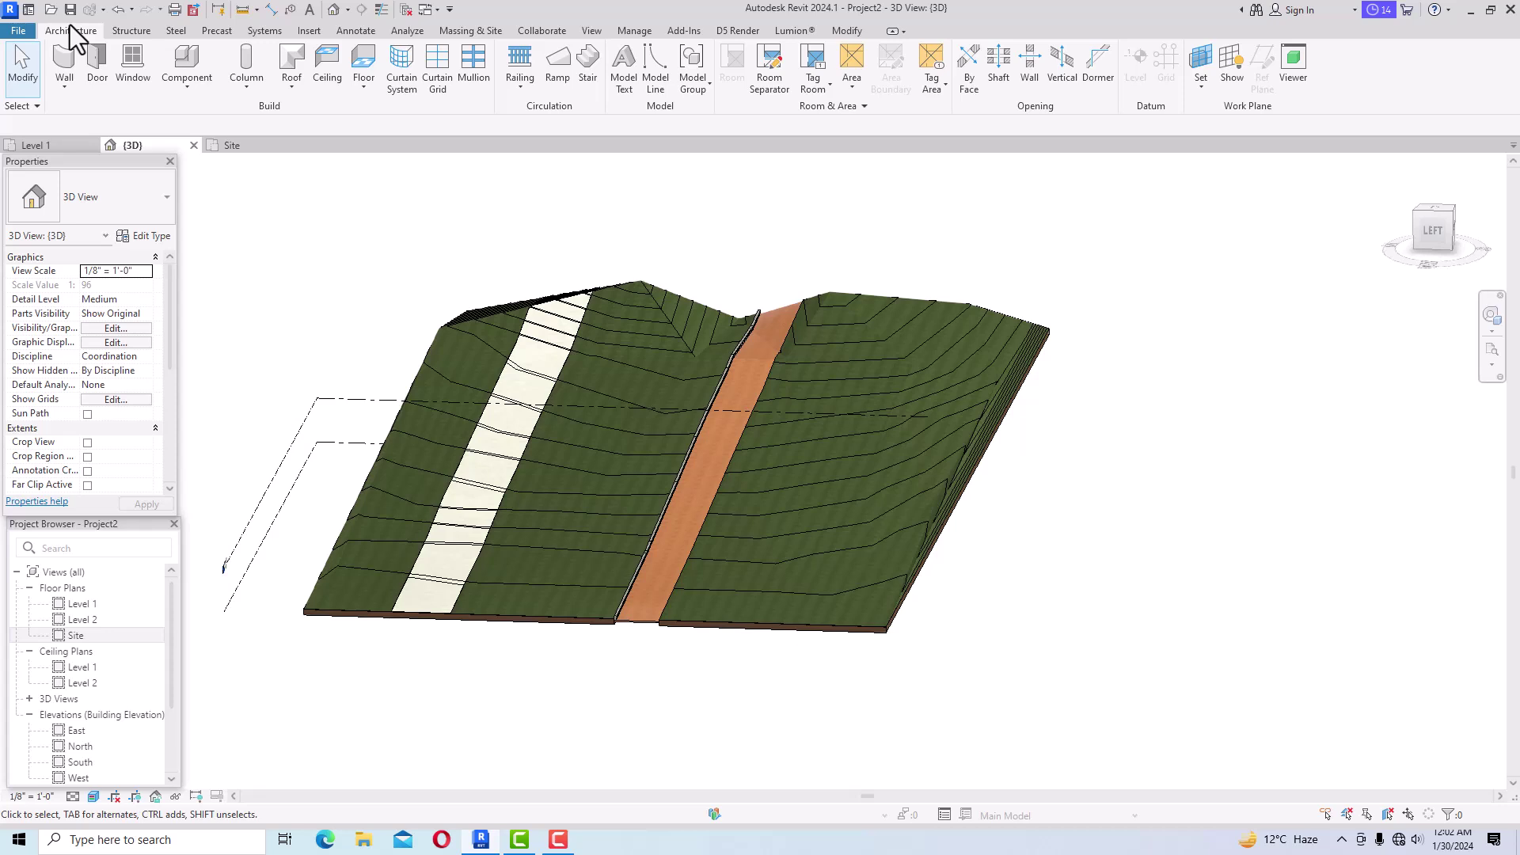
click(178, 87)
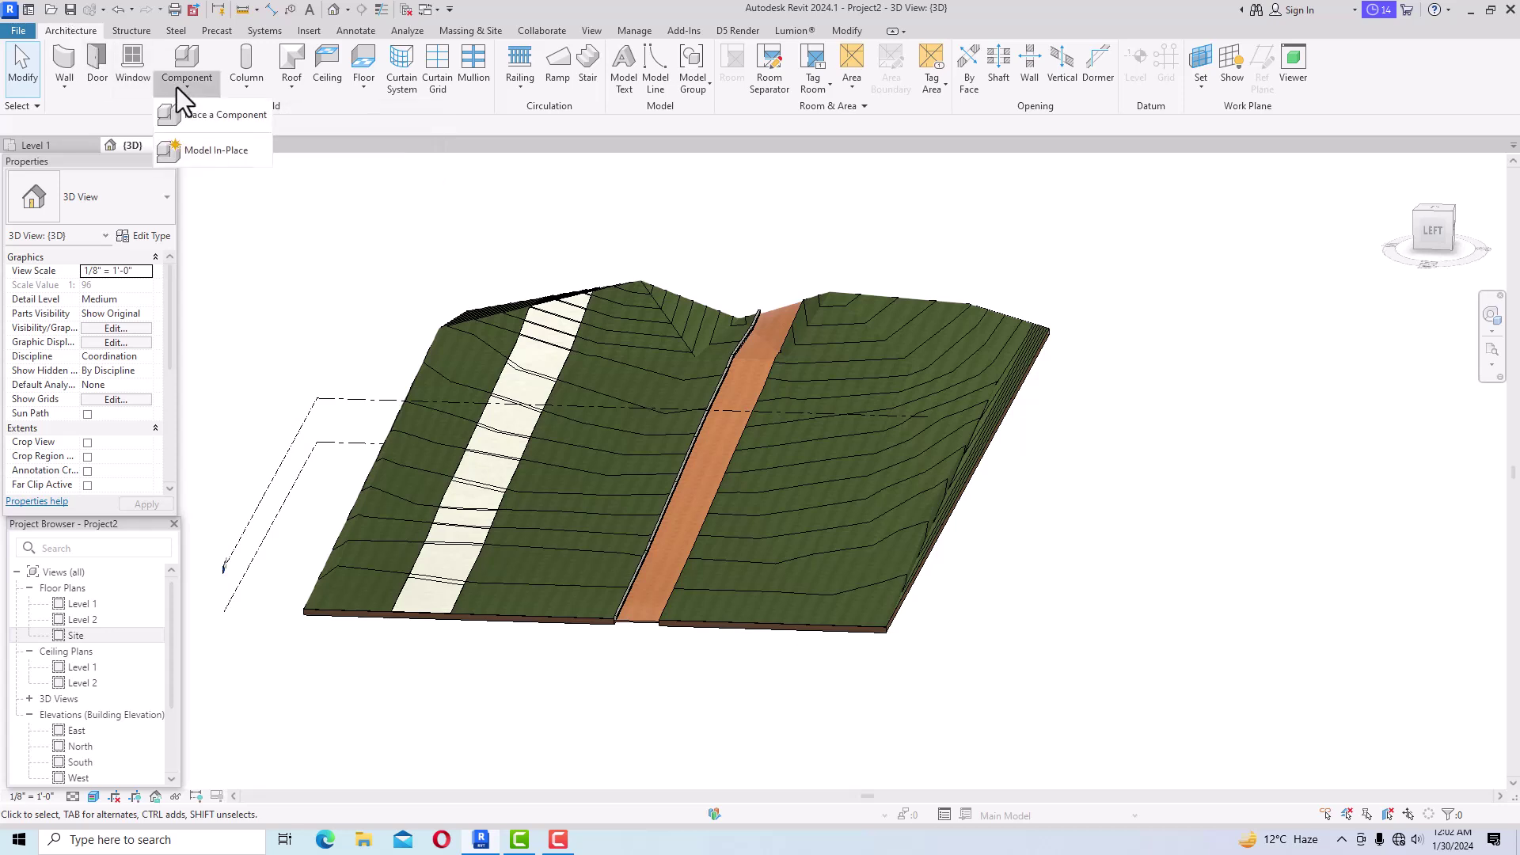
click(201, 155)
scroll(714, 401, down, 4)
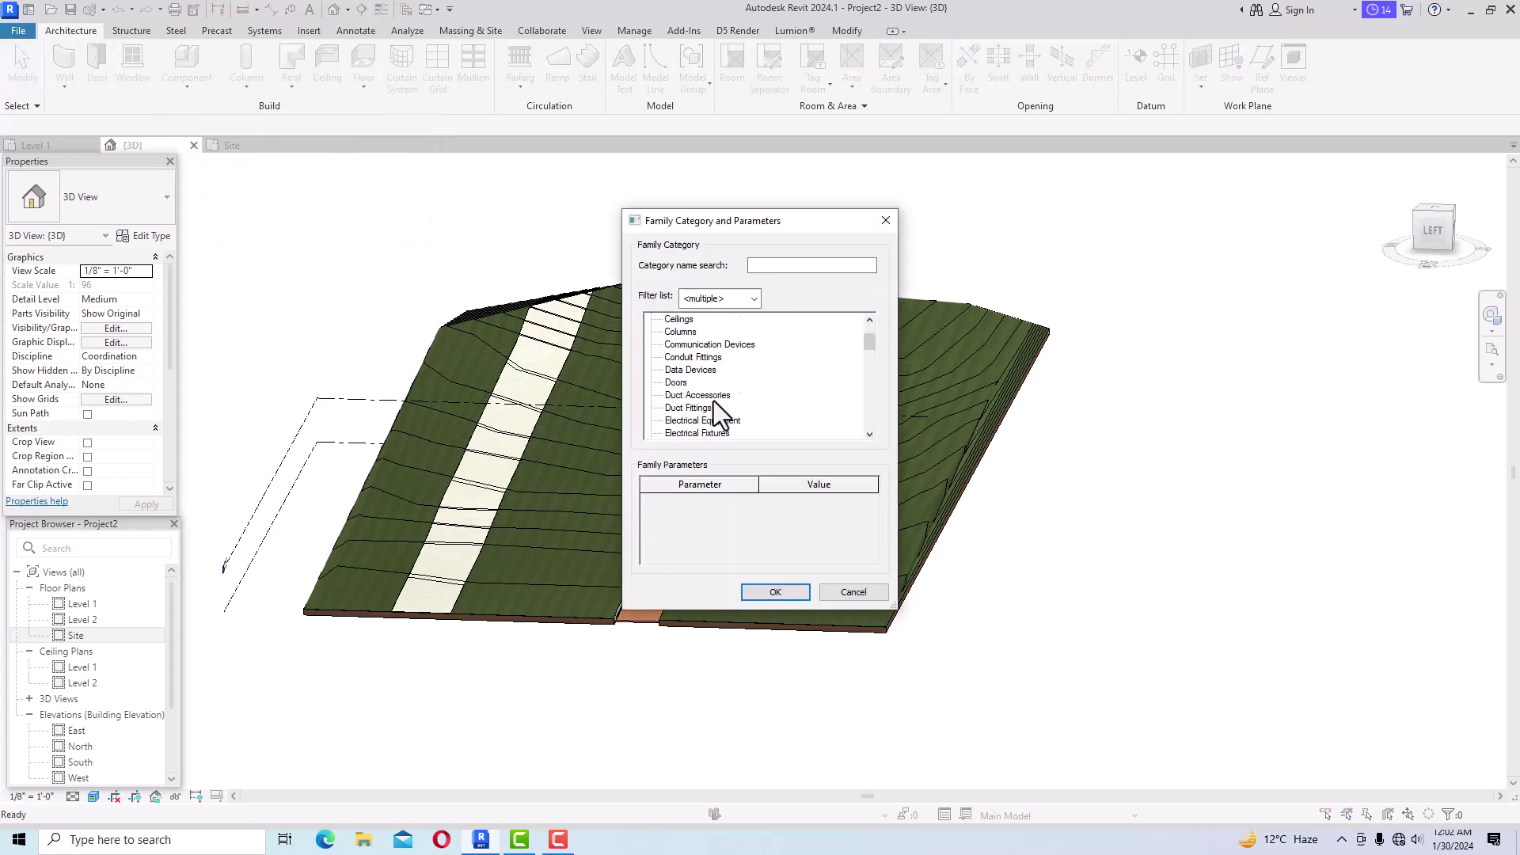
scroll(714, 400, down, 1)
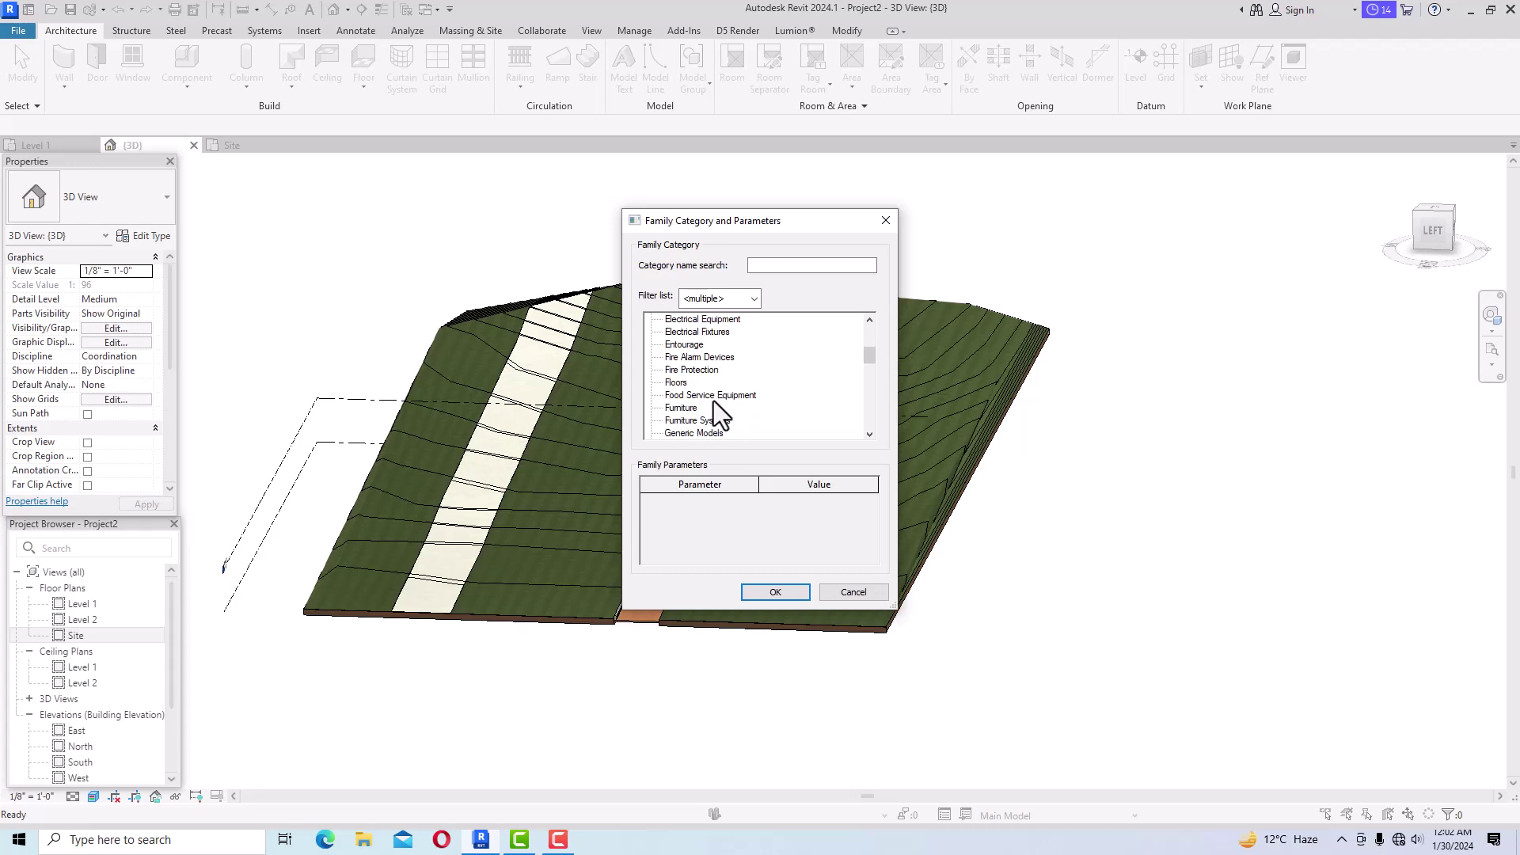
click(710, 430)
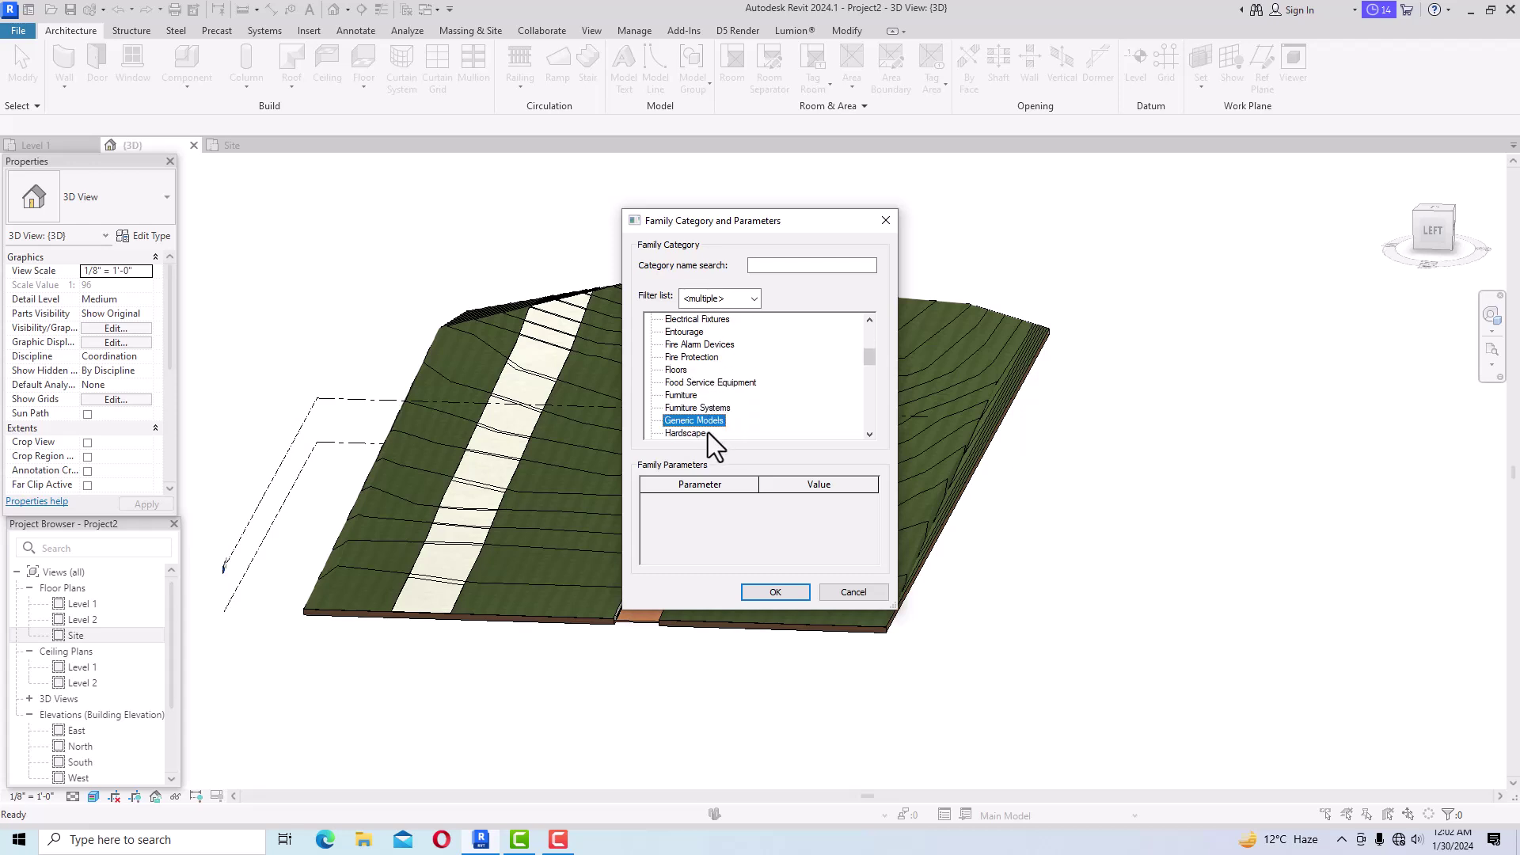
click(776, 596)
click(762, 448)
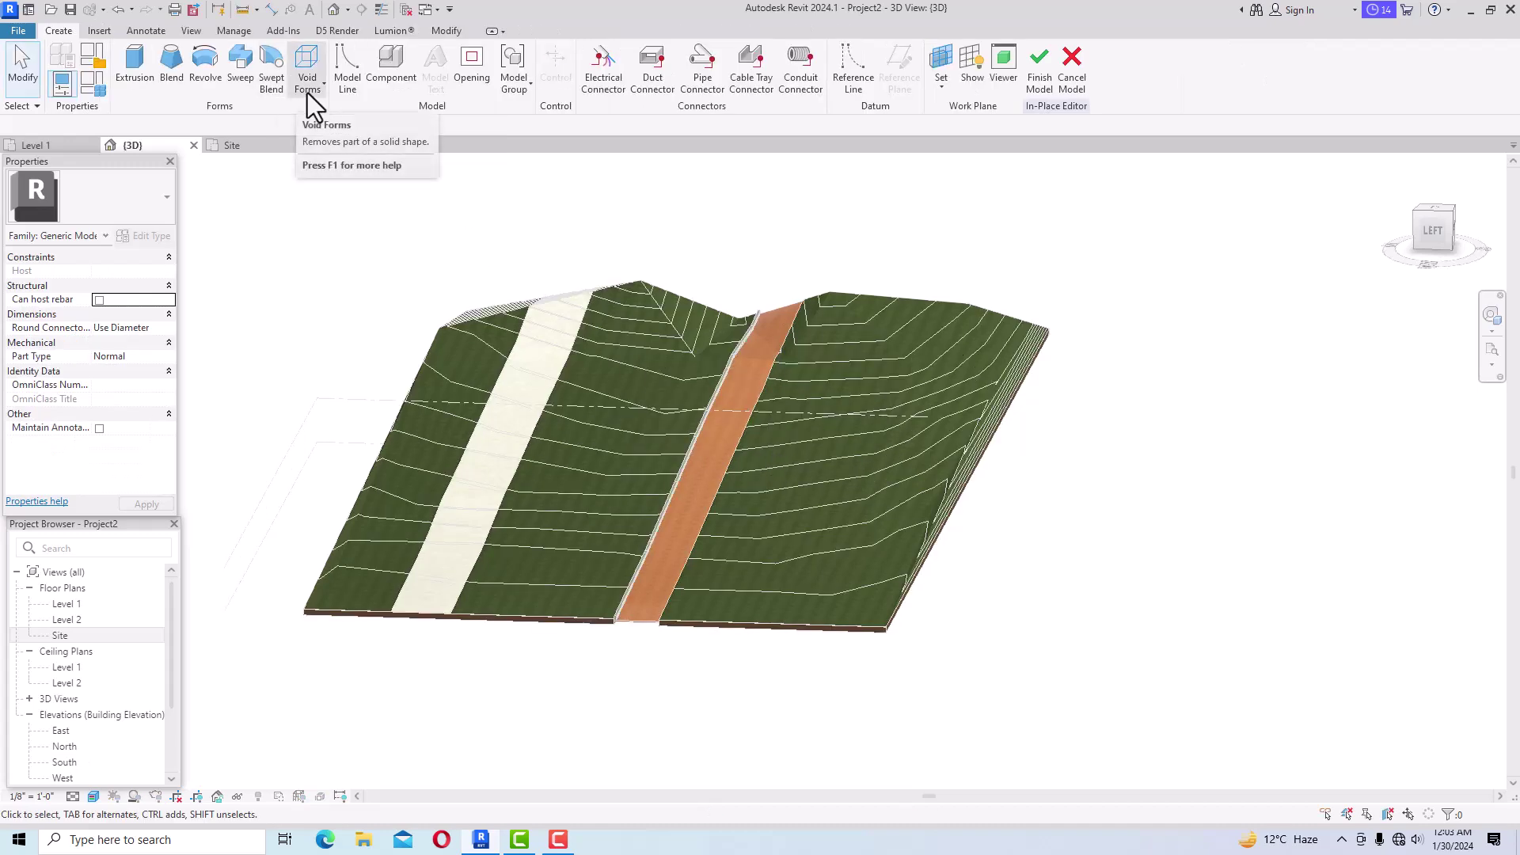
Begin a void extrusion and sketch a rectangle about 18'-6" wide on the grass terrain beside the wood-plank strip.
click(307, 93)
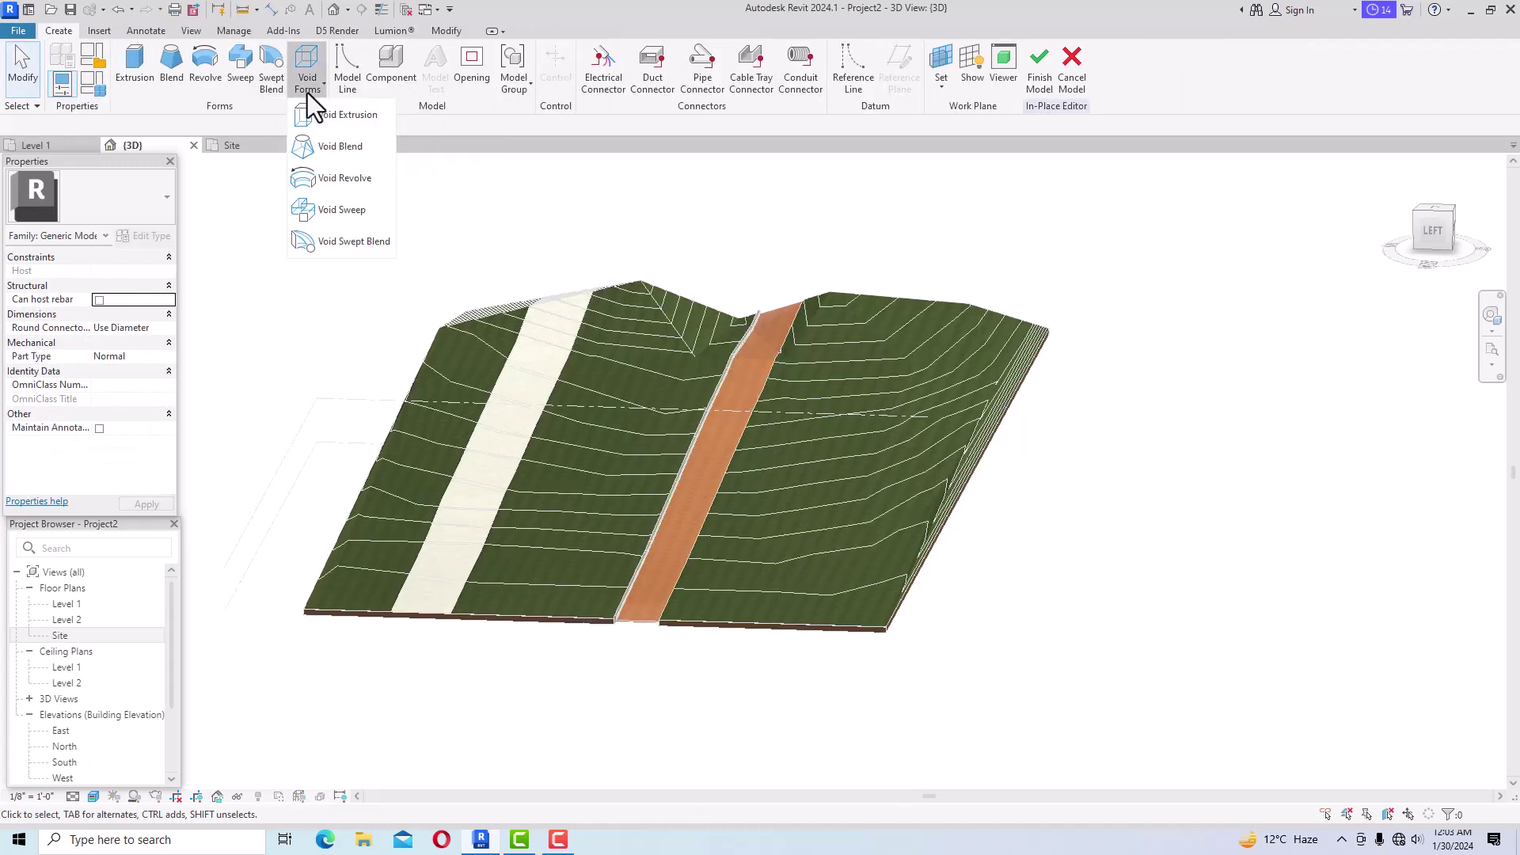
click(323, 116)
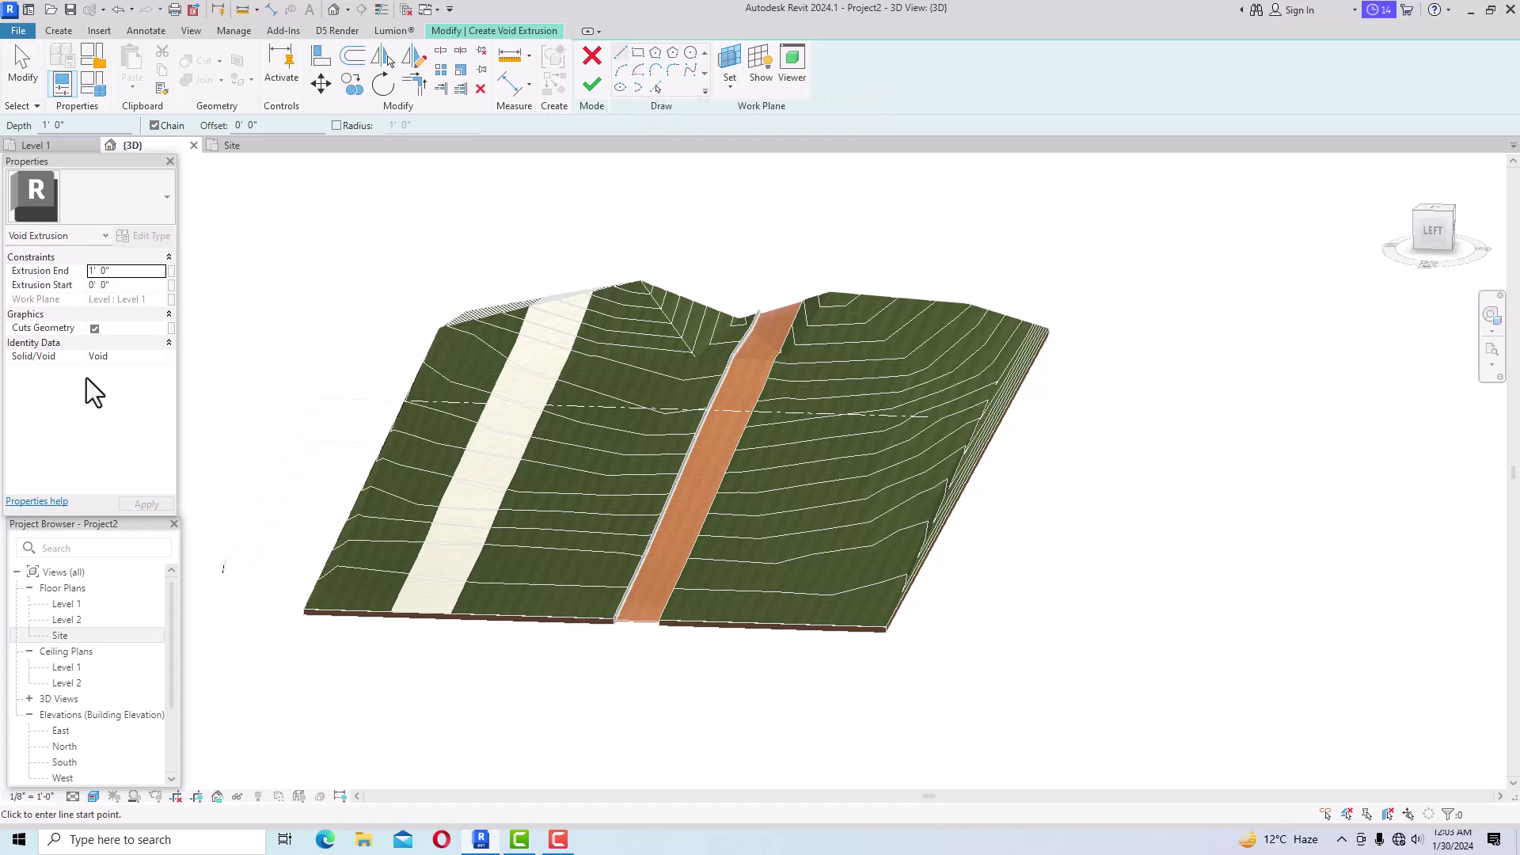
click(637, 52)
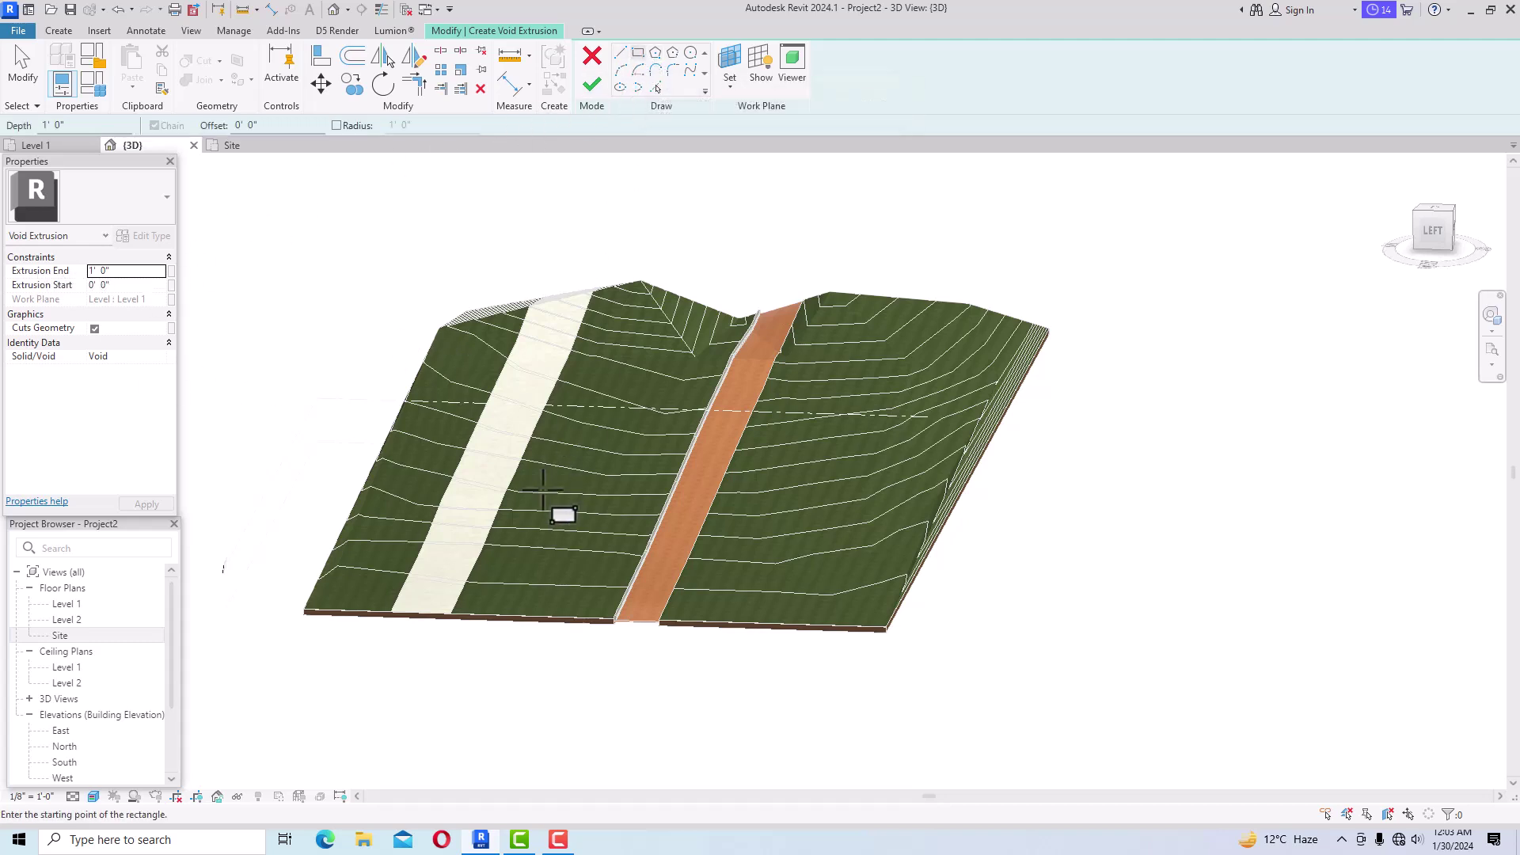
scroll(543, 491, up, 3)
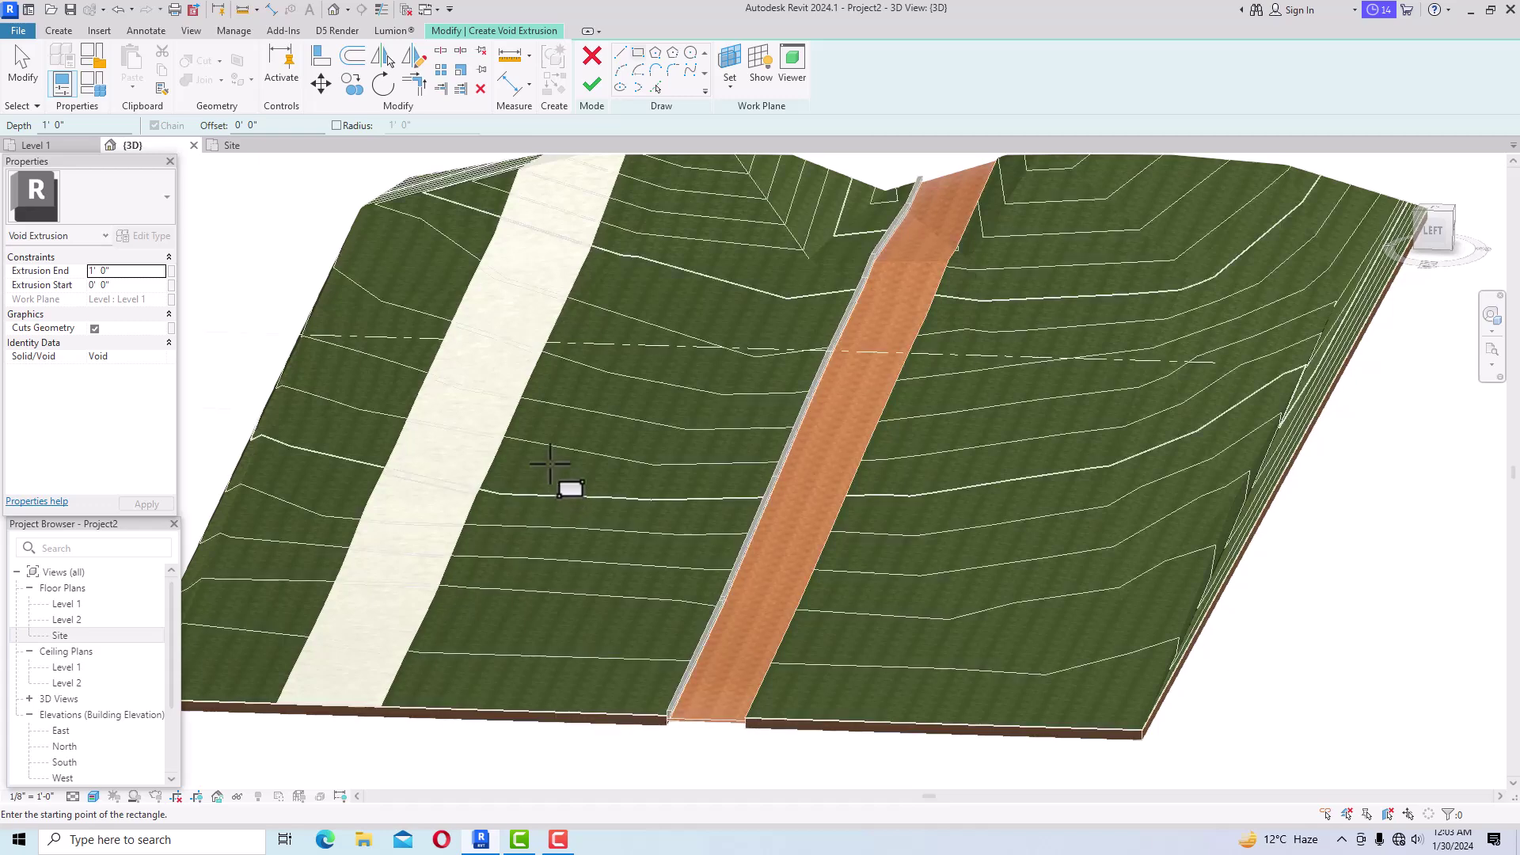
click(885, 513)
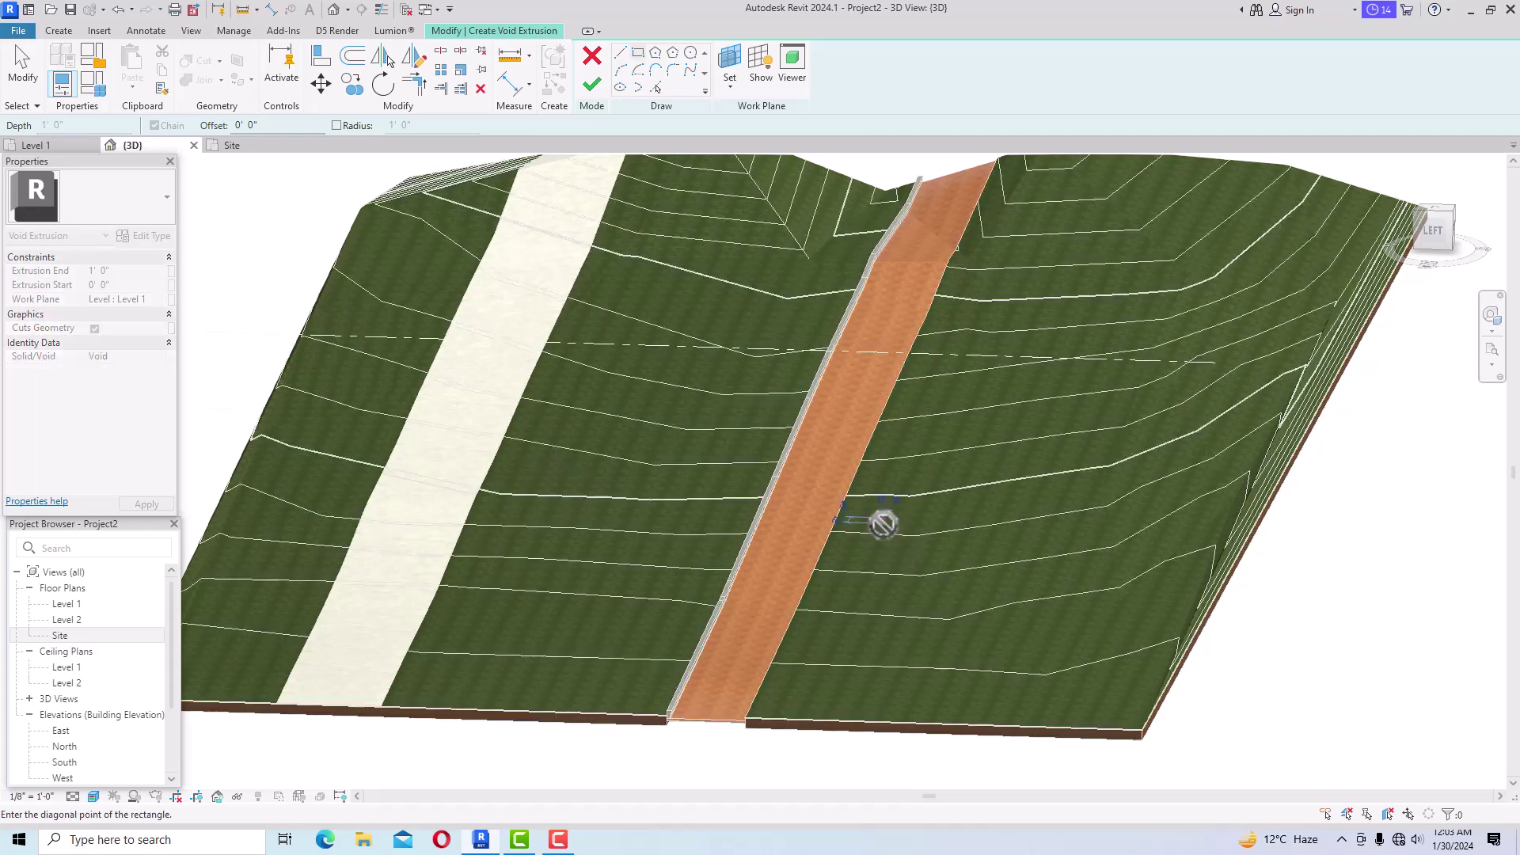
click(979, 611)
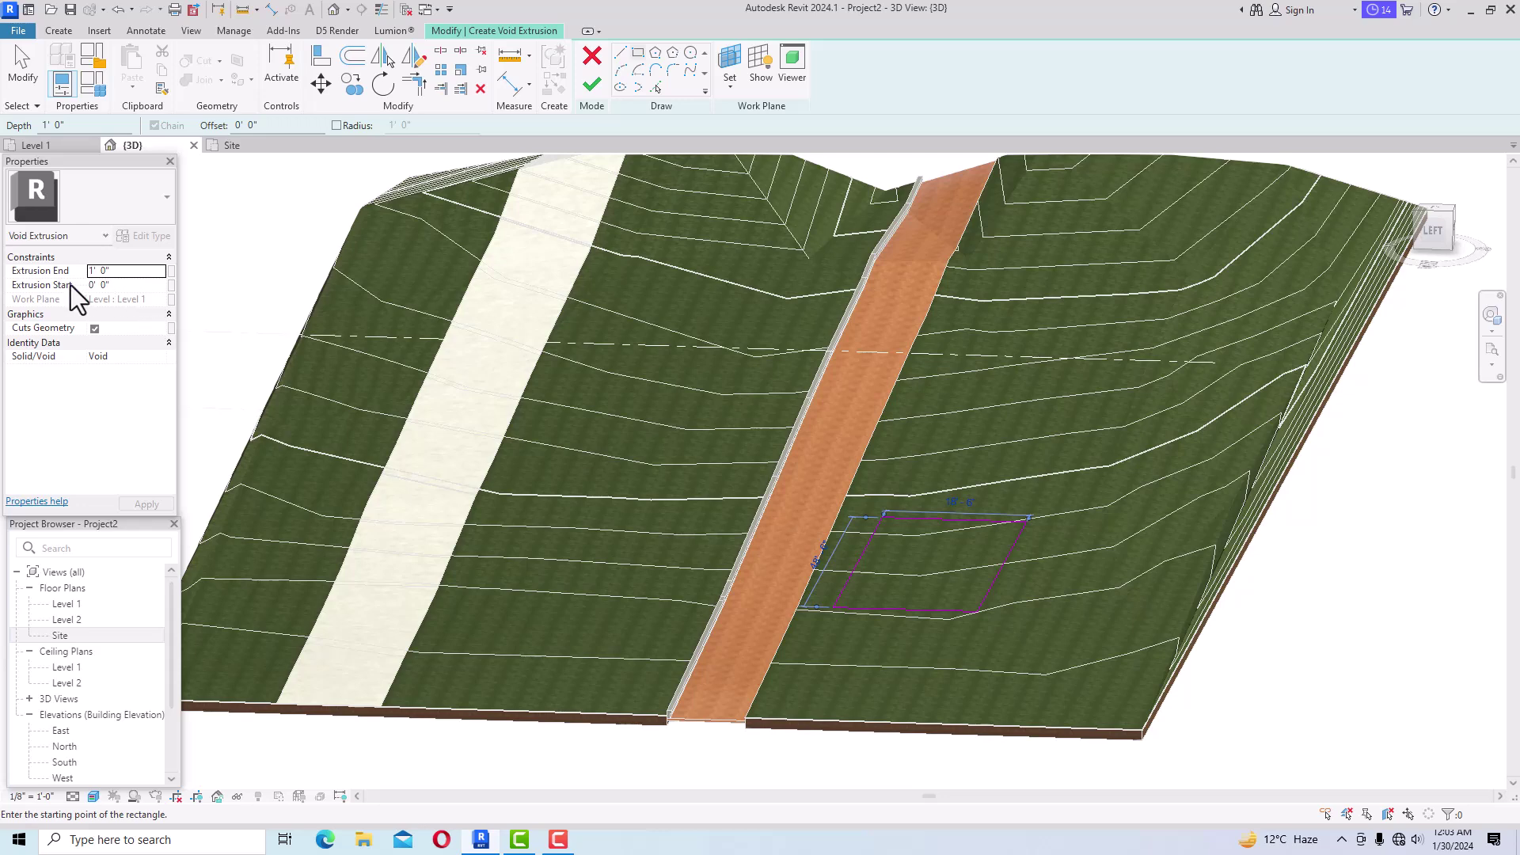
Set the void's extrusion start to 4' 0" and extrusion end to -3' 0", and complete the void extrusion.
click(45, 286)
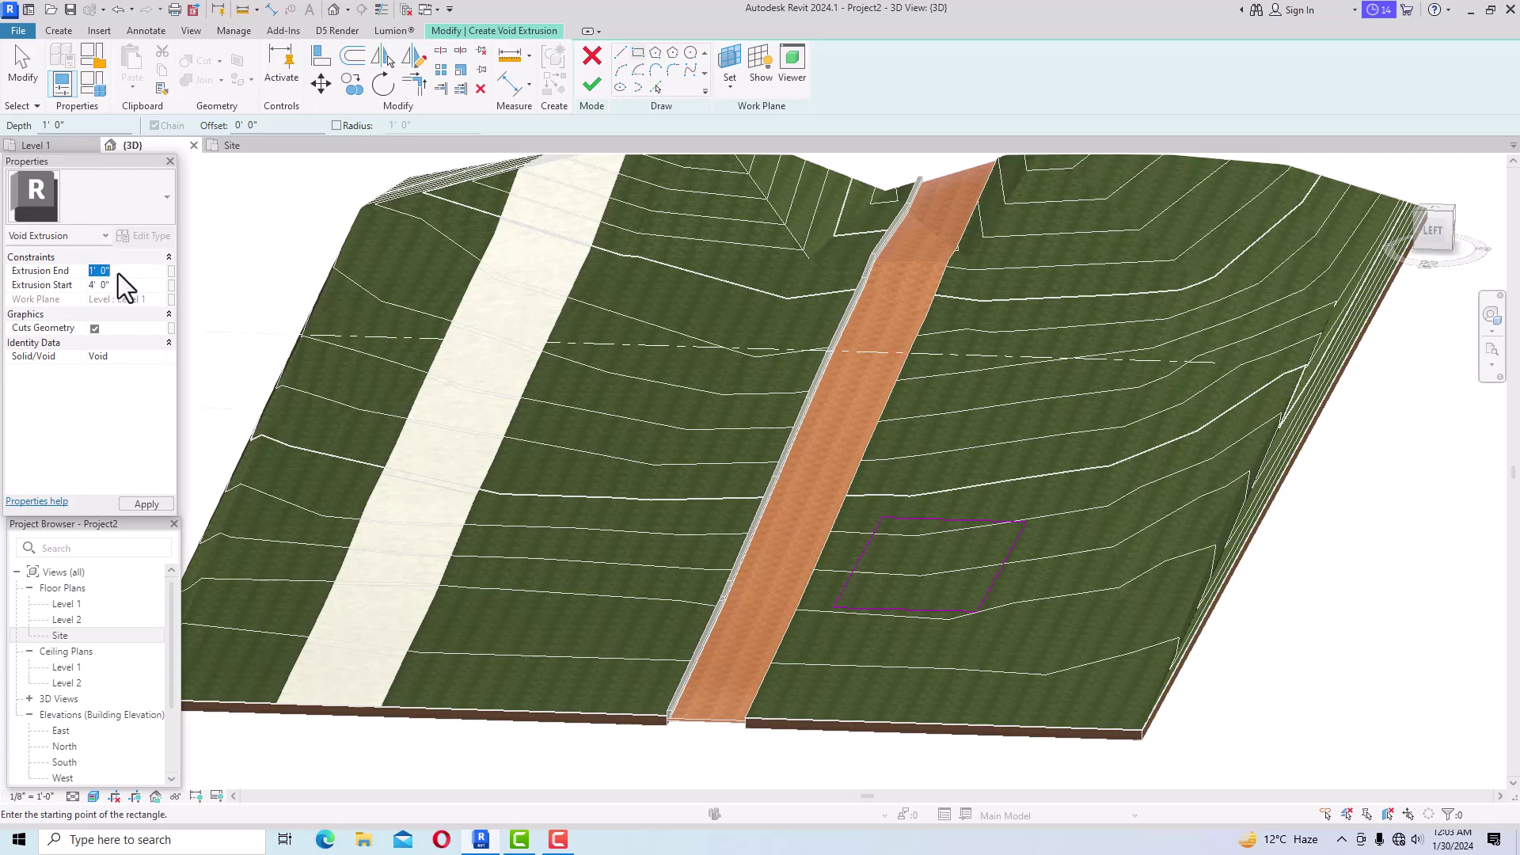
text(-3)
click(157, 509)
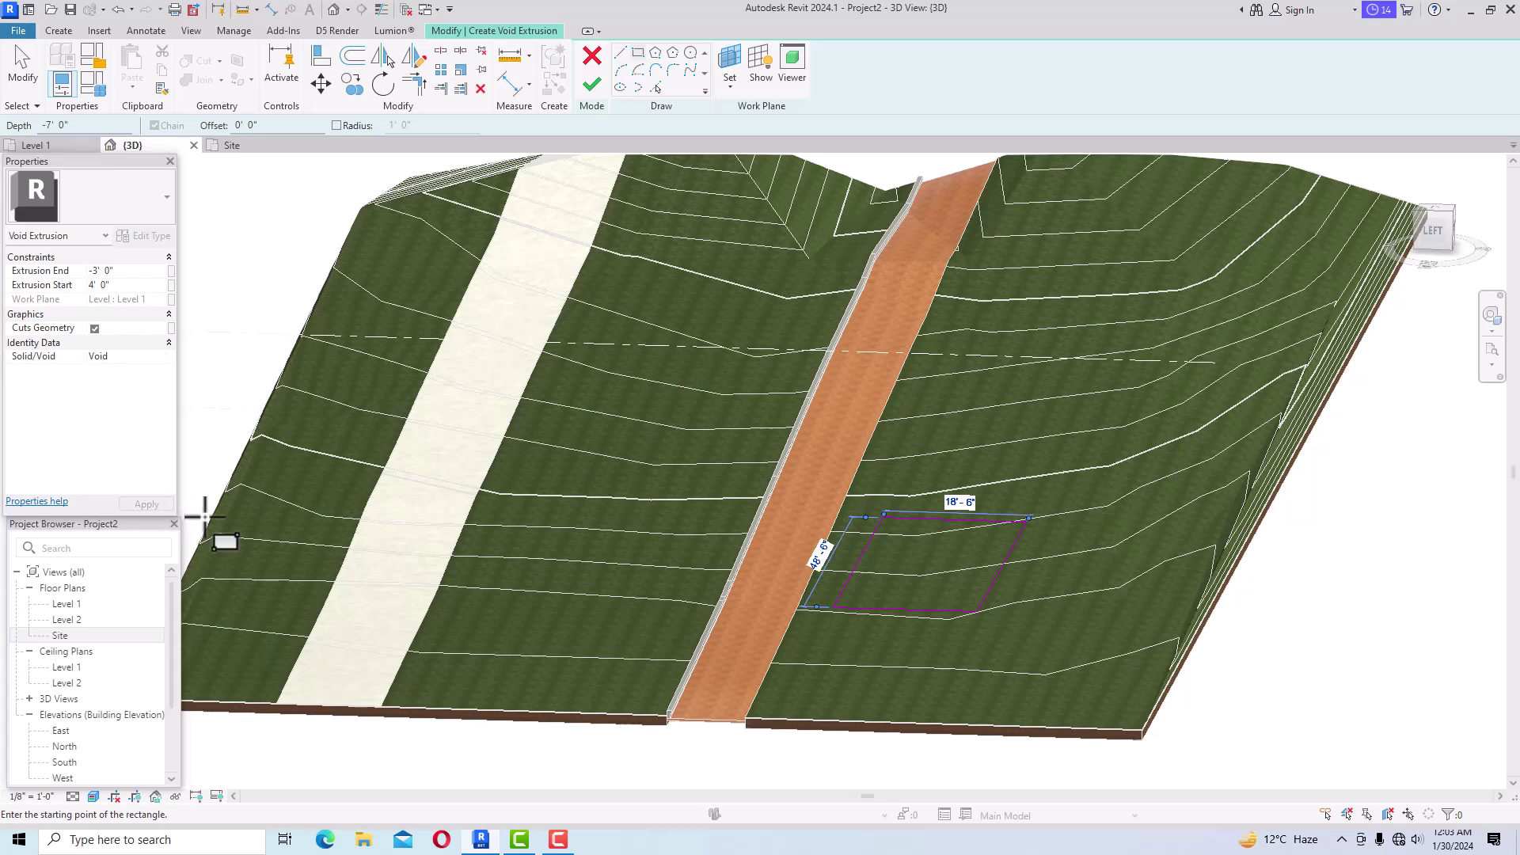
click(588, 86)
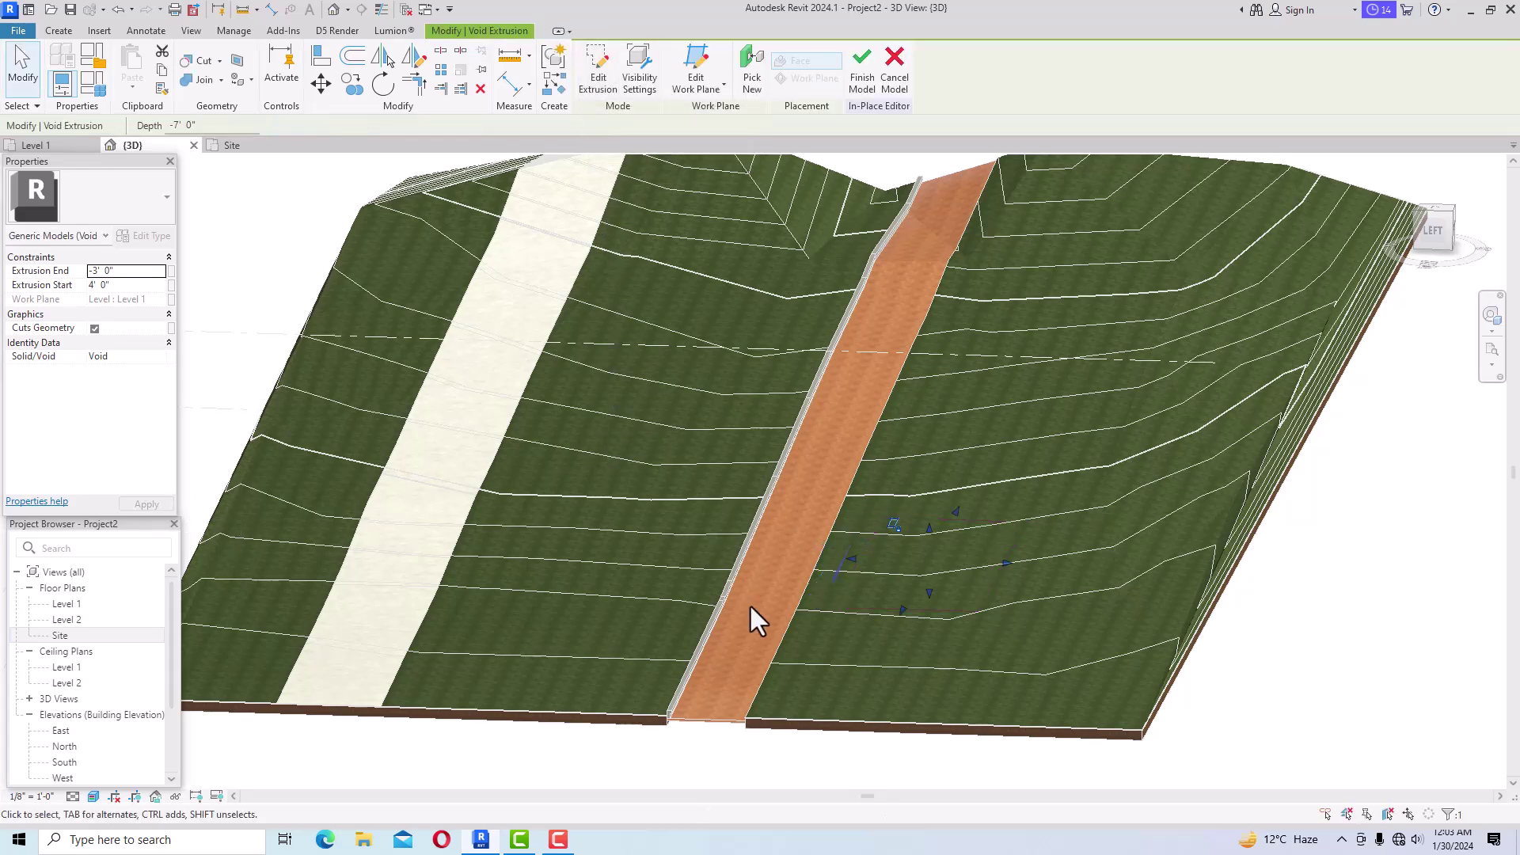
Cut the grassland toposolid beside the wood-plank strip with the void extrusion.
click(1028, 619)
click(948, 582)
click(202, 64)
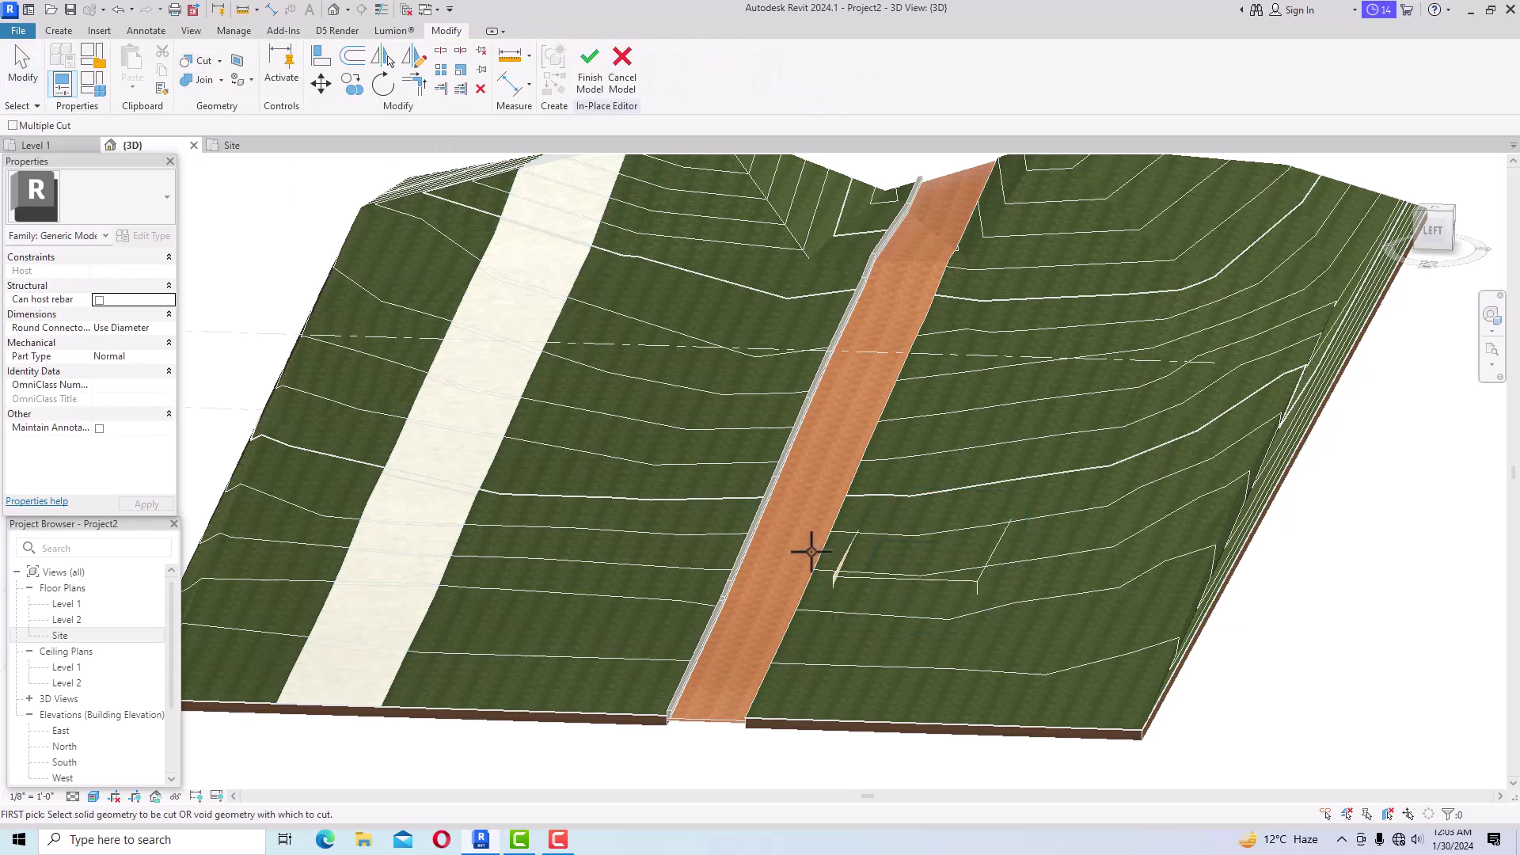
click(897, 720)
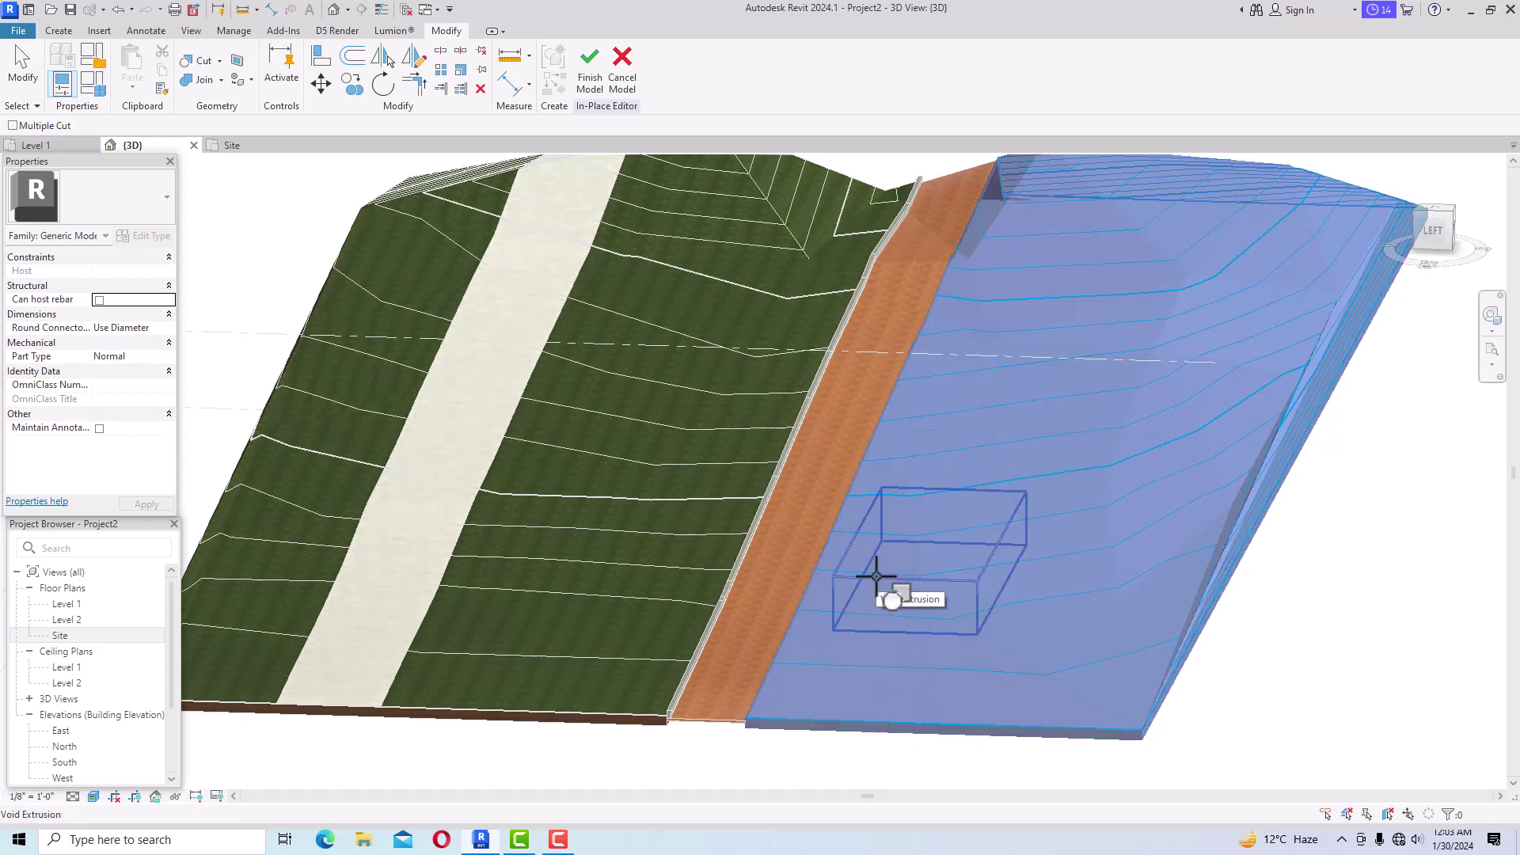
click(876, 575)
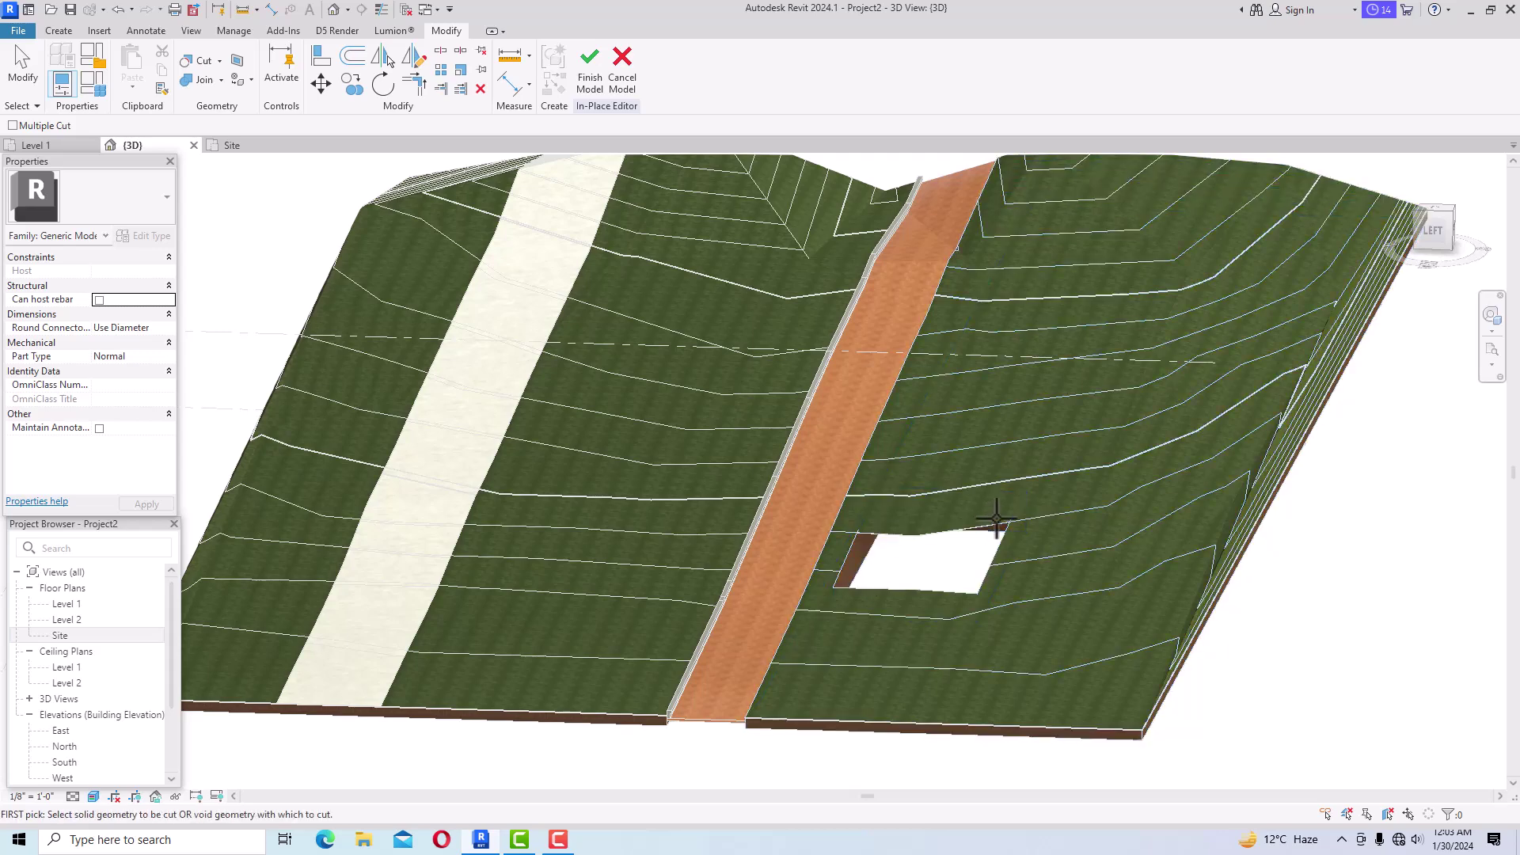
Change the void's extrusion end to -1' 0" to make the terrain cut shallower.
scroll(976, 587, up, 4)
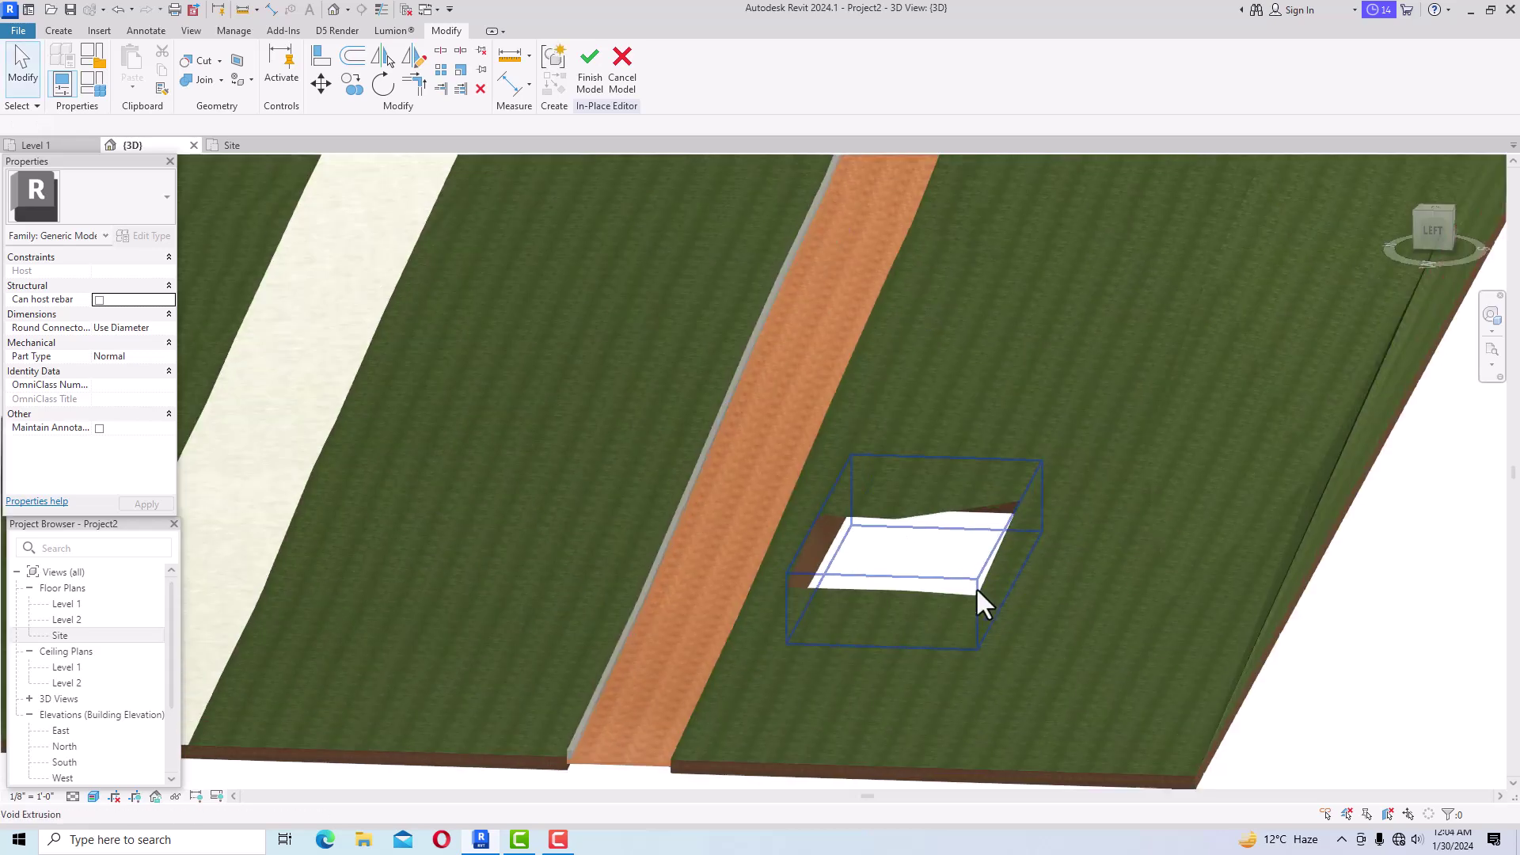
scroll(999, 561, down, 5)
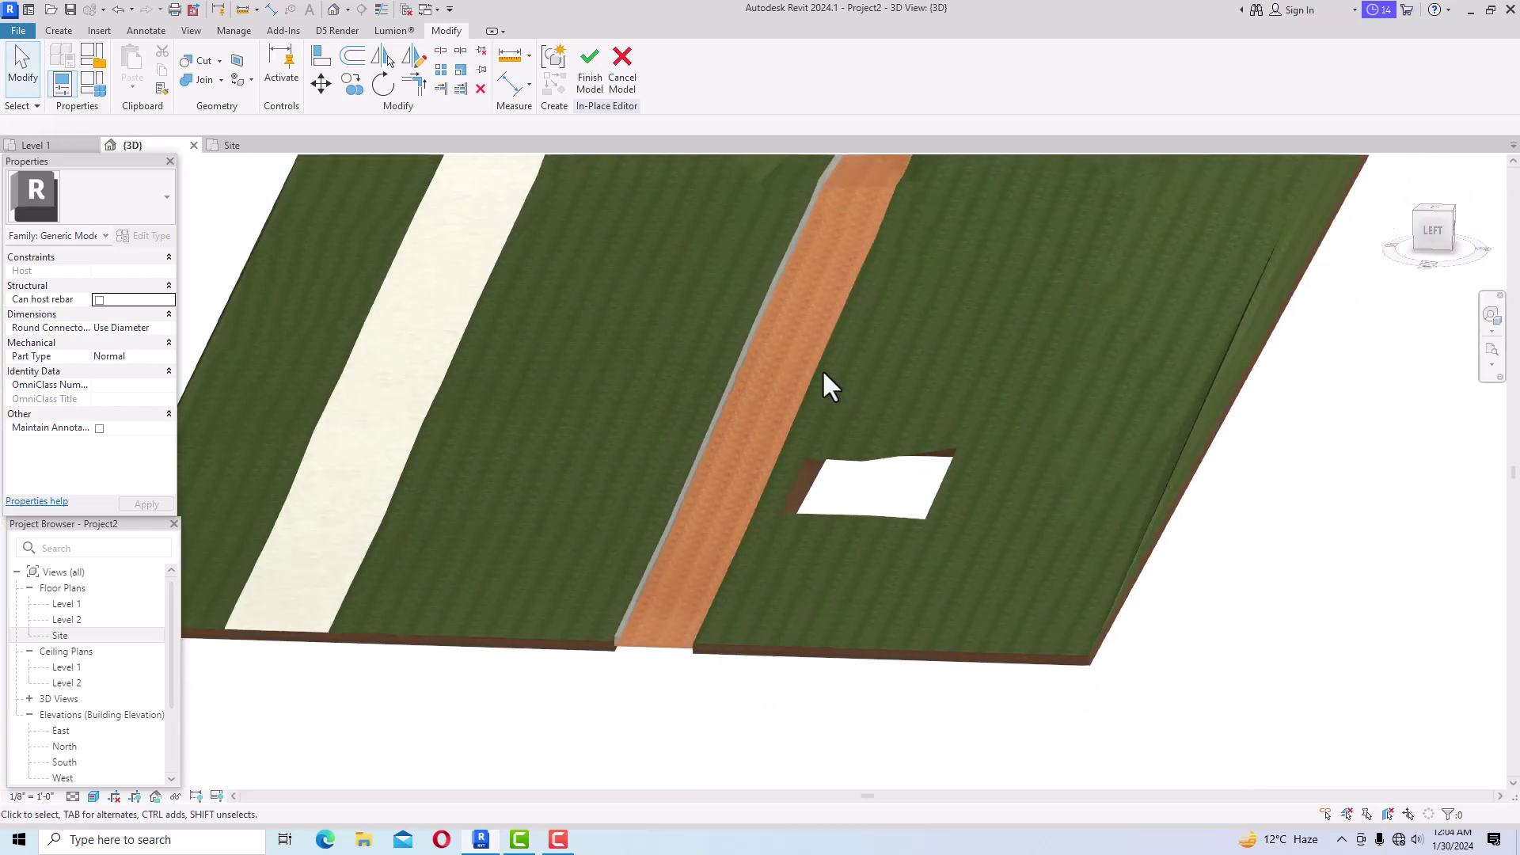
click(1425, 226)
mouse_move(1403, 209)
mouse_down()
mouse_move(1398, 177)
mouse_move(1392, 231)
mouse_up()
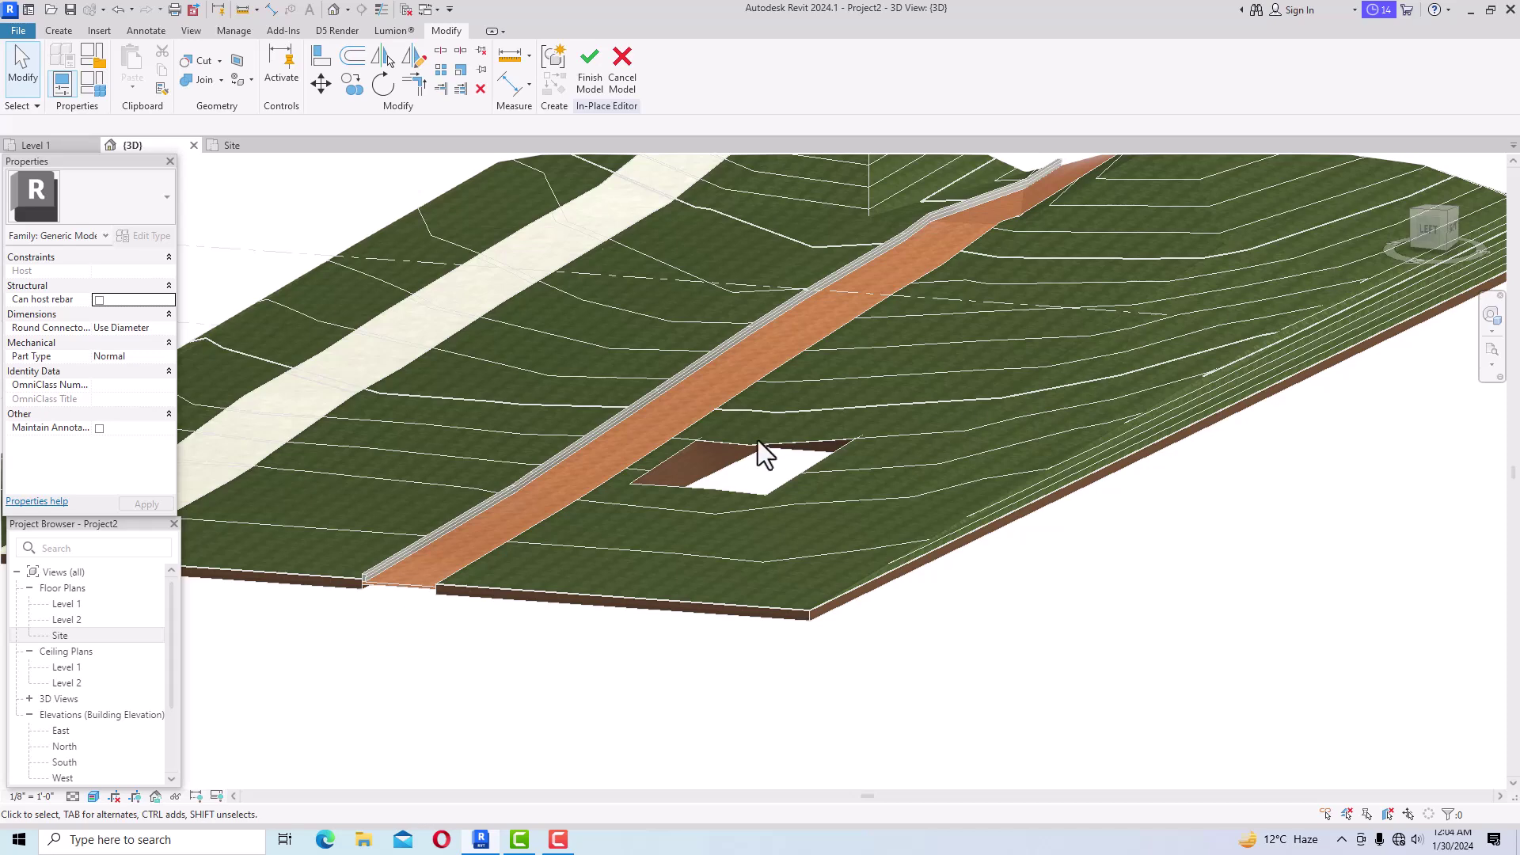
scroll(648, 473, up, 3)
click(653, 469)
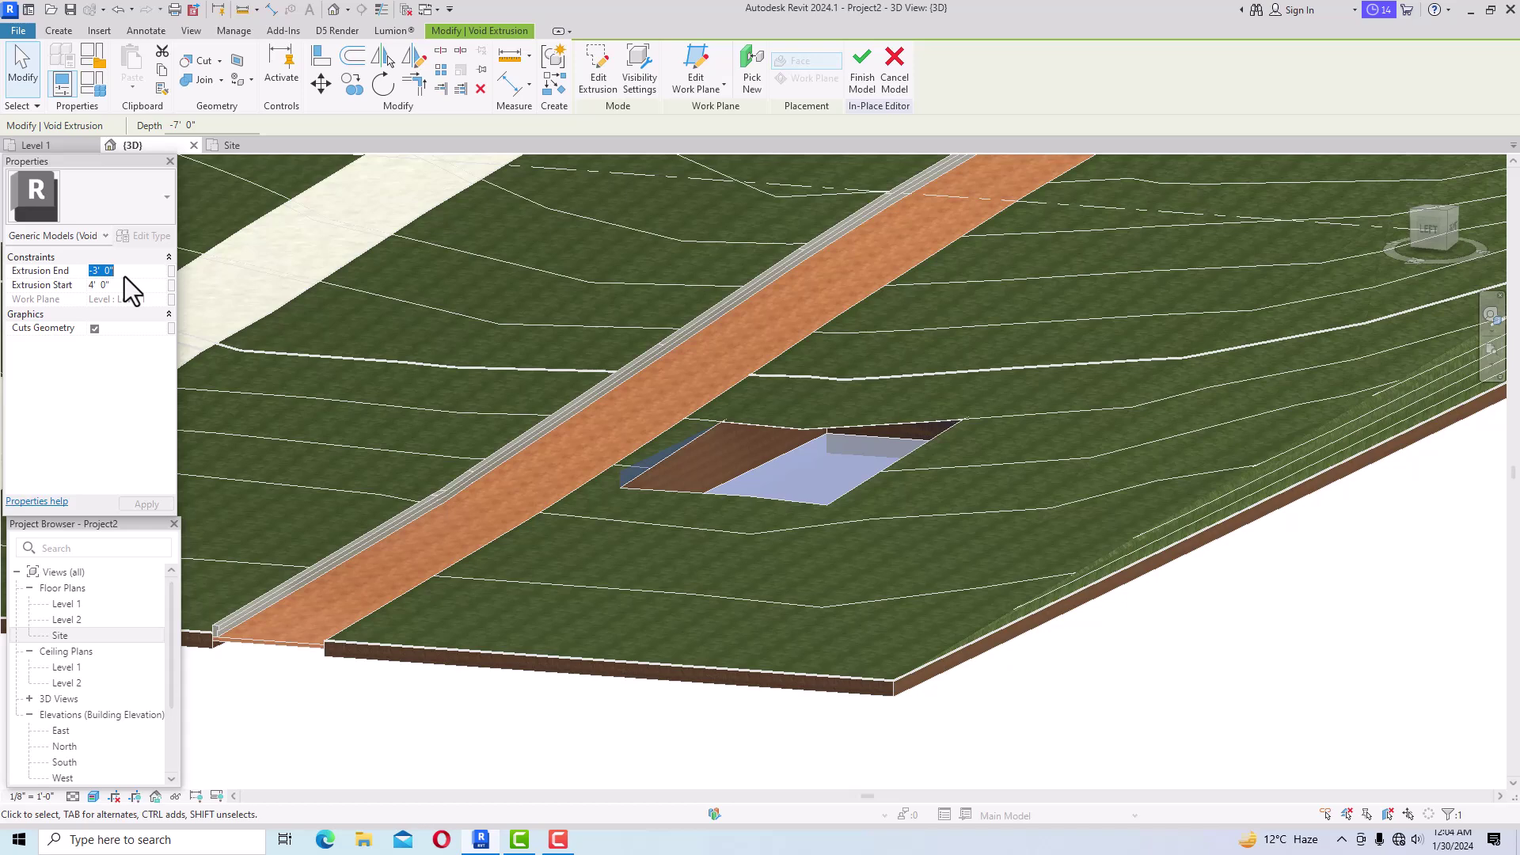
text(-1)
click(159, 507)
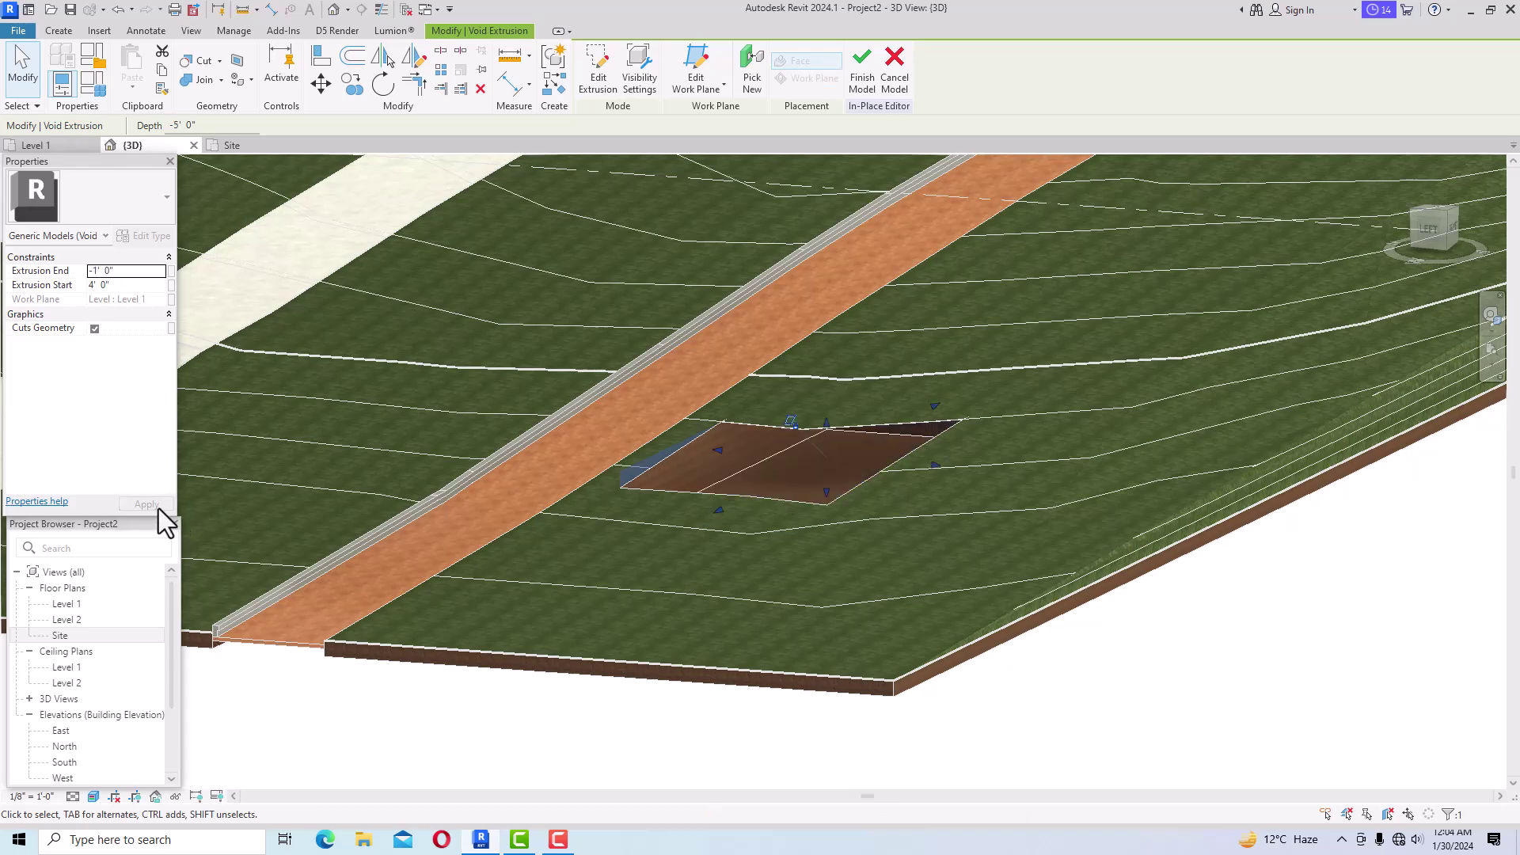
click(1313, 693)
scroll(798, 452, up, 4)
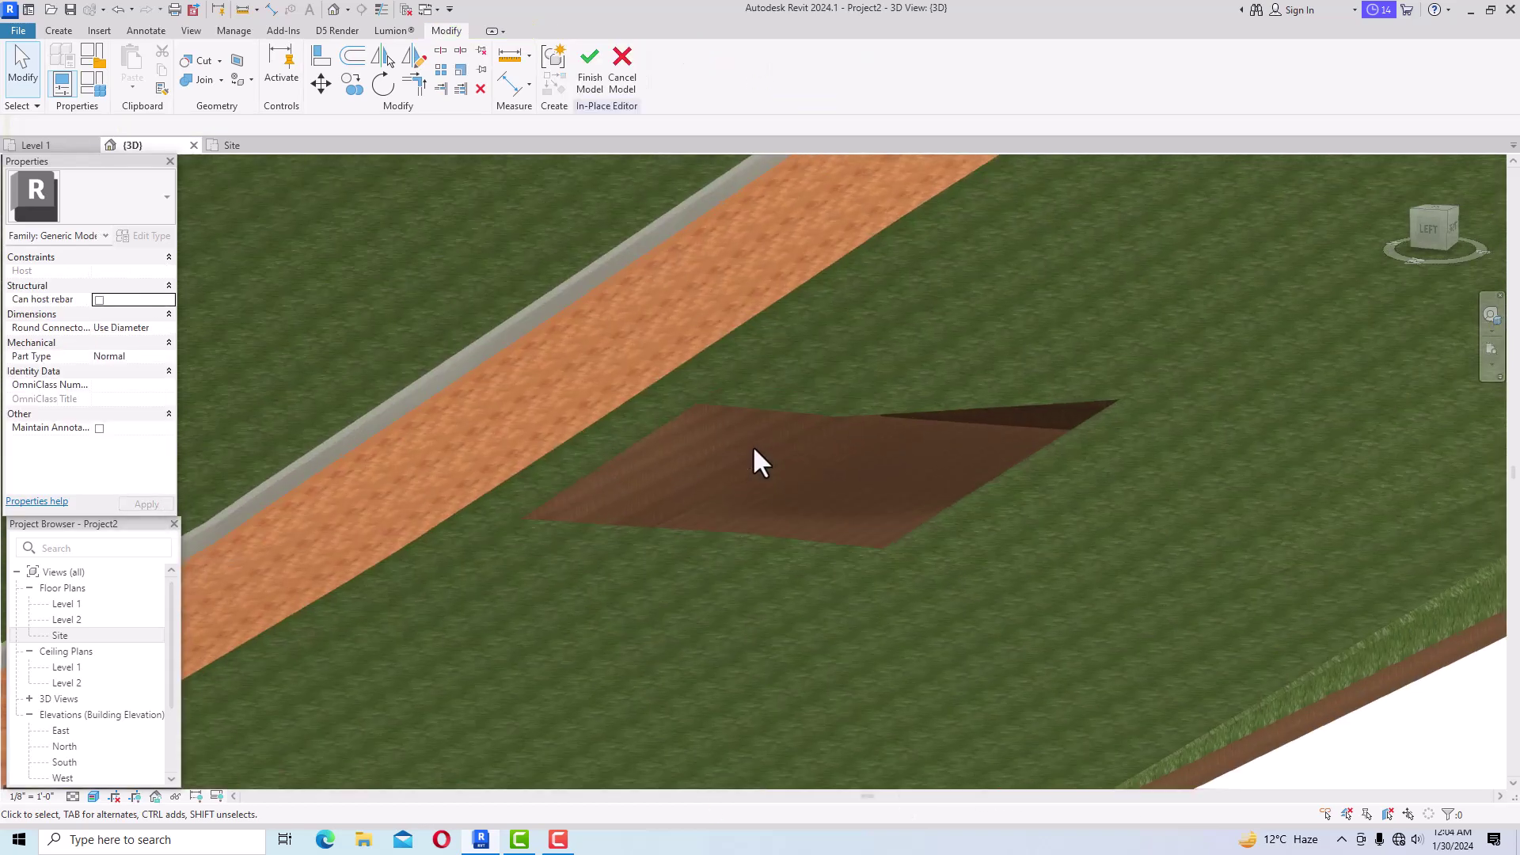
Finish the in-place void model from the Site floor plan and start placing Generic - 8" walls.
drag(1441, 244, 1465, 254)
scroll(858, 405, down, 4)
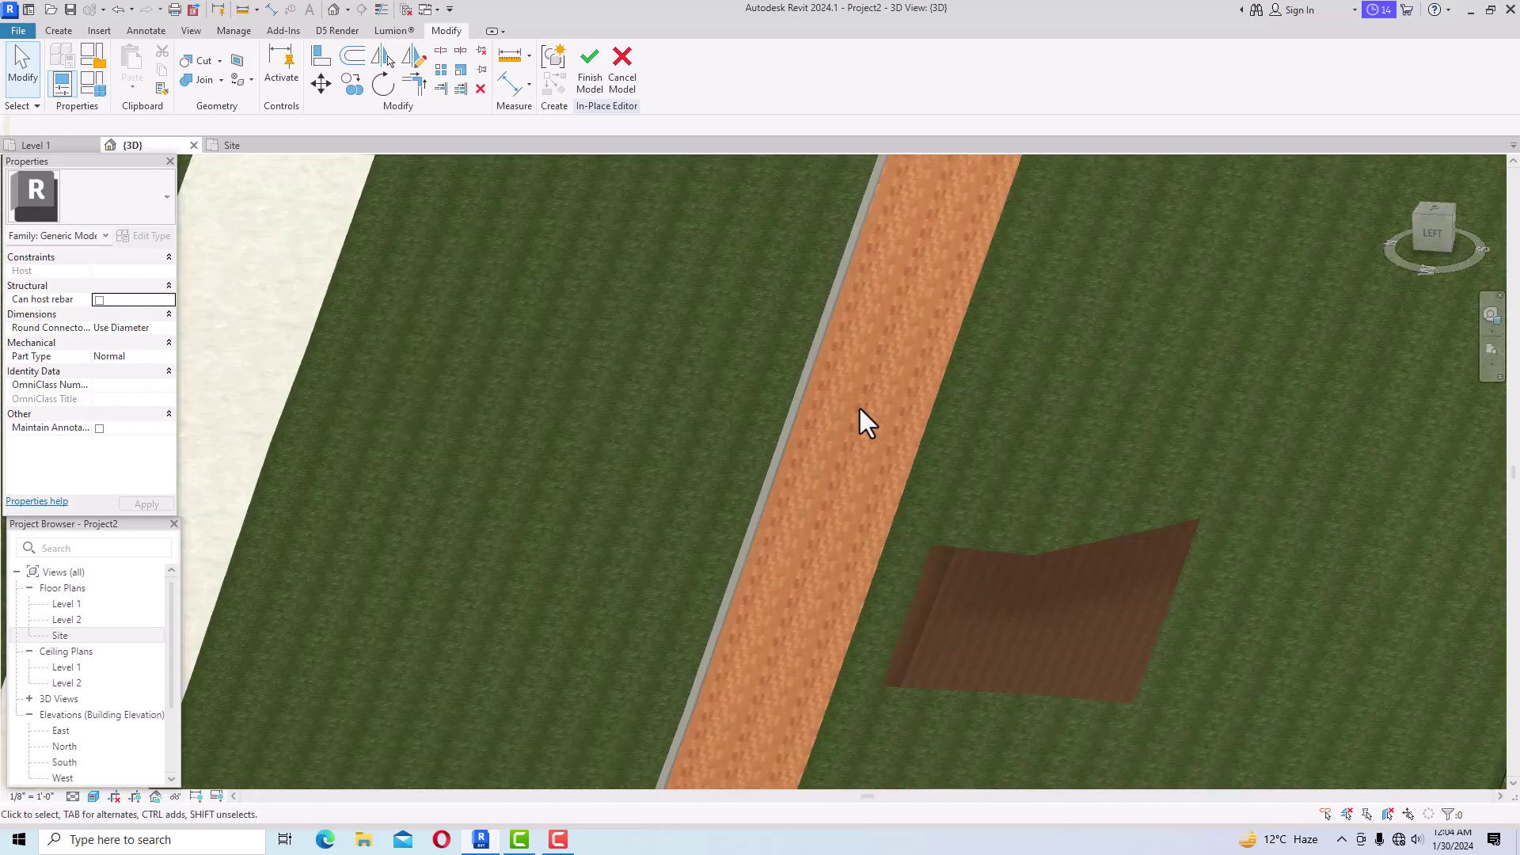
click(1430, 217)
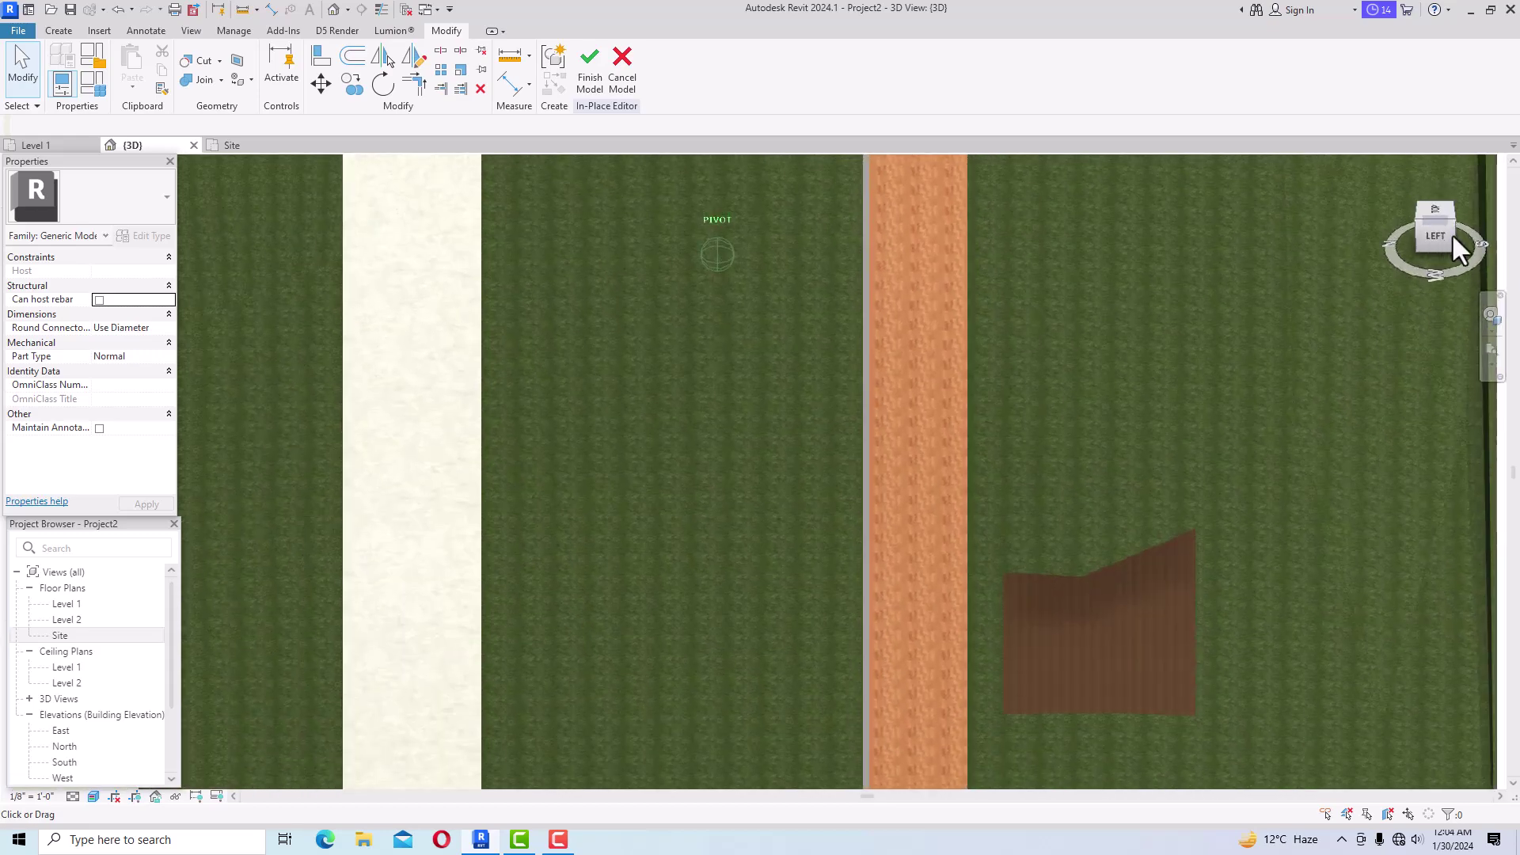
double_click(61, 636)
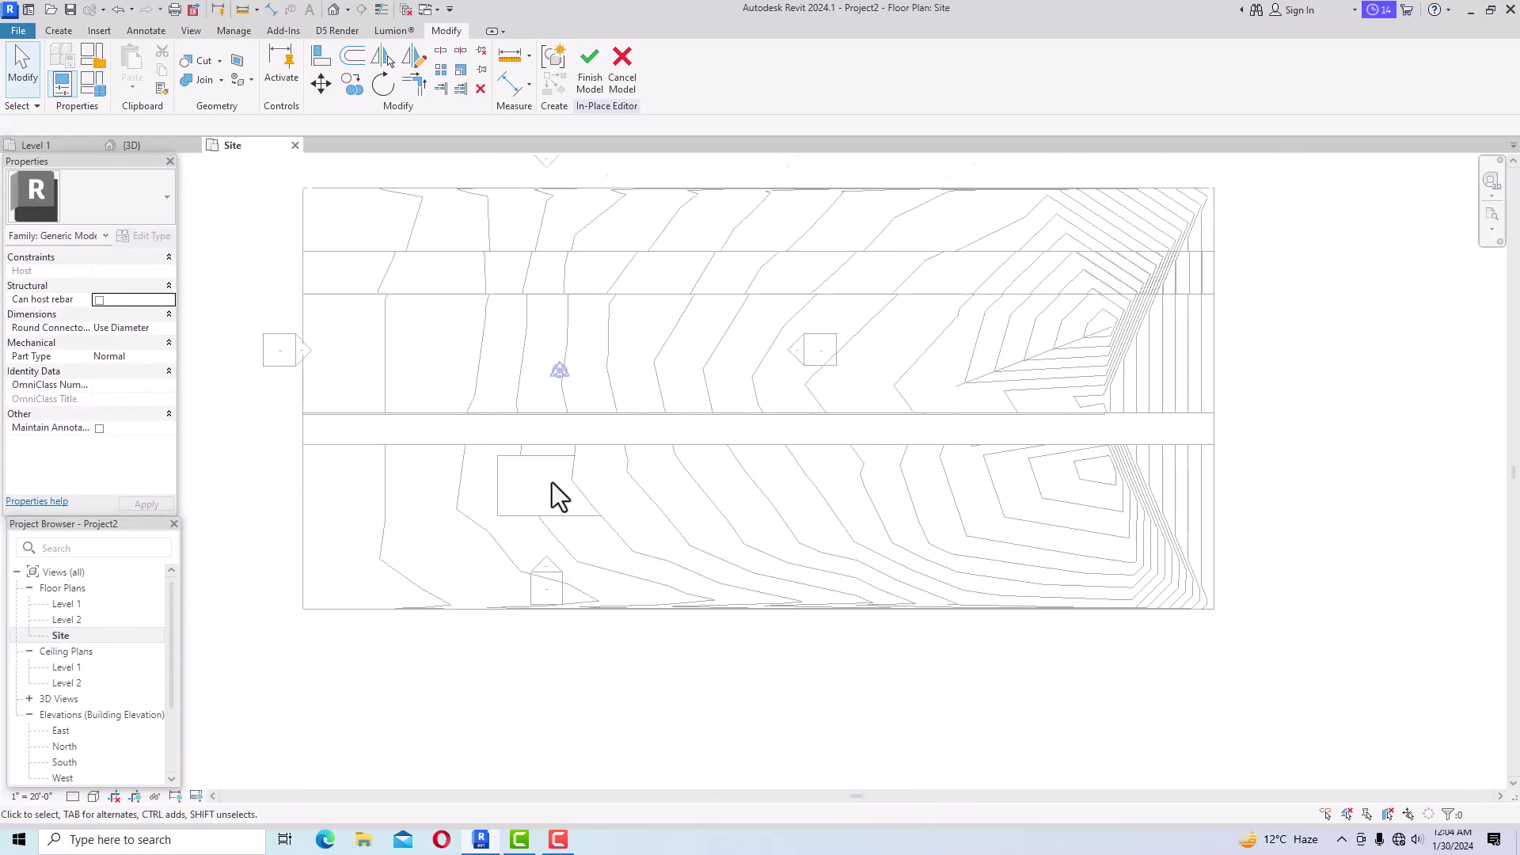
scroll(558, 497, up, 2)
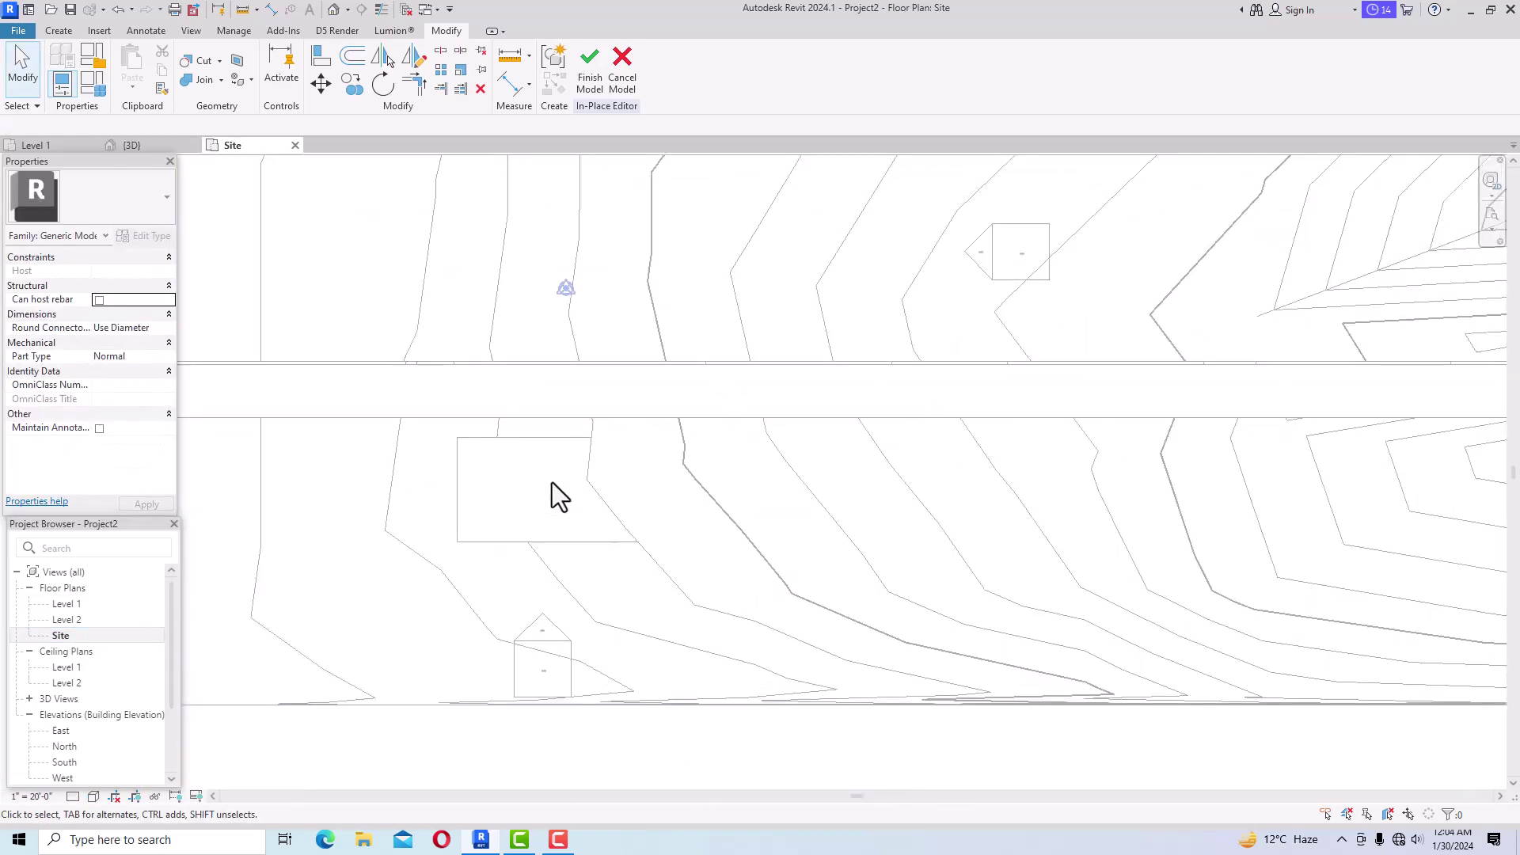
click(59, 31)
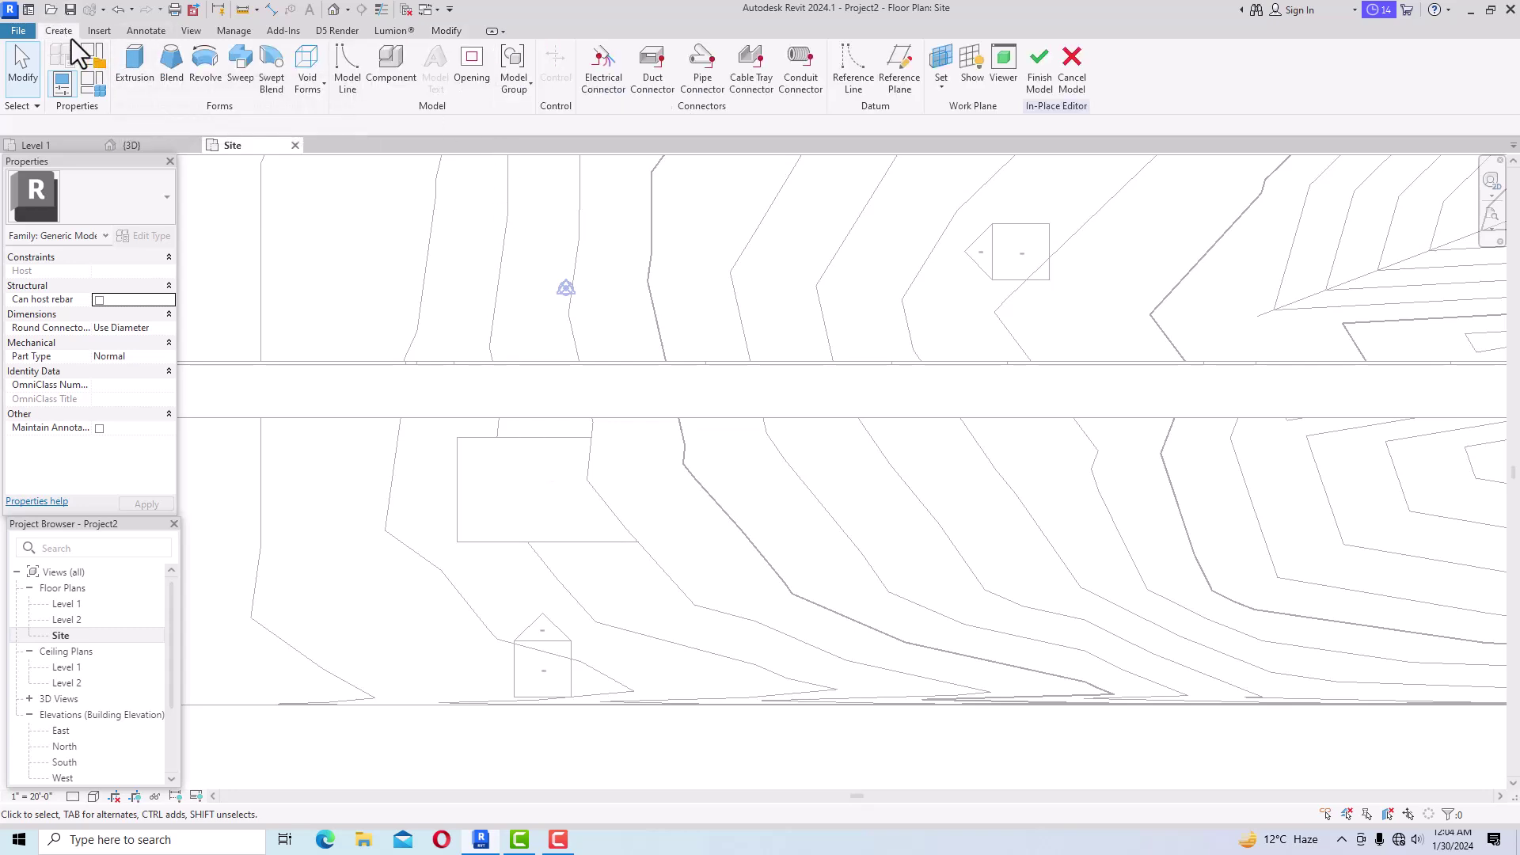
click(1051, 69)
click(63, 63)
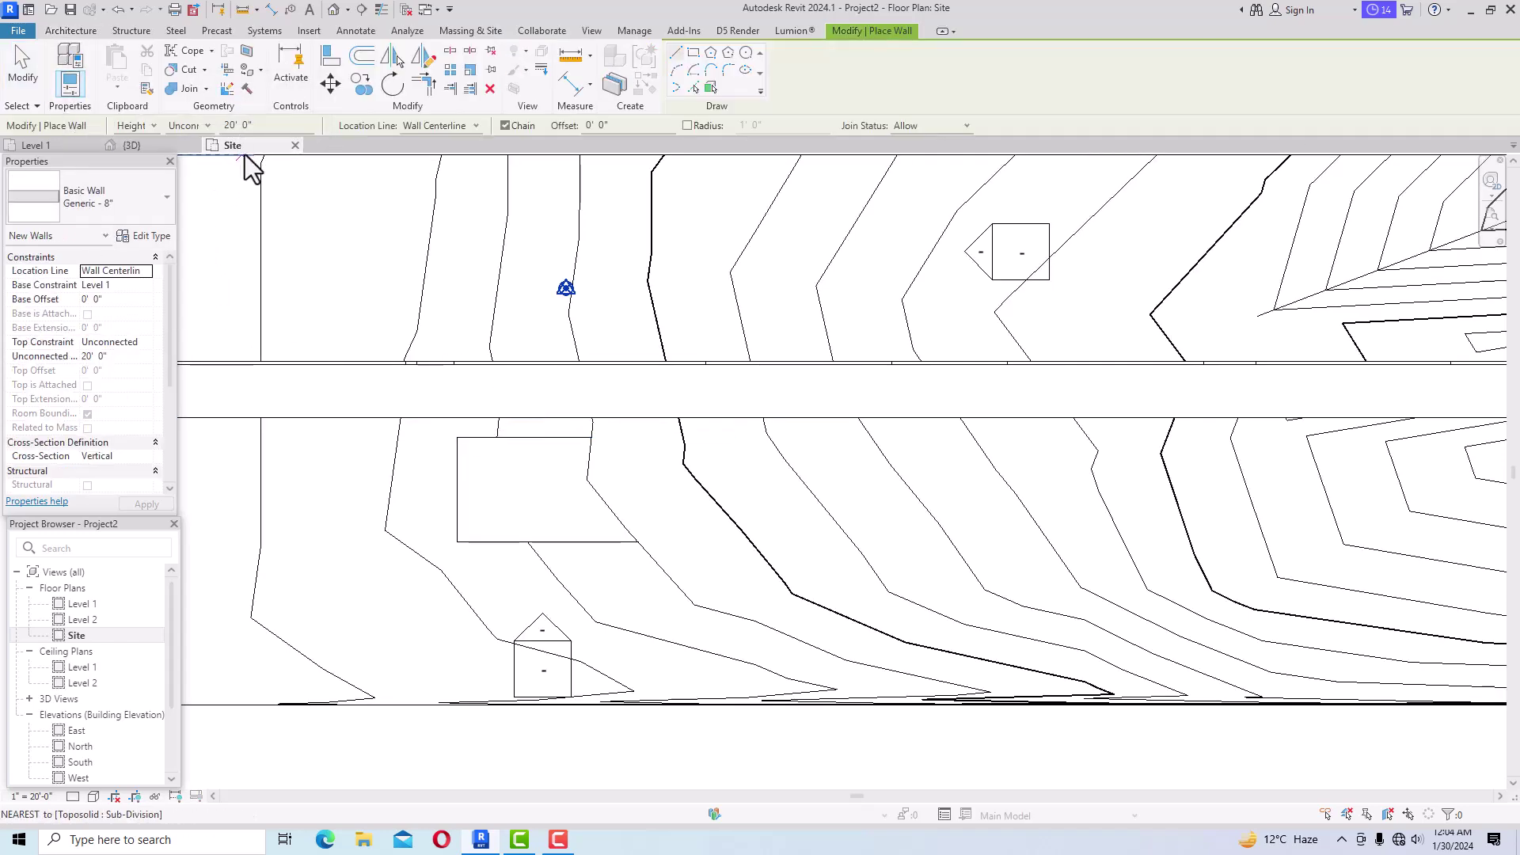
click(457, 437)
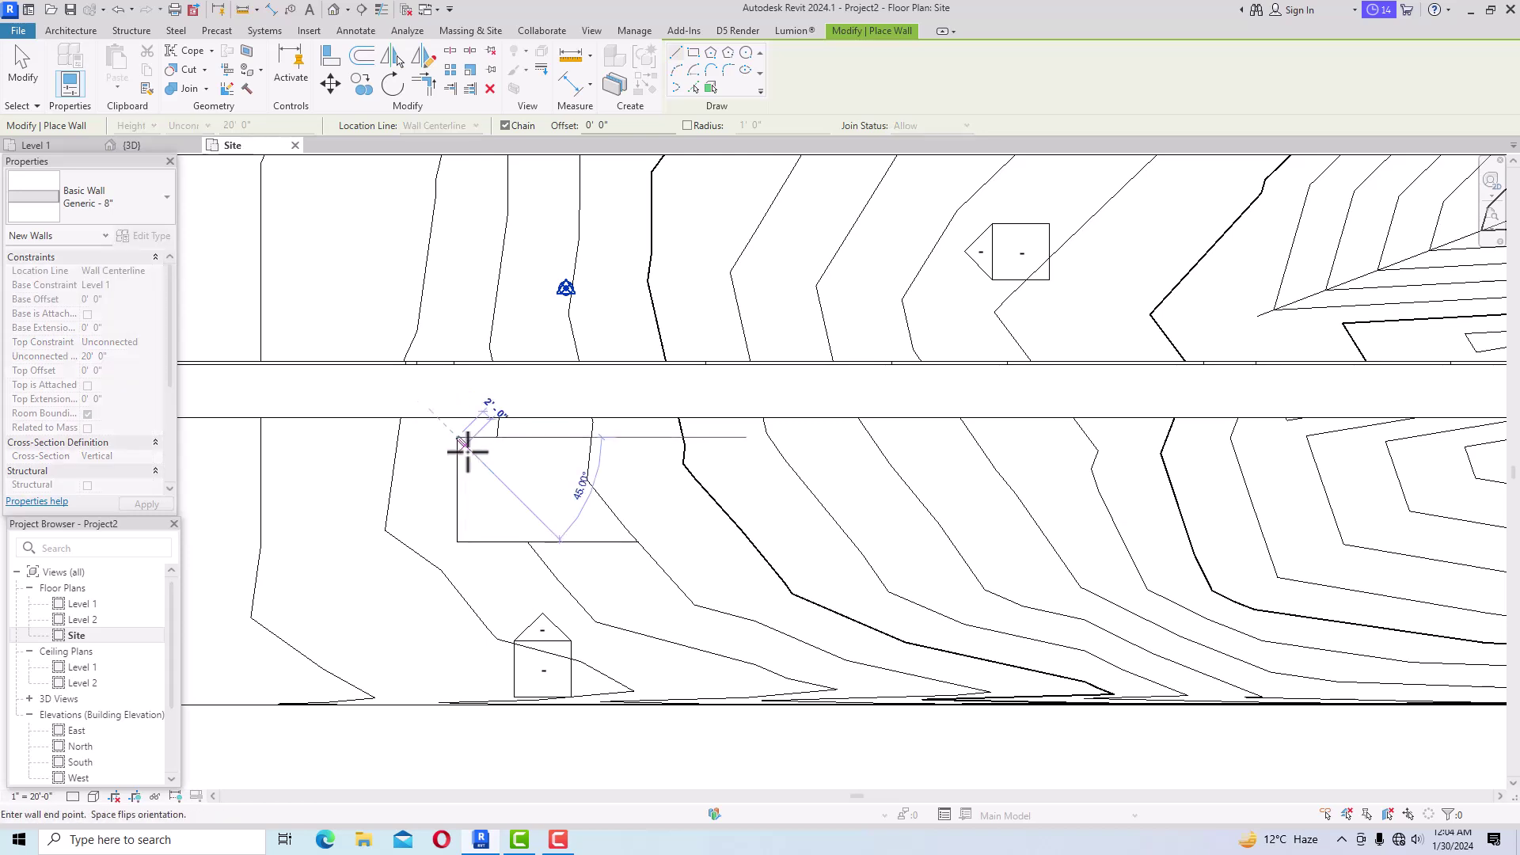
click(457, 541)
key(Escape)
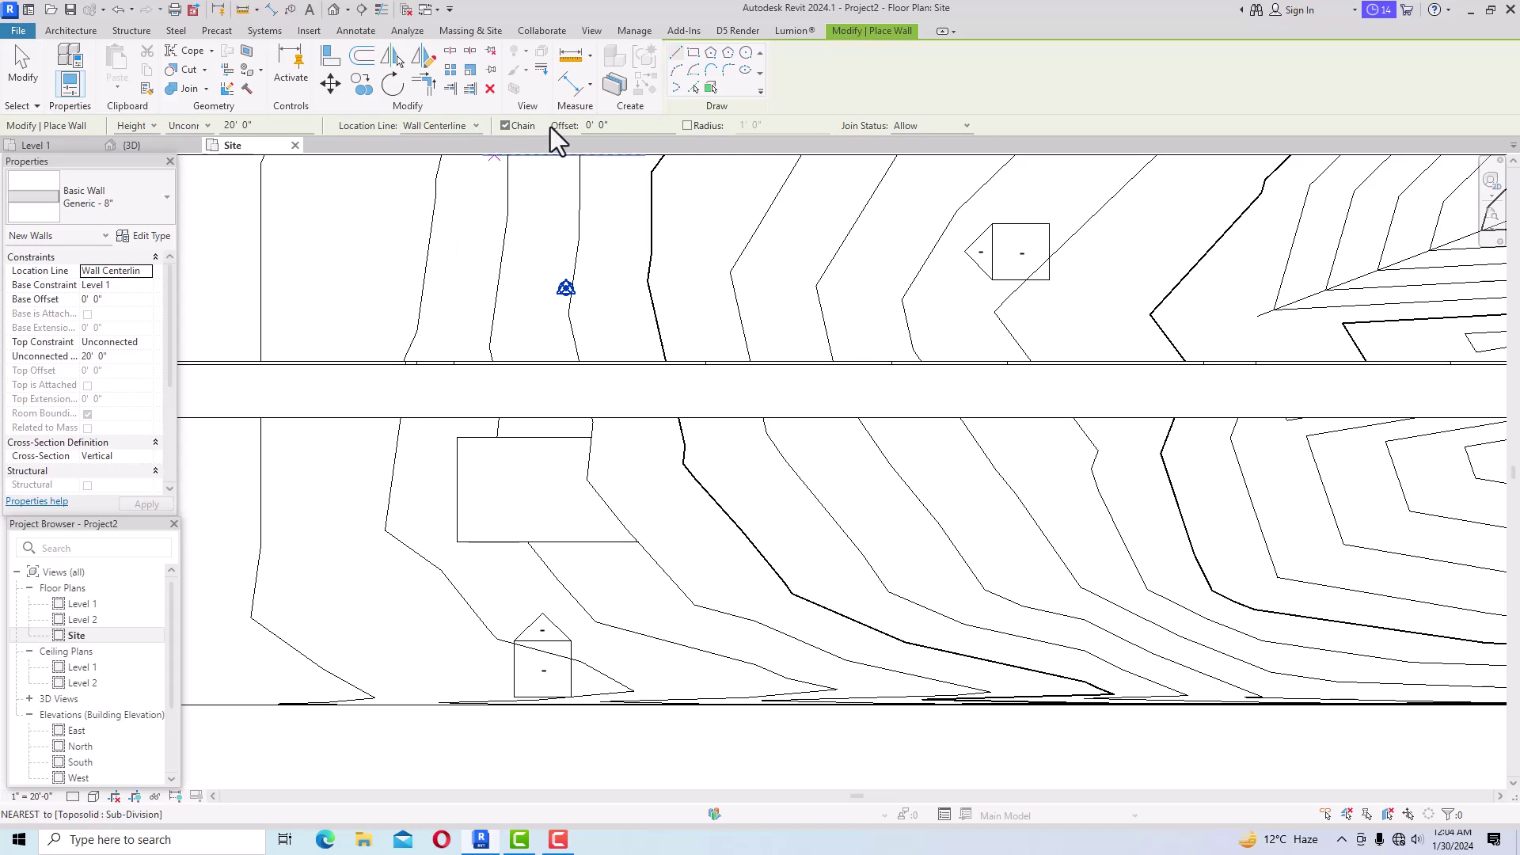
Draw a closed rectangle of walls about 15'-8" by 18'-6" over part of the terrain cut, using location line Finish Face: Exterior.
click(451, 166)
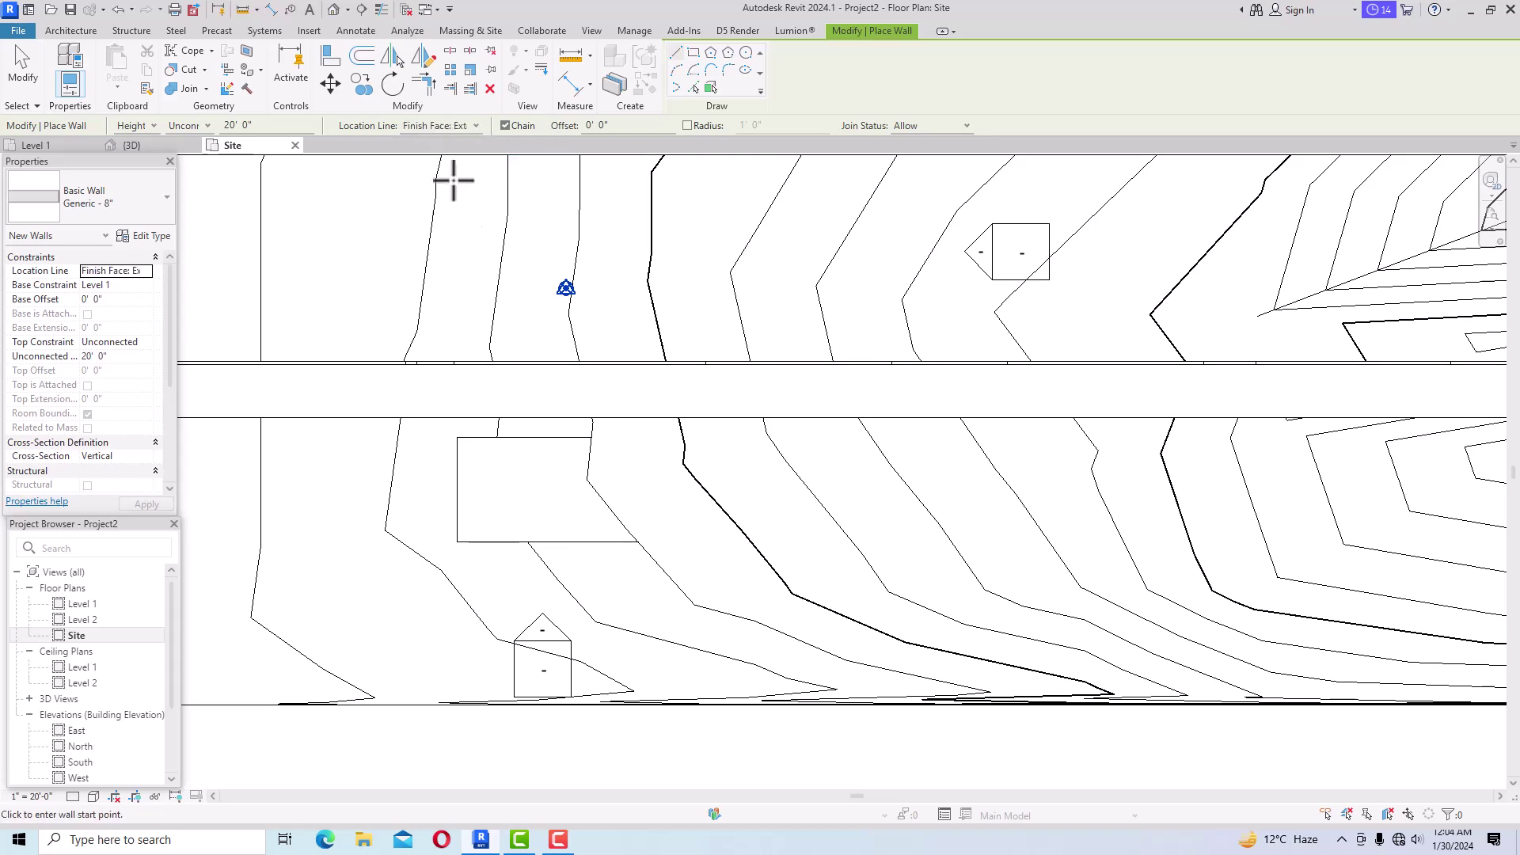
click(457, 542)
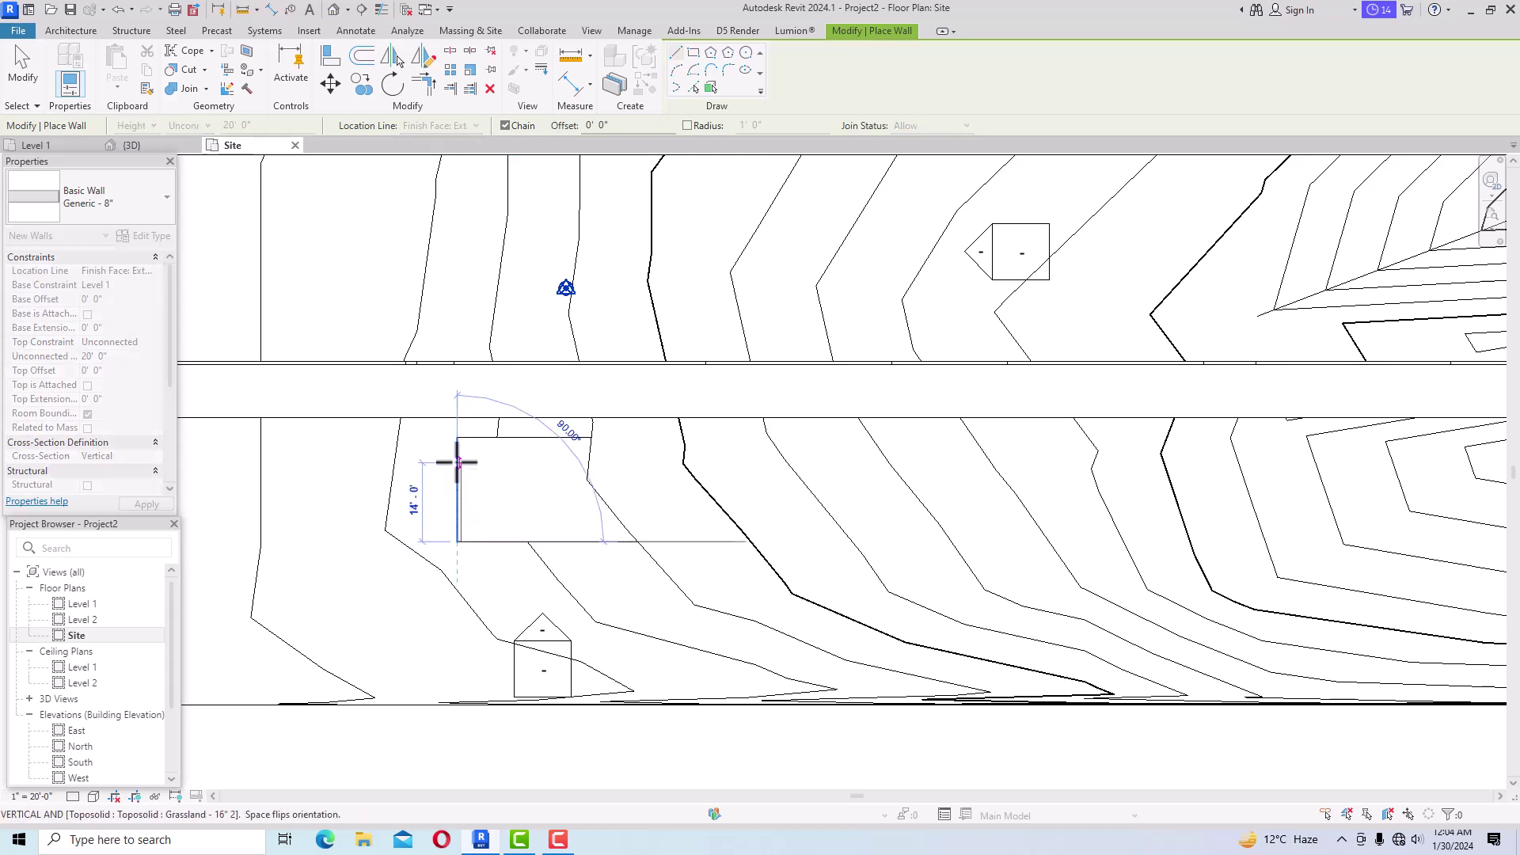
click(457, 437)
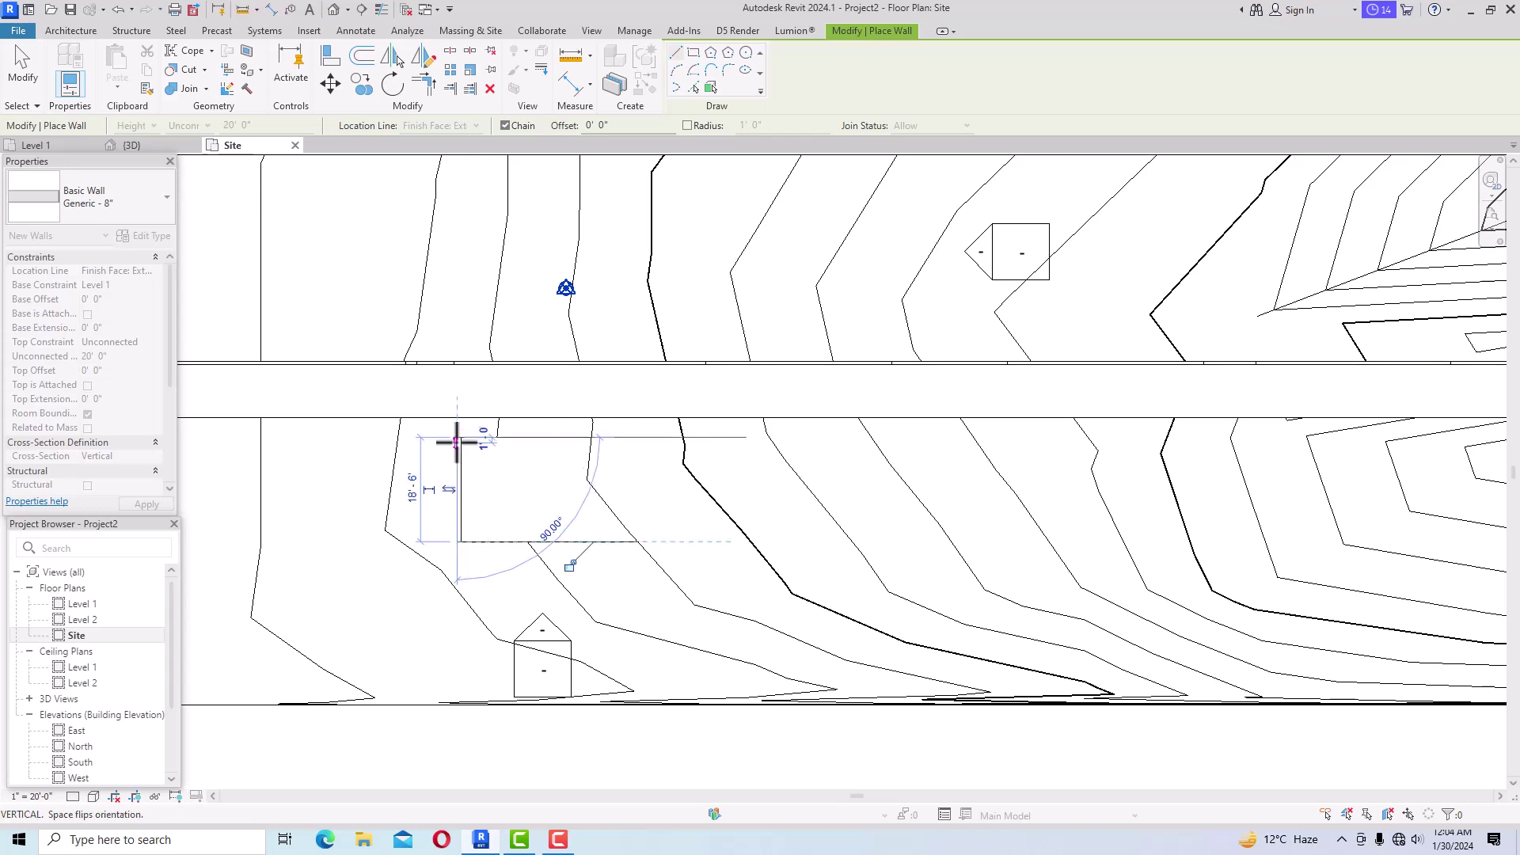
click(546, 437)
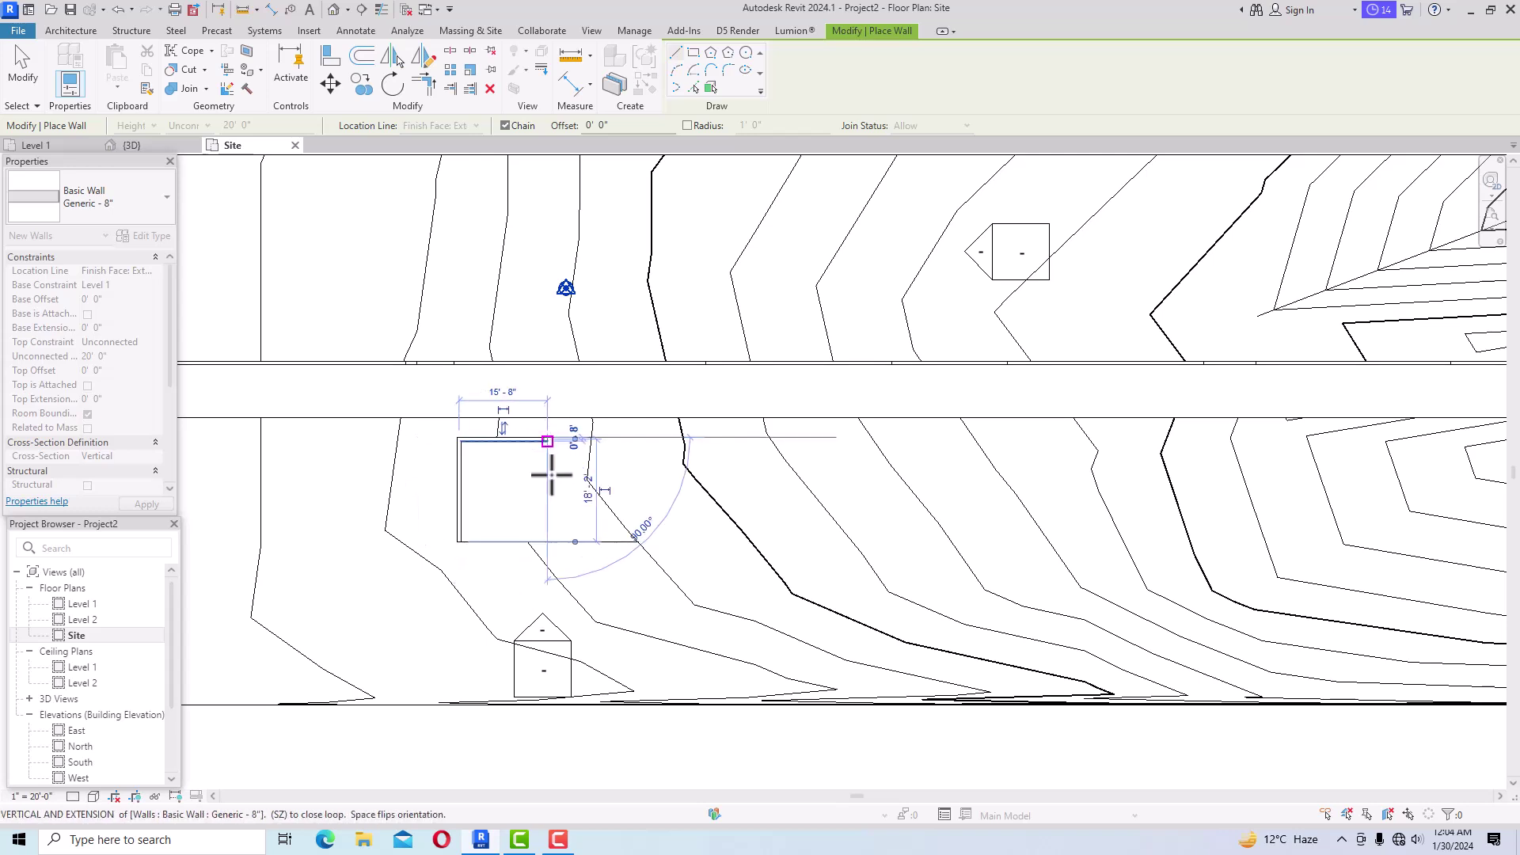
click(547, 542)
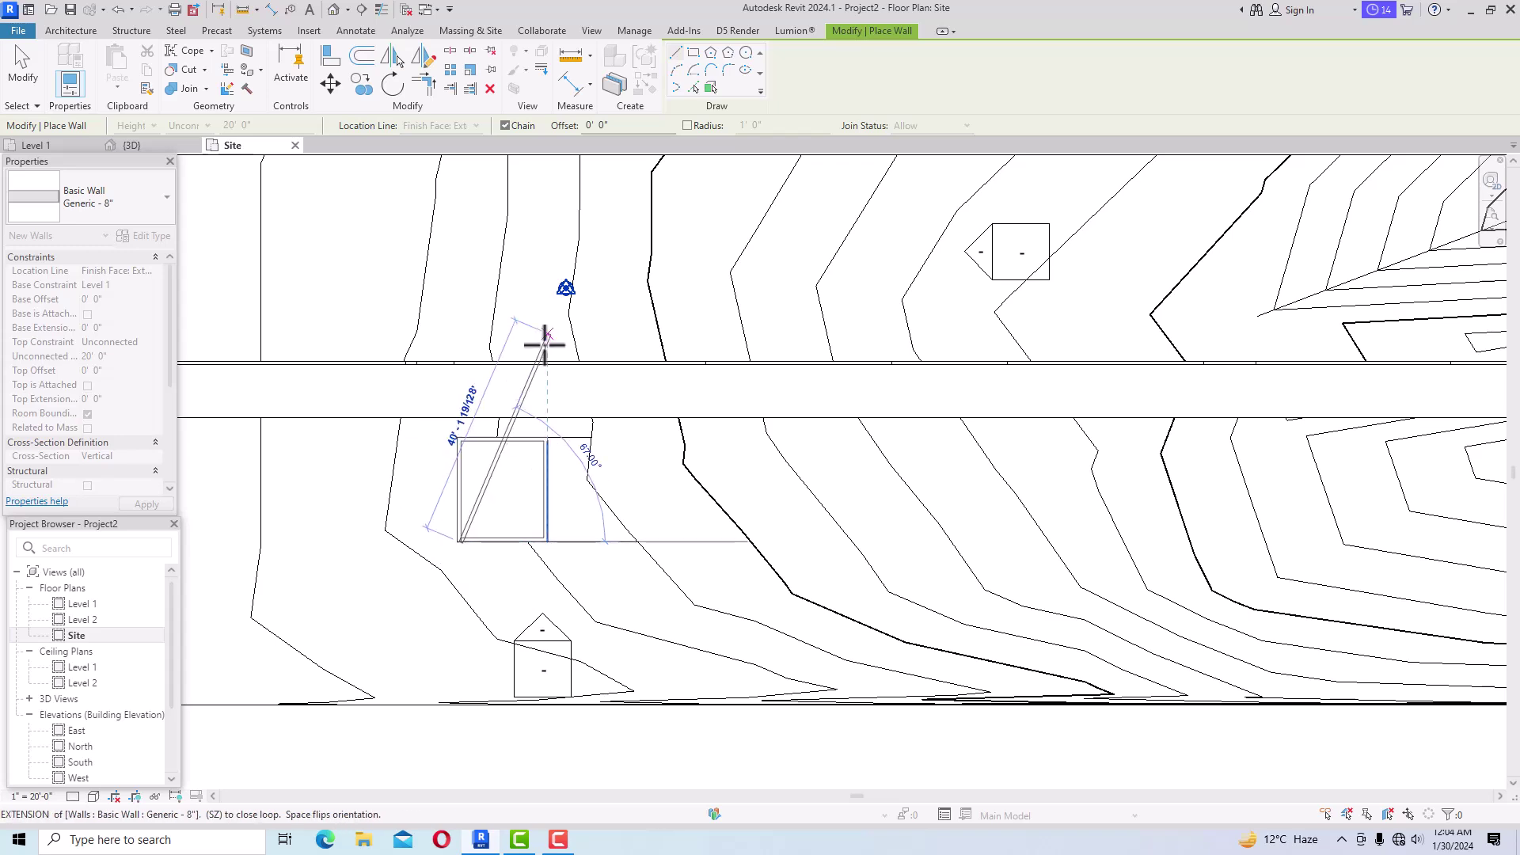
key(Escape)
key(Escape)
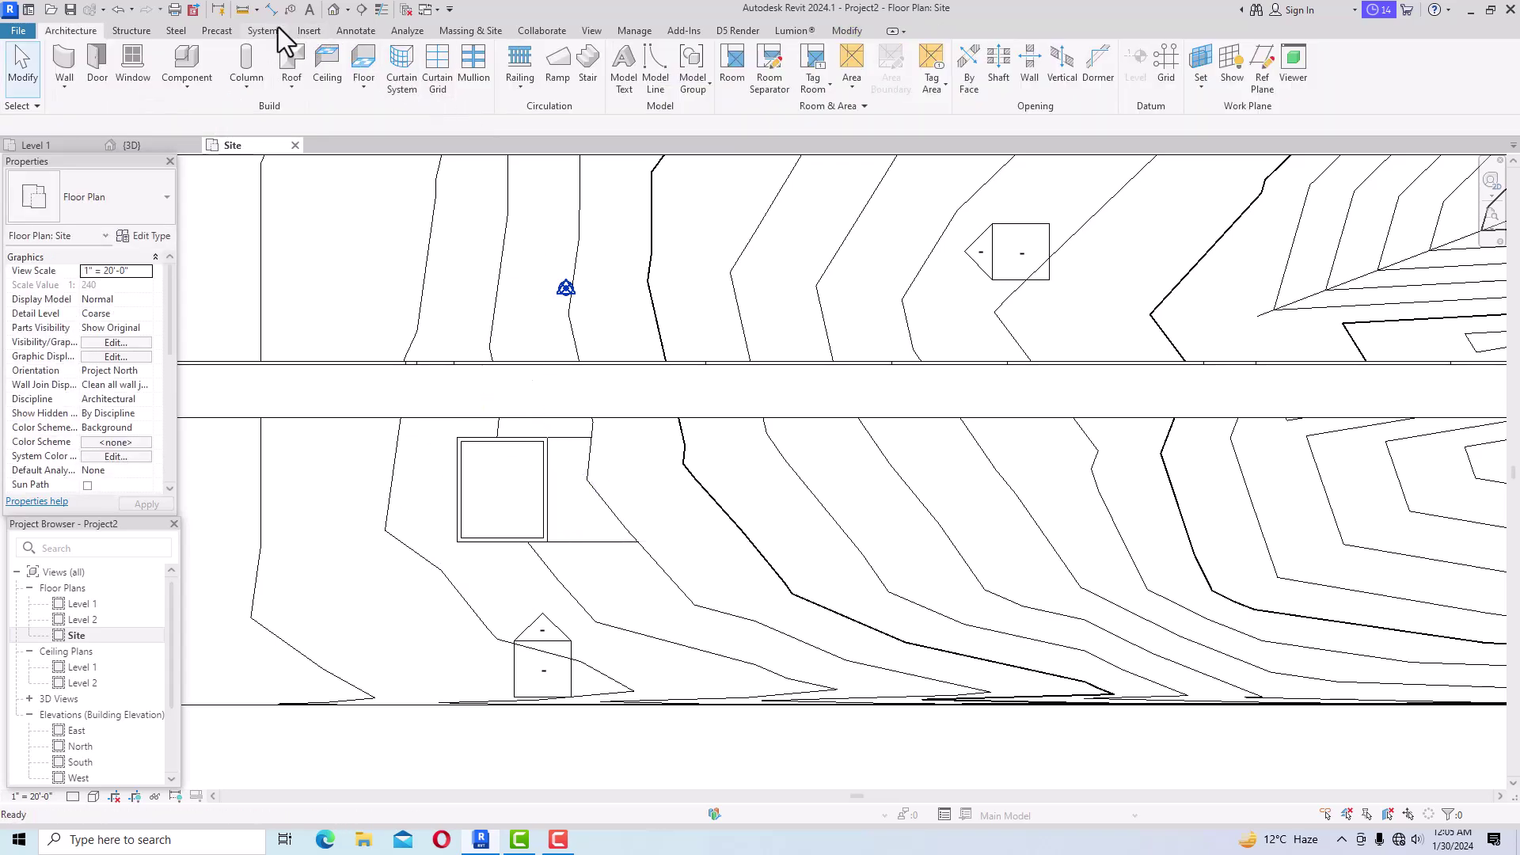
Open the 3D view and examine how the new walls sit in the terrain cut.
click(334, 14)
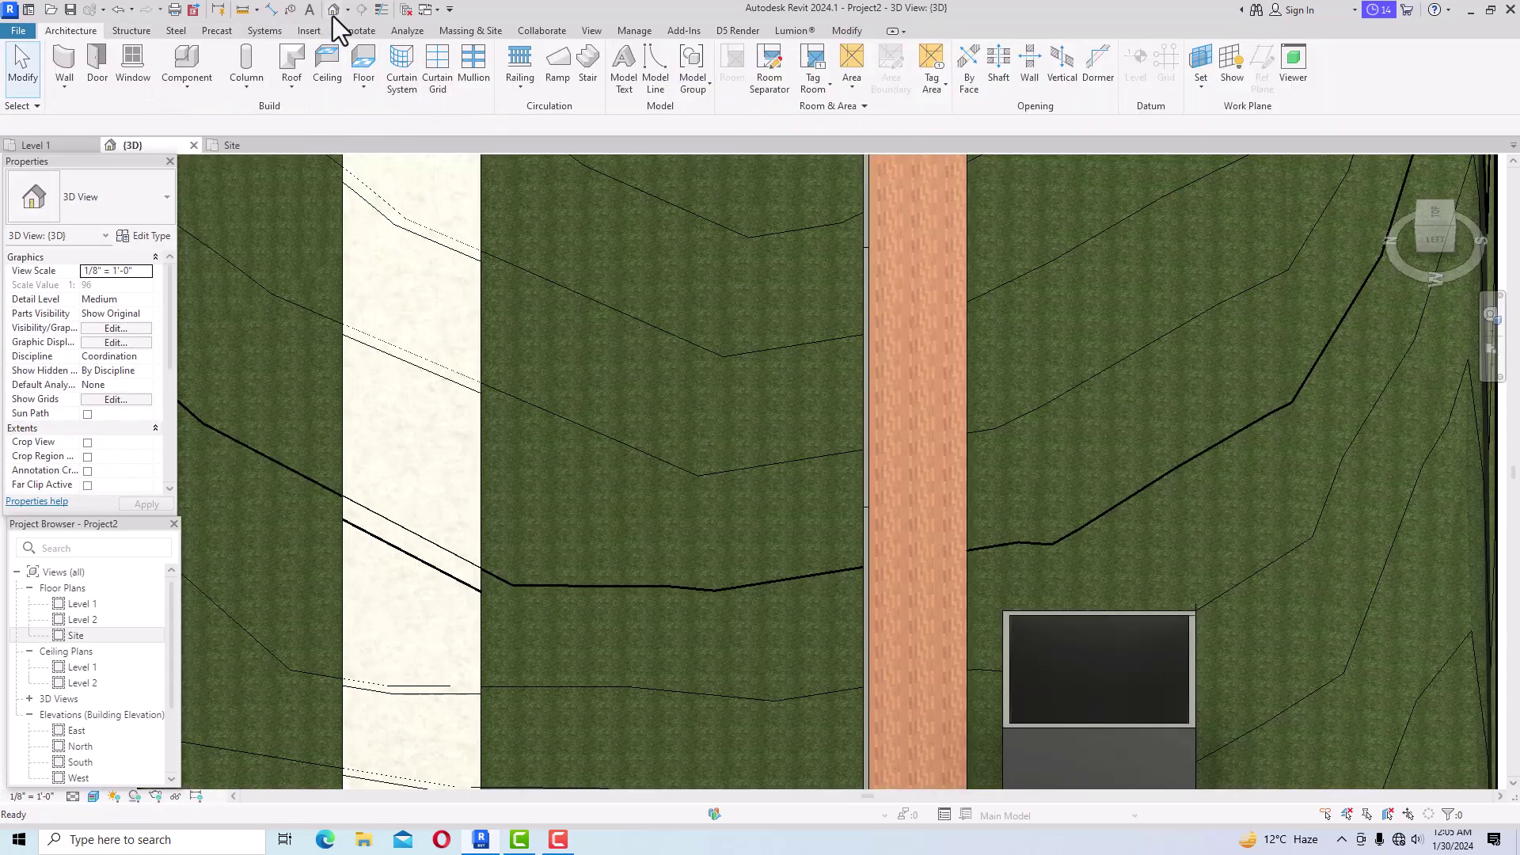
scroll(605, 426, down, 3)
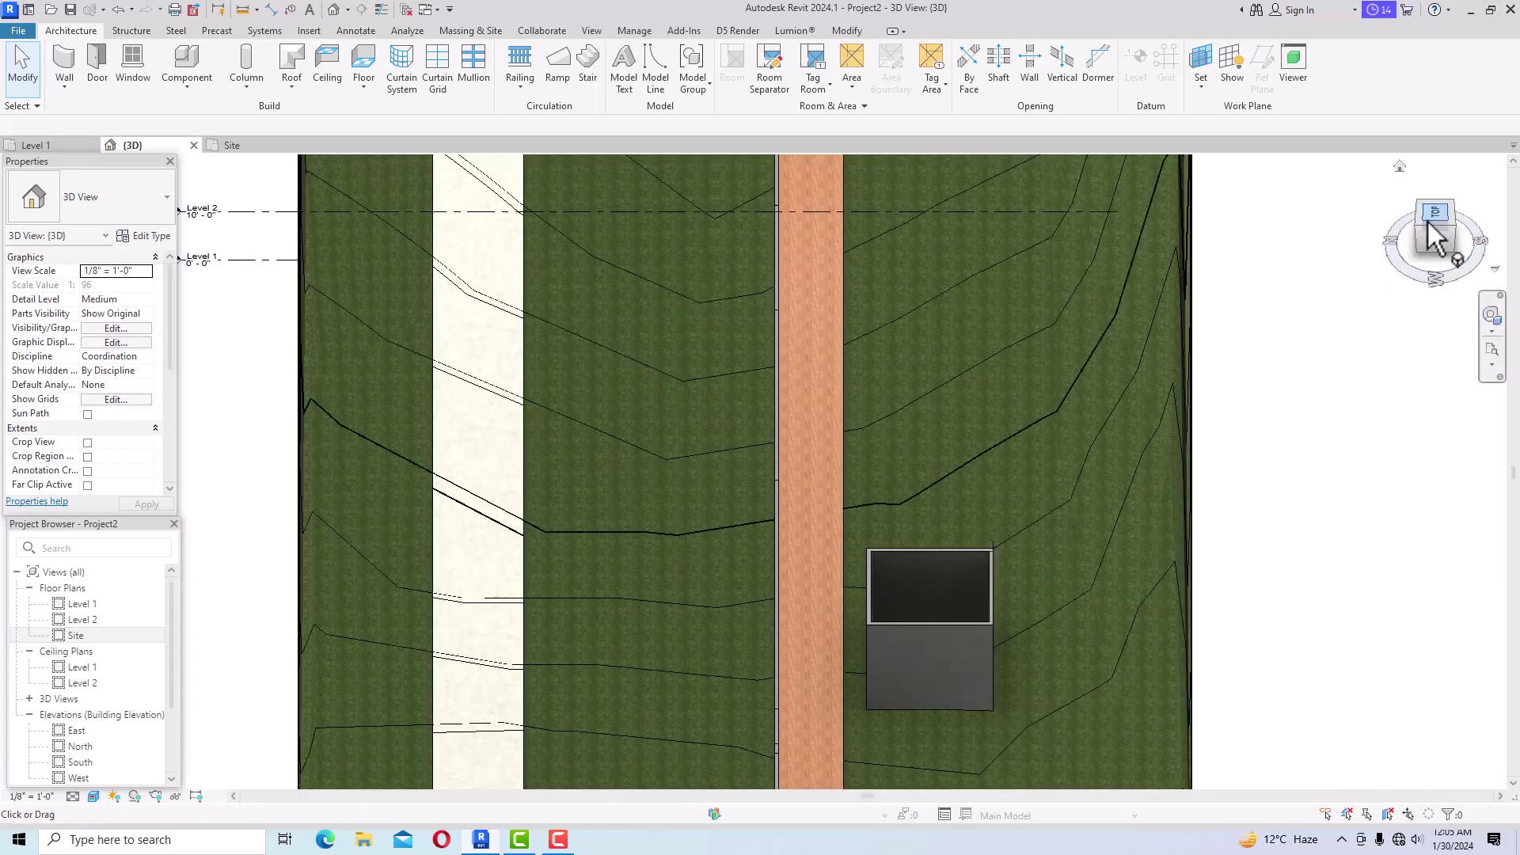
drag(1440, 226, 1284, 177)
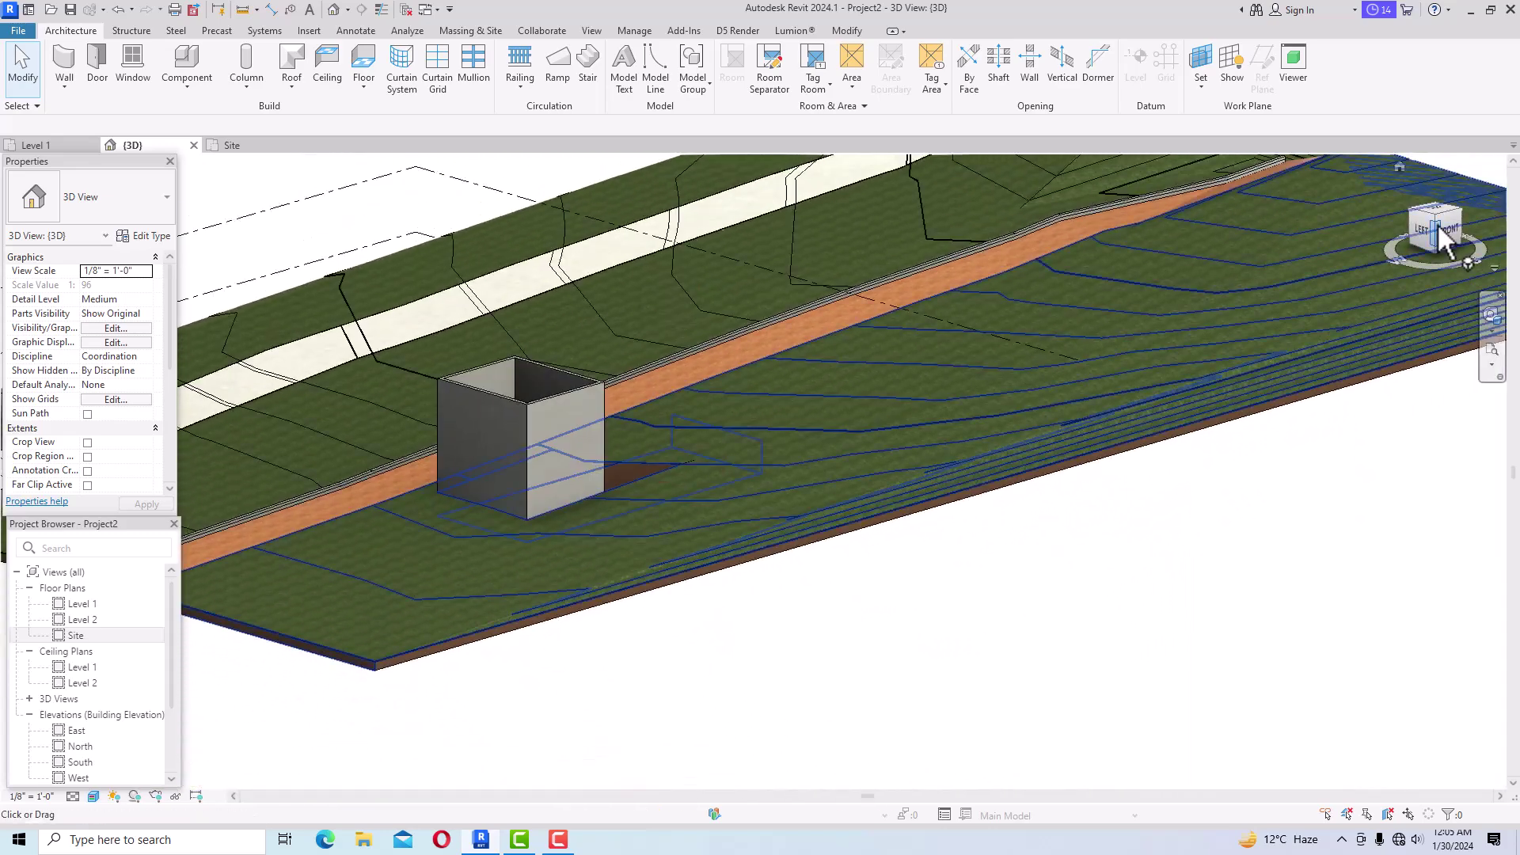
scroll(512, 353, up, 2)
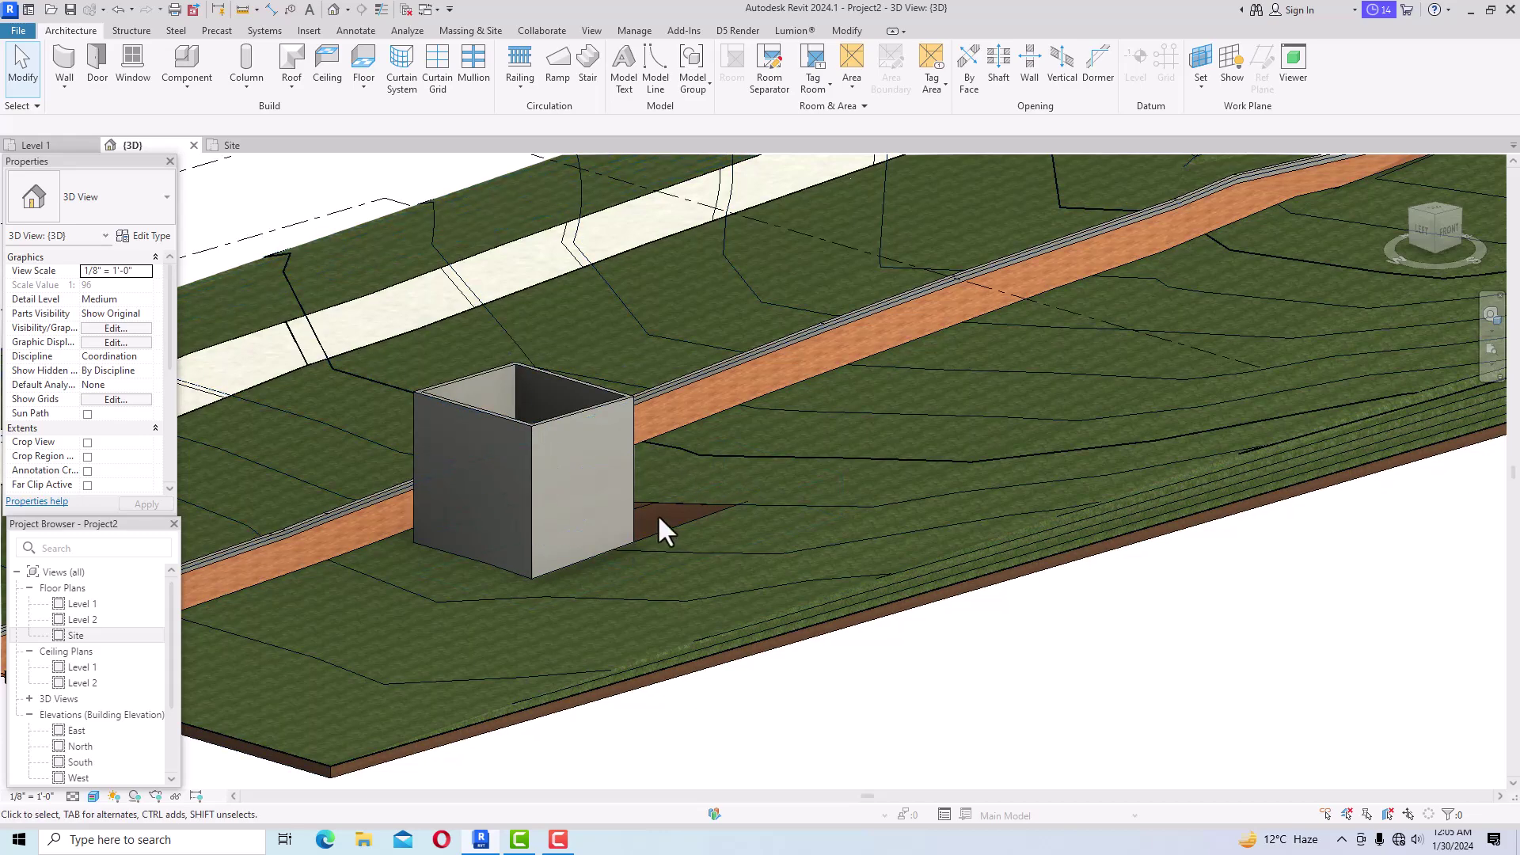
scroll(748, 582, down, 3)
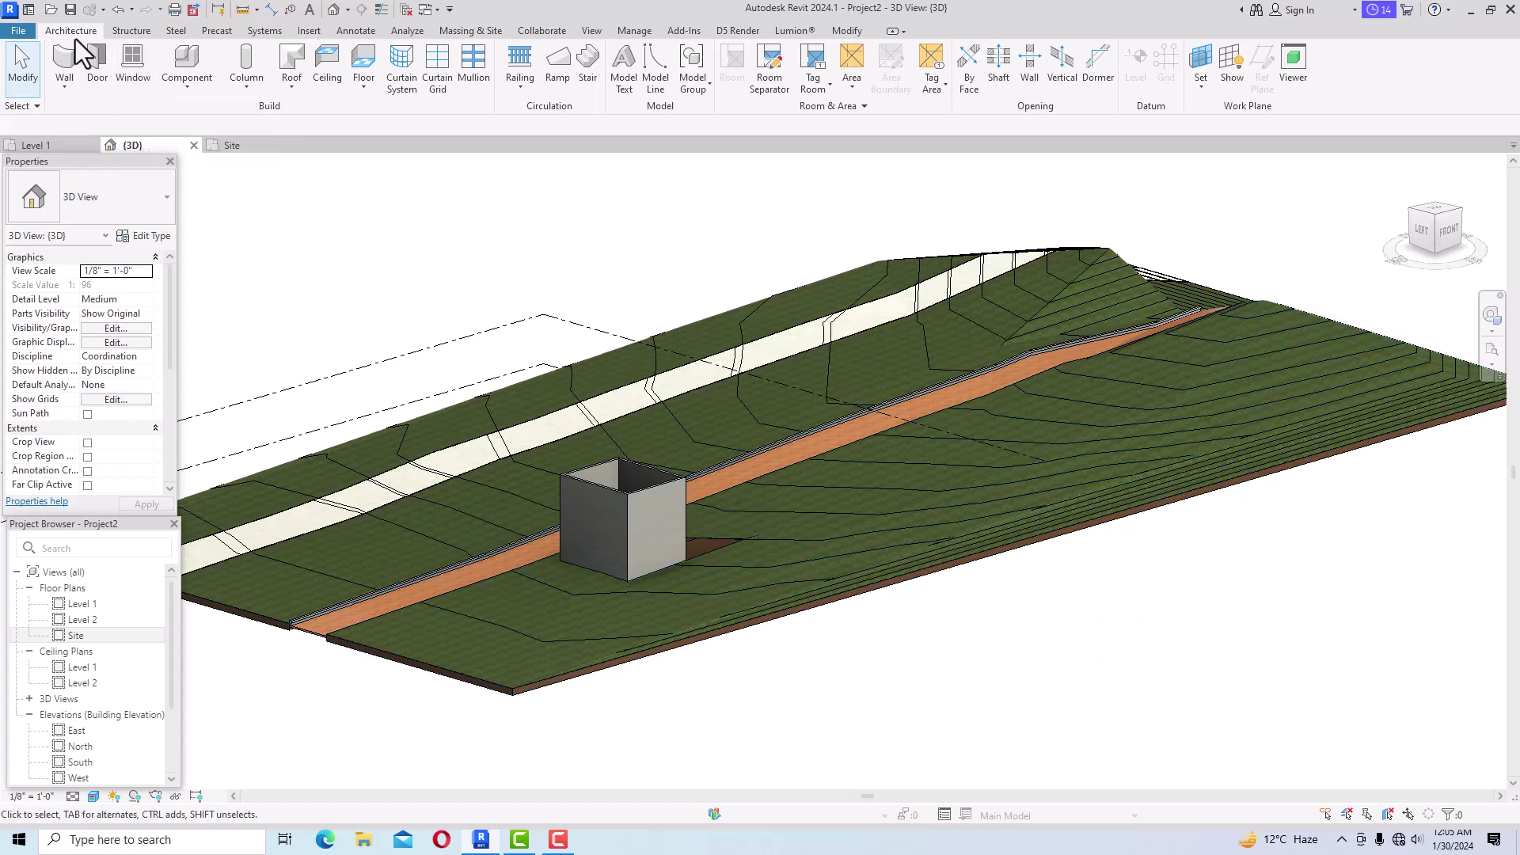
Place ten RPC Tree - Deciduous American Beech - 20' components across the terrain on both sides of the wood-plank strip.
click(177, 61)
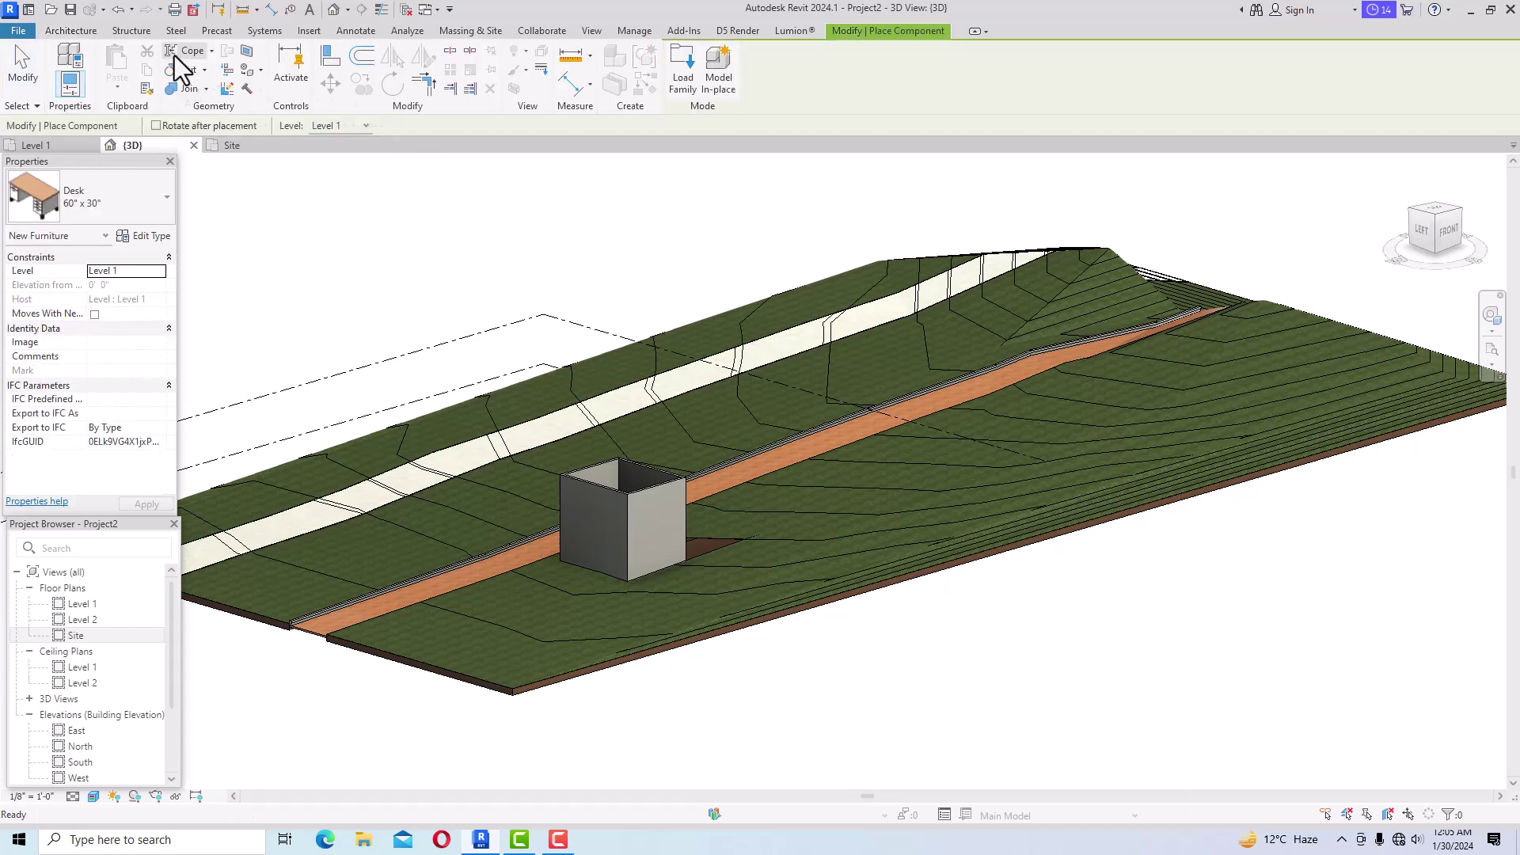
click(109, 198)
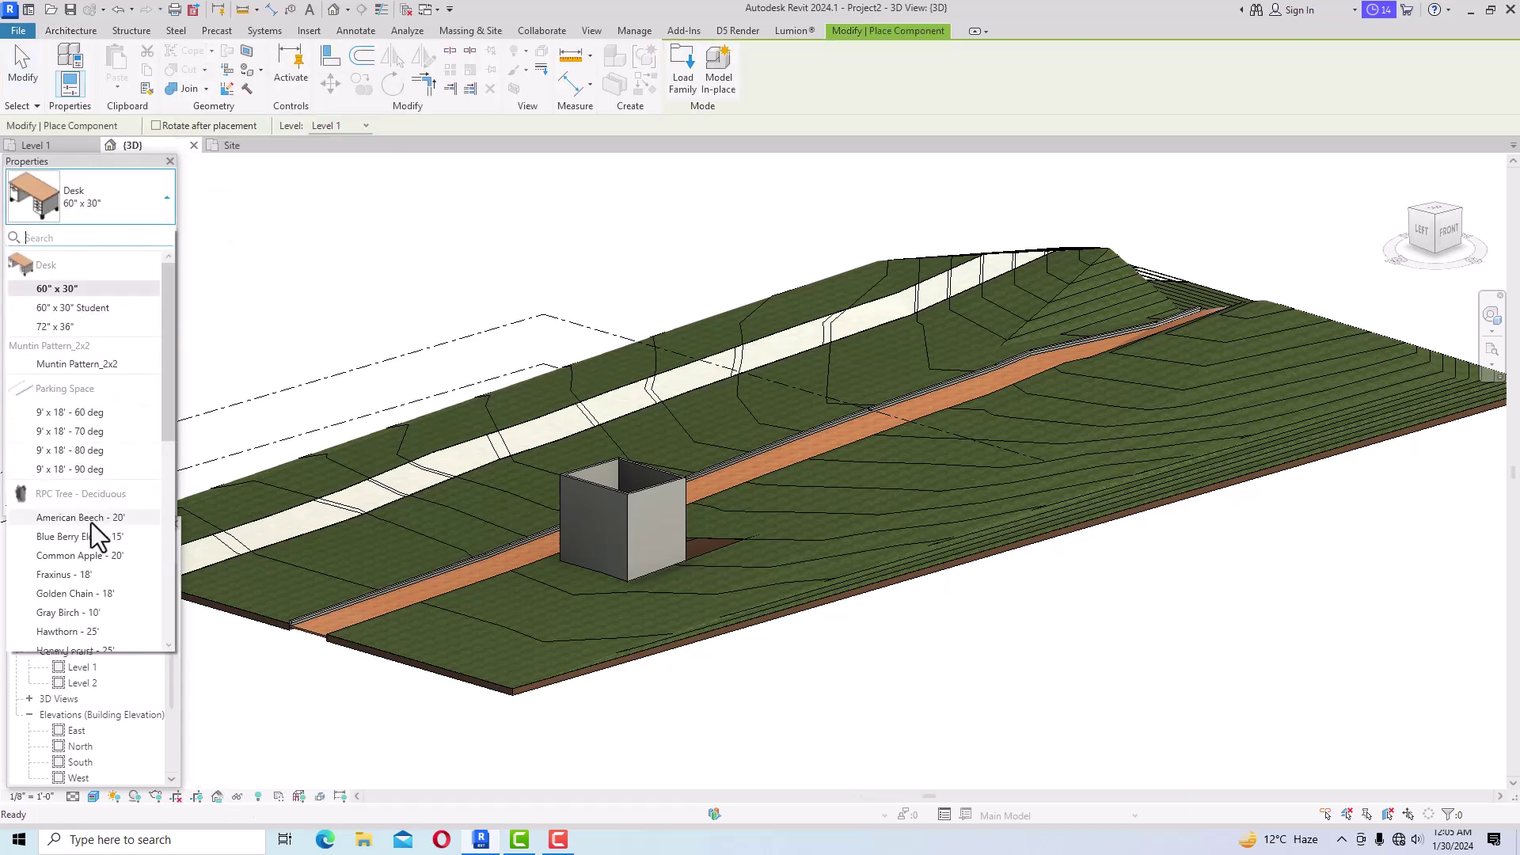
click(92, 519)
click(355, 555)
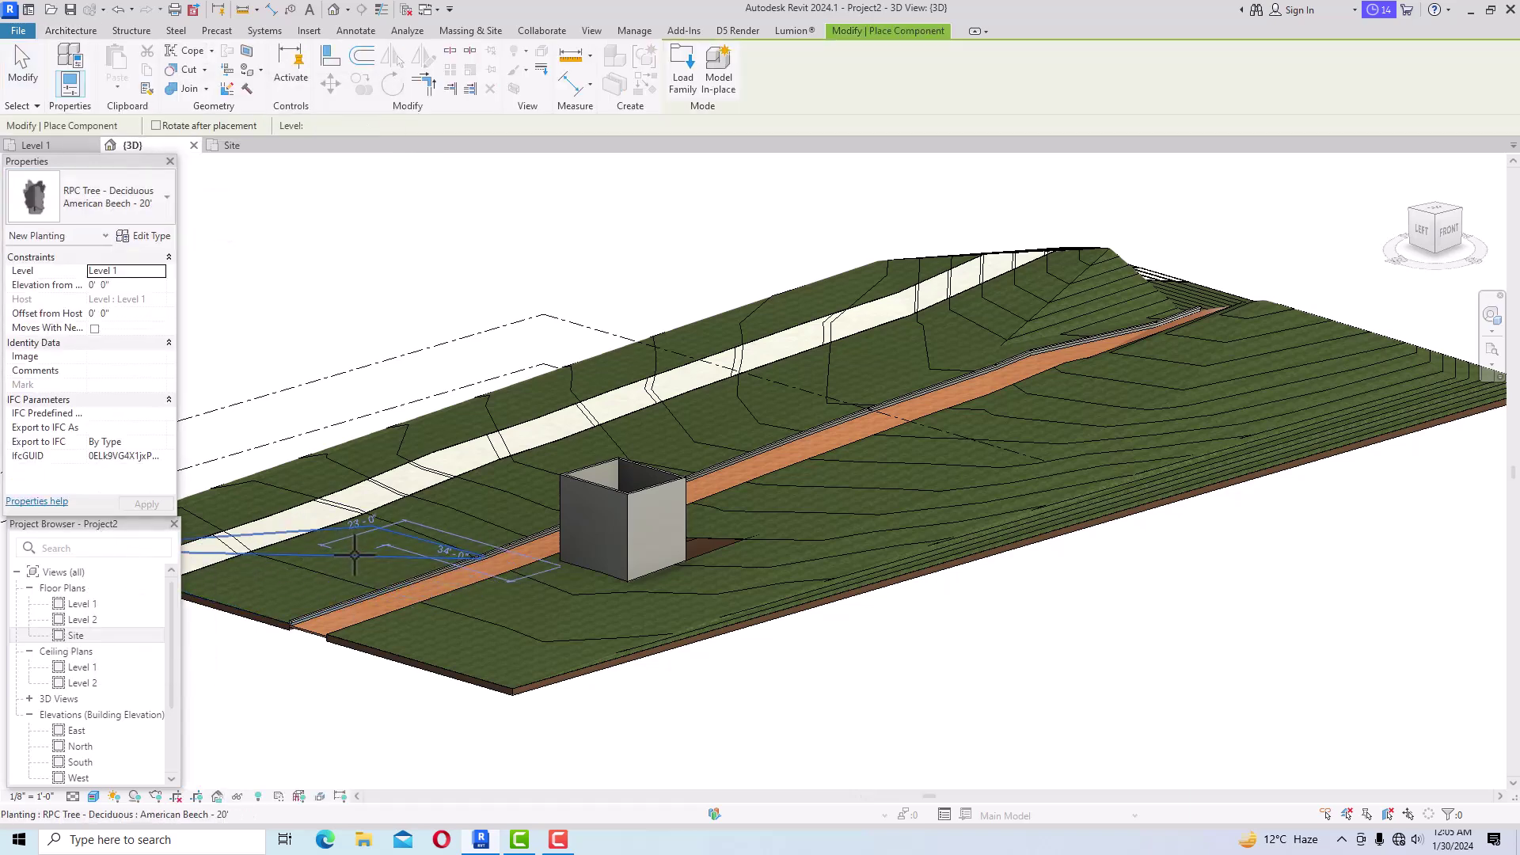
click(504, 518)
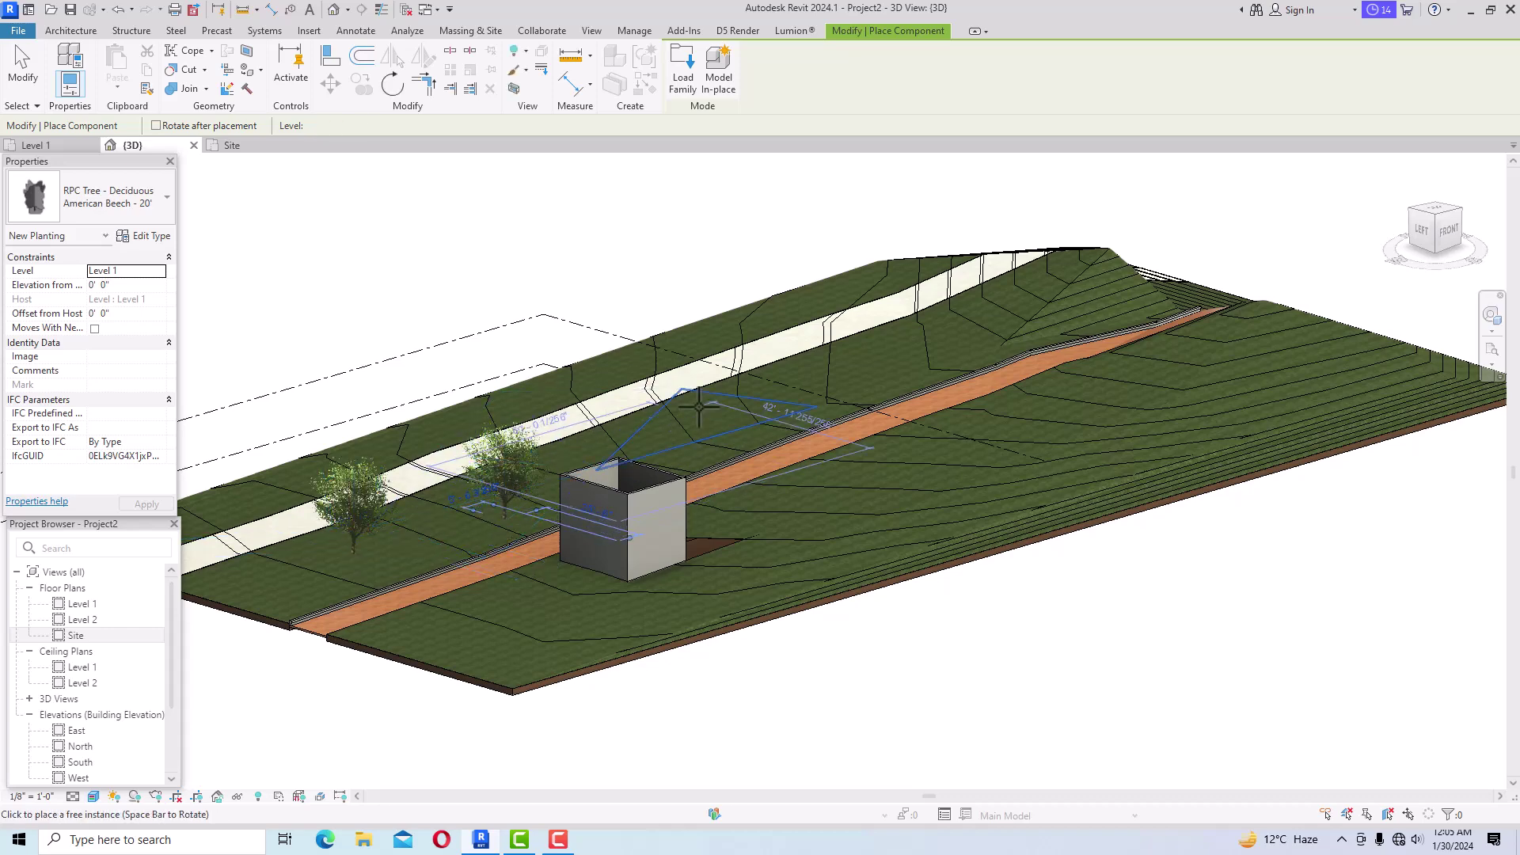
click(705, 401)
click(909, 453)
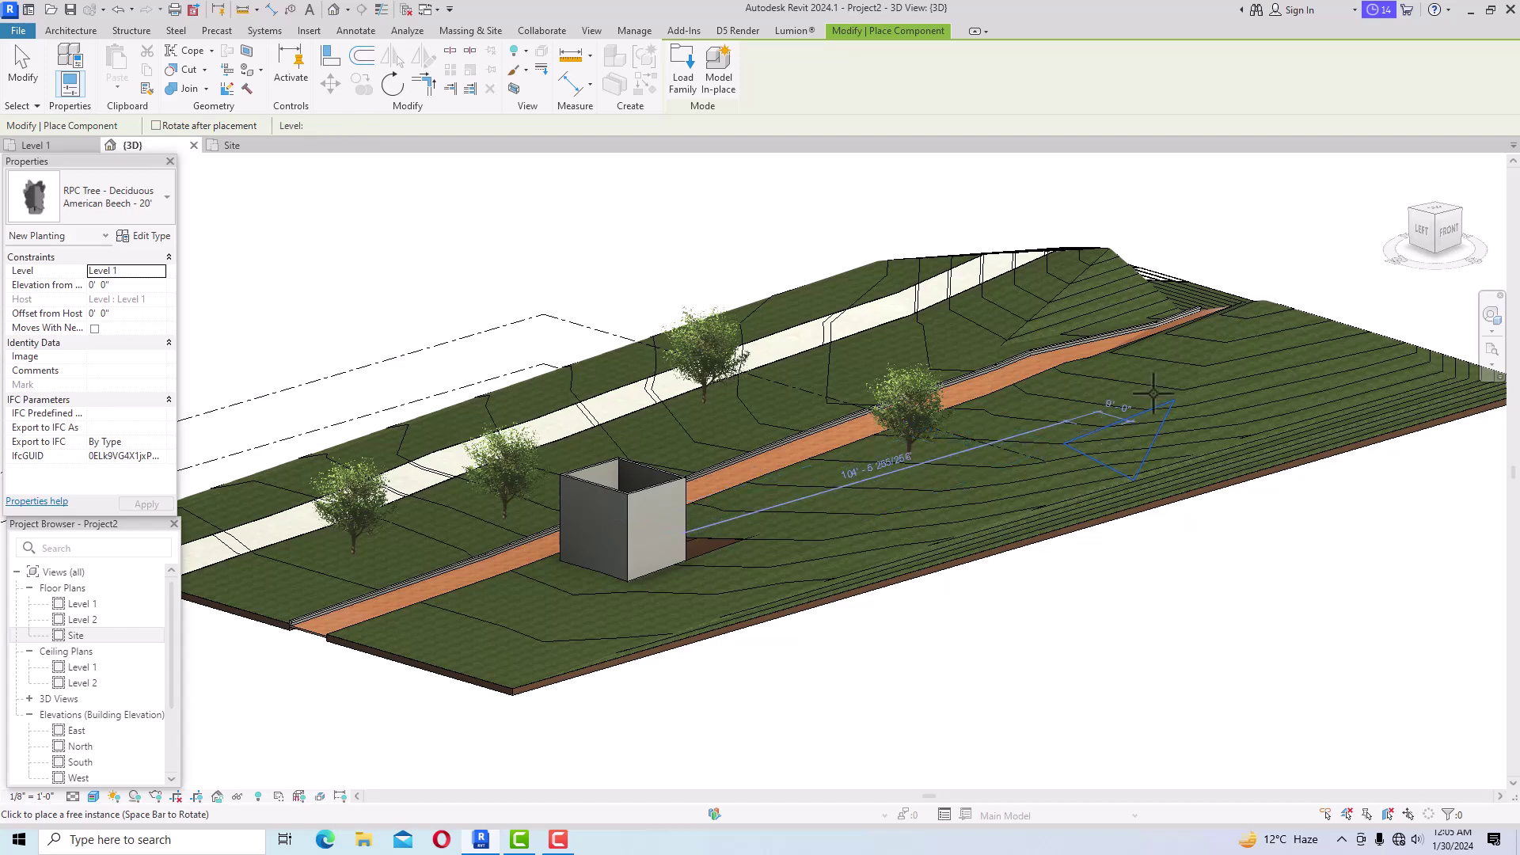
click(1101, 423)
click(1016, 318)
click(1261, 368)
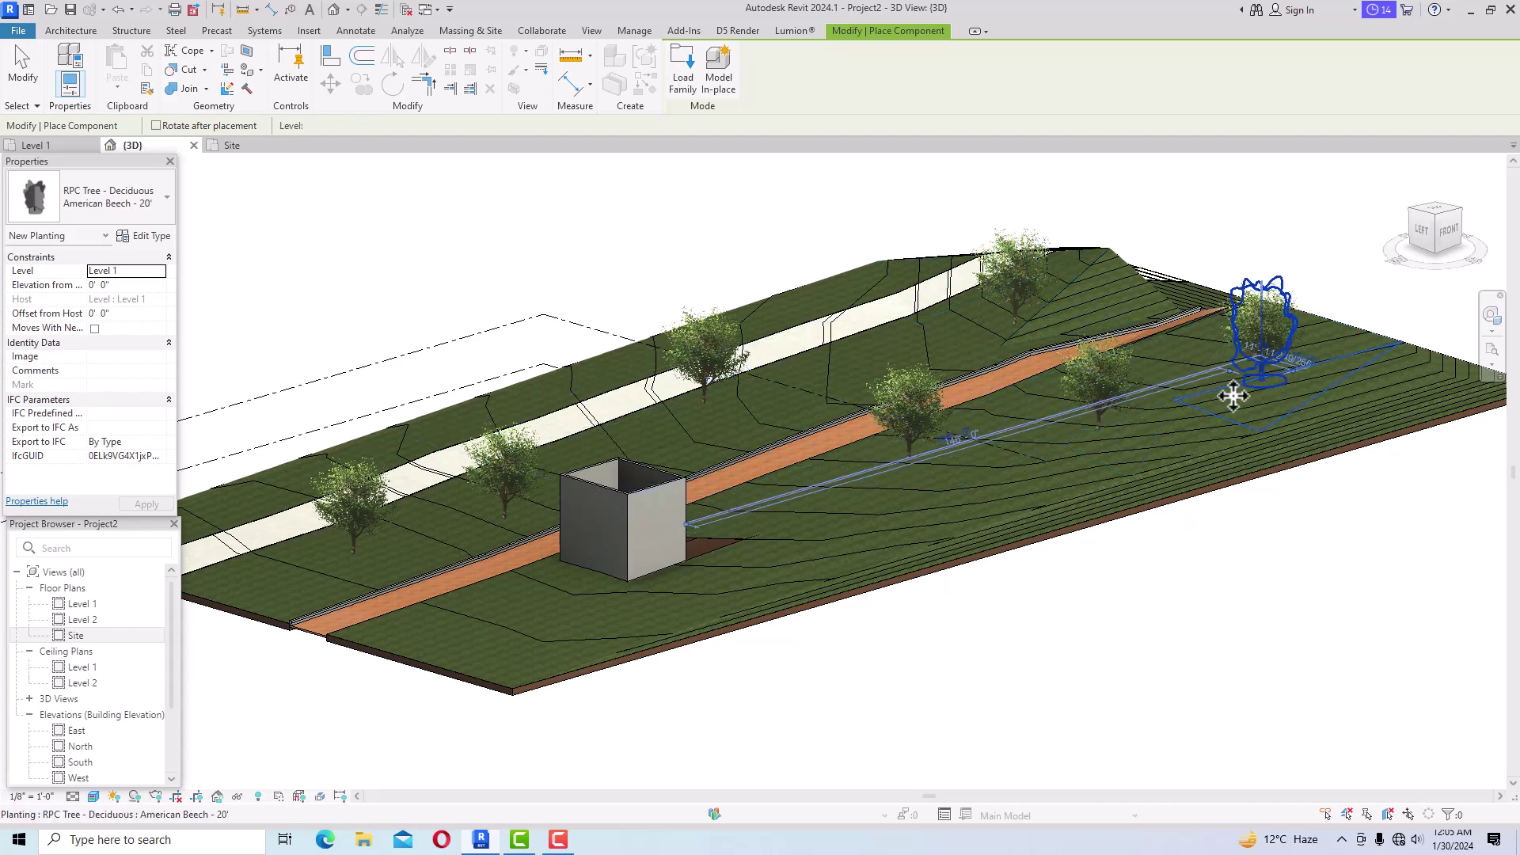
click(942, 519)
click(722, 584)
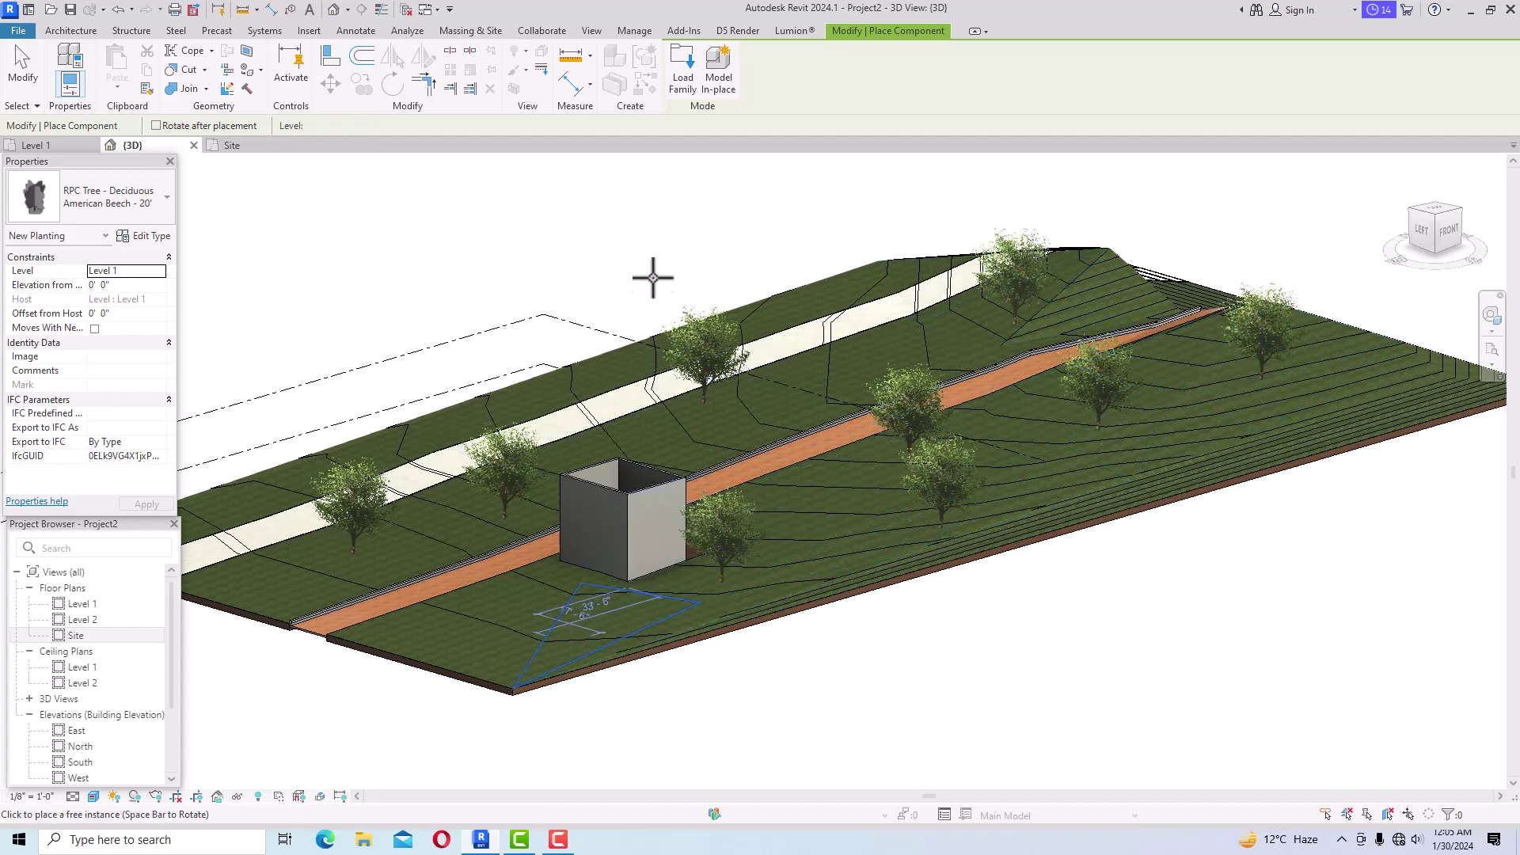
key(Escape)
Turn the 3D view to look at the planted site from above.
click(481, 35)
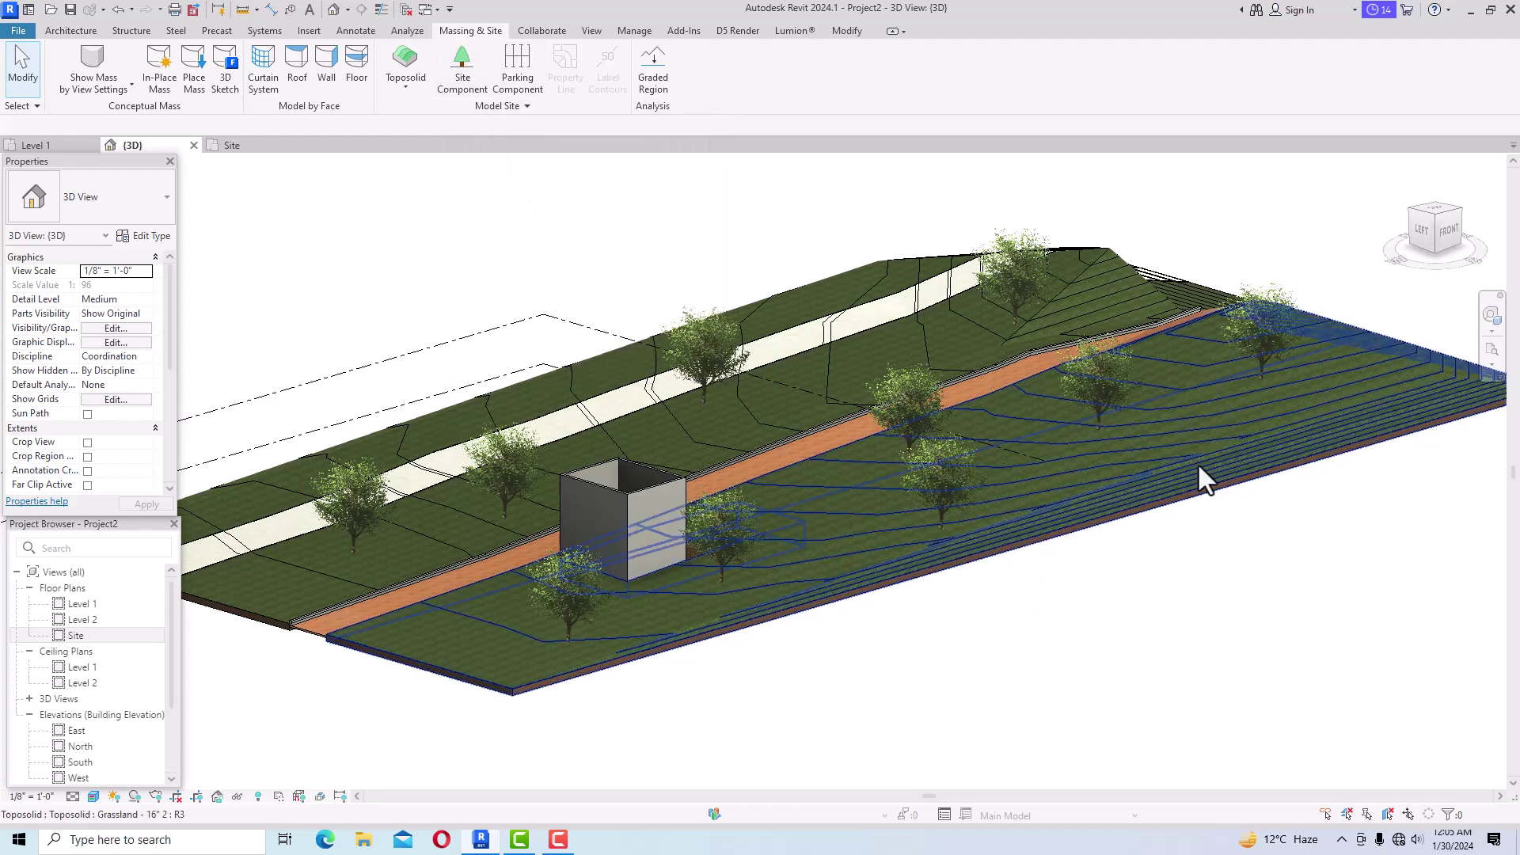
click(1434, 213)
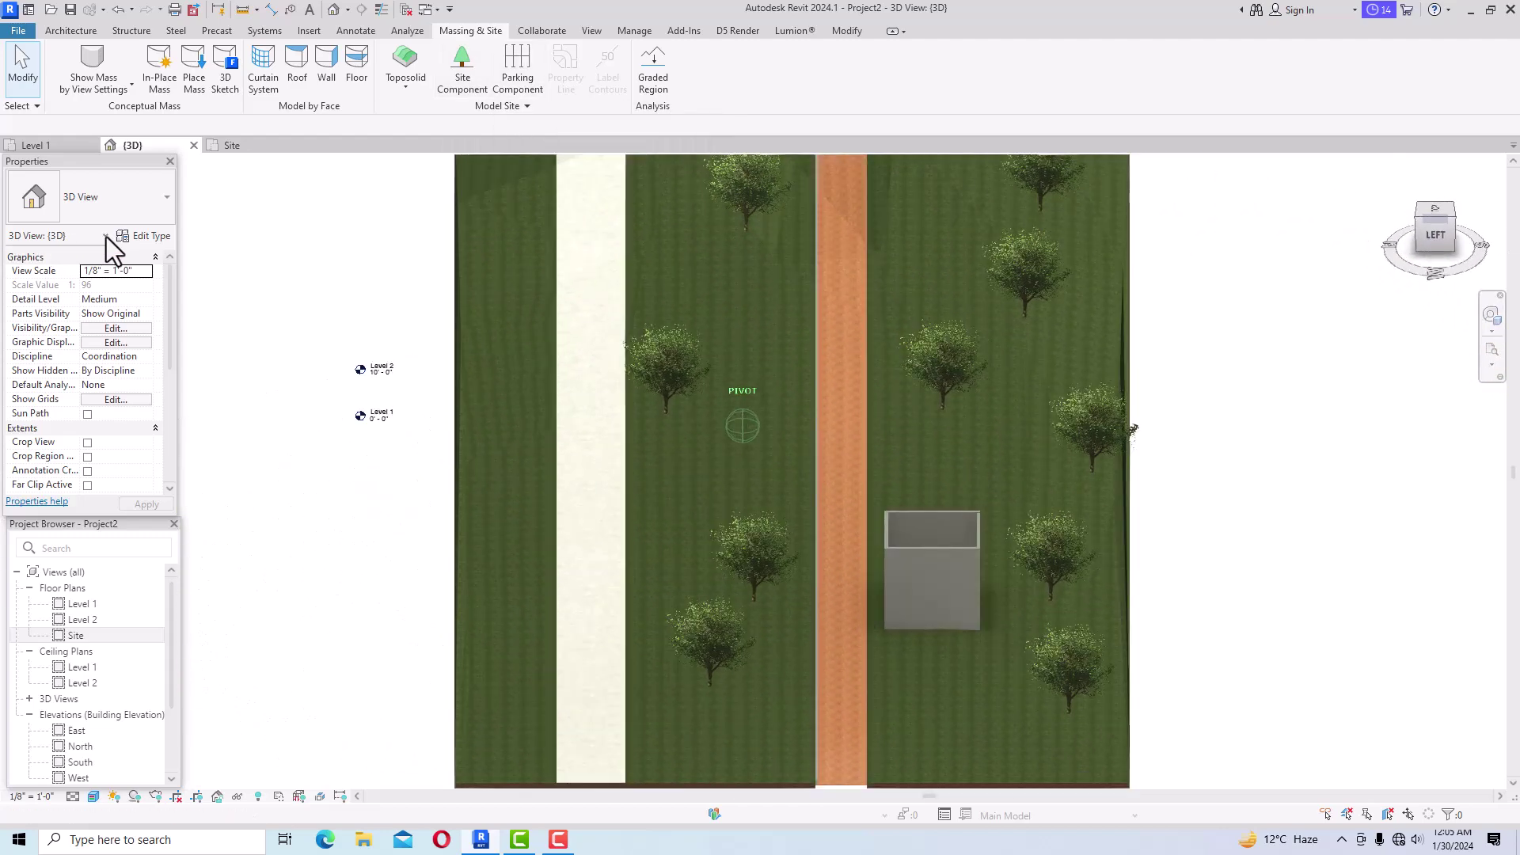